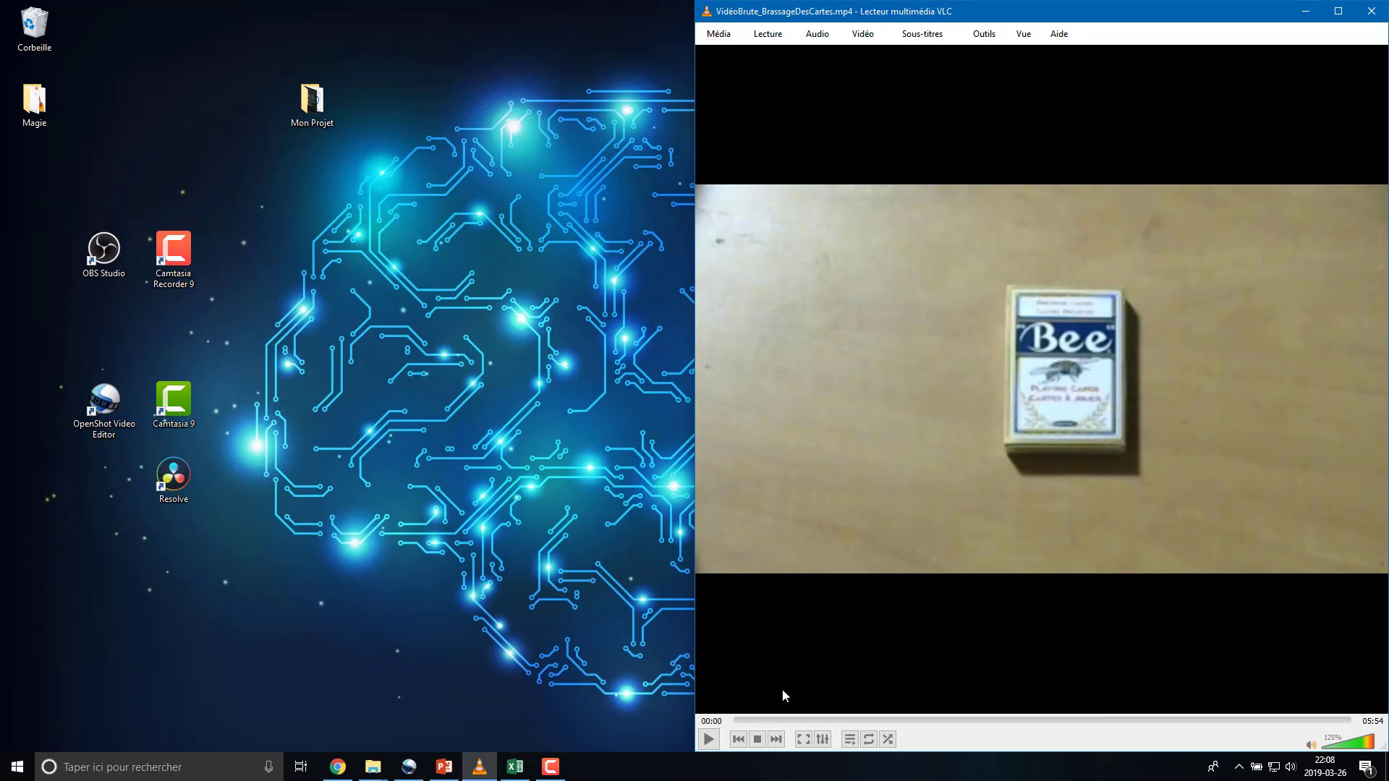
Step: Play VidéoBrute_BrassageDesCartes.mp4, skim through roughly its first minute and pause it
left_click(708, 739)
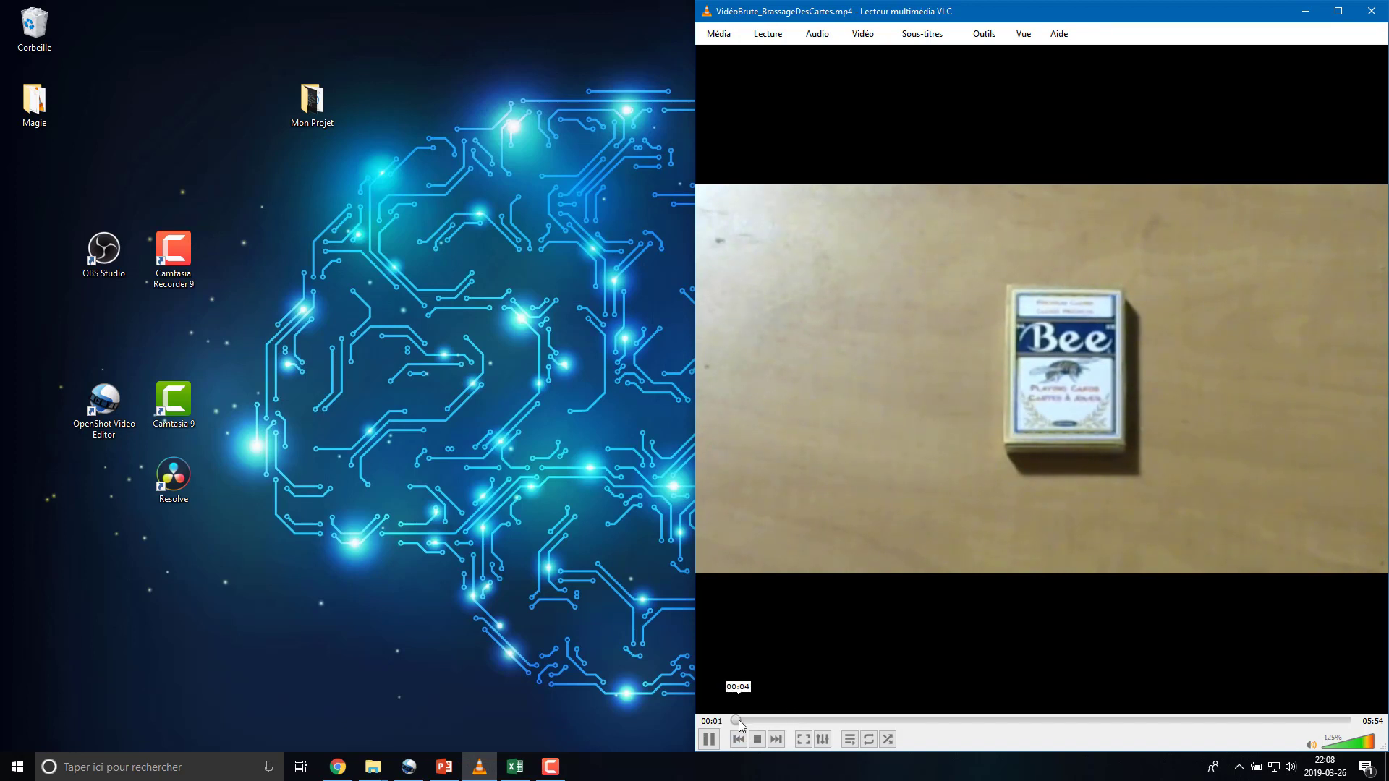
left_click_drag(737, 721, 756, 721)
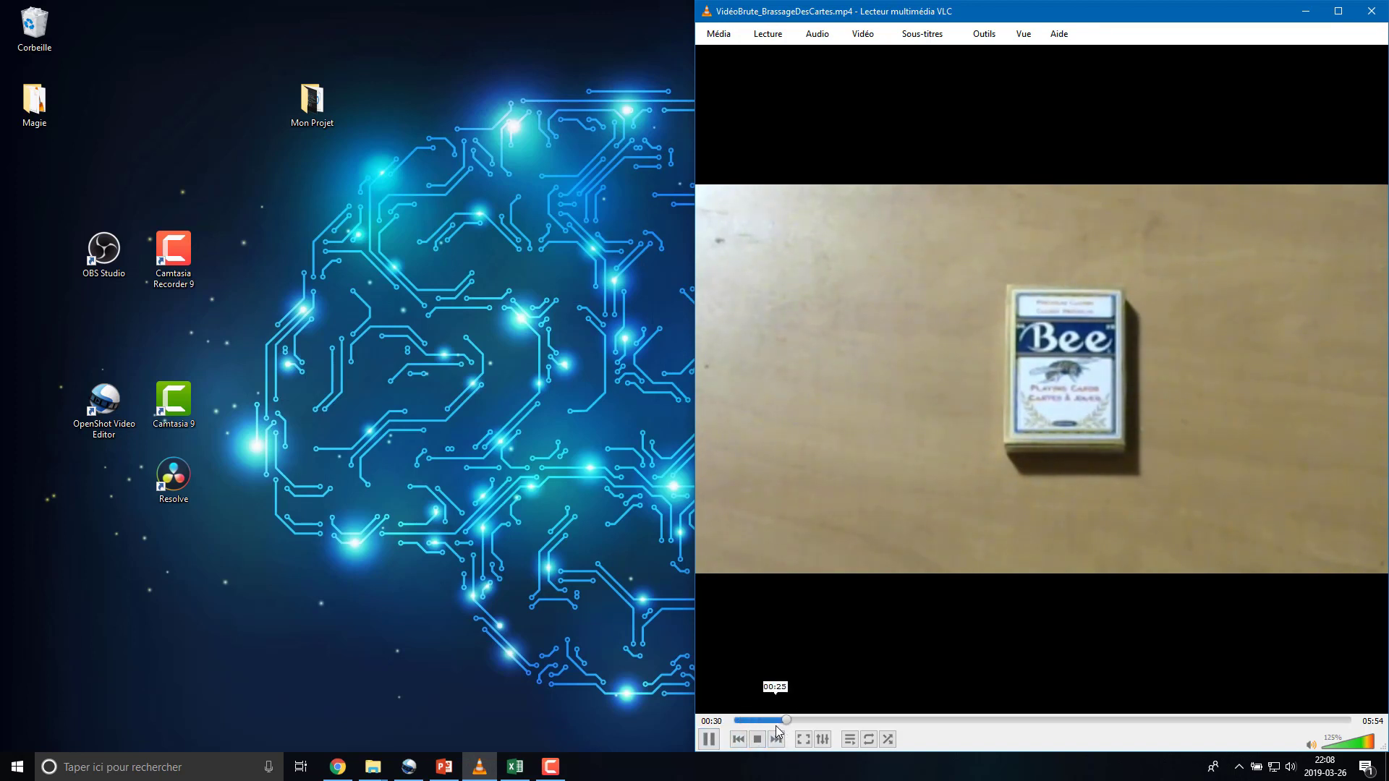
left_click(807, 722)
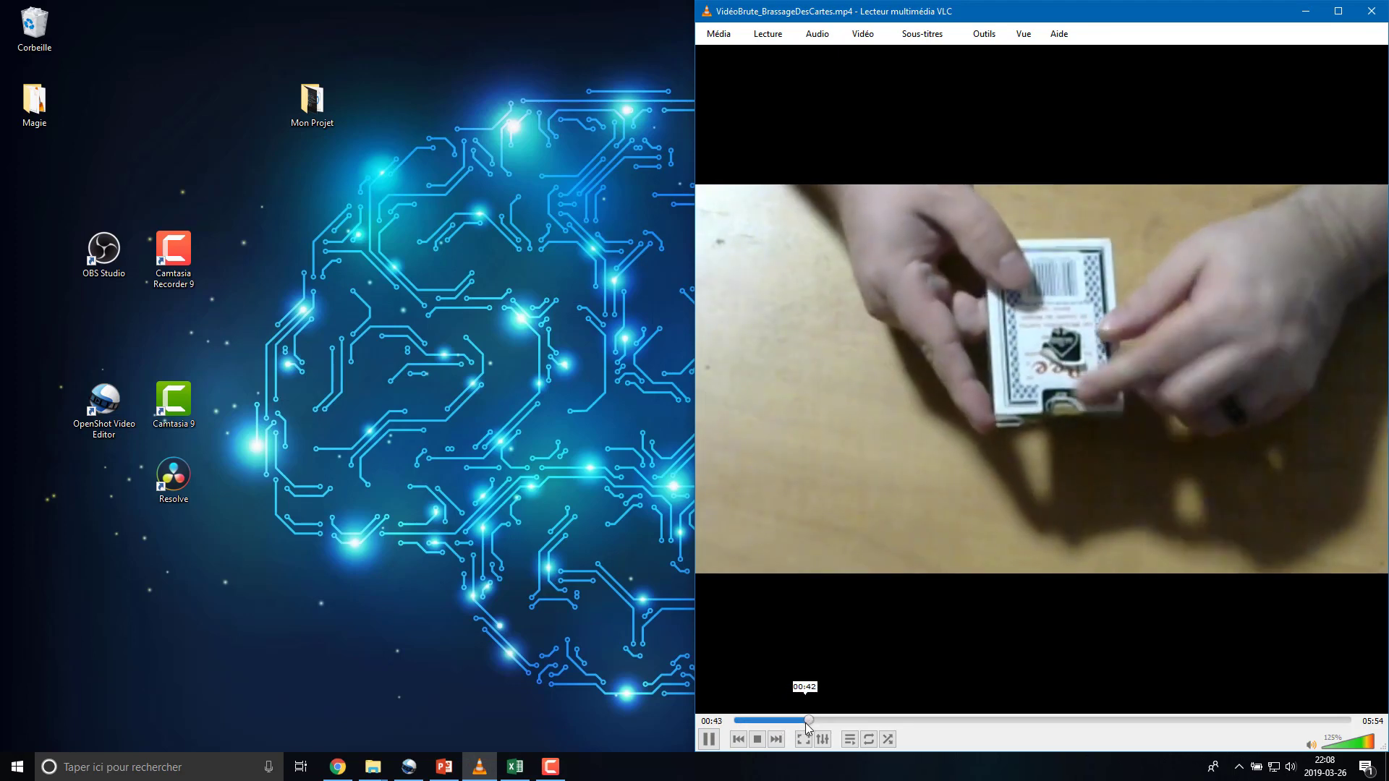
left_click_drag(807, 722, 807, 721)
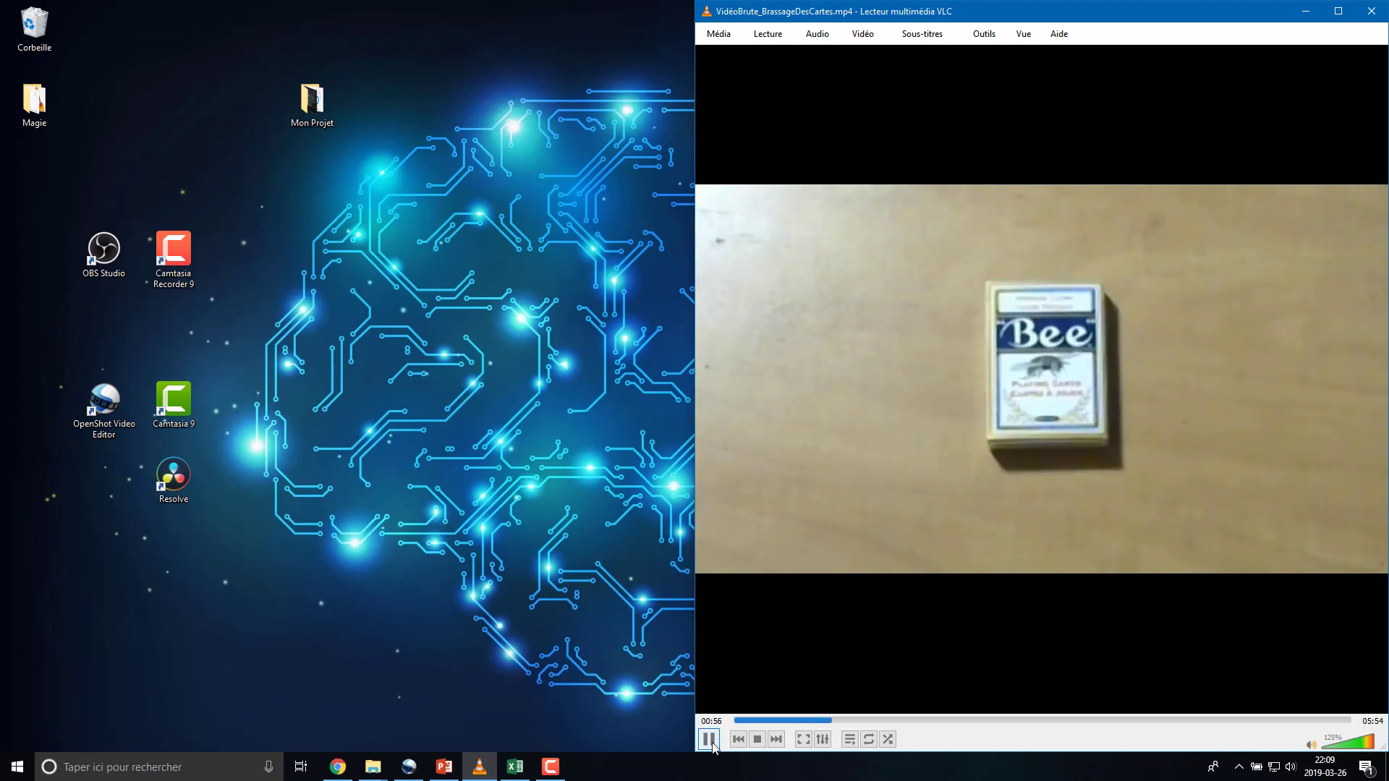
left_click(709, 739)
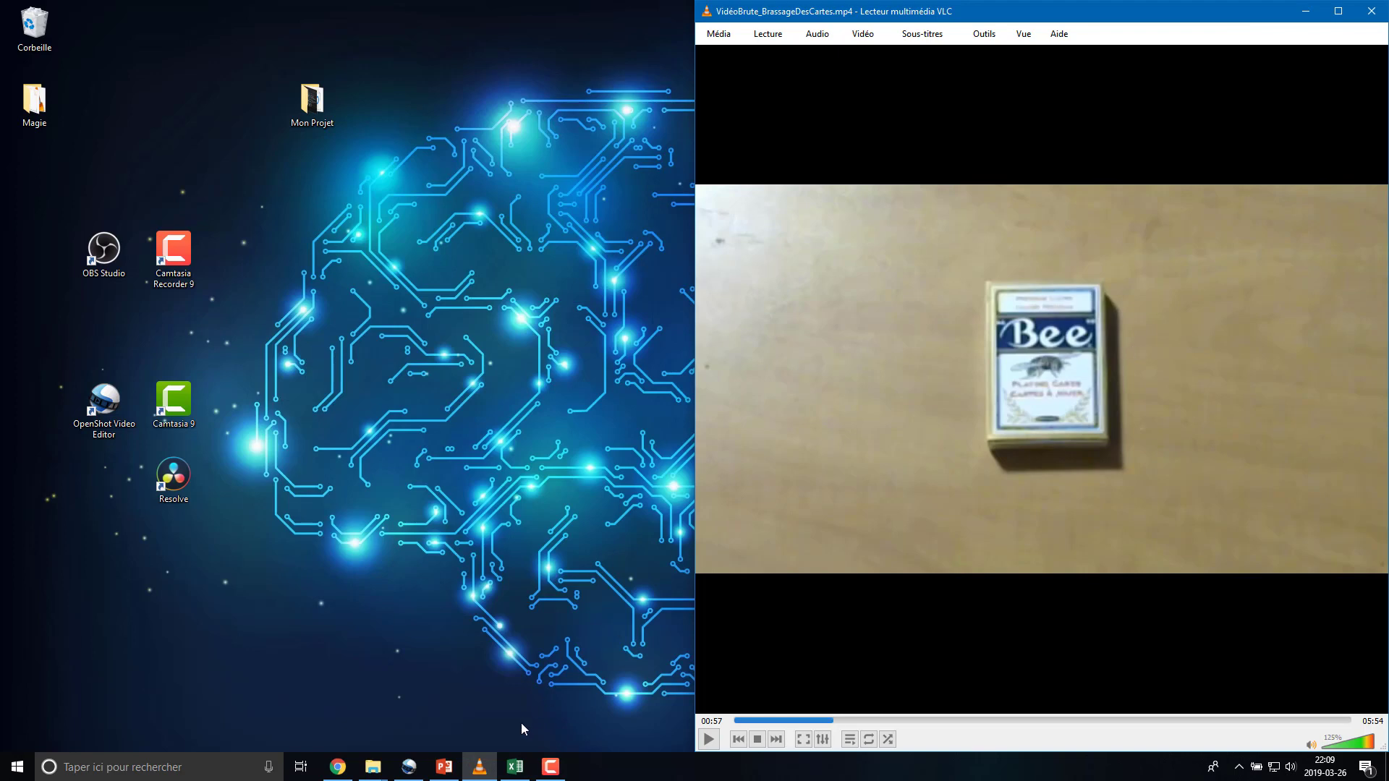
Step: Switch to the DérushageVideoBrute.xlsx spreadsheet and review both scenes' start times, end times and source file names
left_click(515, 767)
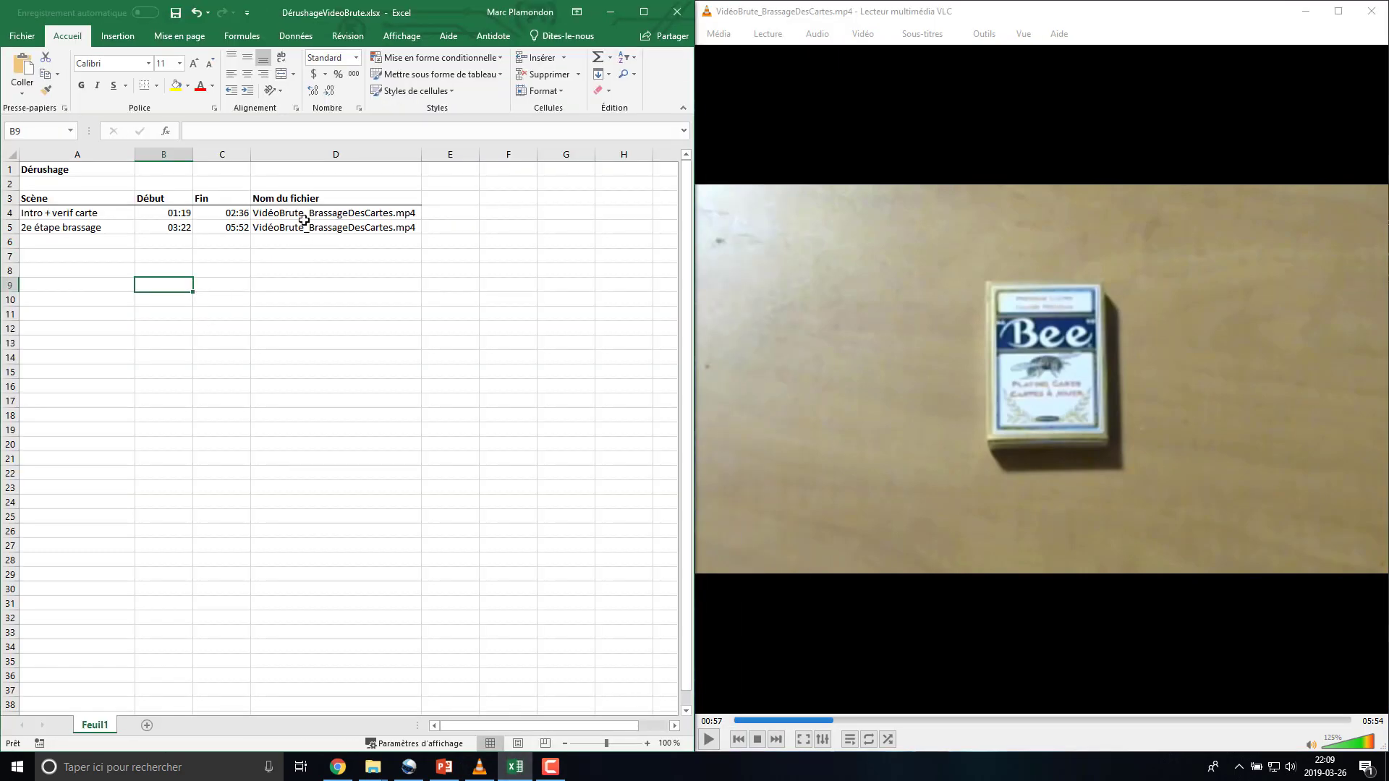
left_click(65, 214)
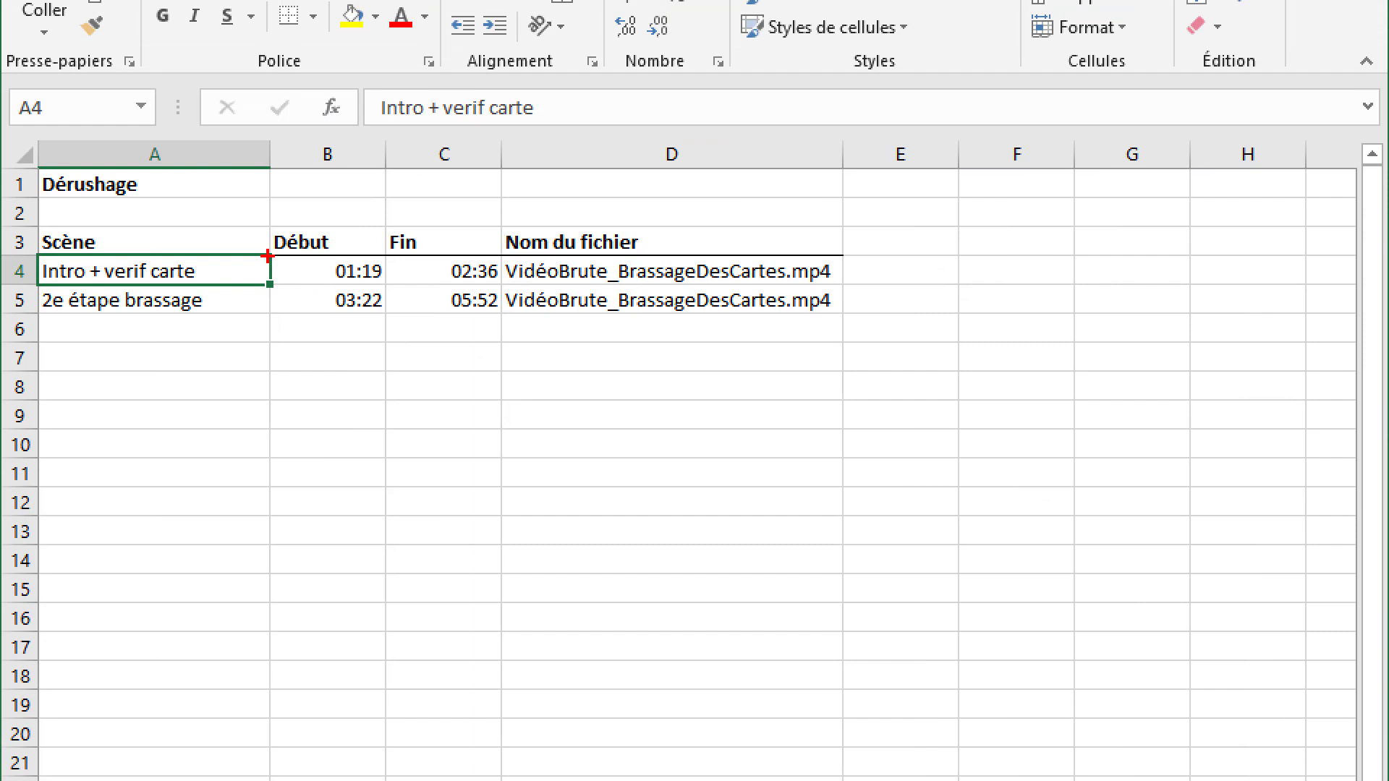
mouse_move(269, 254)
left_mouse_down()
mouse_move(277, 287)
mouse_move(410, 288)
mouse_move(386, 284)
left_mouse_up()
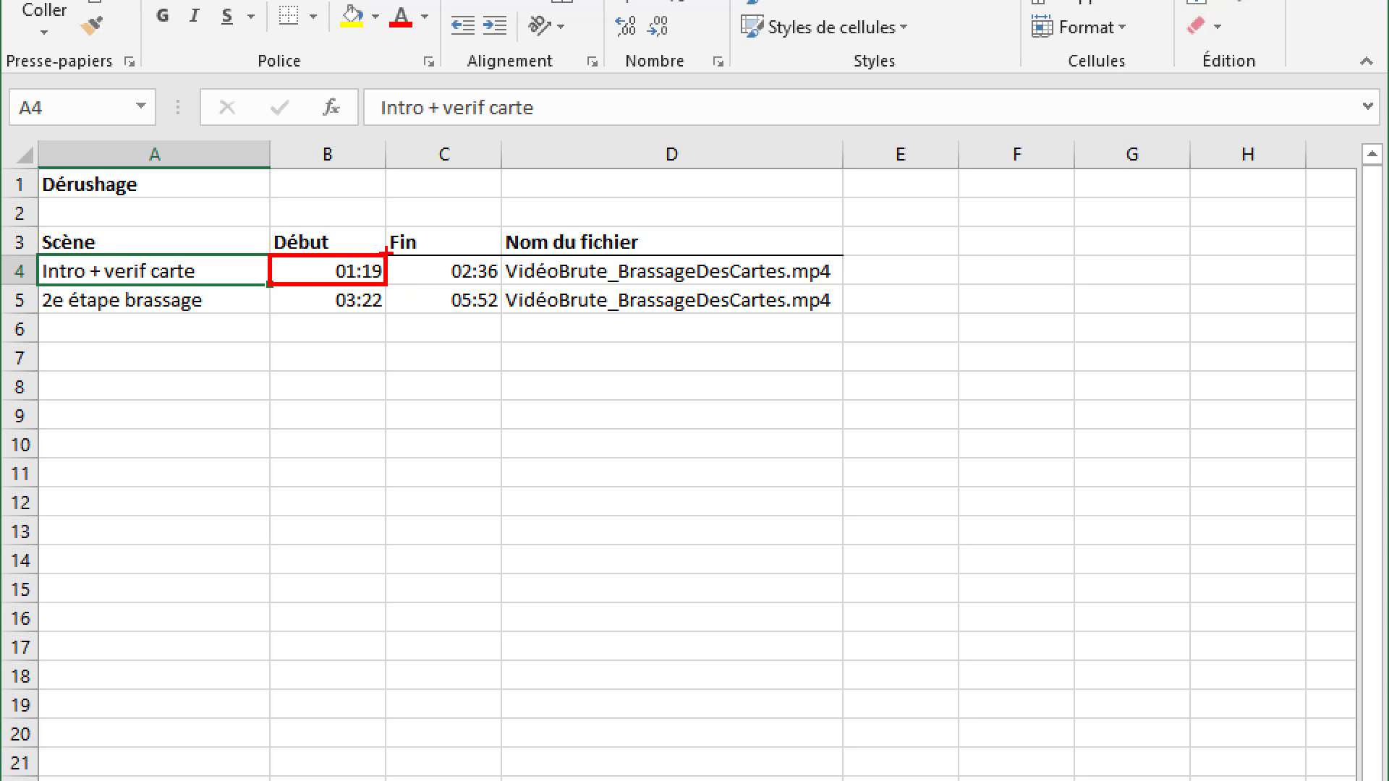
mouse_move(388, 254)
left_mouse_down()
mouse_move(414, 283)
mouse_move(502, 286)
left_mouse_up()
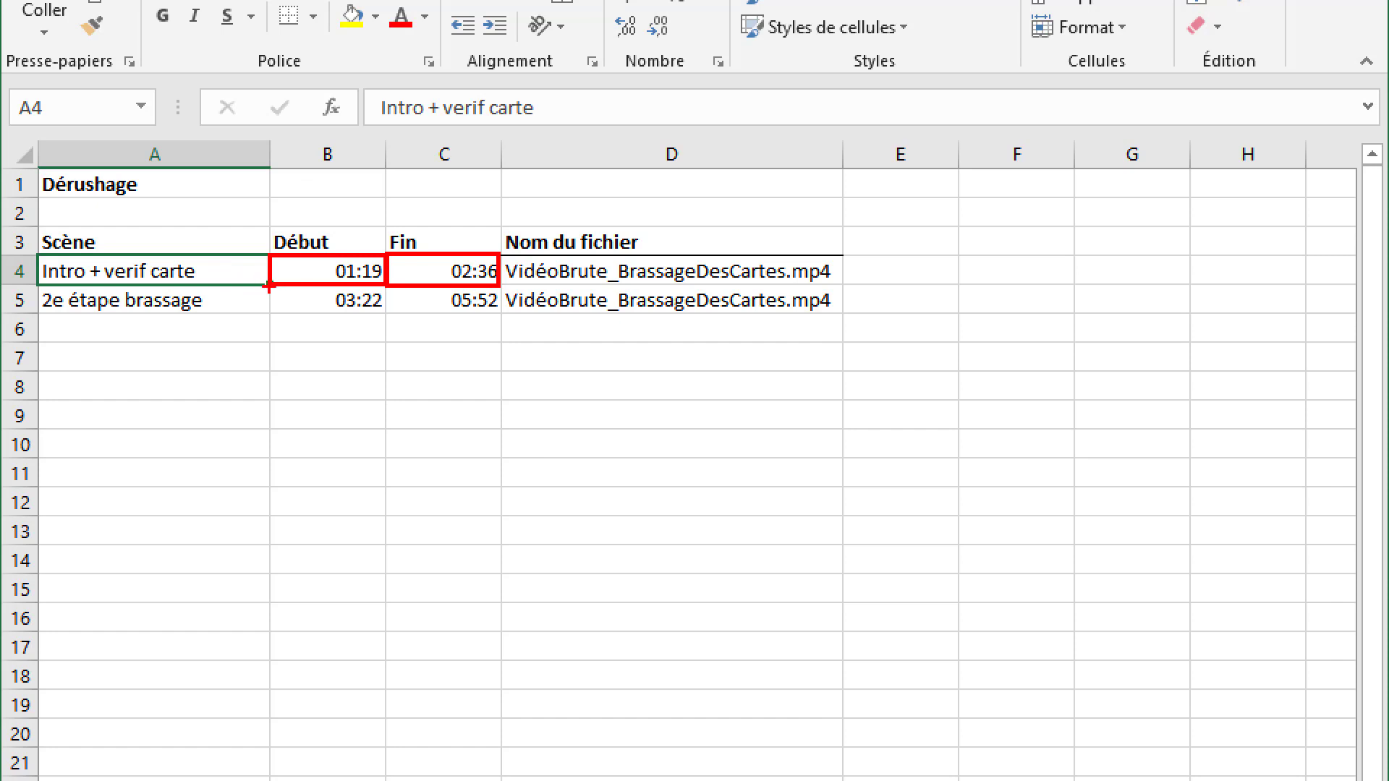
left_click_drag(268, 286, 383, 312)
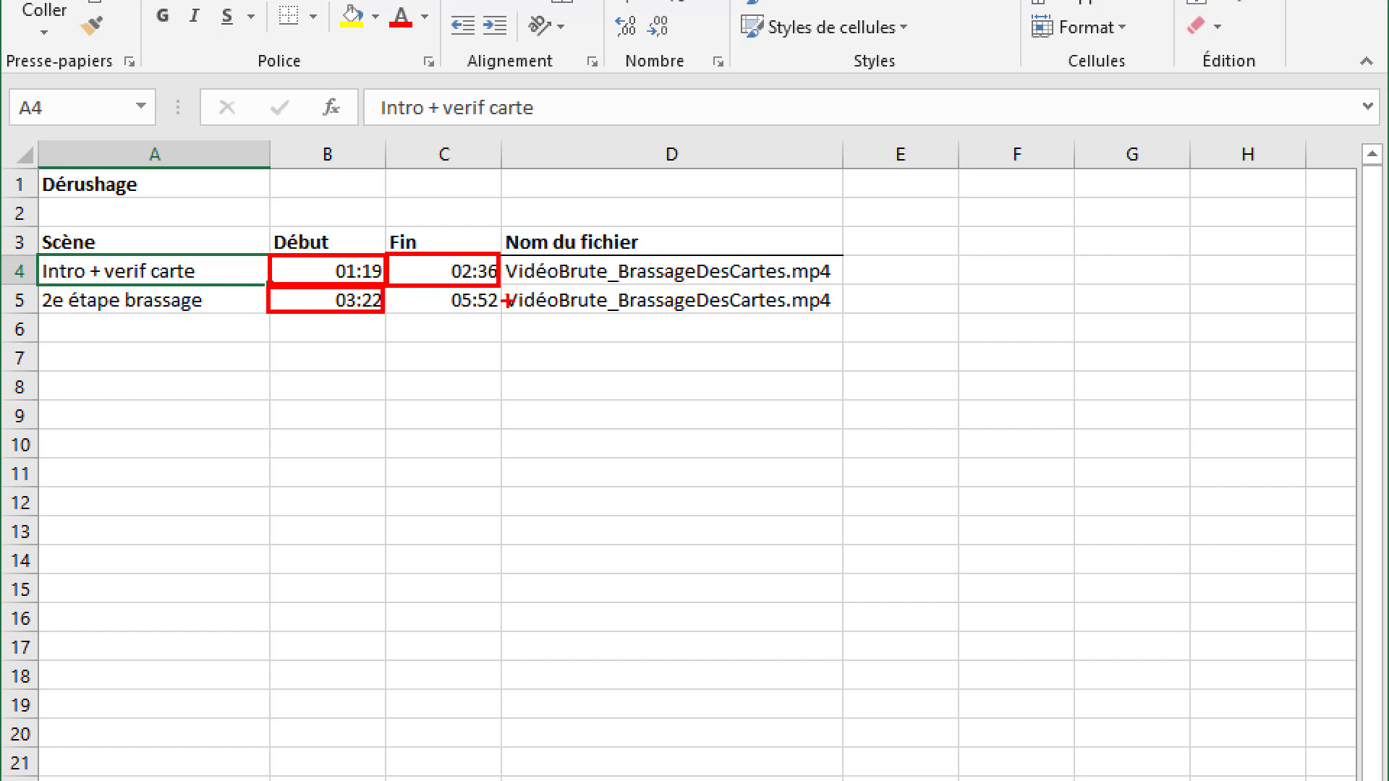
mouse_move(501, 287)
left_mouse_down()
mouse_move(462, 323)
mouse_move(385, 314)
left_mouse_up()
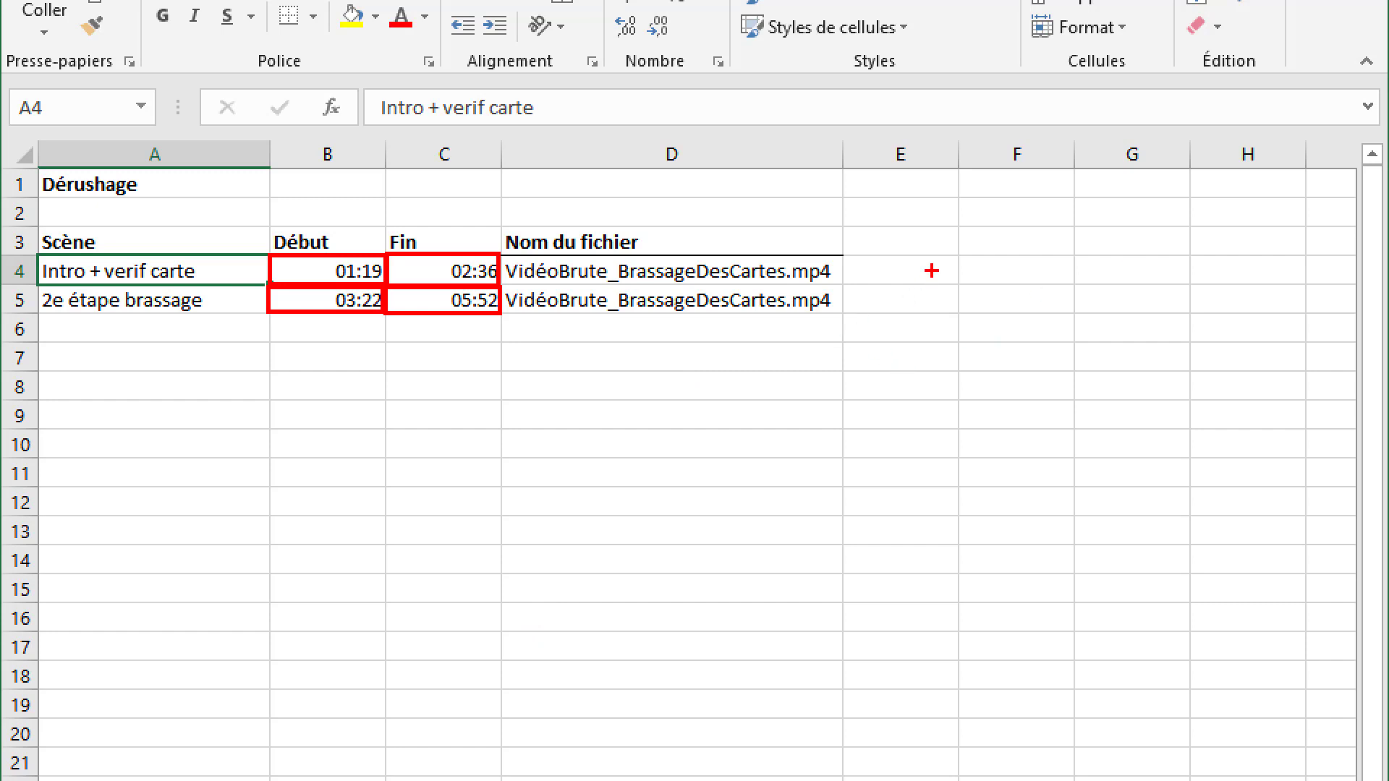
mouse_move(935, 269)
left_mouse_down()
mouse_move(850, 270)
mouse_move(865, 263)
mouse_move(846, 280)
mouse_move(856, 316)
left_mouse_up()
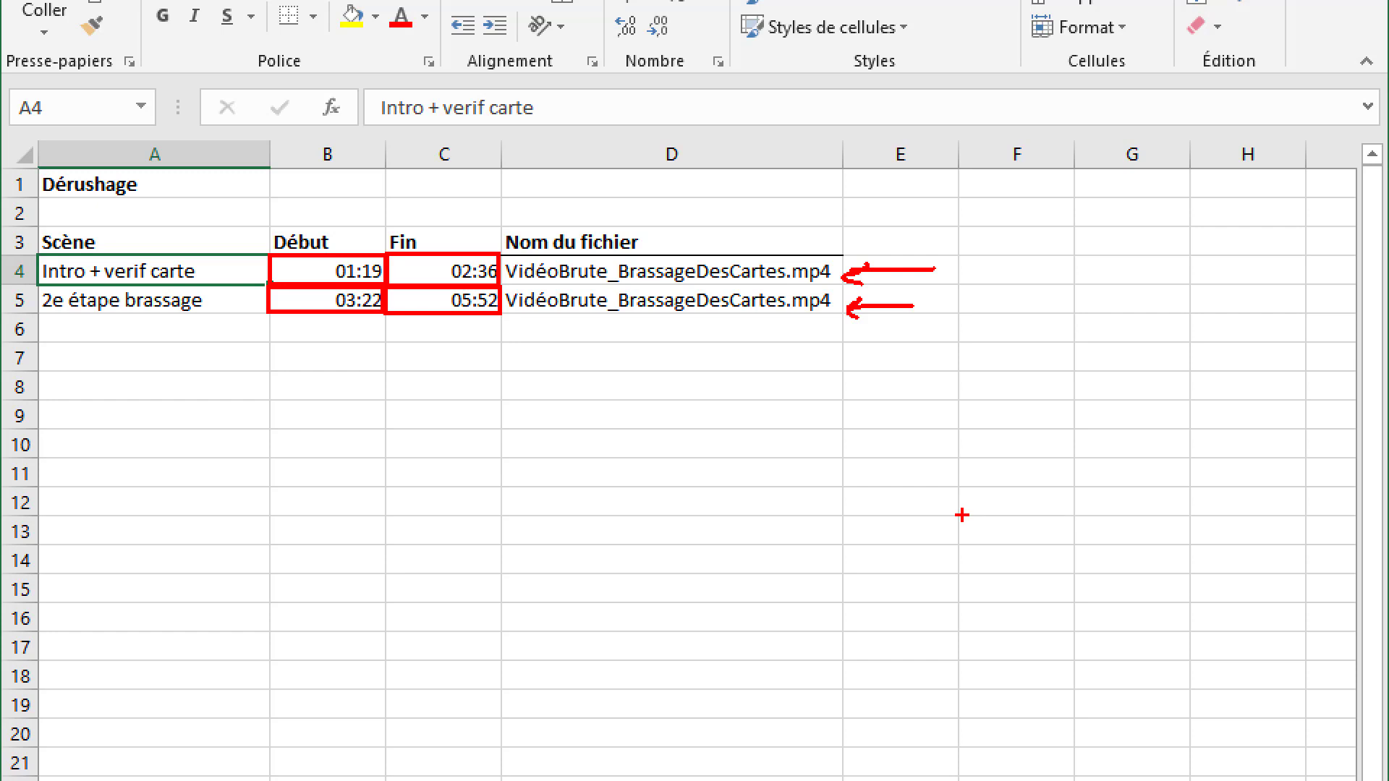
key("Escape")
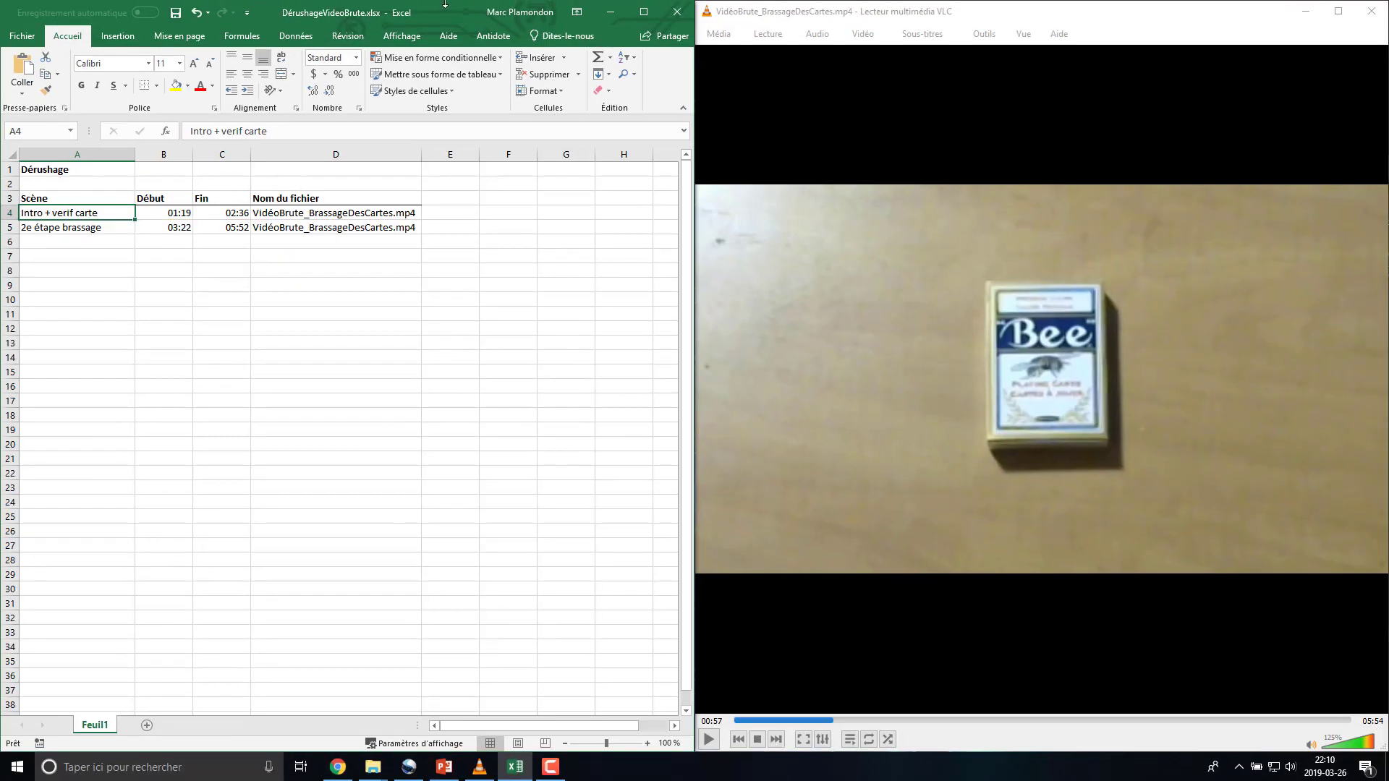
Step: Minimise the spreadsheet and video player, and arrange OpenShot Video Editor side by side with the Mon Projet folder window
left_click(609, 13)
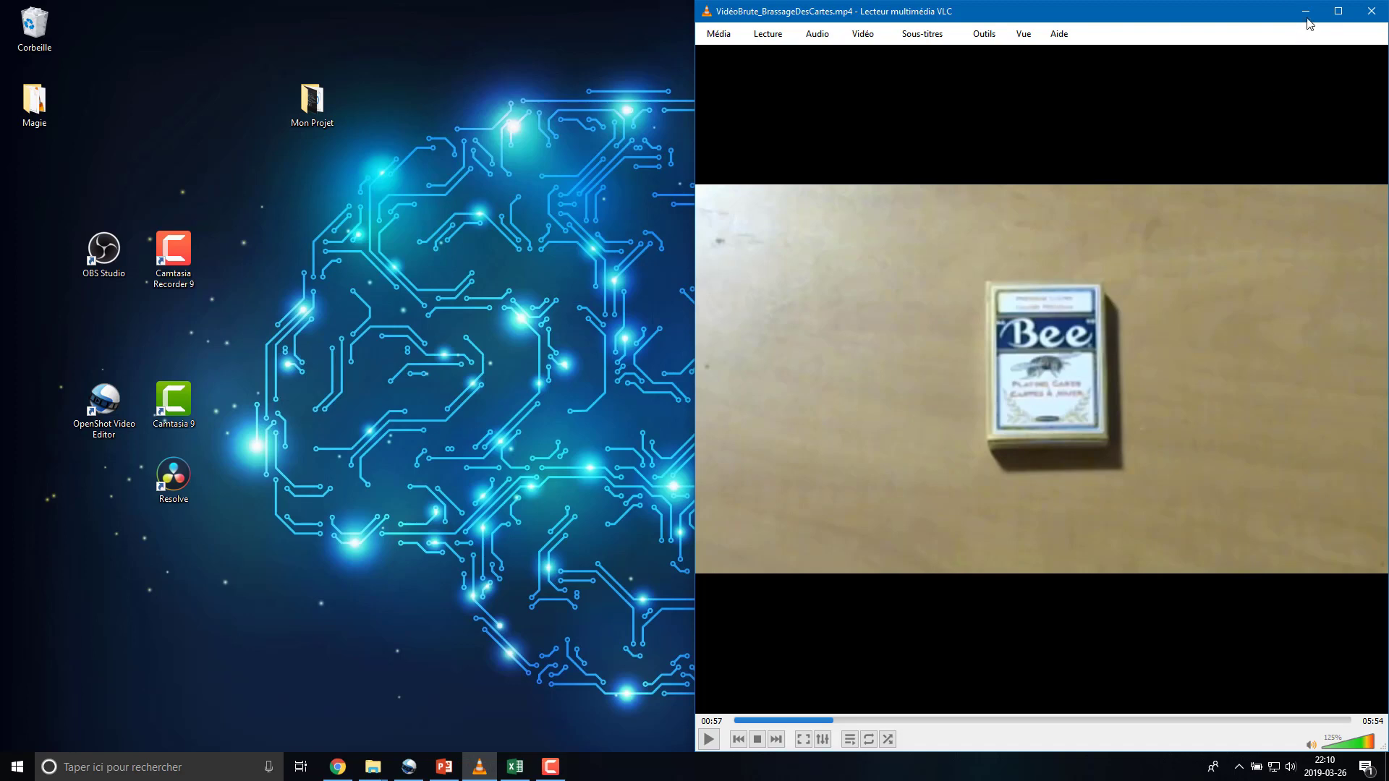
left_click(1306, 14)
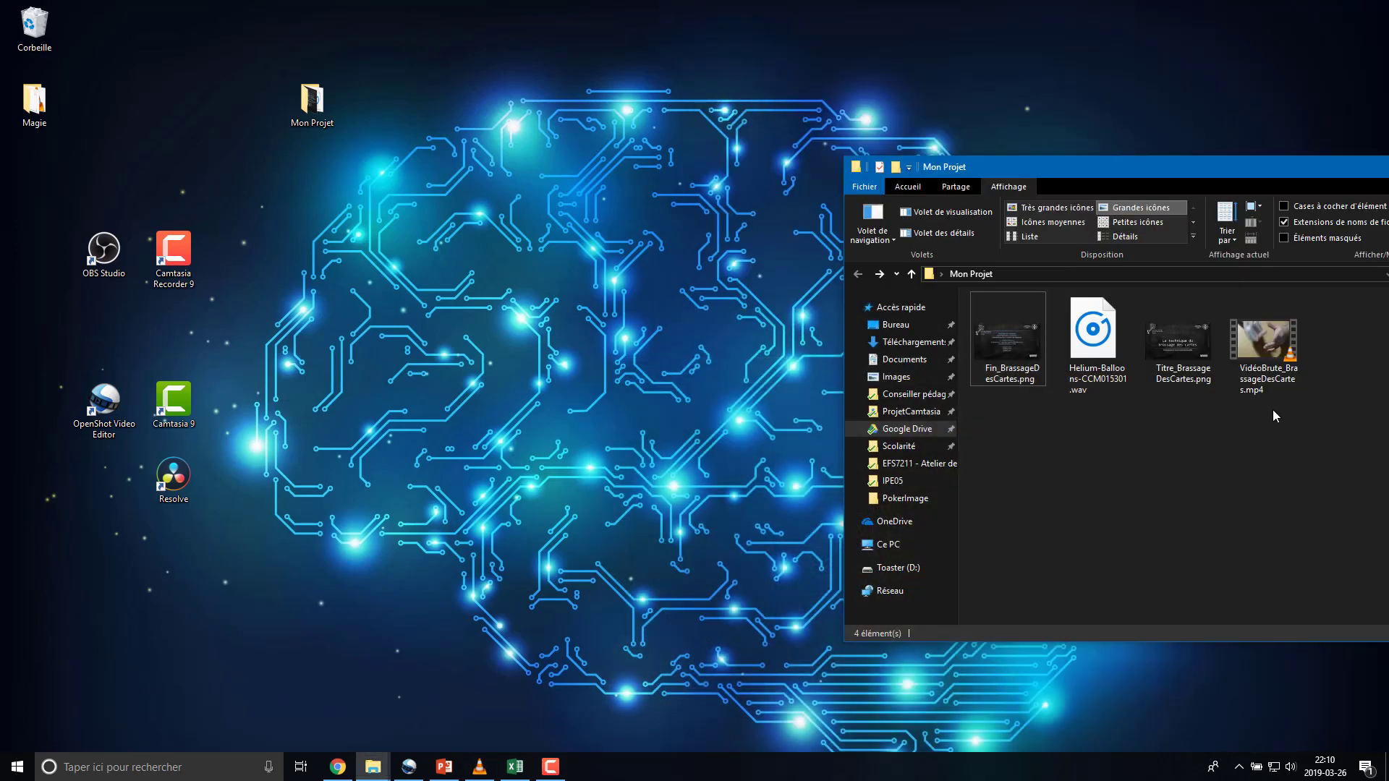
mouse_move(1273, 385)
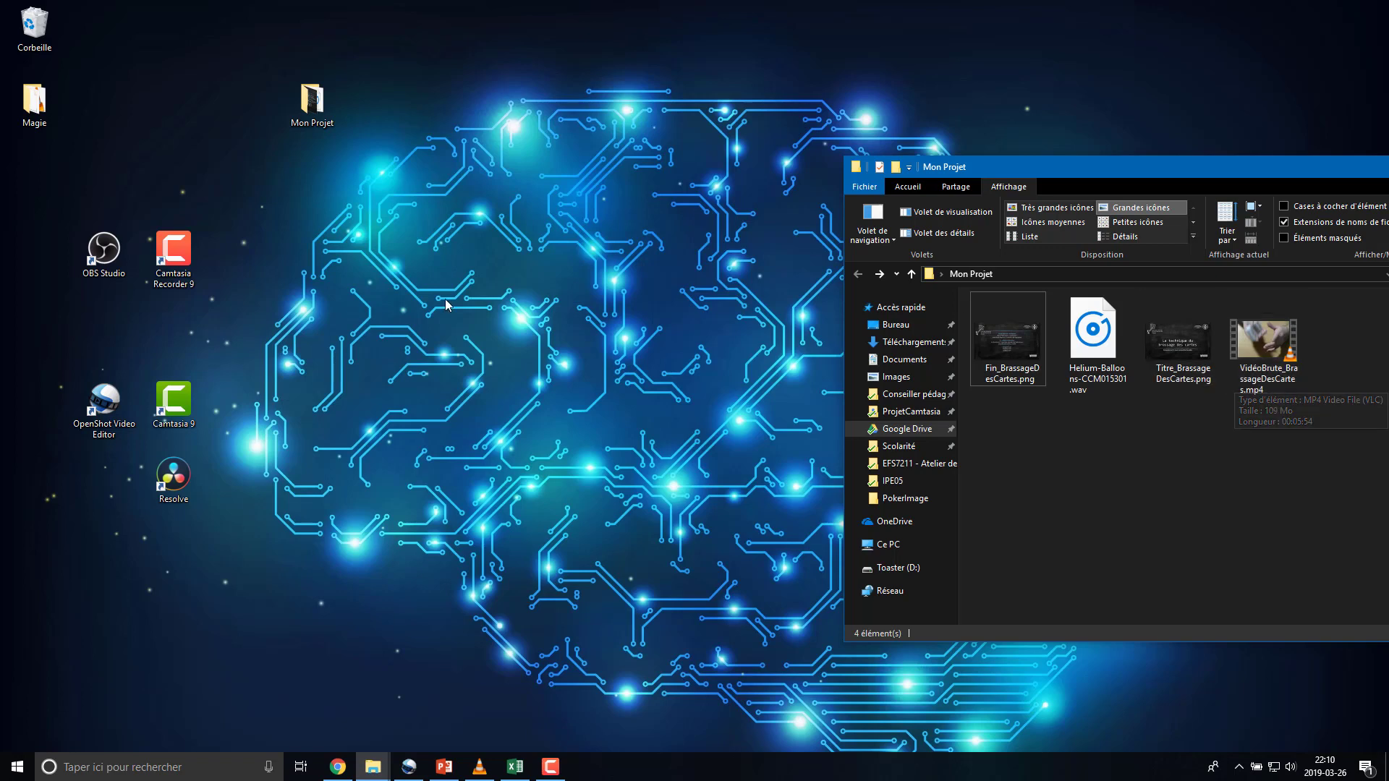
left_click(412, 773)
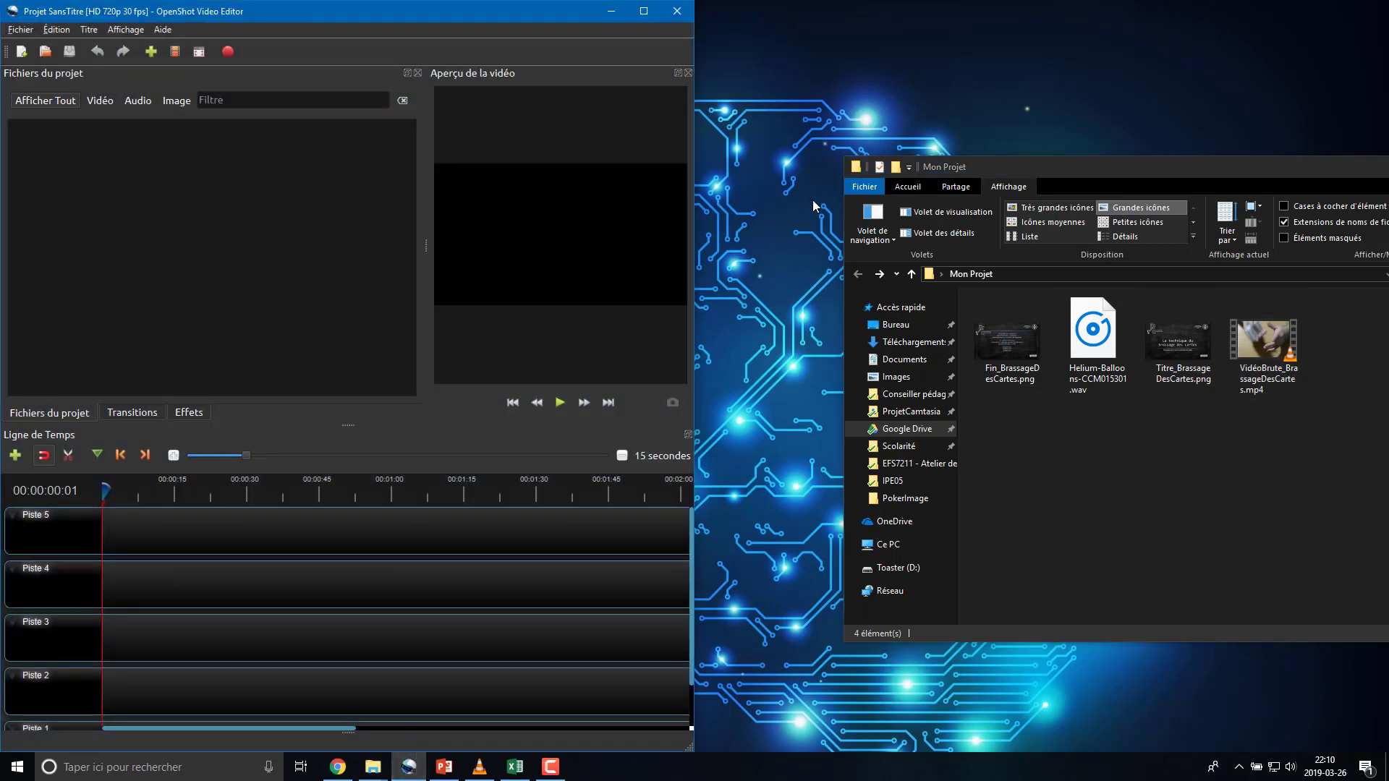
key("super+Left")
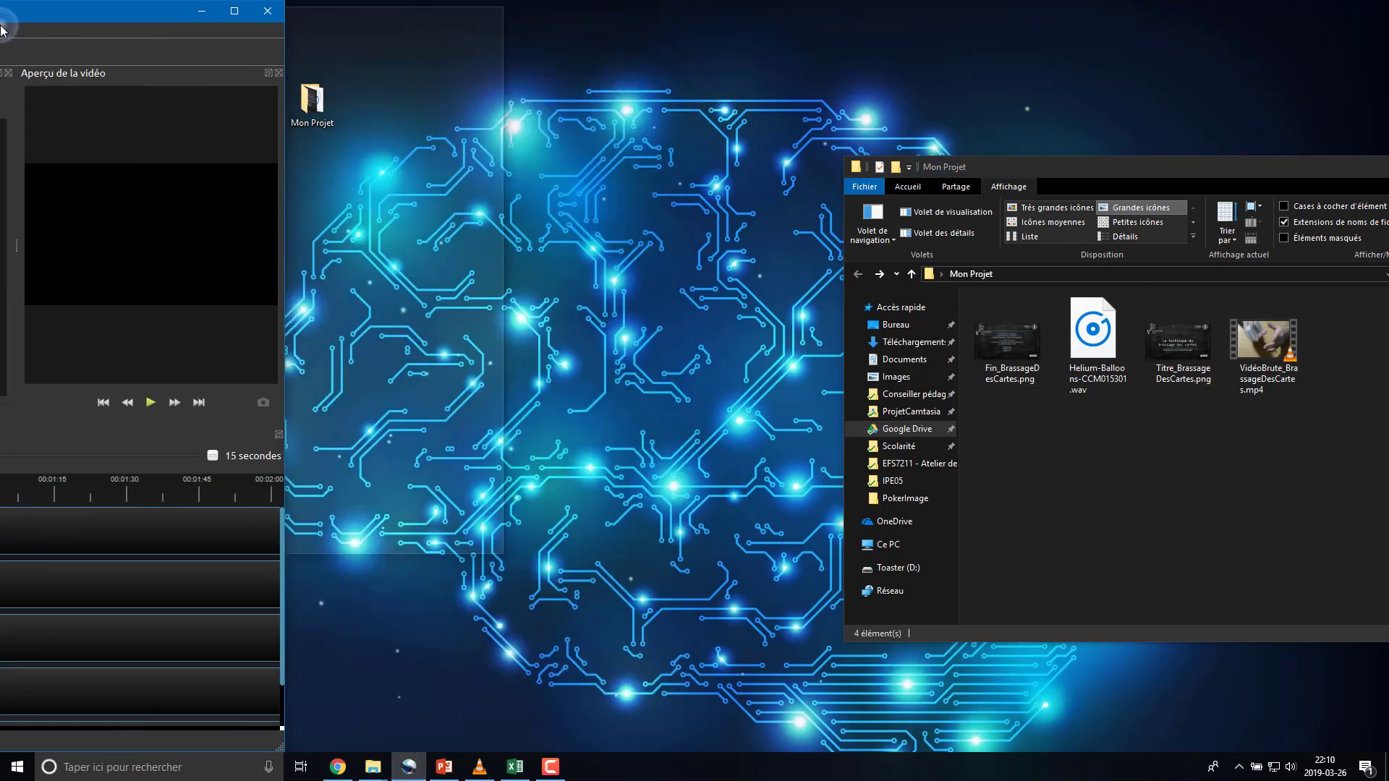
left_click(866, 253)
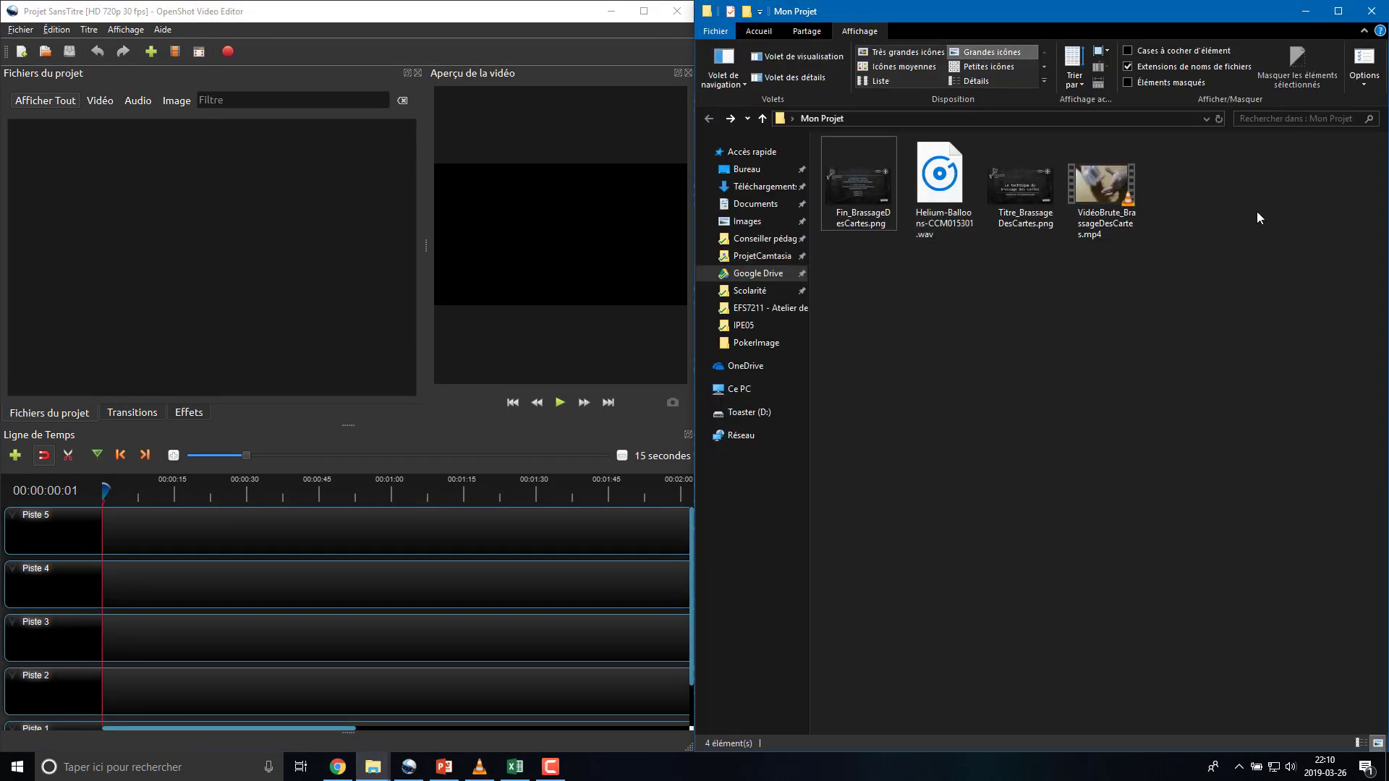
Step: Import all four files from the Mon Projet folder into the OpenShot project, minimise the folder and maximise the editor
left_click_drag(1203, 145, 872, 264)
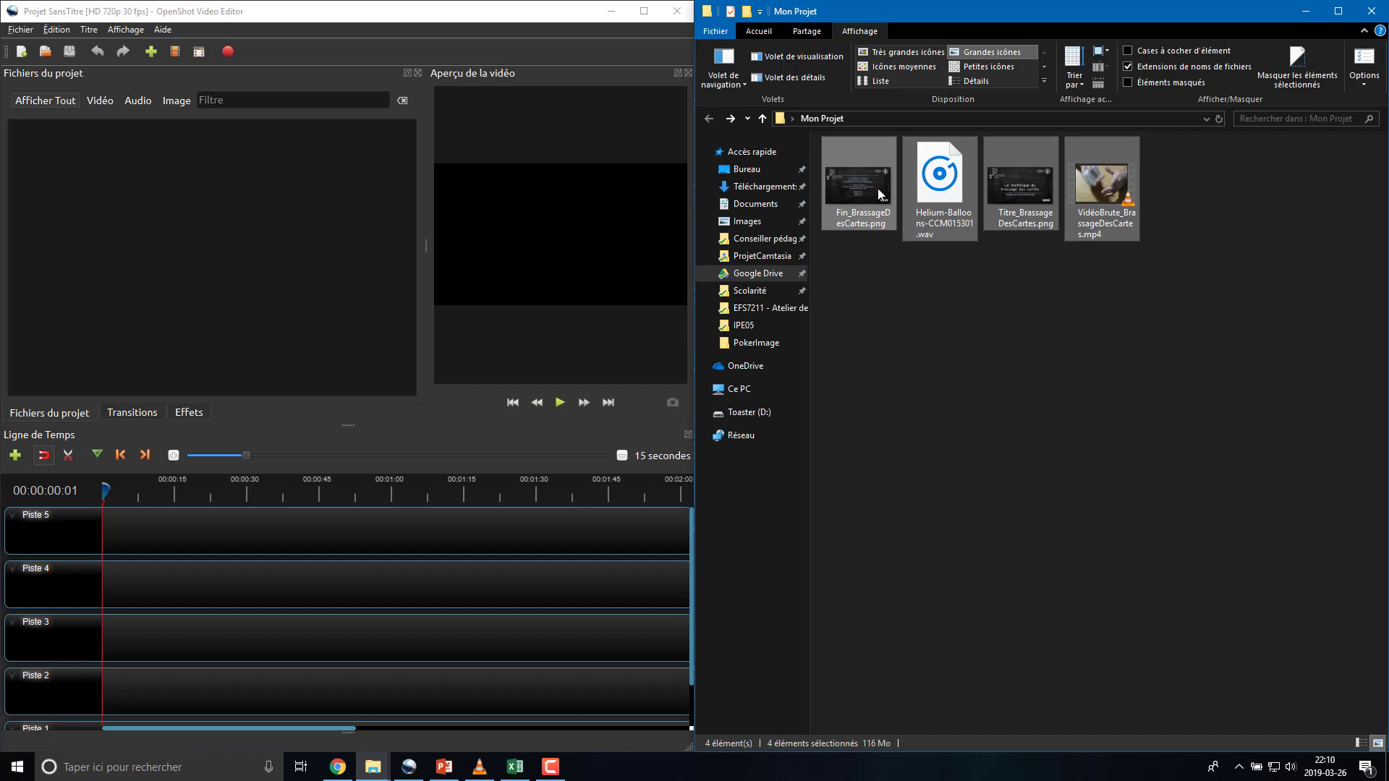
left_click_drag(880, 194, 172, 228)
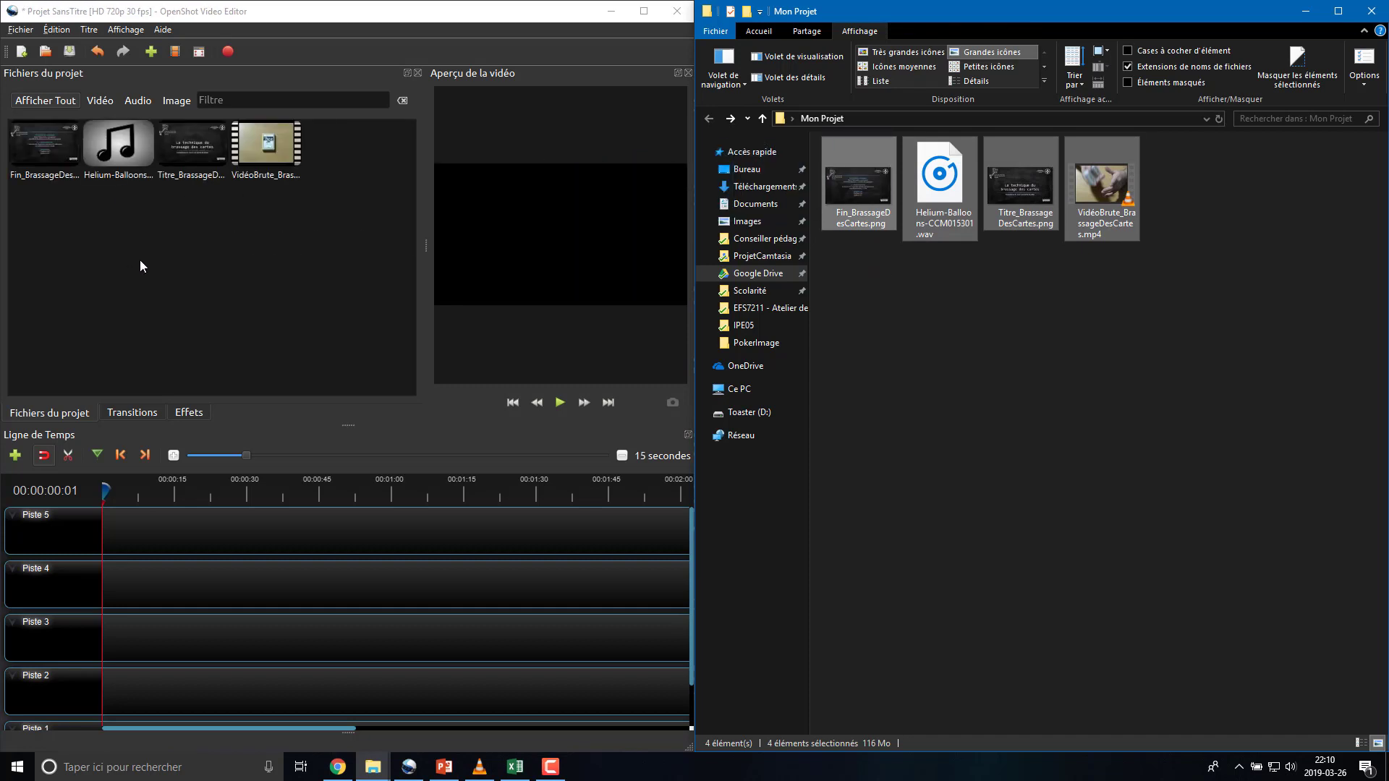
left_click(1309, 14)
left_click(643, 11)
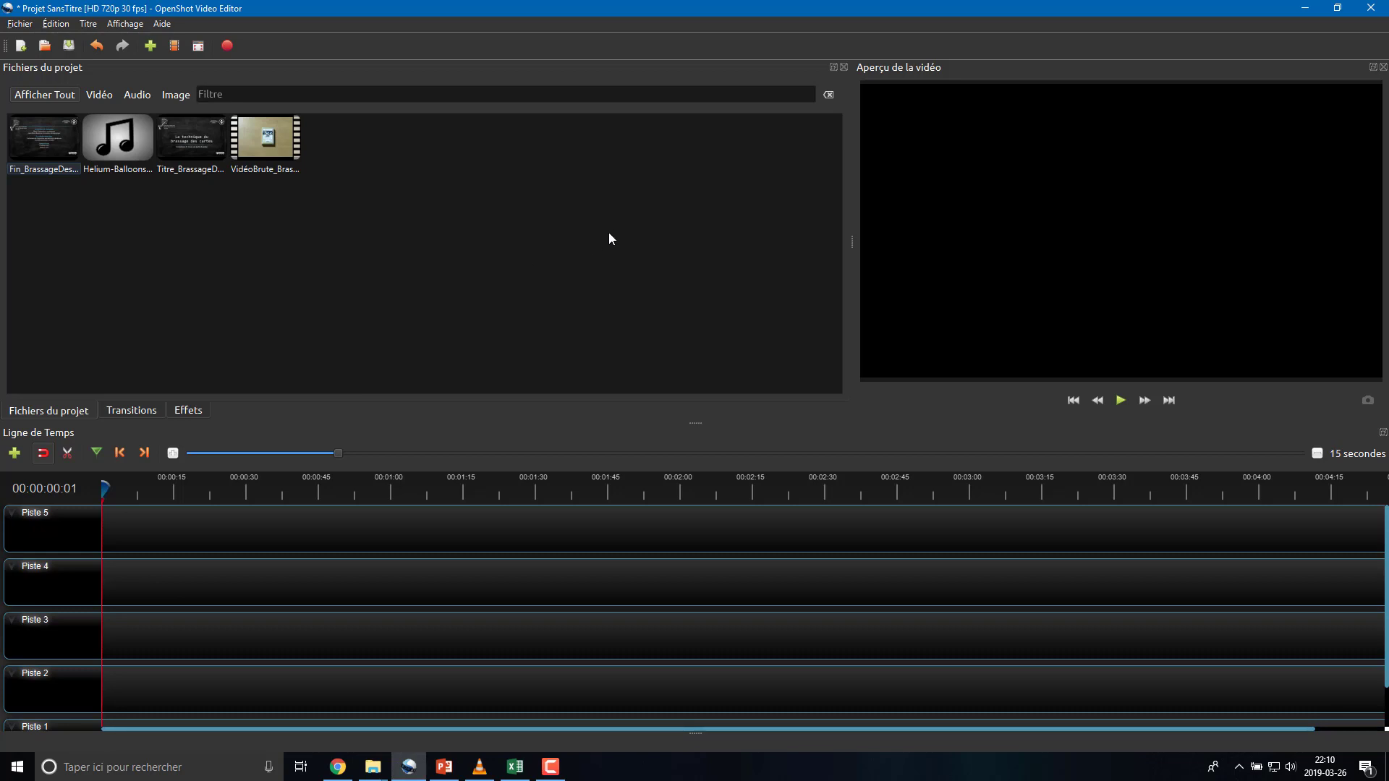
Step: Examine the project files area with its media filters, transitions and effects, plus the video preview and timeline tracks
key("ctrl+2")
left_click_drag(483, 228, 482, 271)
mouse_move(78, 83)
left_mouse_down()
mouse_move(167, 105)
mouse_move(205, 90)
mouse_move(83, 84)
left_mouse_up()
mouse_move(1117, 206)
left_mouse_down()
mouse_move(1136, 209)
mouse_move(1125, 234)
mouse_move(1142, 244)
left_mouse_up()
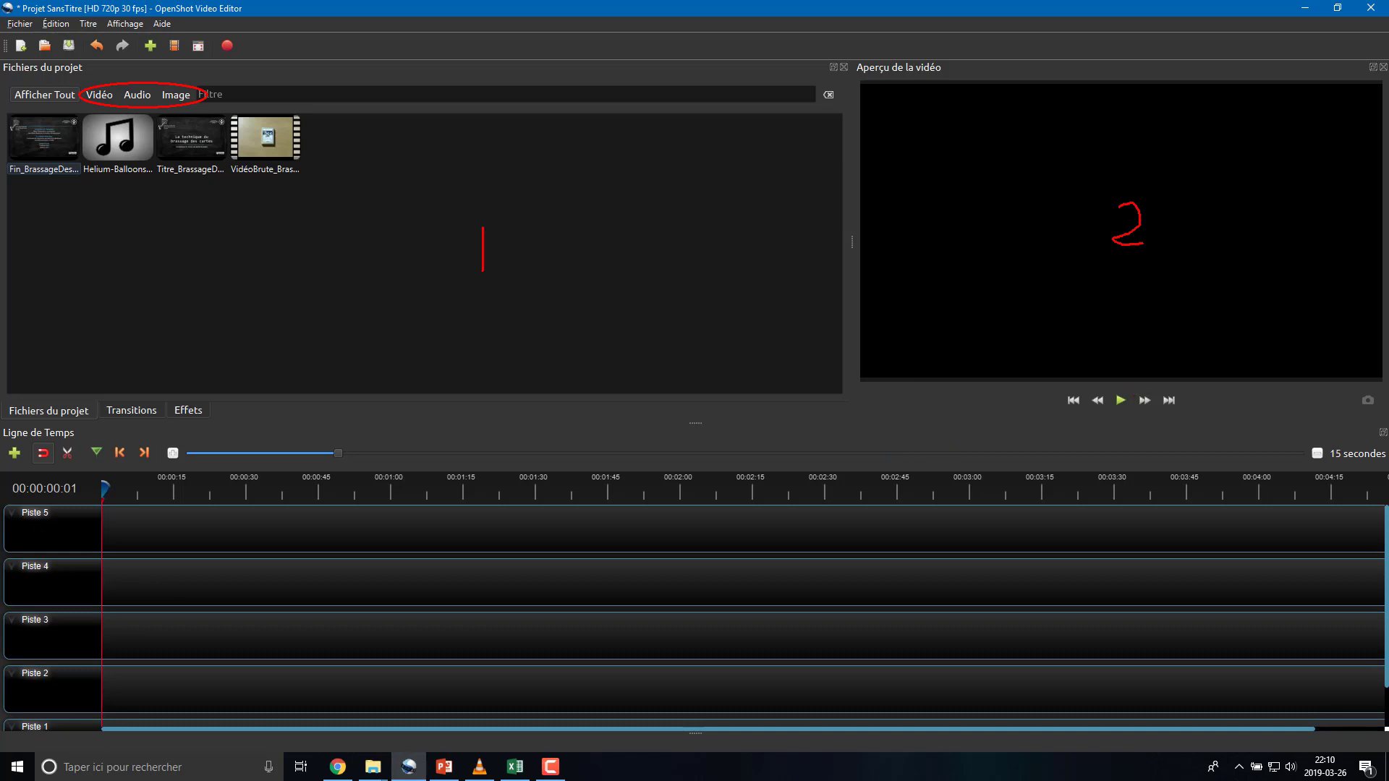
left_click_drag(1120, 388, 1123, 388)
mouse_move(5, 475)
left_mouse_down()
mouse_move(20, 553)
mouse_move(786, 705)
mouse_move(1385, 730)
mouse_move(1388, 756)
left_mouse_up()
mouse_move(683, 569)
left_mouse_down()
mouse_move(730, 585)
mouse_move(721, 613)
mouse_move(655, 641)
left_mouse_up()
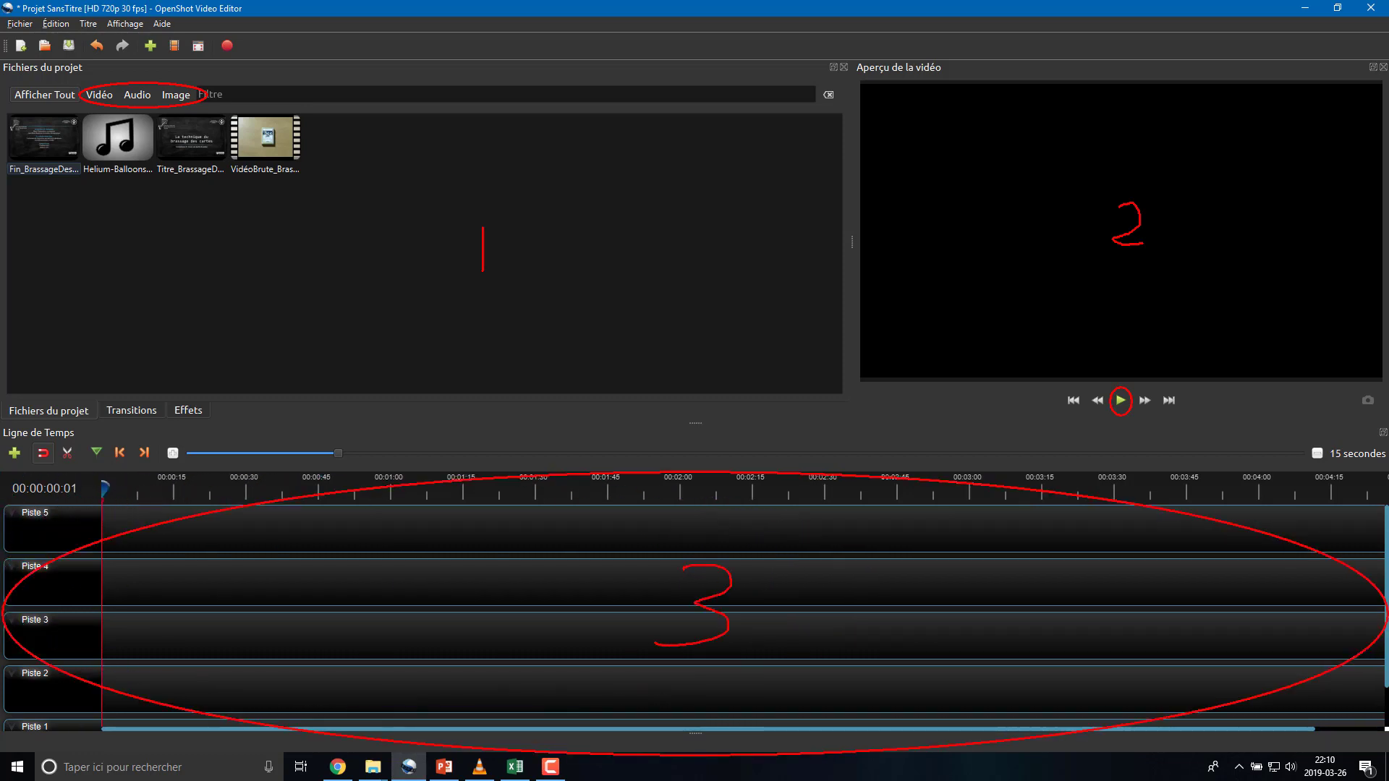
left_click_drag(12, 502, 52, 525)
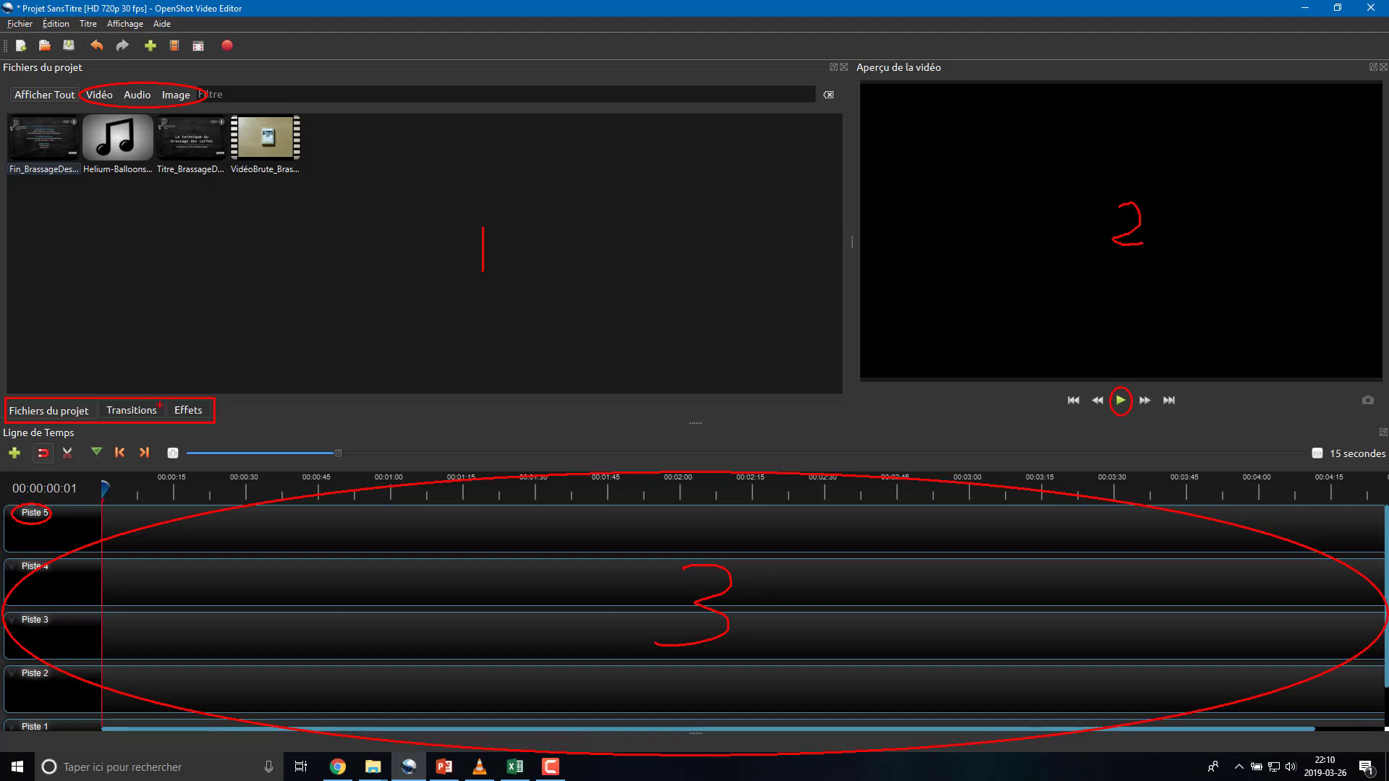
mouse_move(157, 406)
left_mouse_down()
mouse_move(169, 353)
mouse_move(187, 349)
left_mouse_up()
left_click_drag(196, 405, 220, 361)
mouse_move(55, 407)
left_mouse_down()
mouse_move(70, 362)
mouse_move(78, 373)
left_mouse_up()
left_click_drag(87, 324, 82, 216)
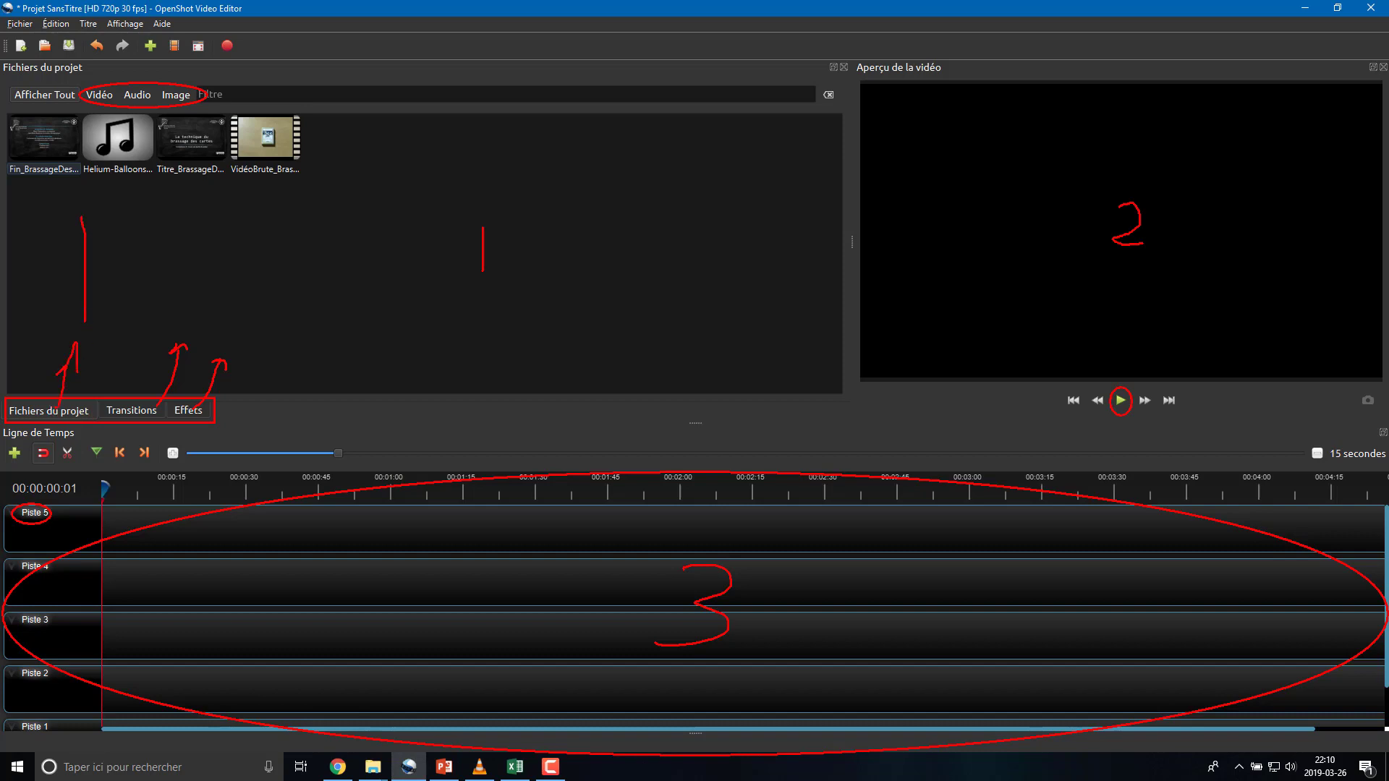
key("Escape")
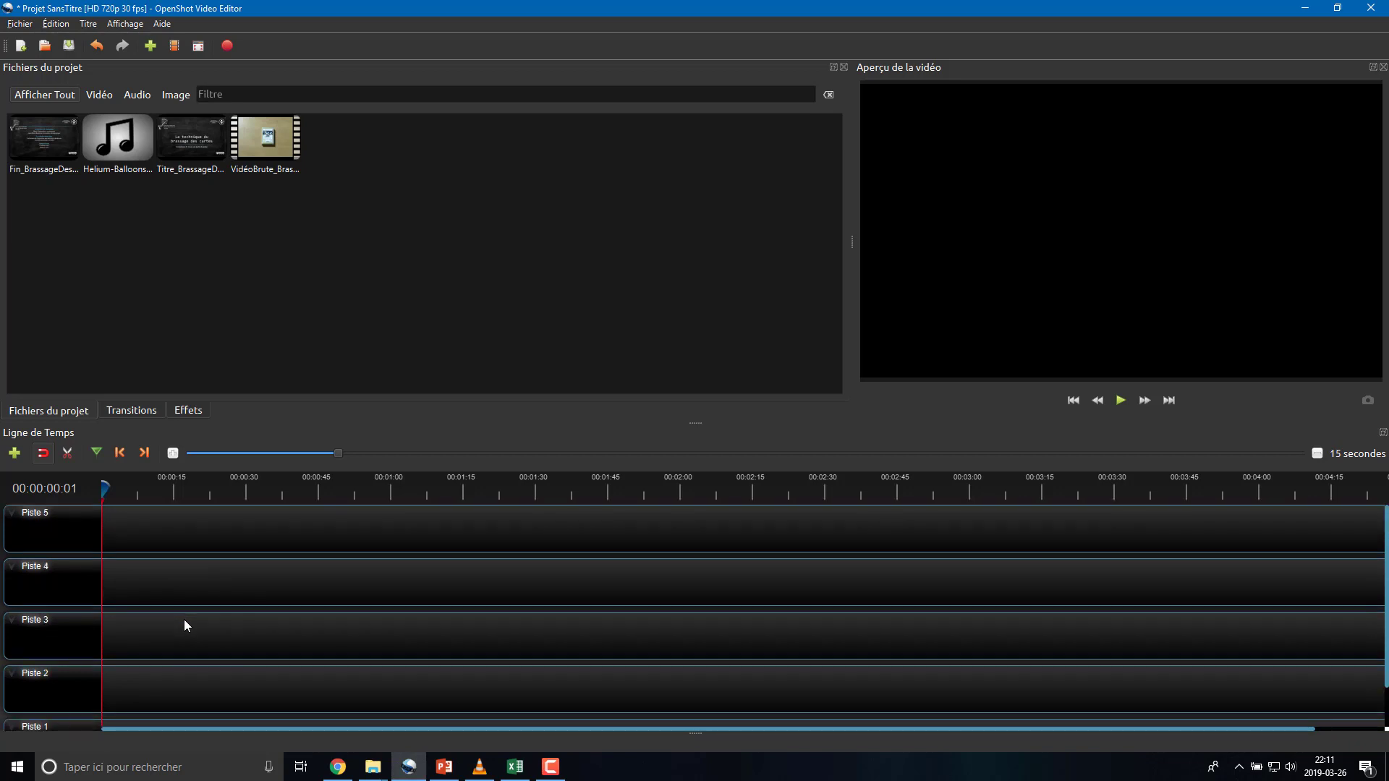
Step: Delete the tracks Piste 5 and Piste 4 from the timeline
right_click(13, 517)
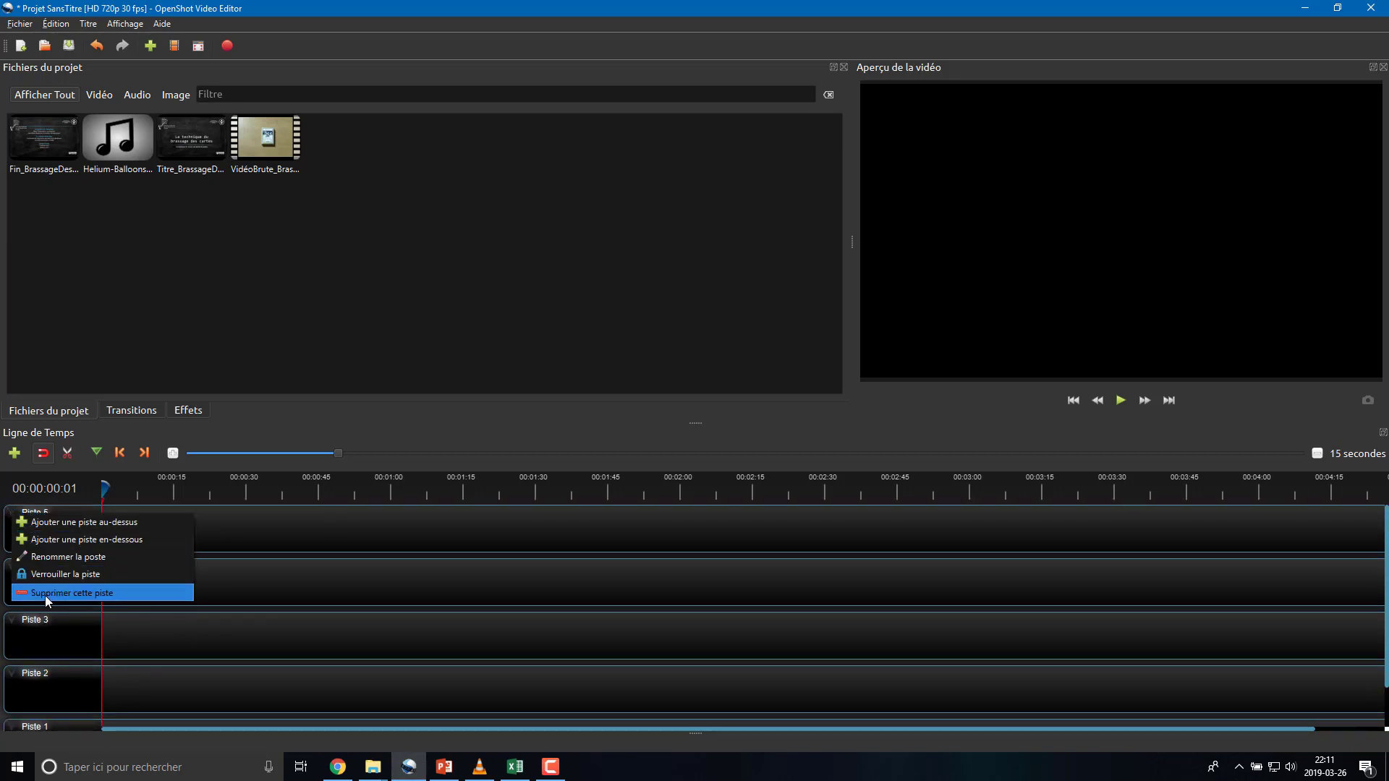
left_click(43, 593)
right_click(16, 518)
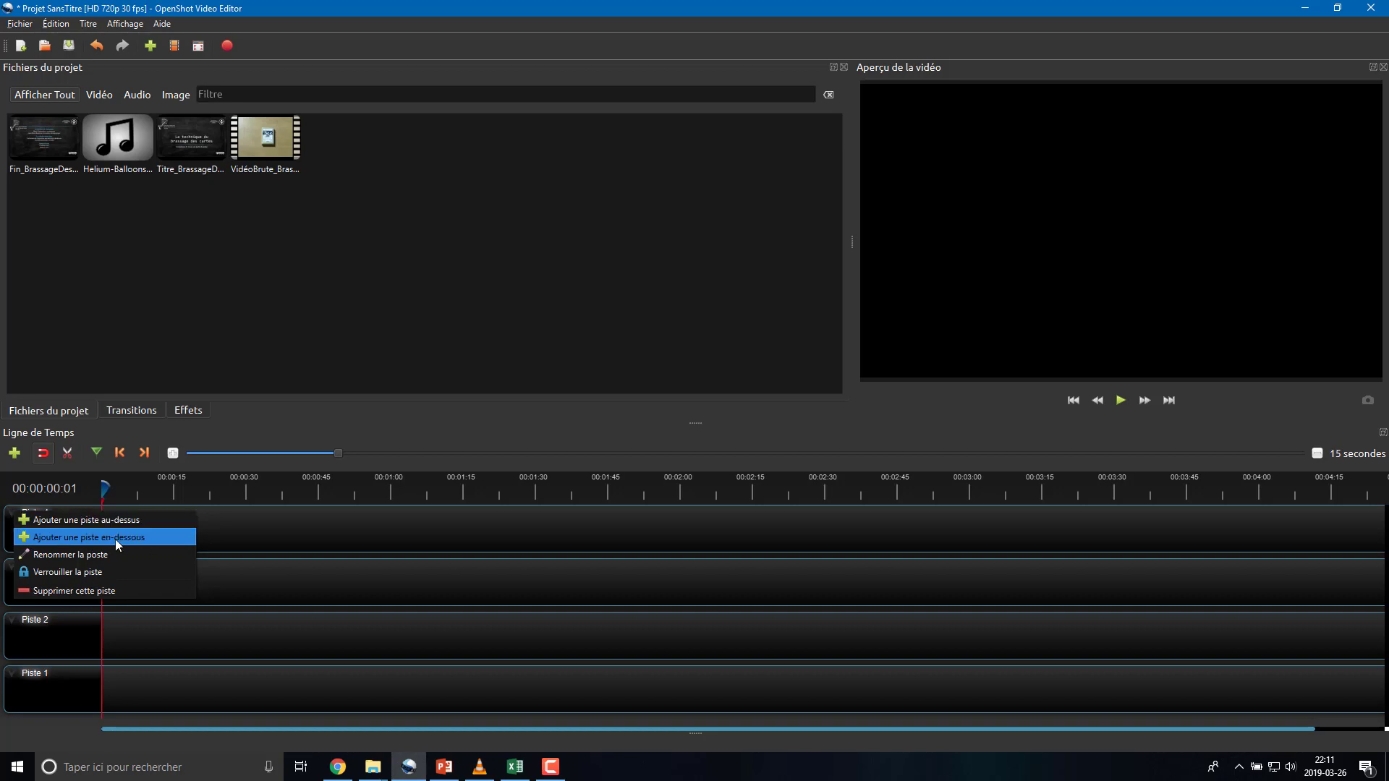
left_click(74, 592)
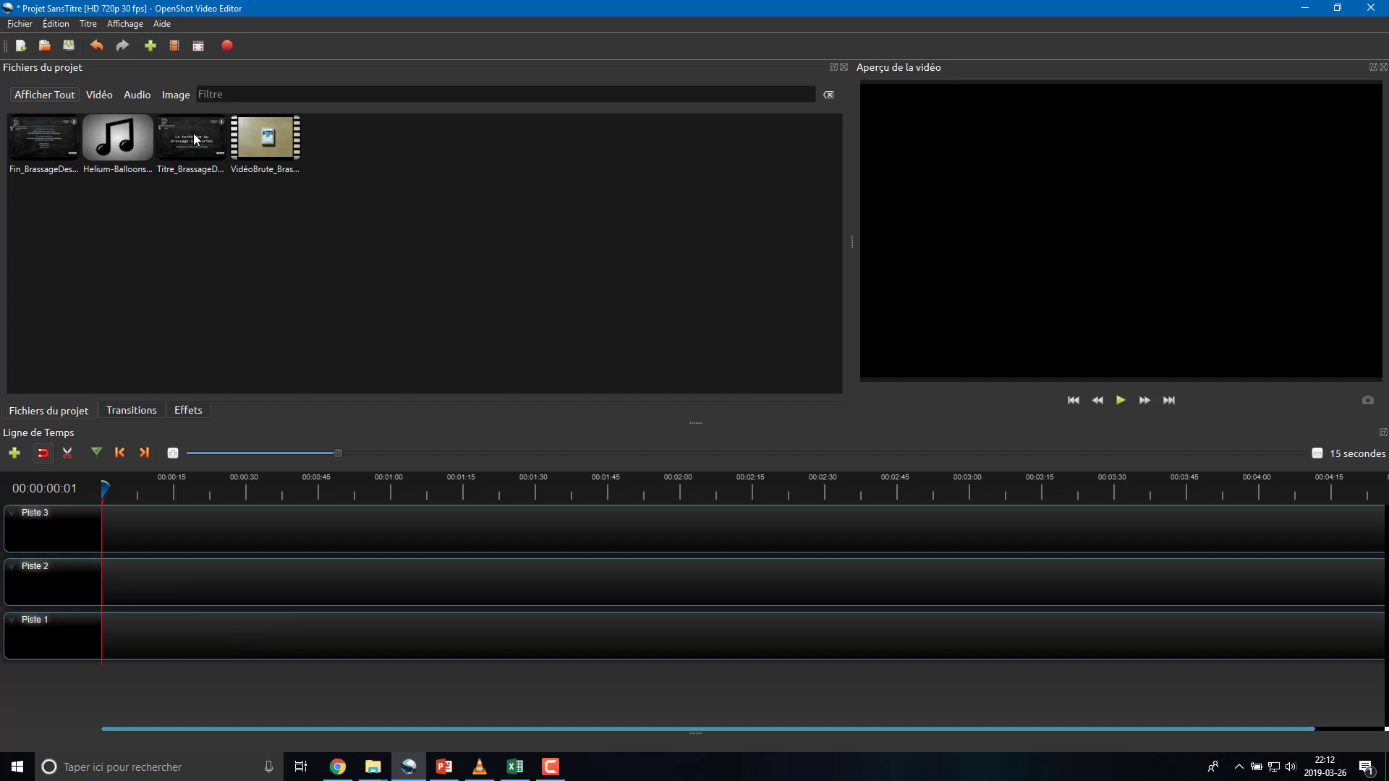
Step: Place the Titre_BrassageDesCartes.png title image on Piste 1 and the Helium-Balloons music on Piste 2, both at the timeline's start
left_click_drag(194, 139, 99, 630)
left_click(47, 145)
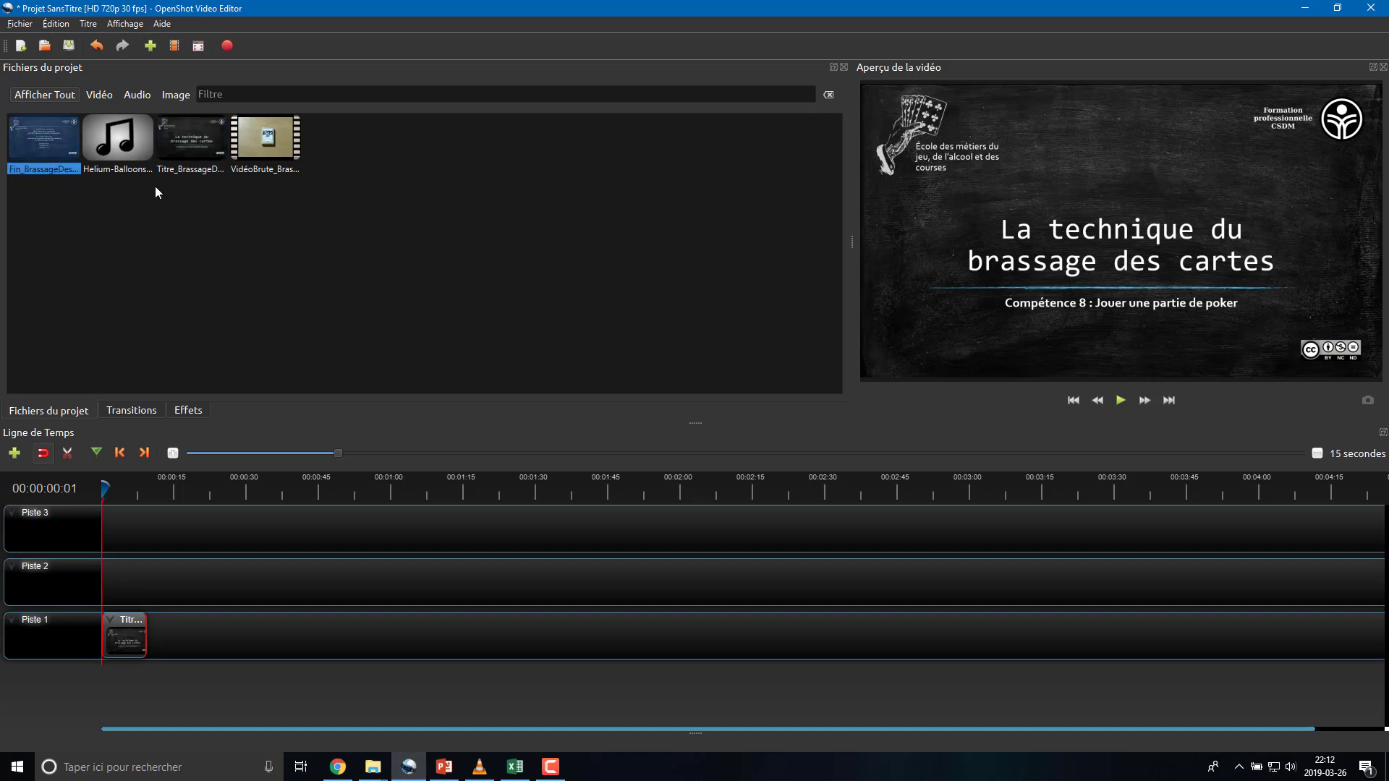
left_click(124, 141)
left_click_drag(124, 142, 98, 575)
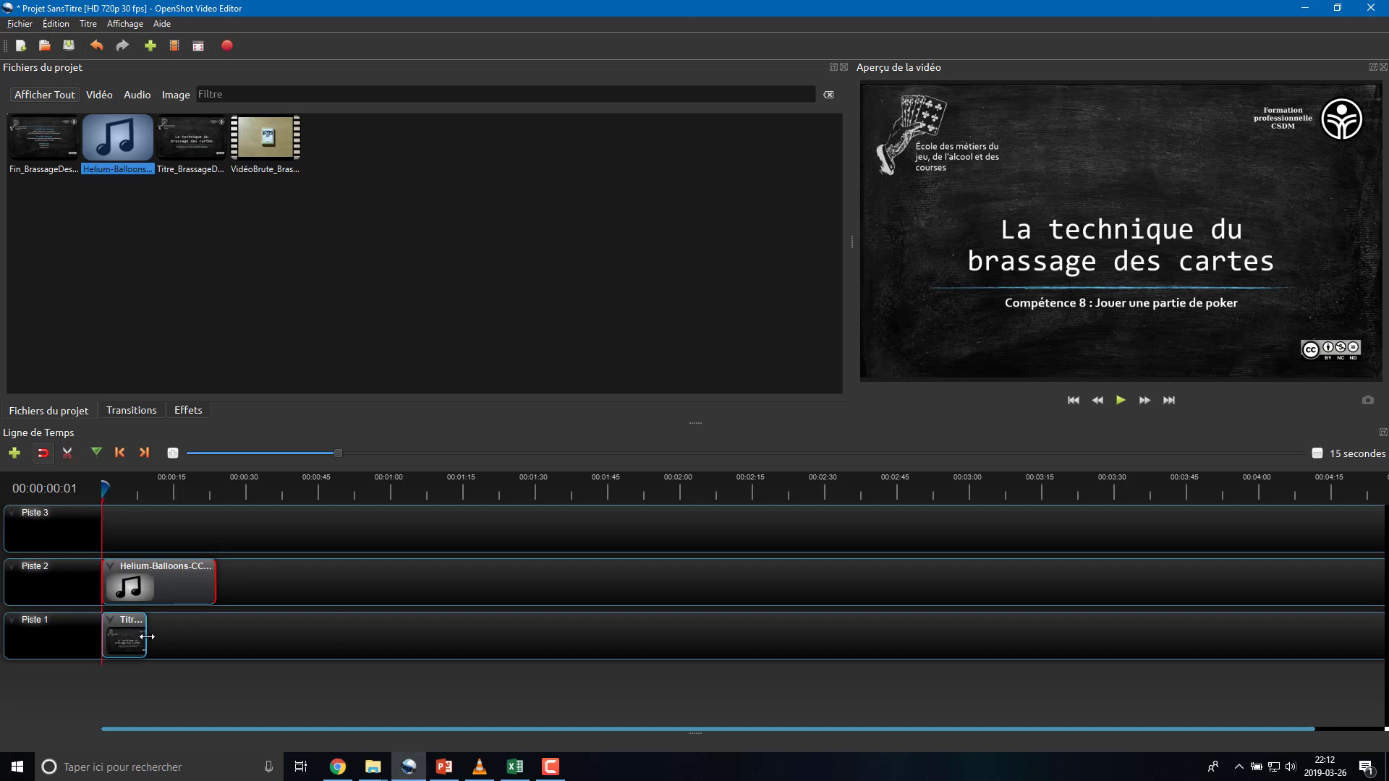
Step: Extend the title image clip on Piste 1 to about 22 seconds, ending just before the music clip ends
left_click_drag(145, 636, 207, 643)
left_click(320, 634)
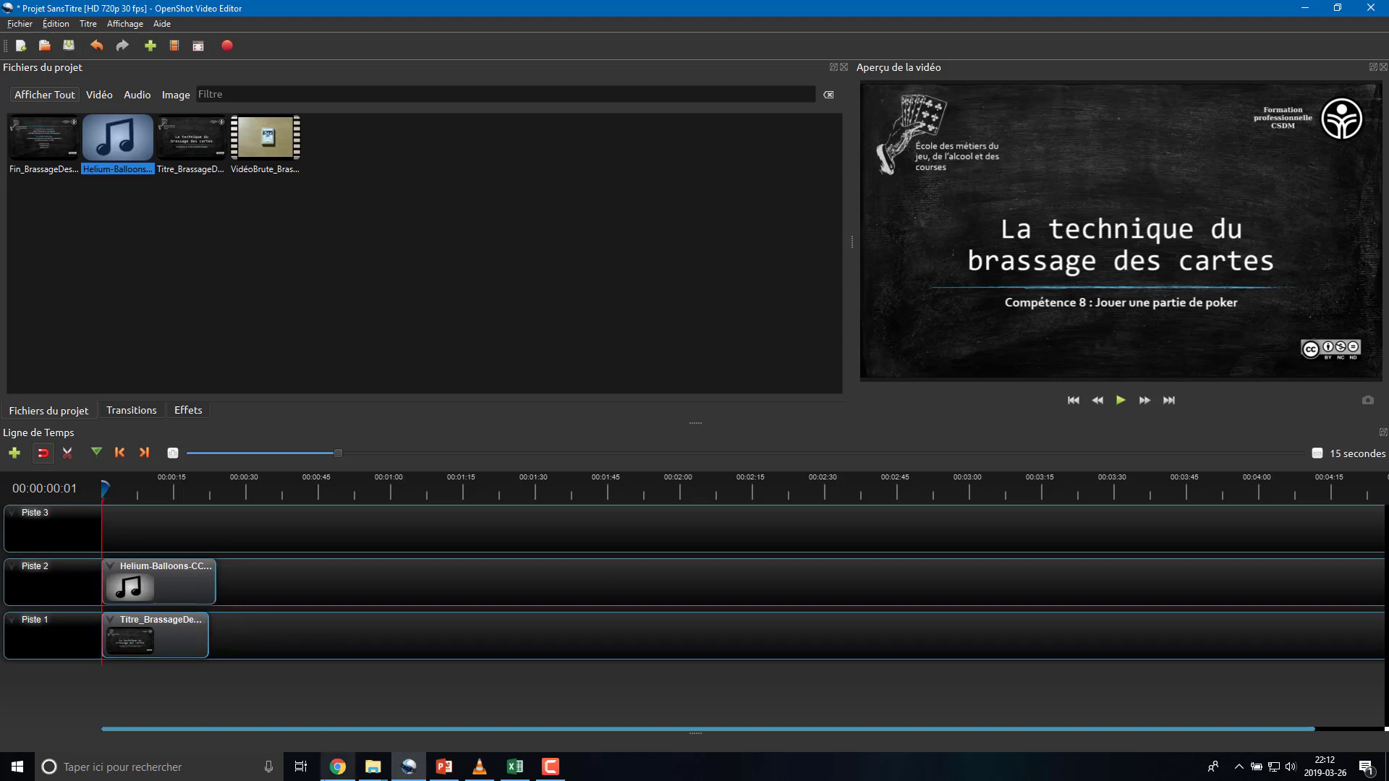
Step: Place VidéoBrute_BrassageDesCartes.mp4 on Piste 3, starting where the music clip ends
left_click_drag(265, 141, 223, 506)
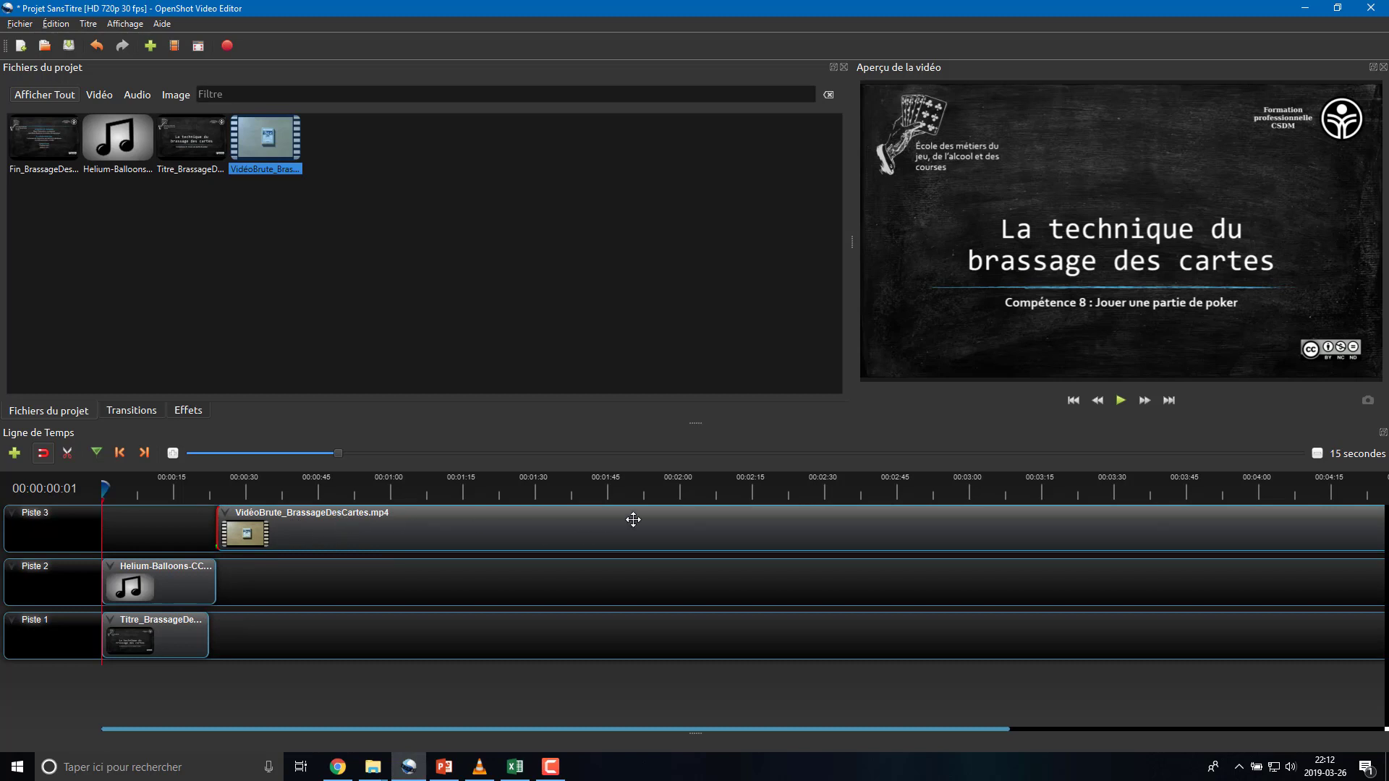
left_click_drag(894, 533, 719, 536)
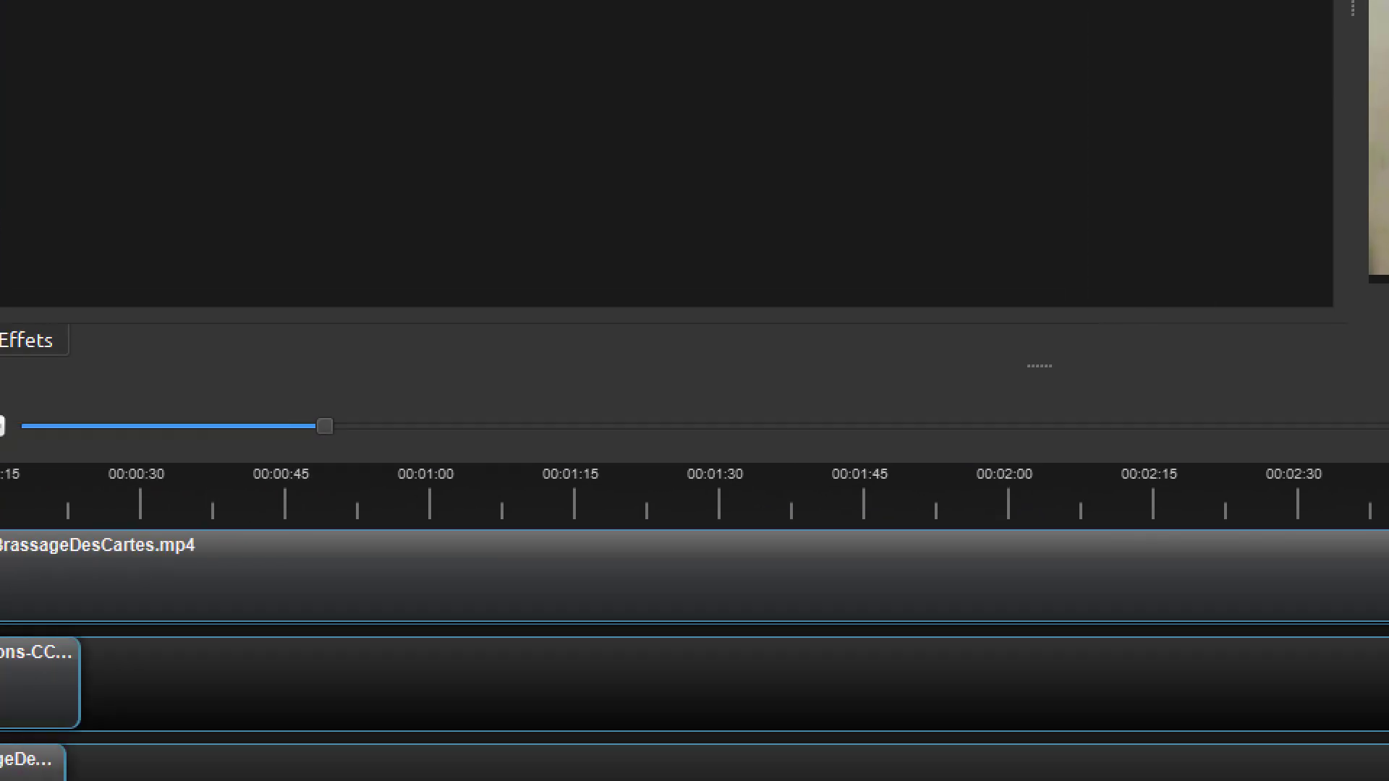
mouse_move(378, 455)
left_mouse_down()
mouse_move(503, 511)
mouse_move(372, 470)
left_mouse_up()
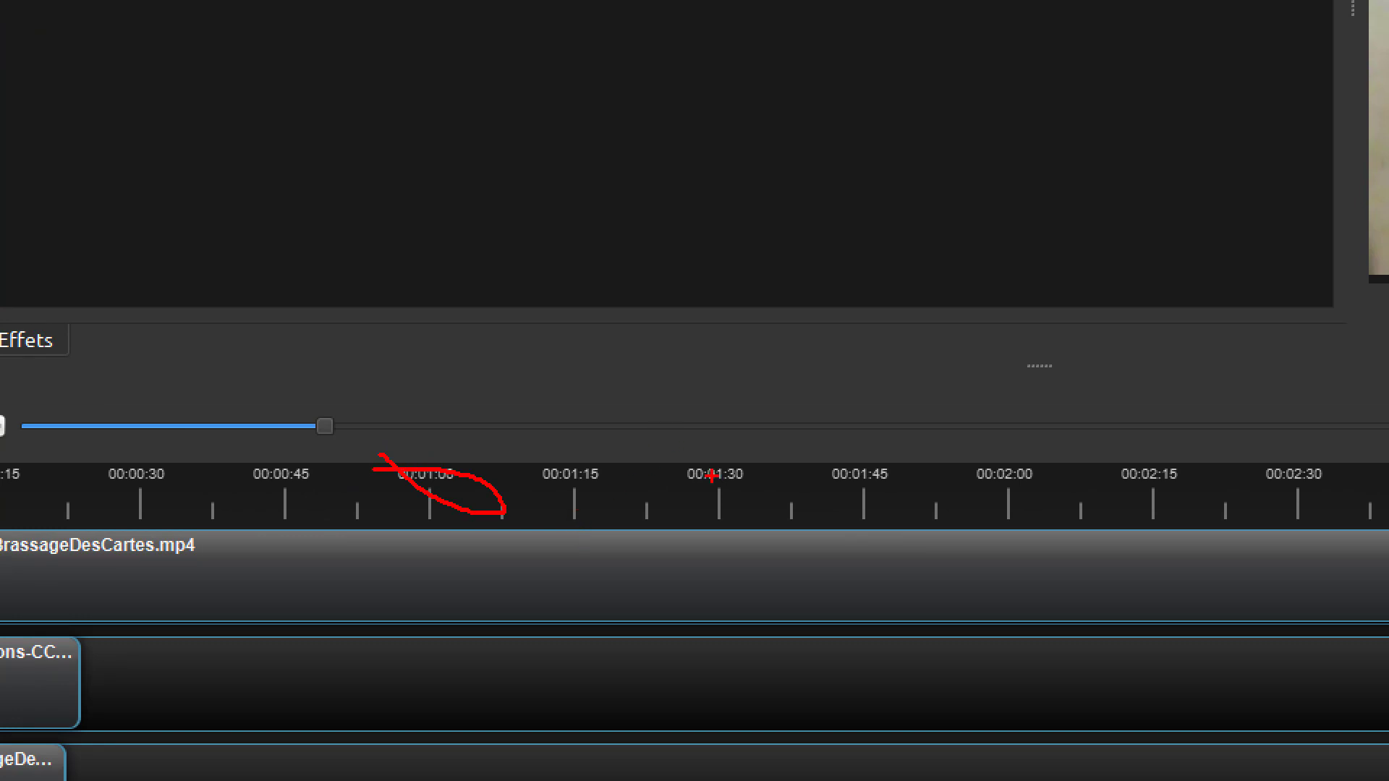
left_click_drag(438, 452, 1385, 511)
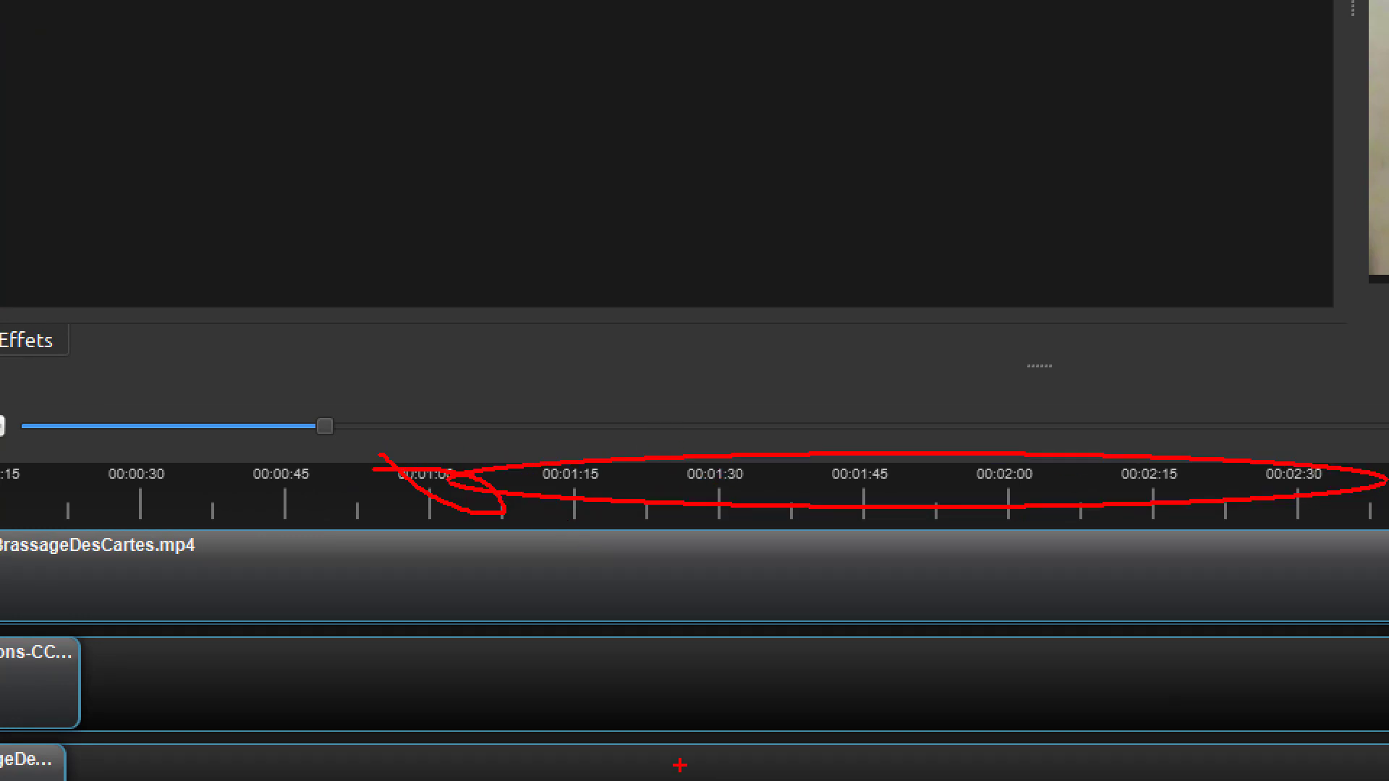
key("Escape")
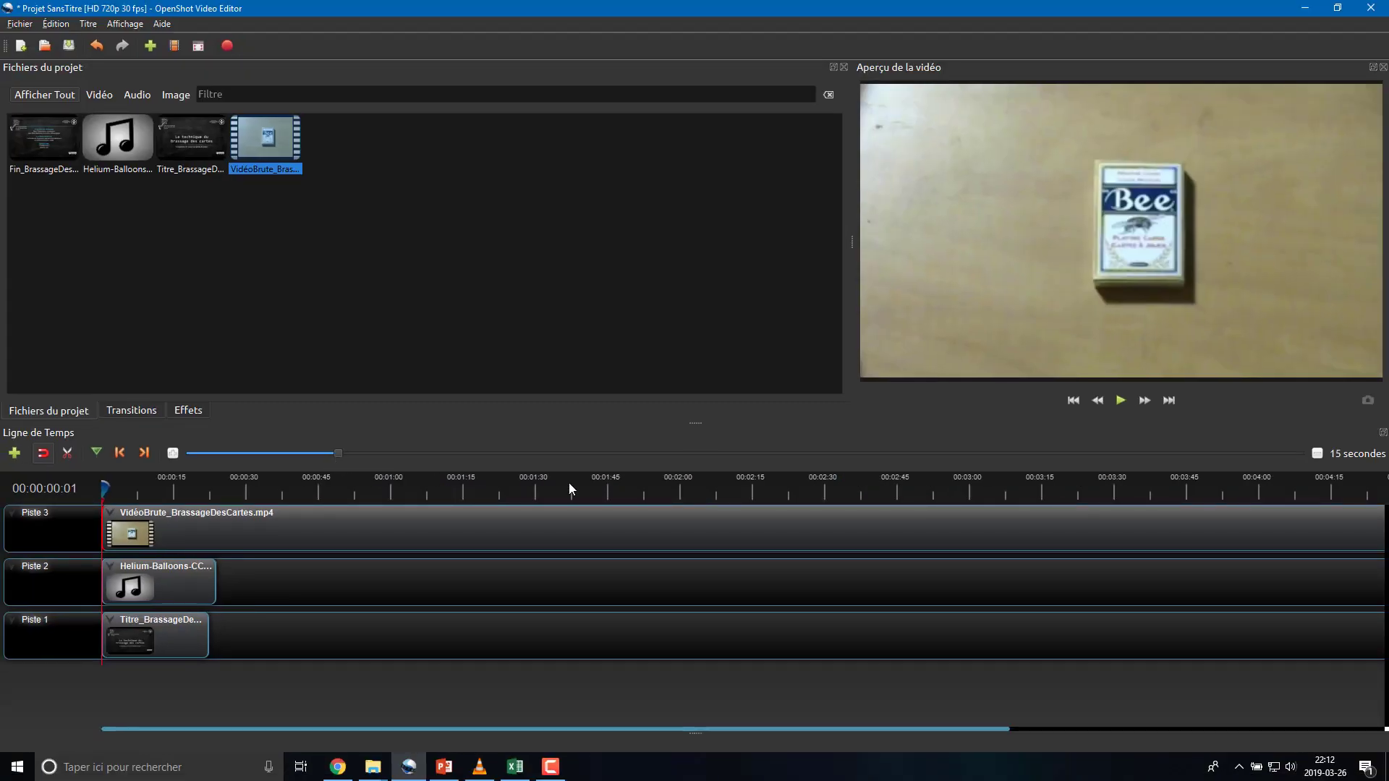
key("ctrl+1")
left_click(612, 476)
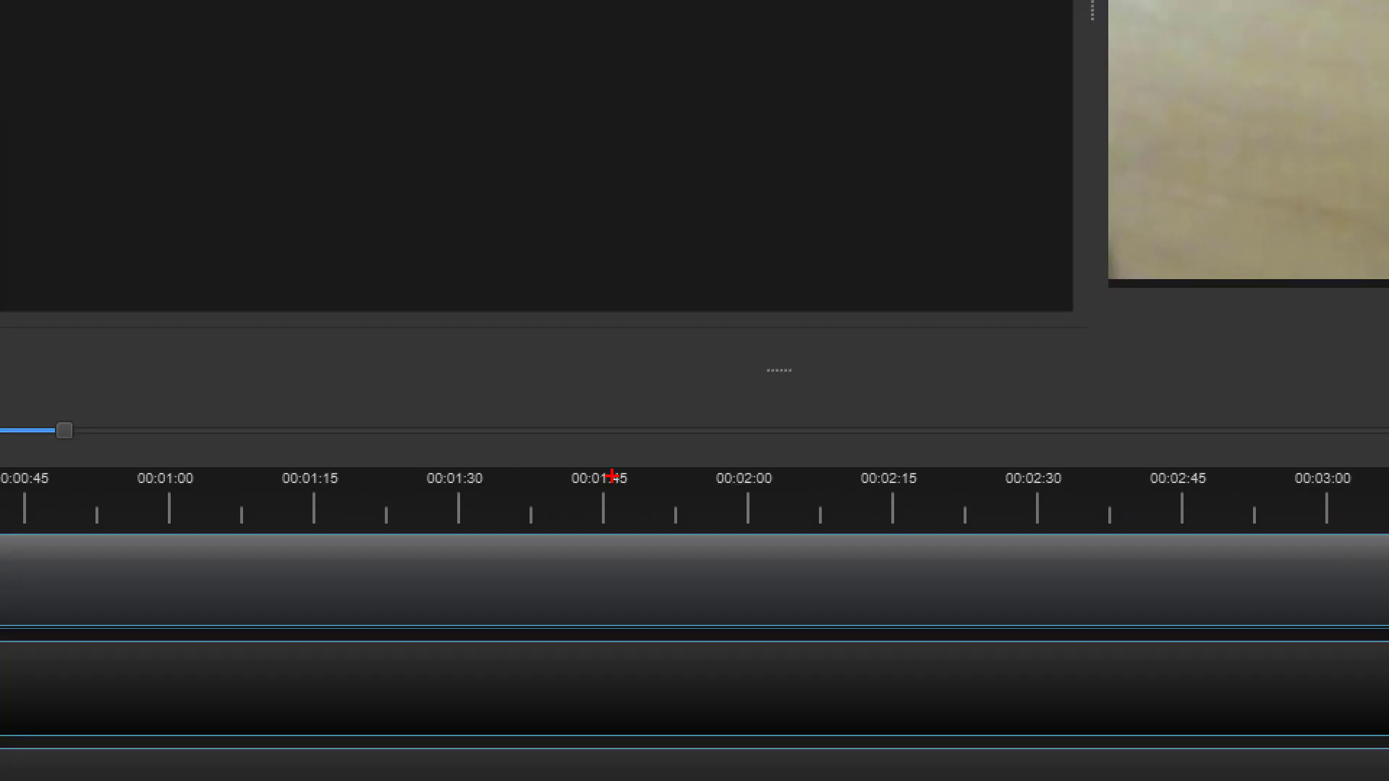
mouse_move(559, 467)
left_mouse_down()
mouse_move(585, 489)
mouse_move(637, 493)
mouse_move(646, 480)
mouse_move(591, 476)
left_mouse_up()
mouse_move(756, 462)
left_mouse_down()
mouse_move(705, 462)
mouse_move(739, 497)
mouse_move(777, 469)
left_mouse_up()
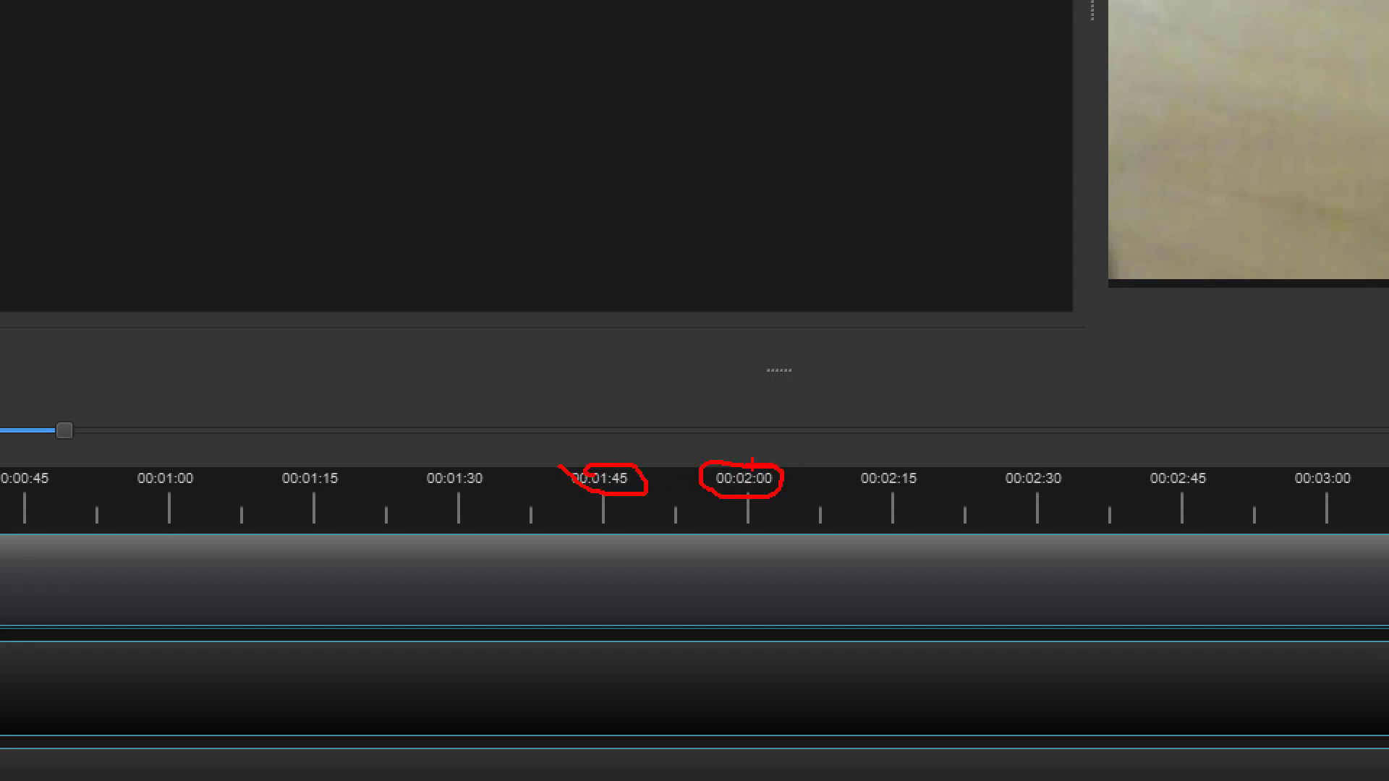
key("Escape")
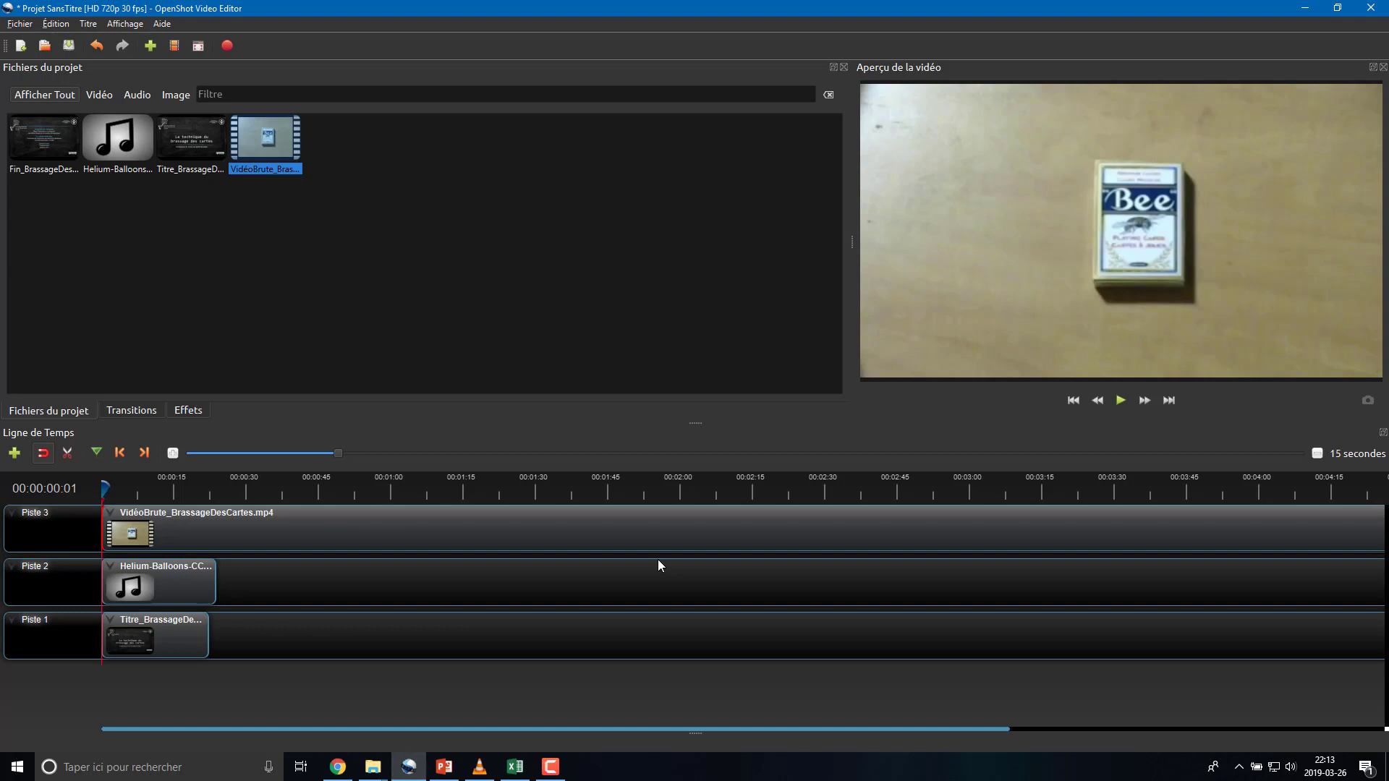
Step: Set the timeline scale to 1 second and return to the start of the timeline
scroll(658, 558, "up", 5, "ctrl")
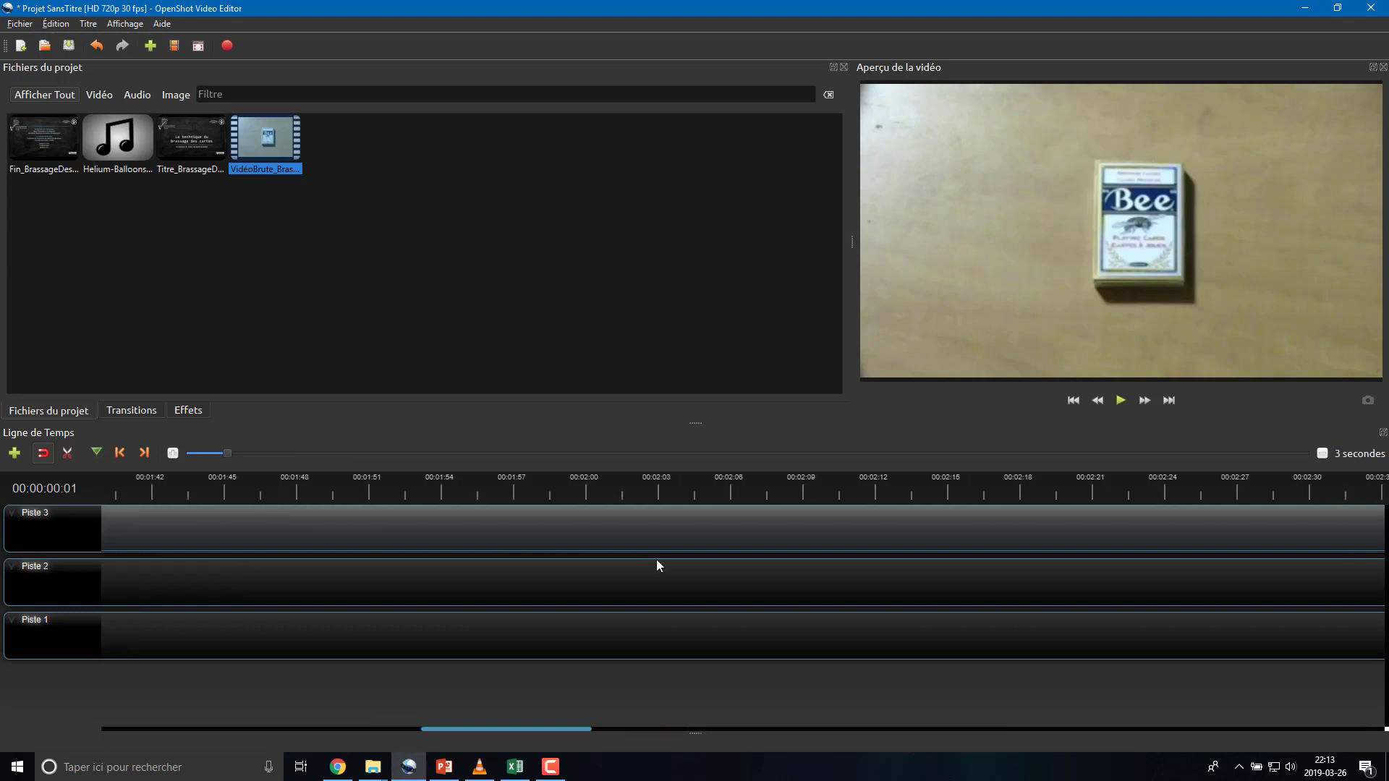
scroll(657, 559, "up", 2, "ctrl")
left_click_drag(515, 731, 91, 680)
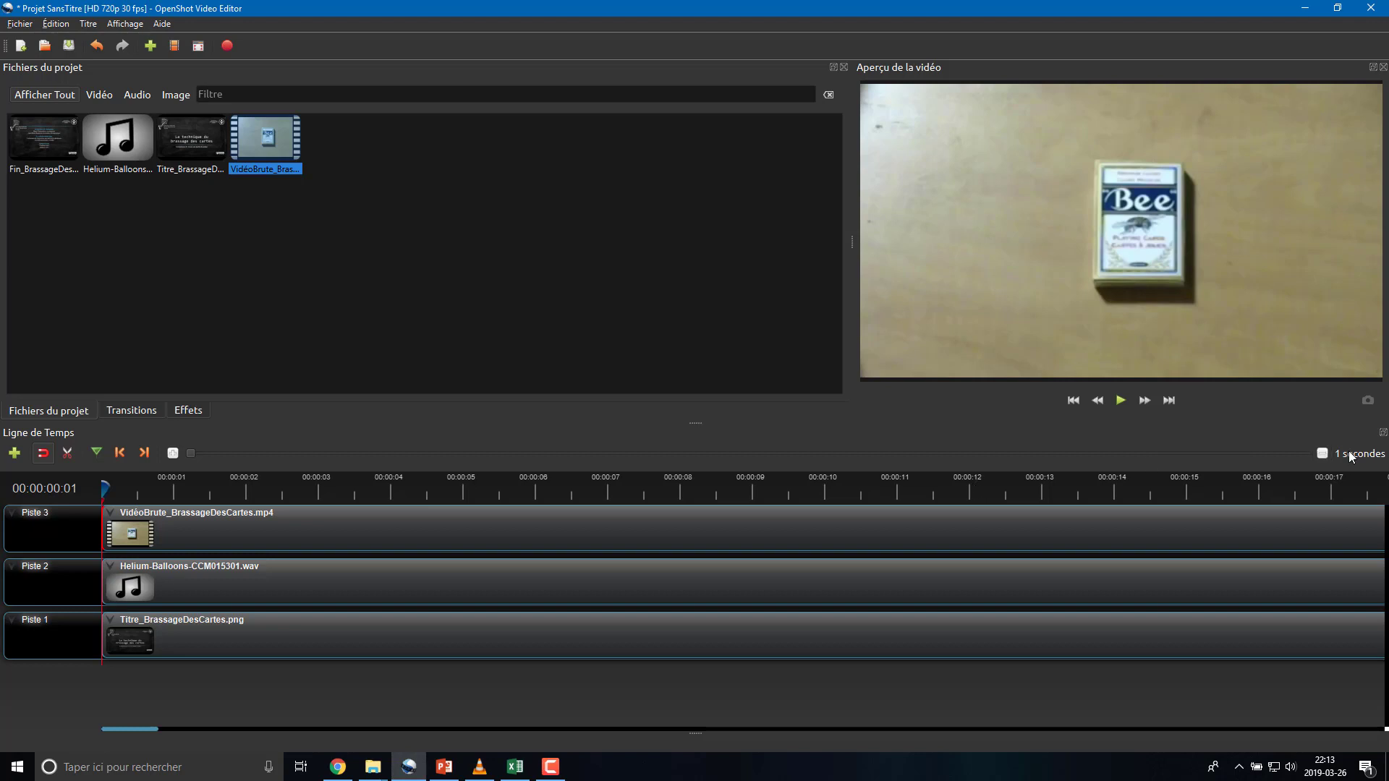
left_click(1323, 457)
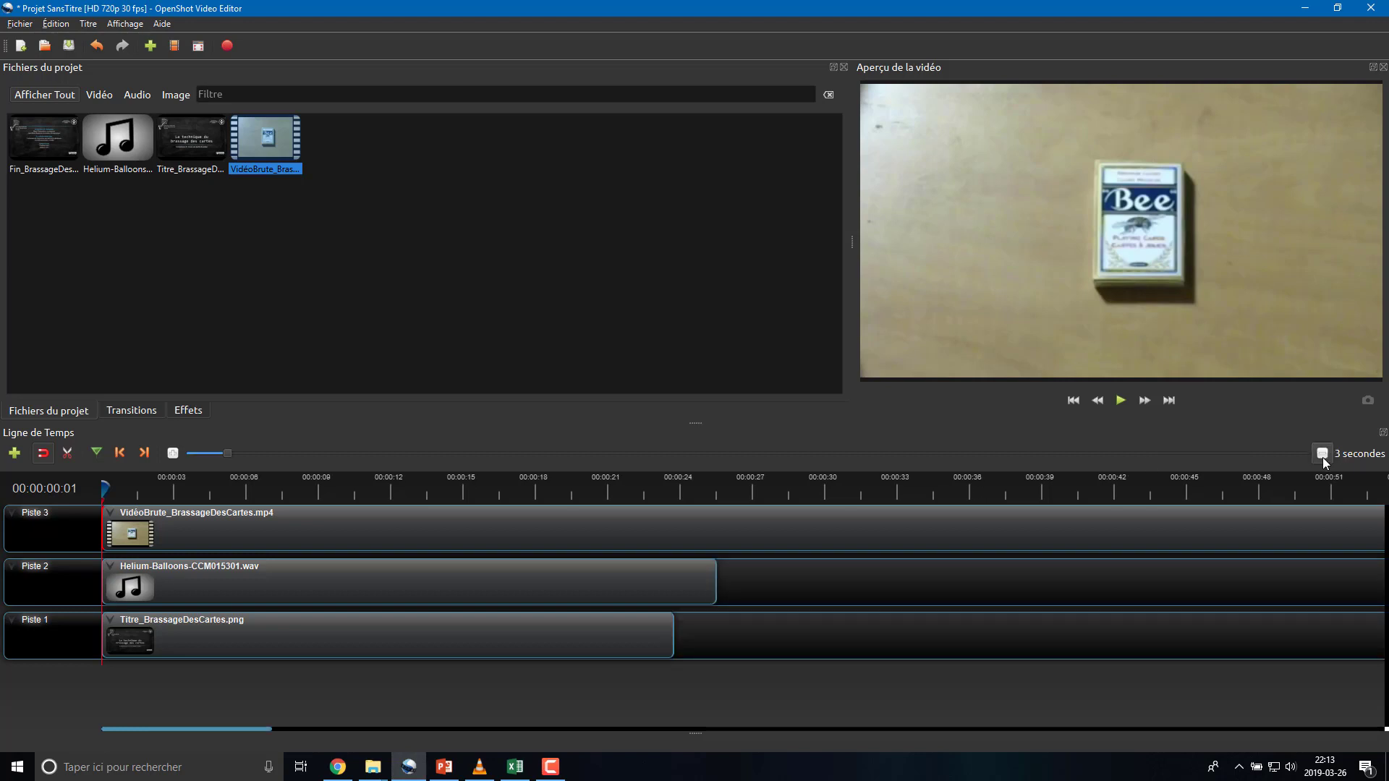
left_click(1323, 457)
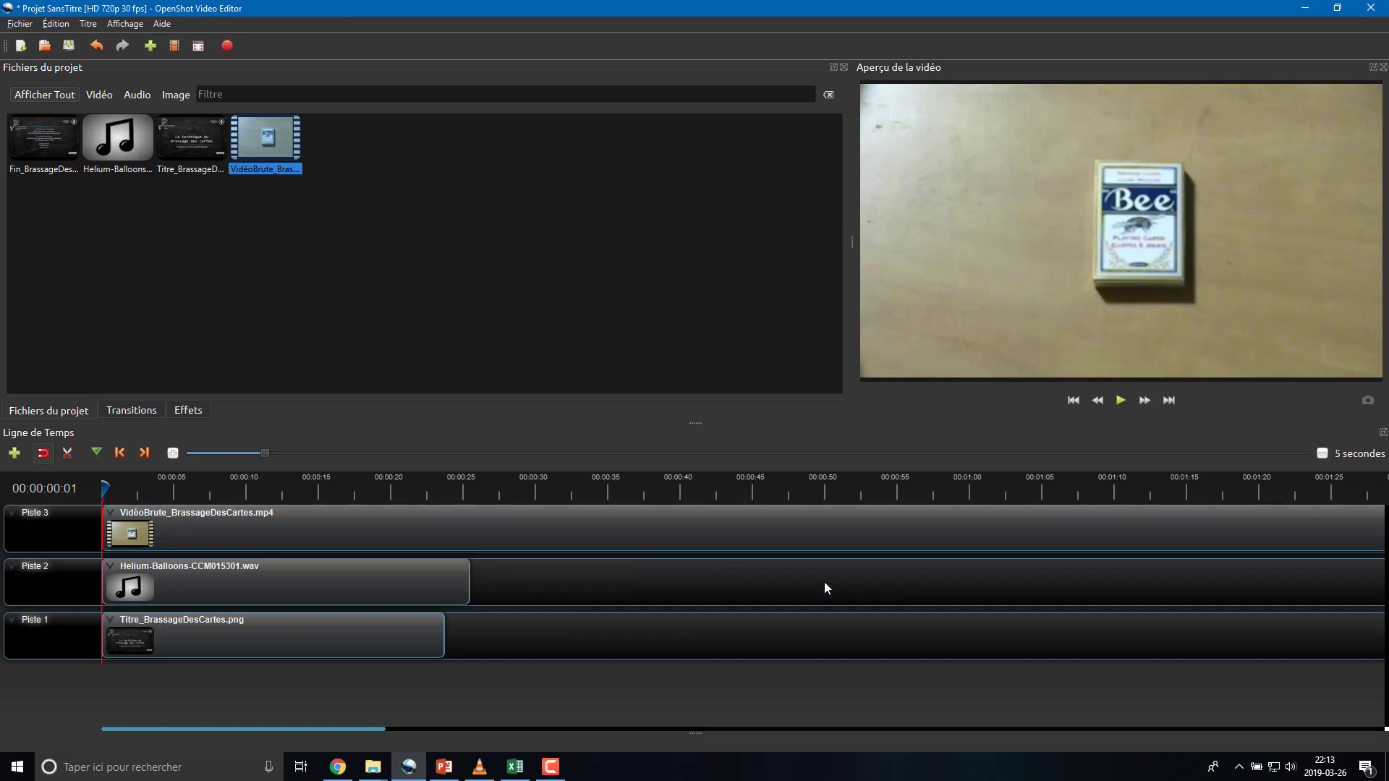
scroll(827, 585, "up", 2)
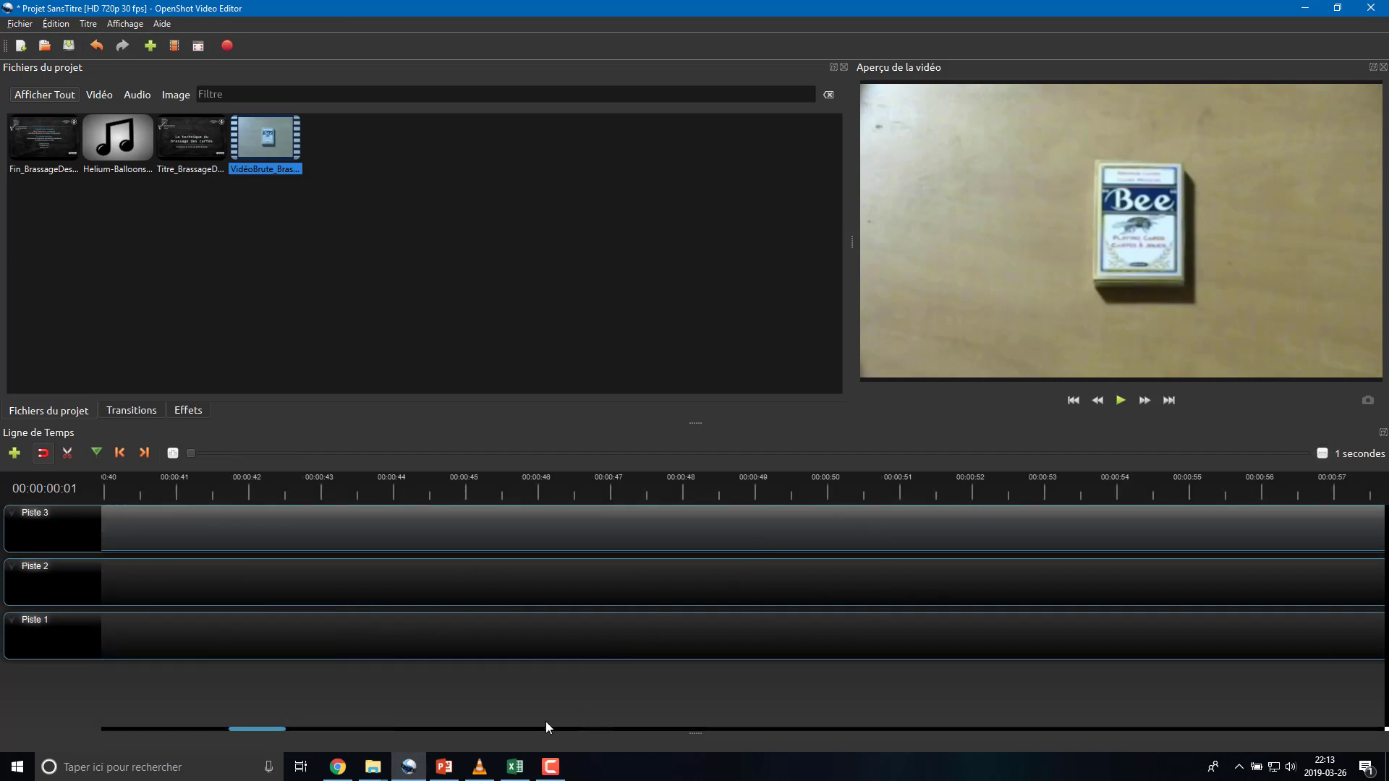
left_click_drag(272, 730, 58, 707)
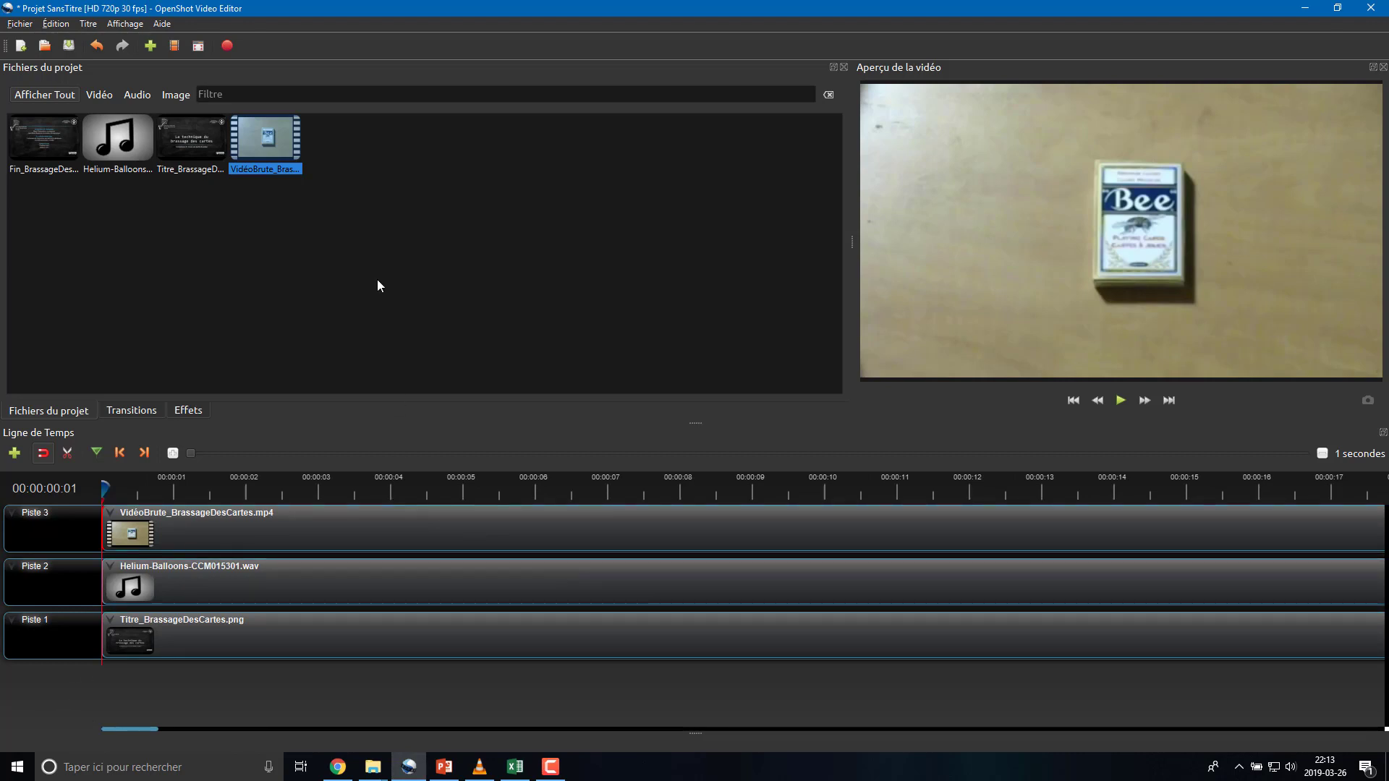
Step: Check the Intro + verif carte scene's start in the Excel log, and place the OpenShot playhead at 00:01:19, previewing the footage there
left_click(516, 768)
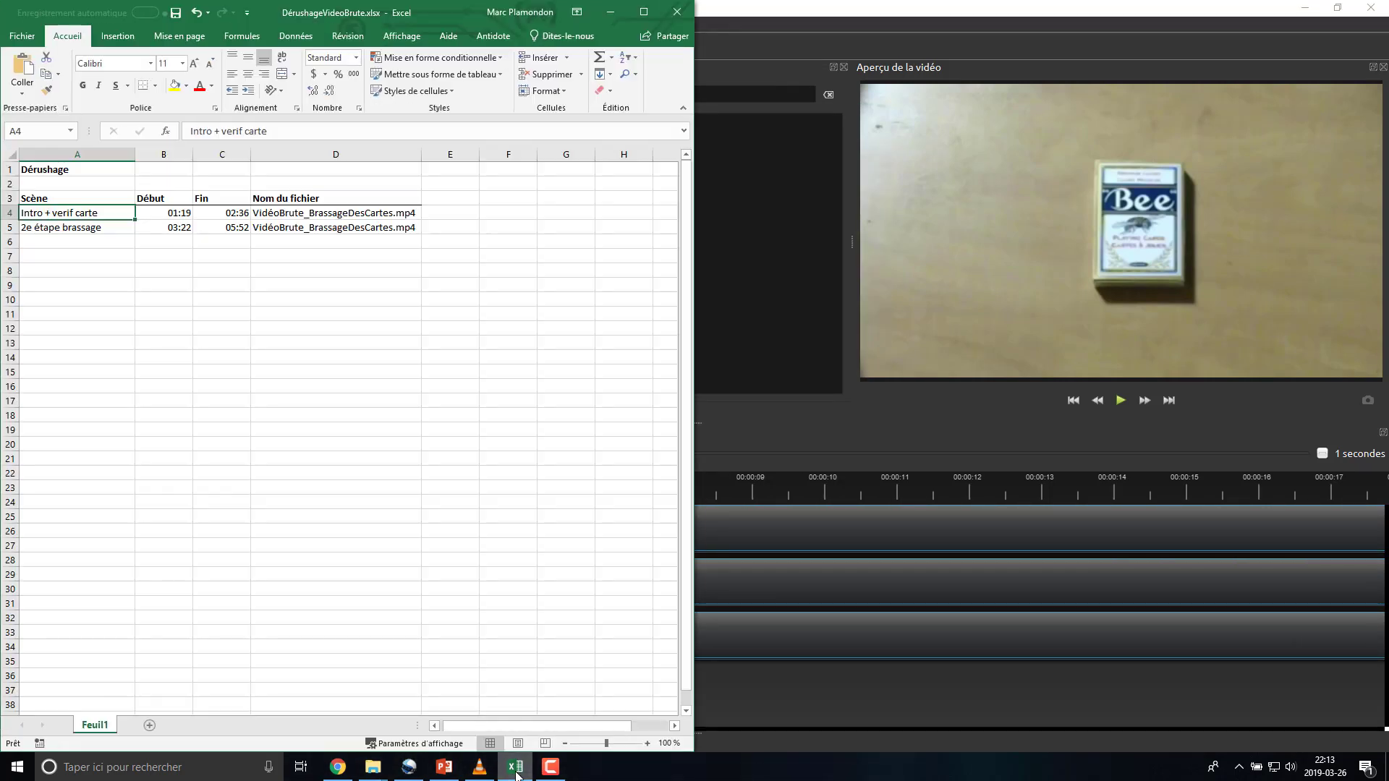
left_click(180, 212)
left_click(794, 533)
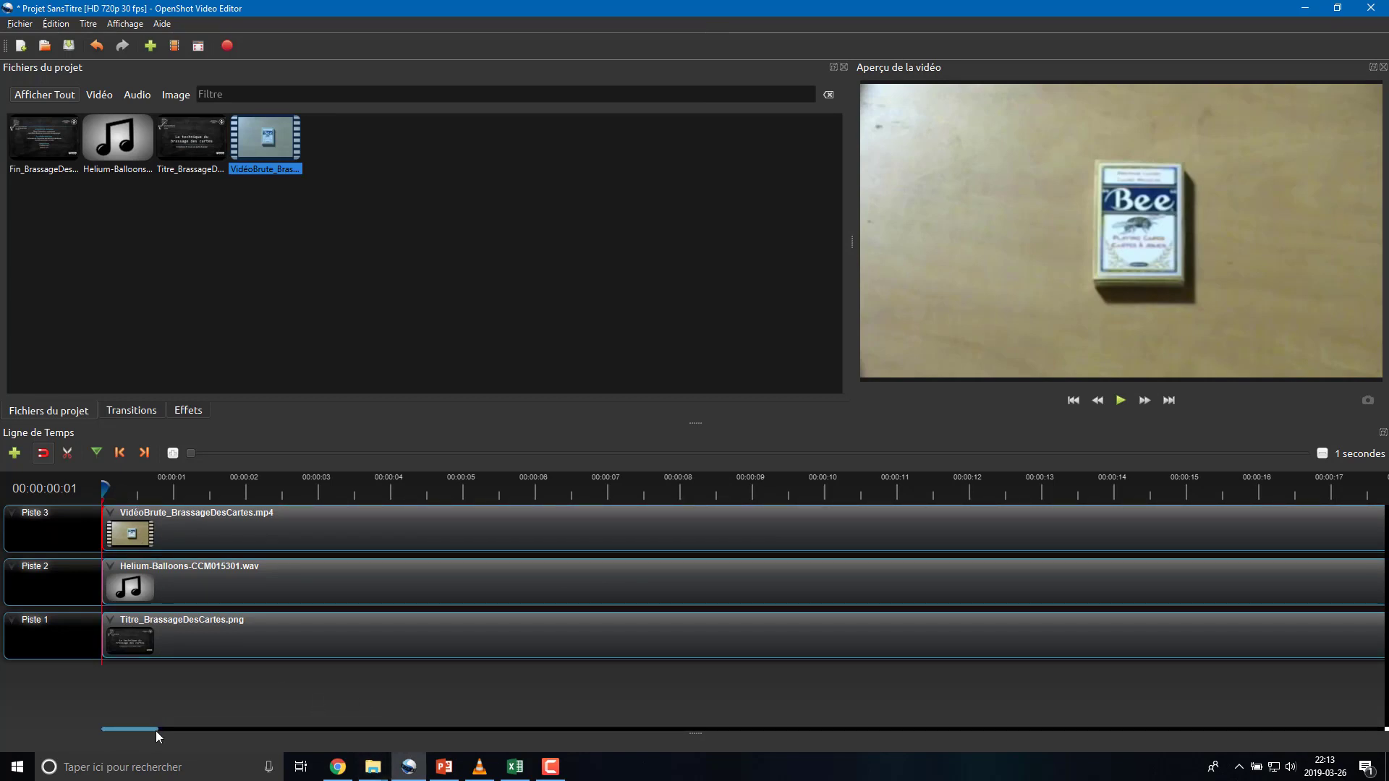
left_click_drag(155, 731, 387, 732)
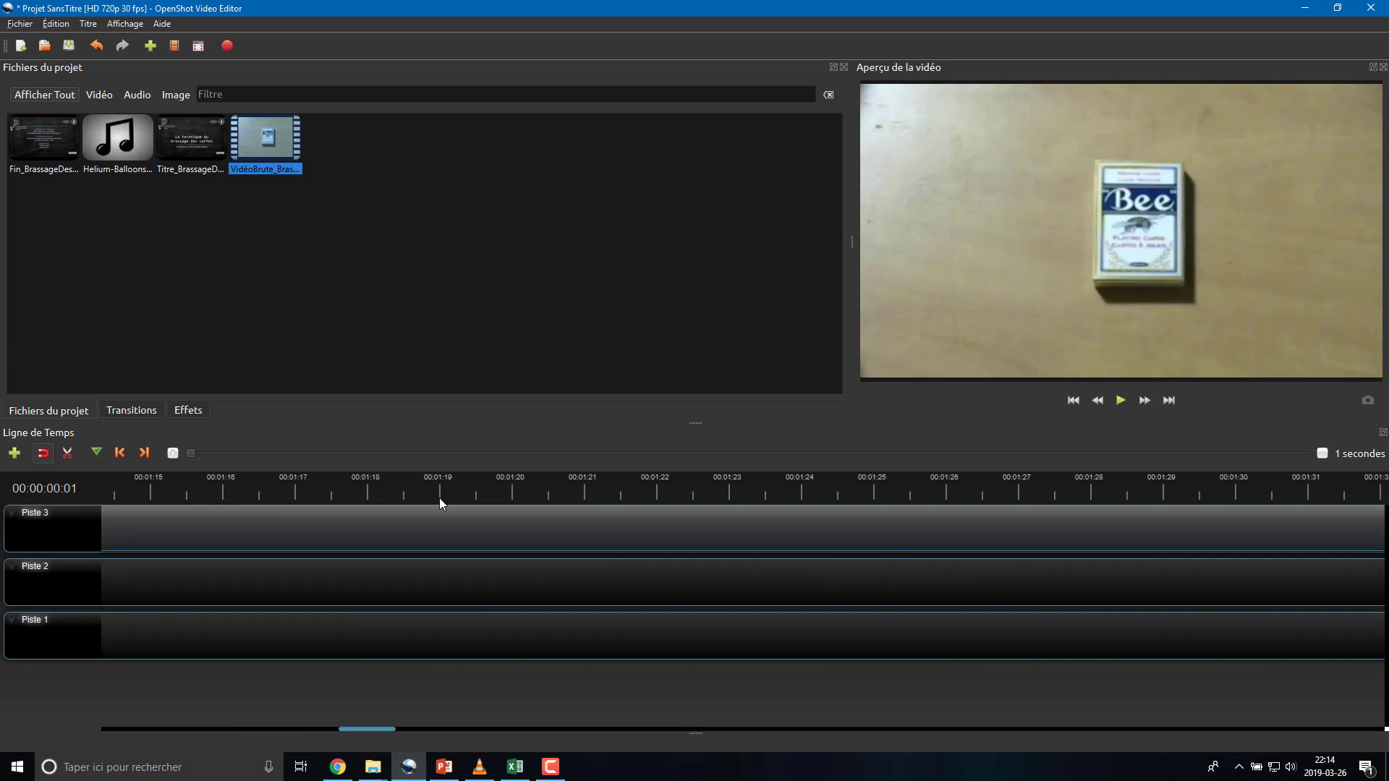
left_click(440, 499)
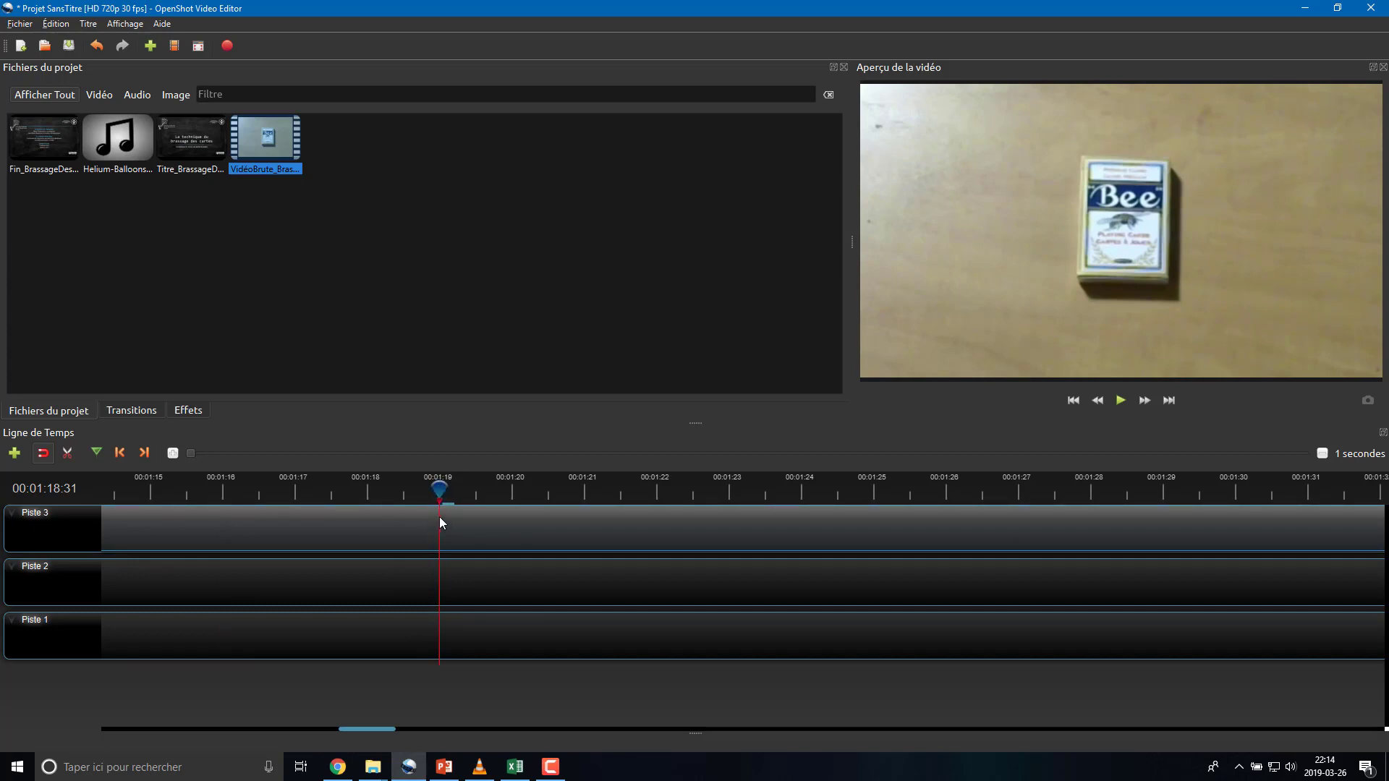
left_click_drag(438, 488, 424, 488)
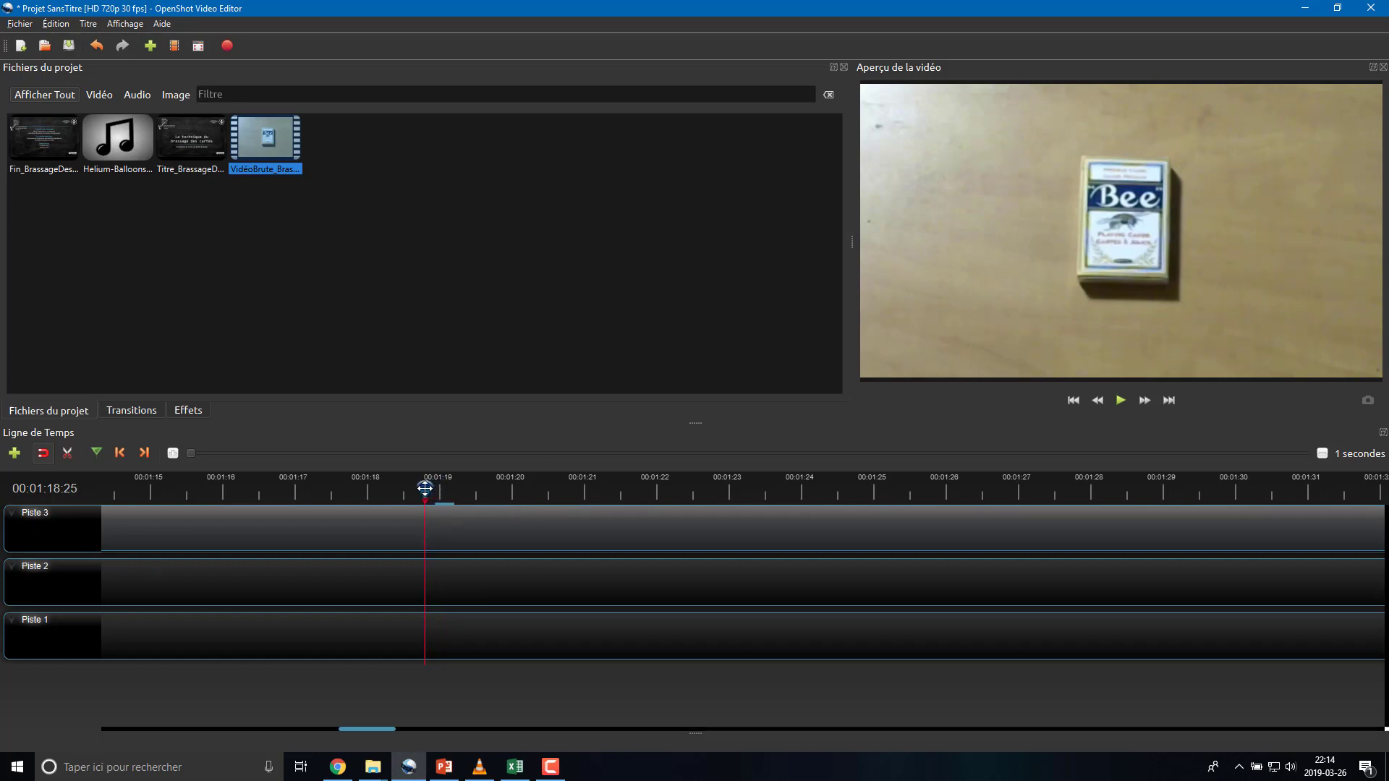
left_click(1124, 403)
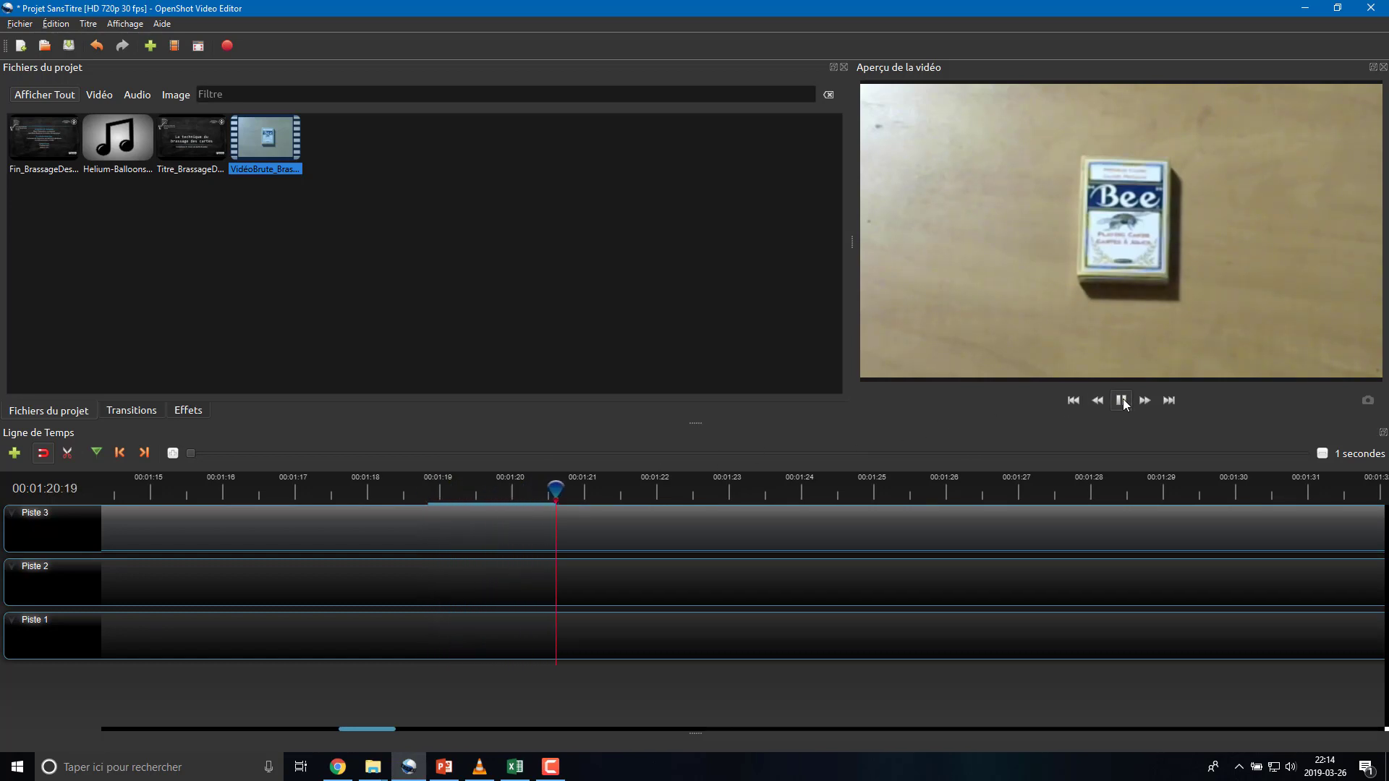
key("space")
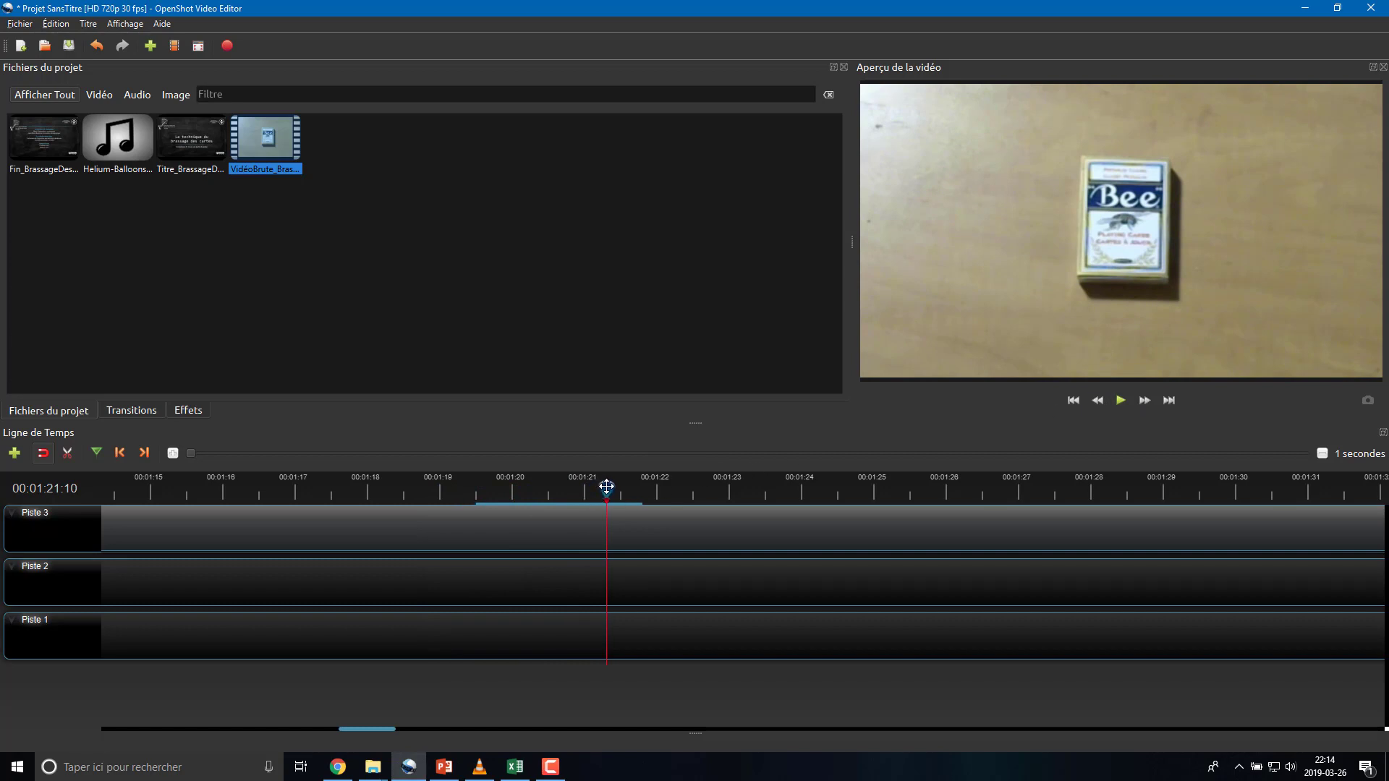
left_click_drag(606, 486, 439, 483)
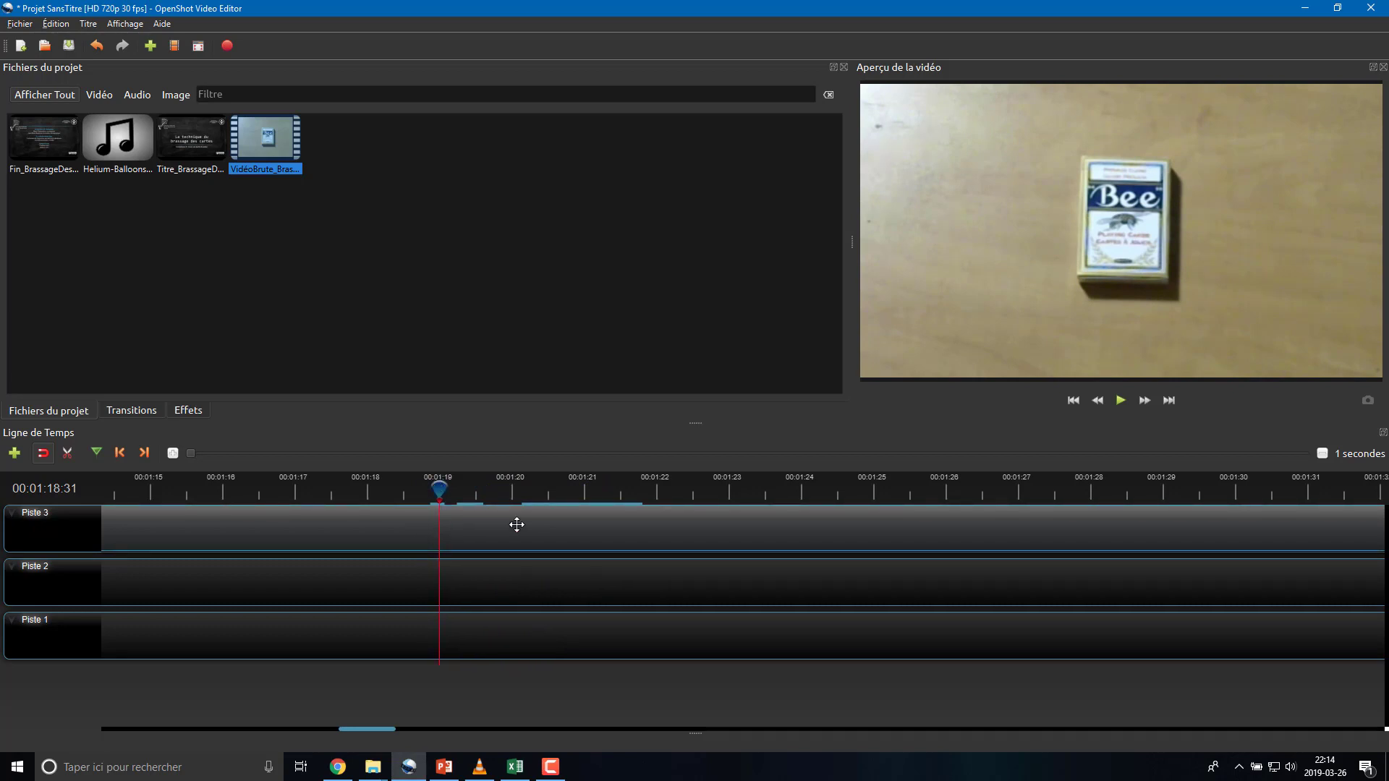
right_click(437, 488)
mouse_move(526, 502)
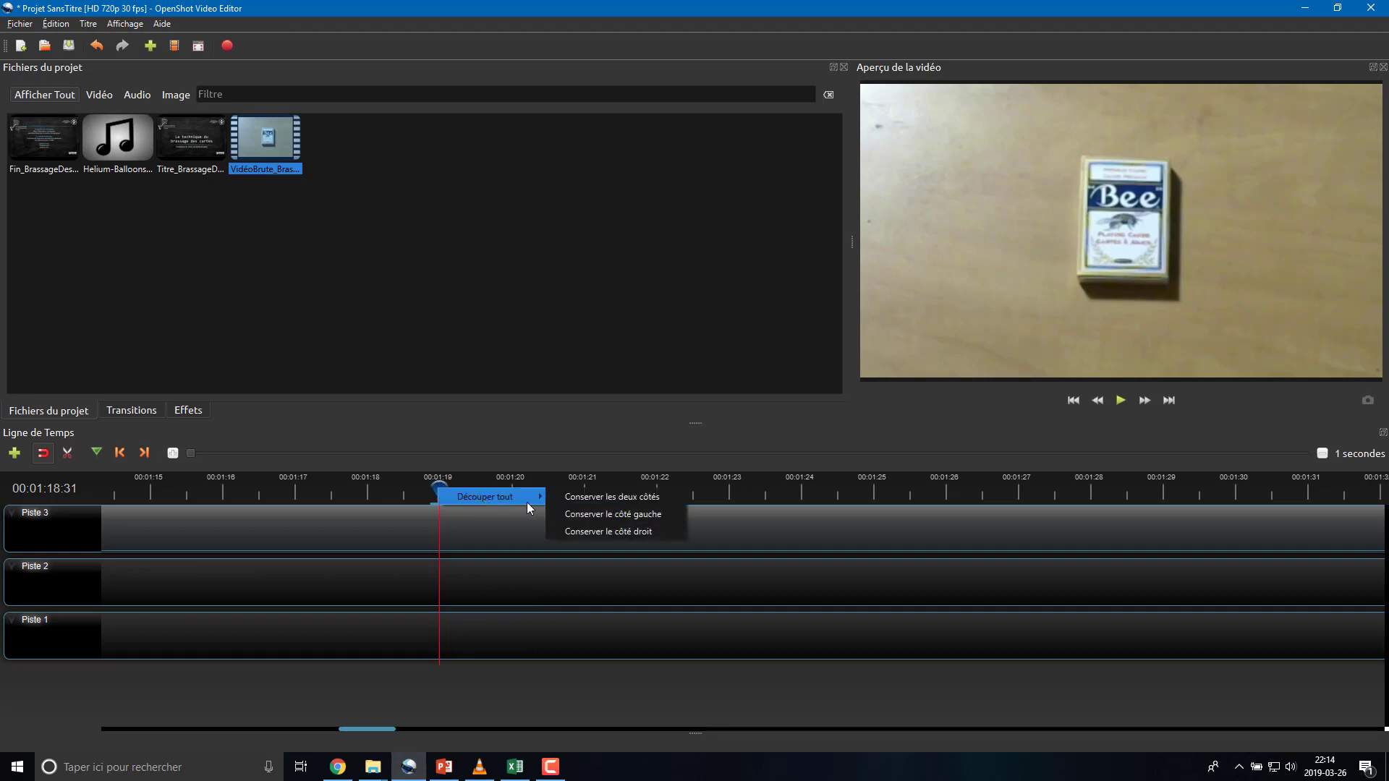
left_click(470, 597)
Step: Slice the raw video clip on Piste 3 at the playhead, keeping only the right side
right_click(430, 531)
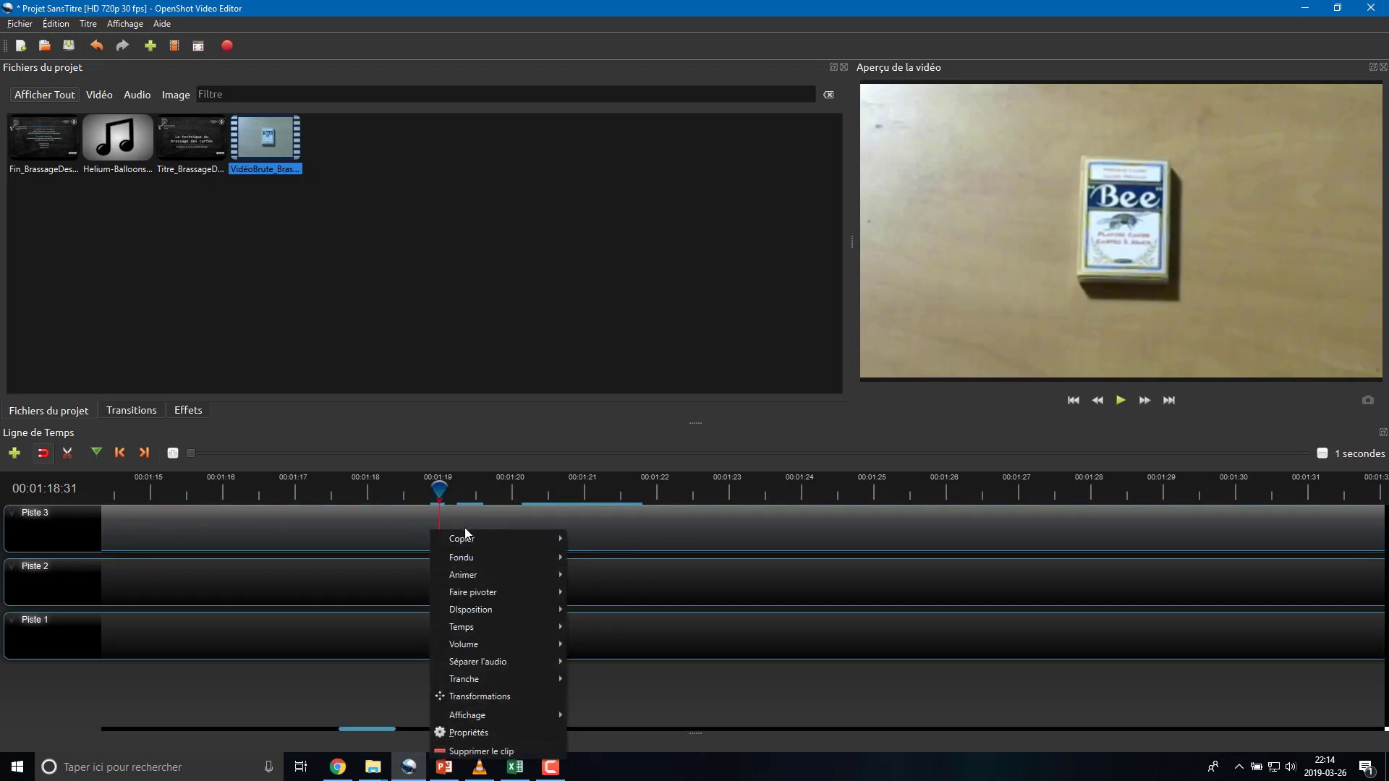
mouse_move(506, 682)
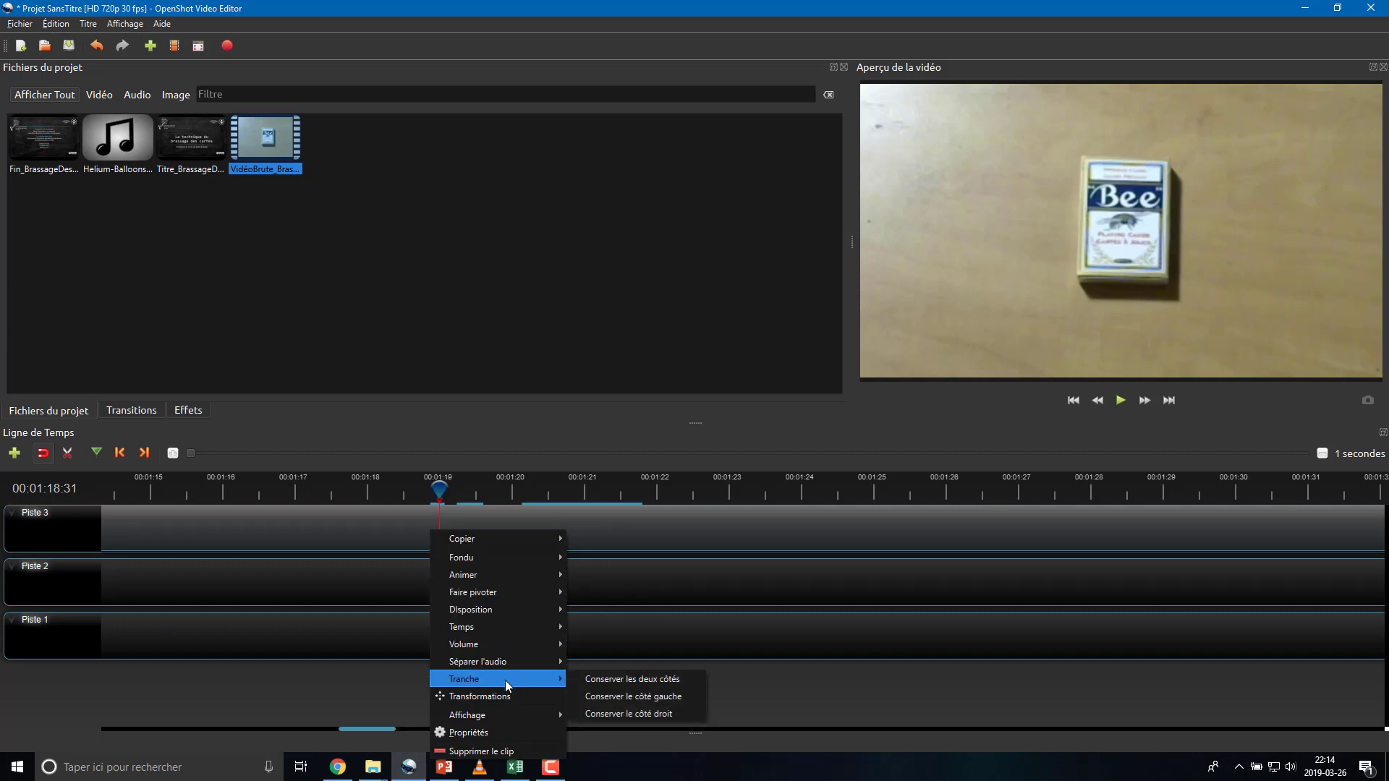
left_click(662, 714)
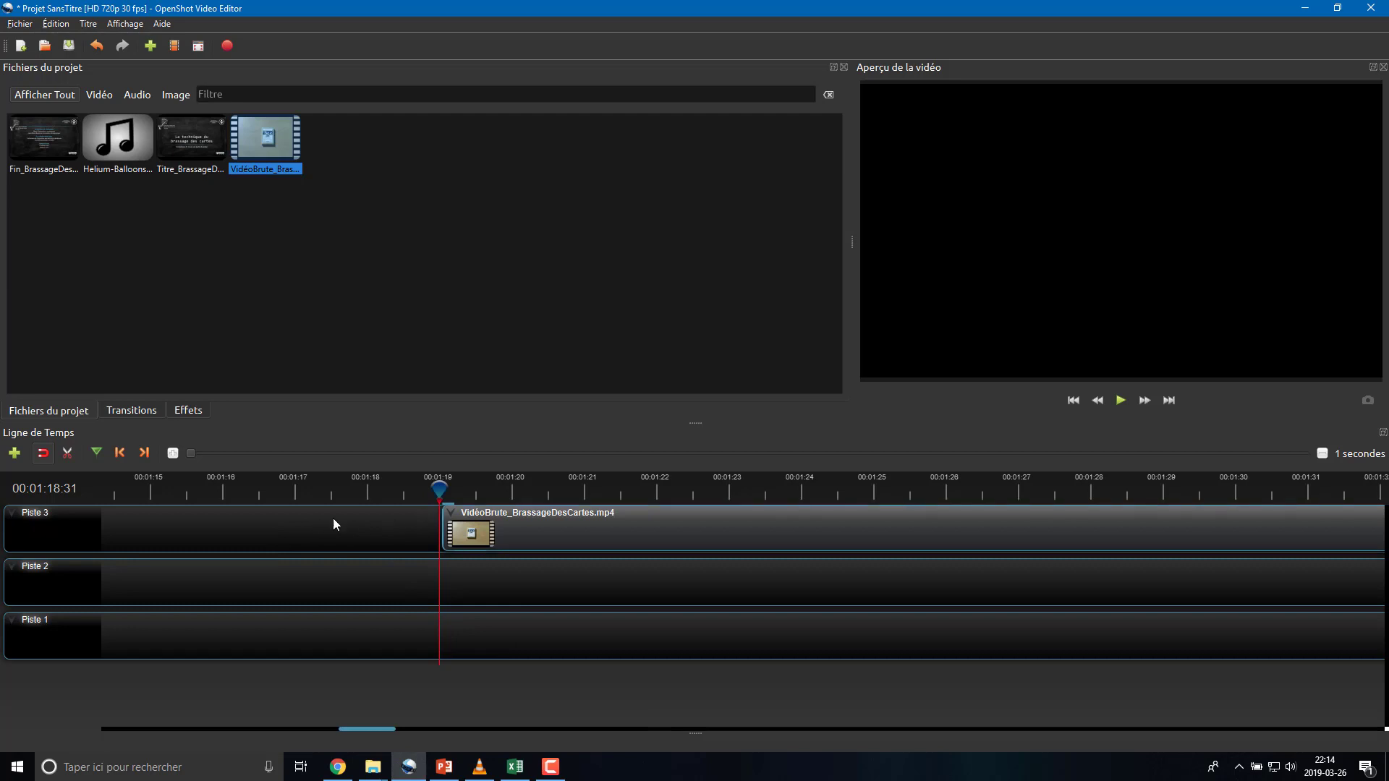
Step: Check the intro scene's end in the Excel log, and split the Piste 3 video clip in OpenShot at 00:02:36, keeping both sides
left_click(515, 767)
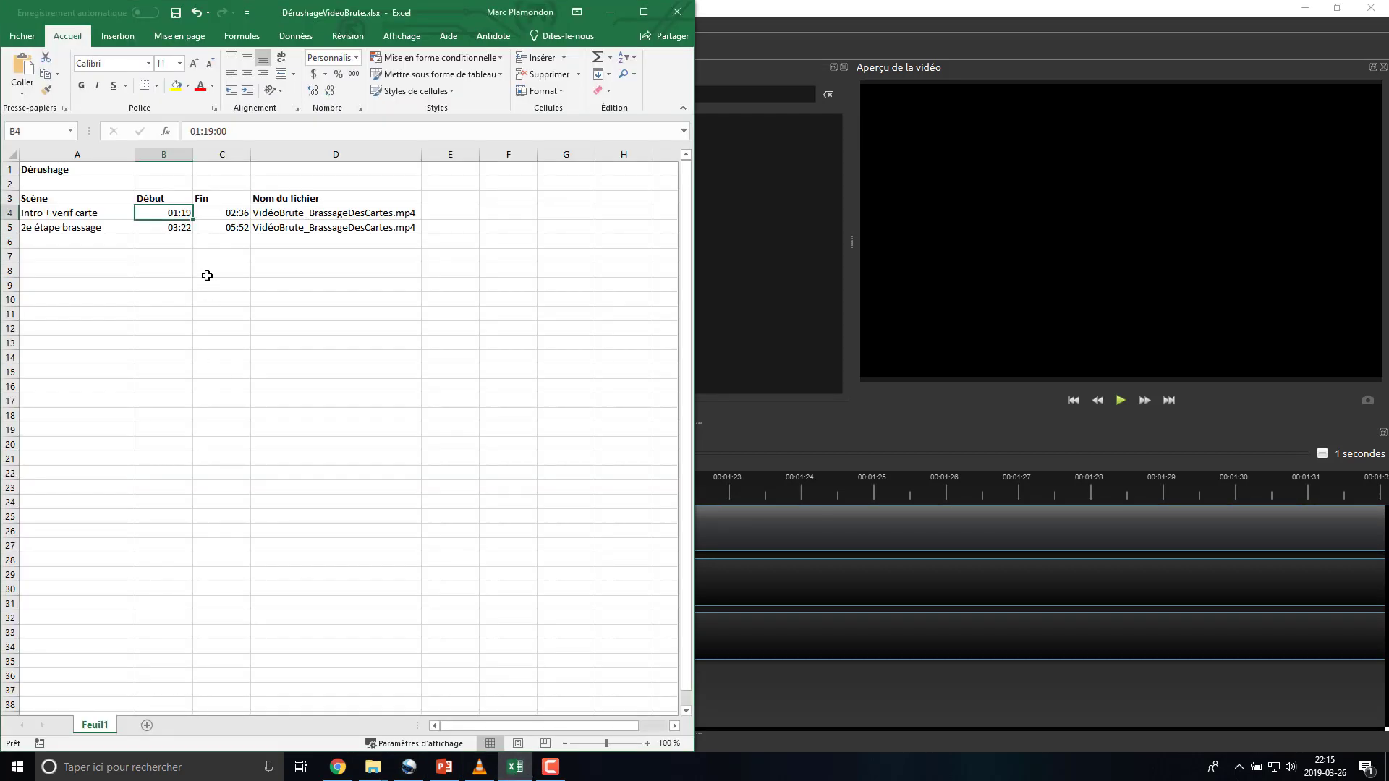
left_click(234, 215)
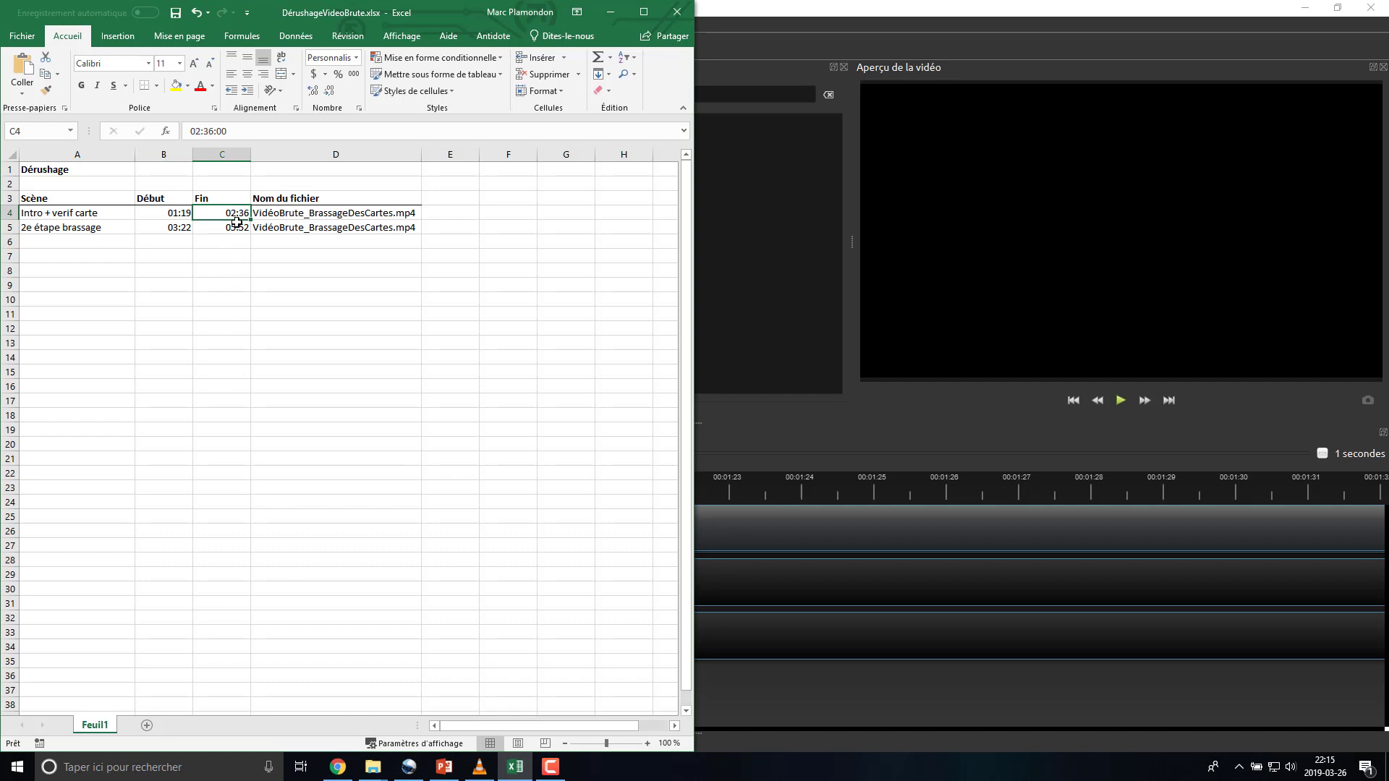
left_click(738, 533)
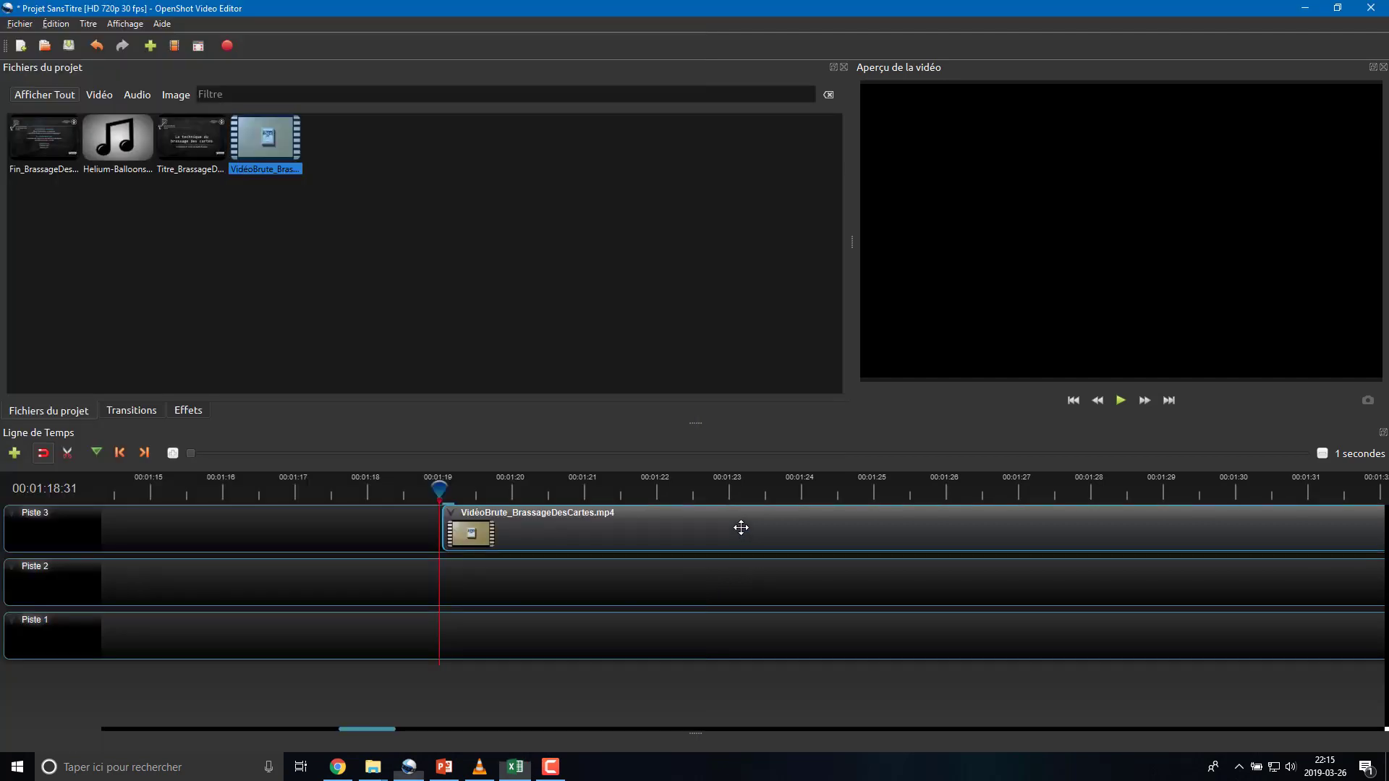
left_click_drag(382, 729, 614, 502)
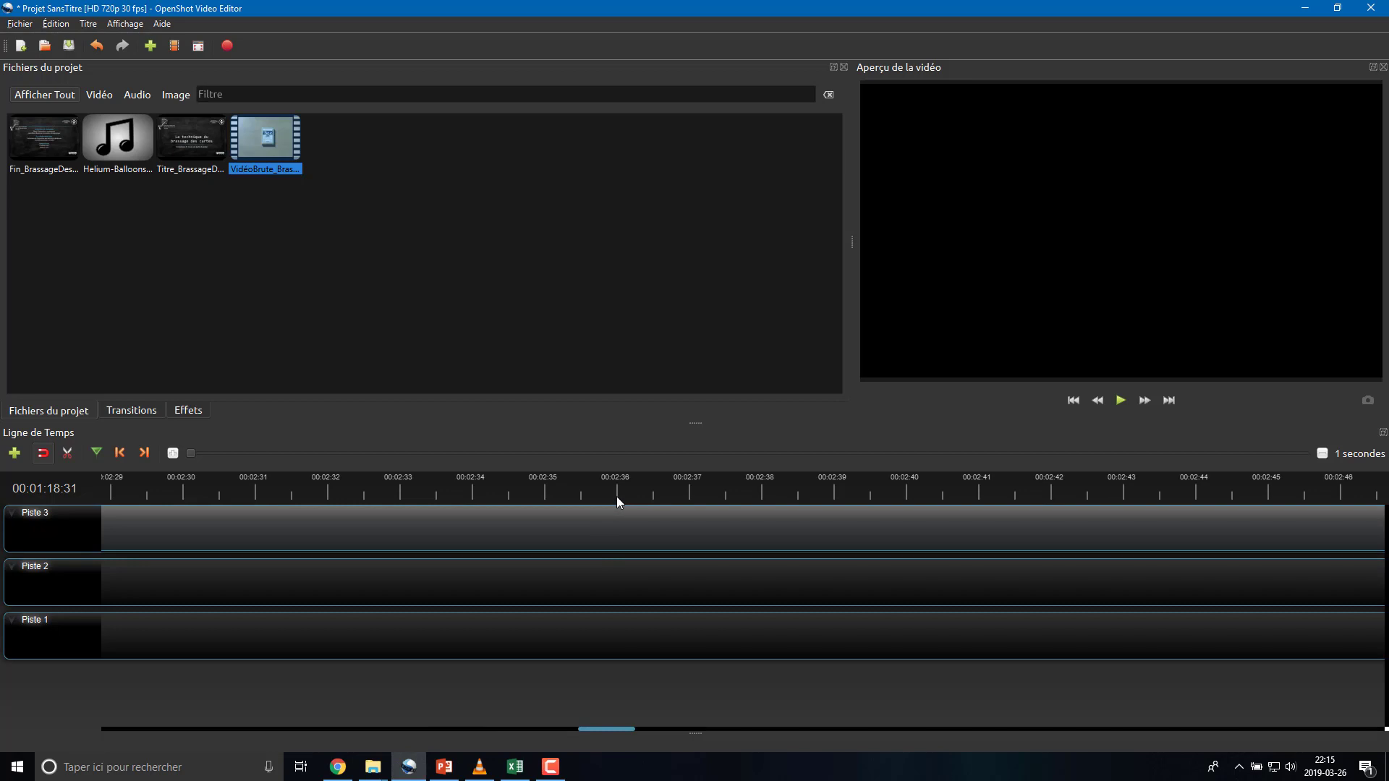
left_click(616, 495)
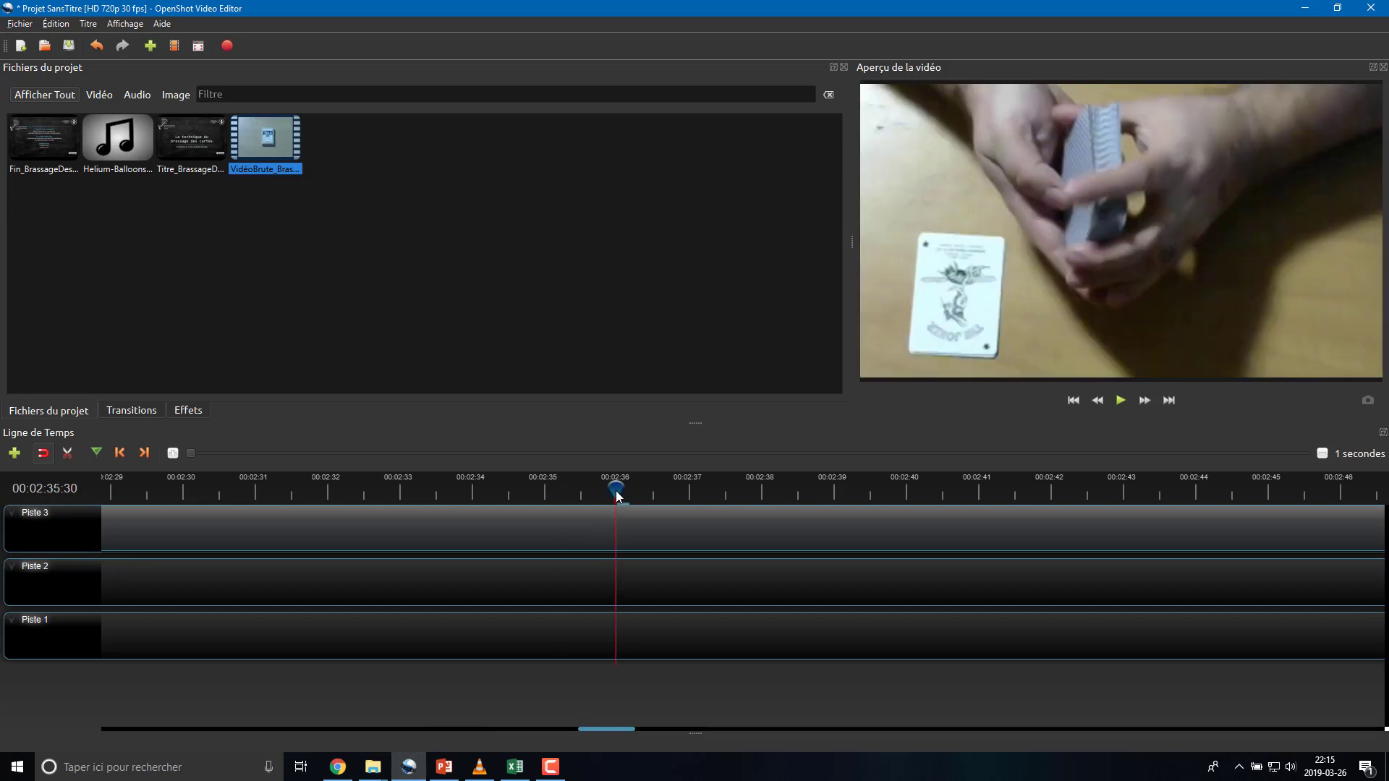
right_click(631, 526)
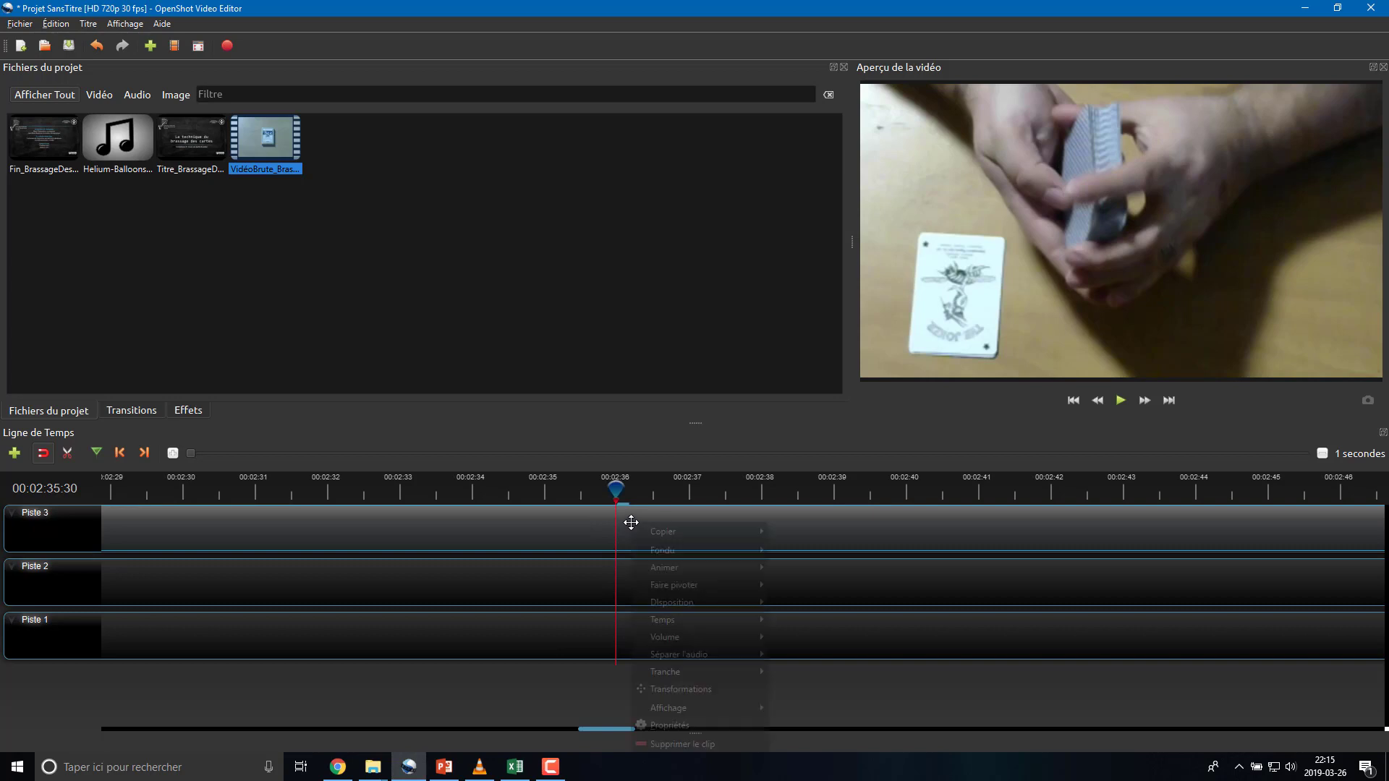
mouse_move(680, 672)
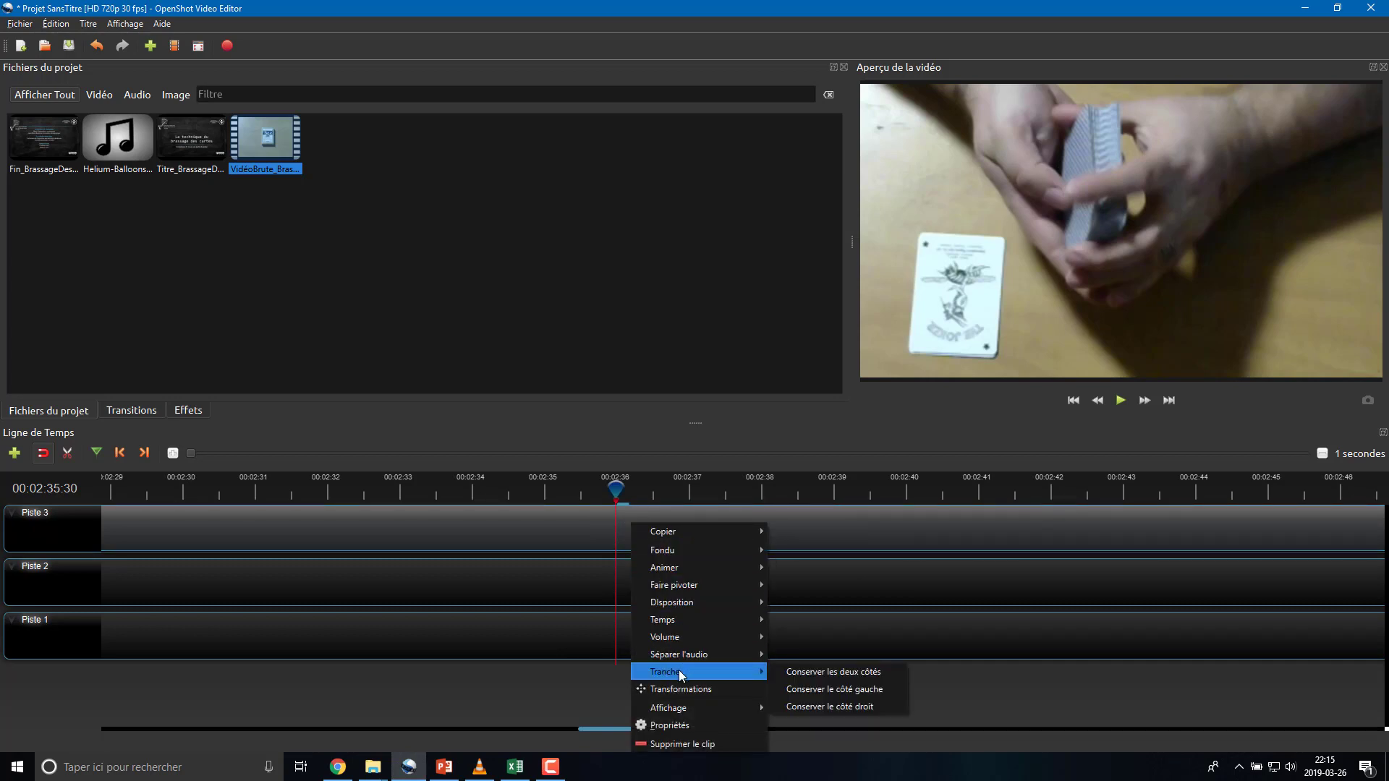
left_click(853, 672)
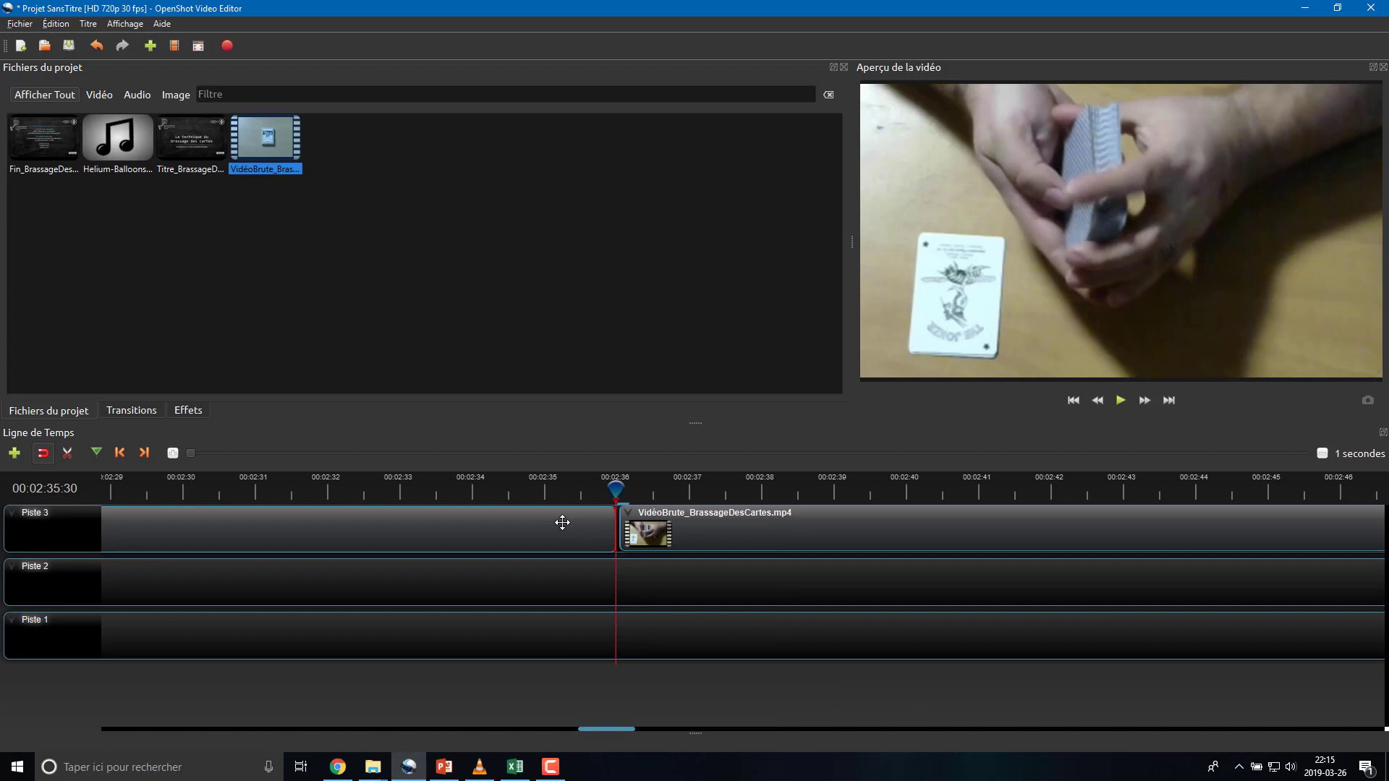
left_click(696, 536)
Step: Check the 2e étape brassage scene's start and end in the Excel log, and place the OpenShot playhead at 00:03:22
left_click(515, 767)
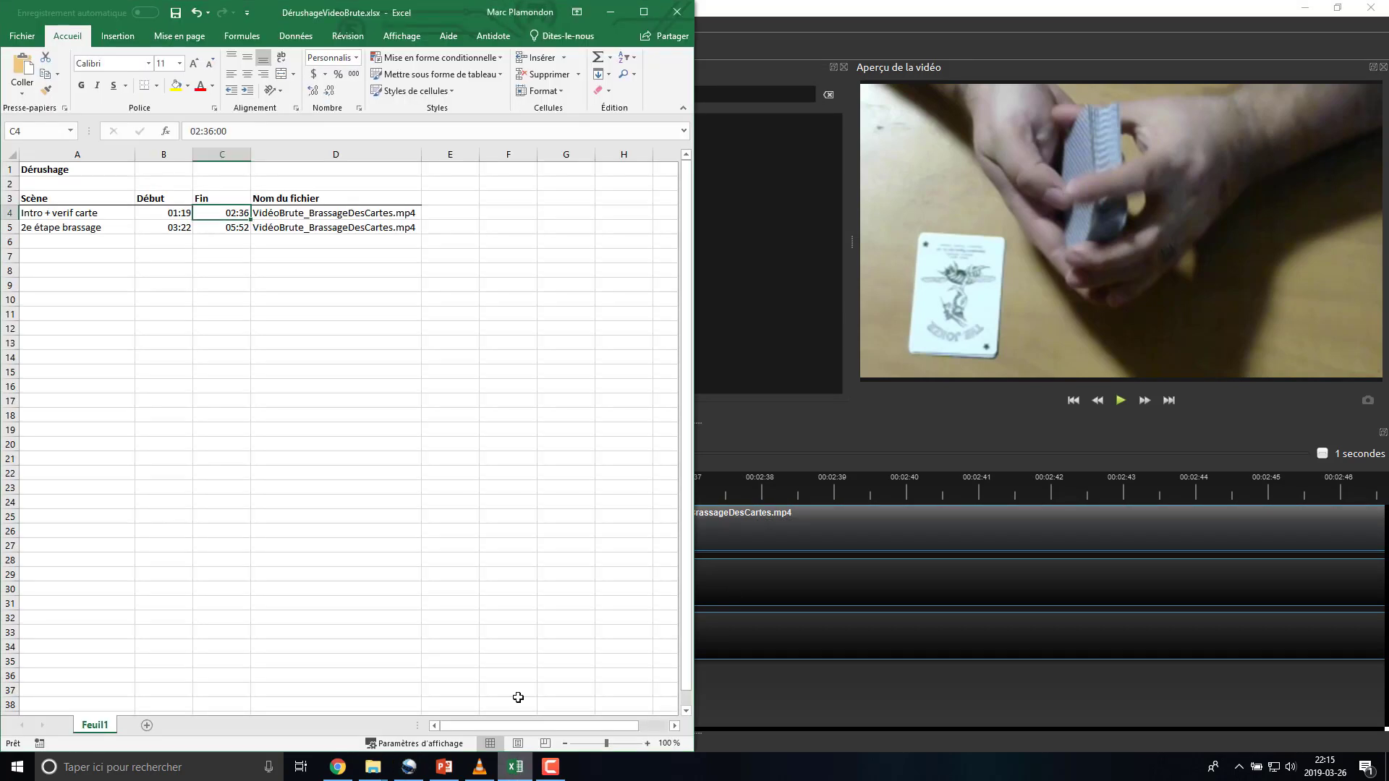
left_click(185, 231)
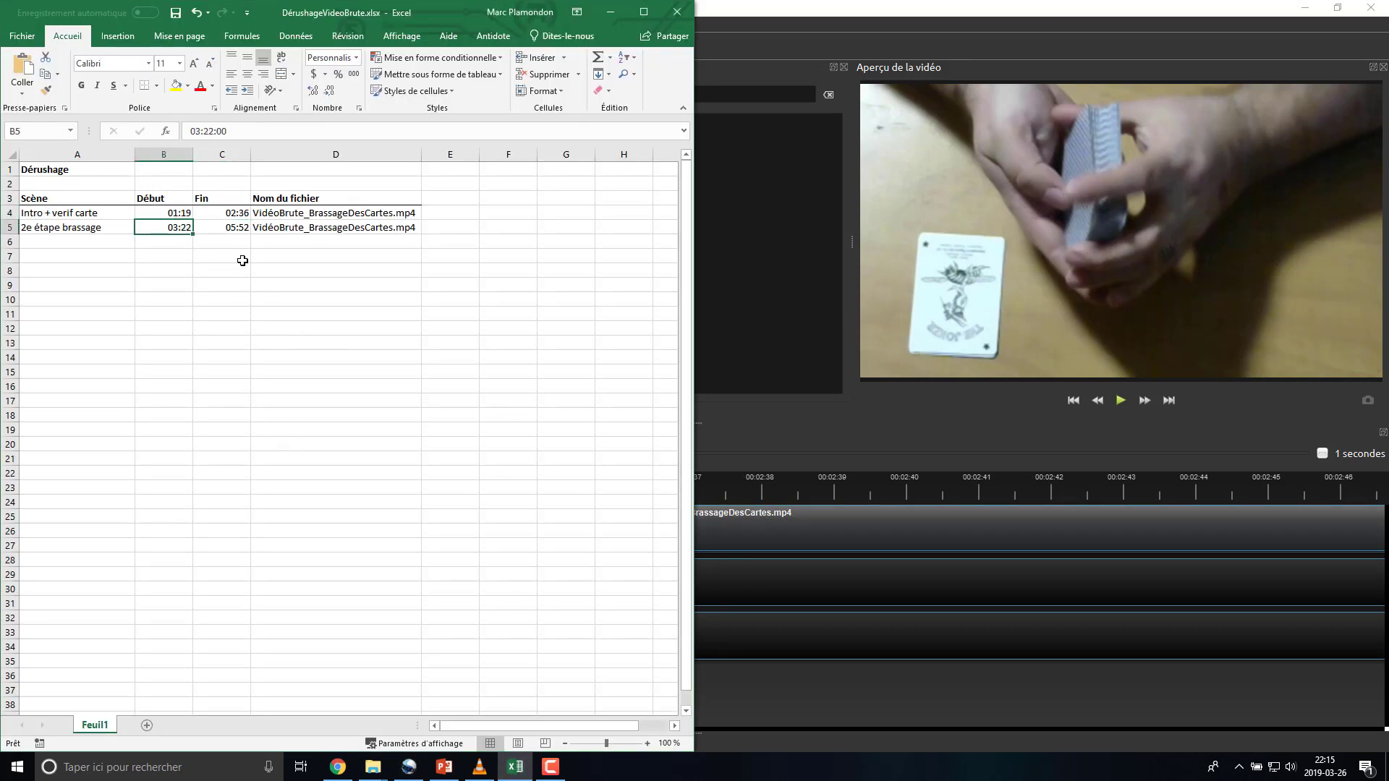
left_click(235, 230)
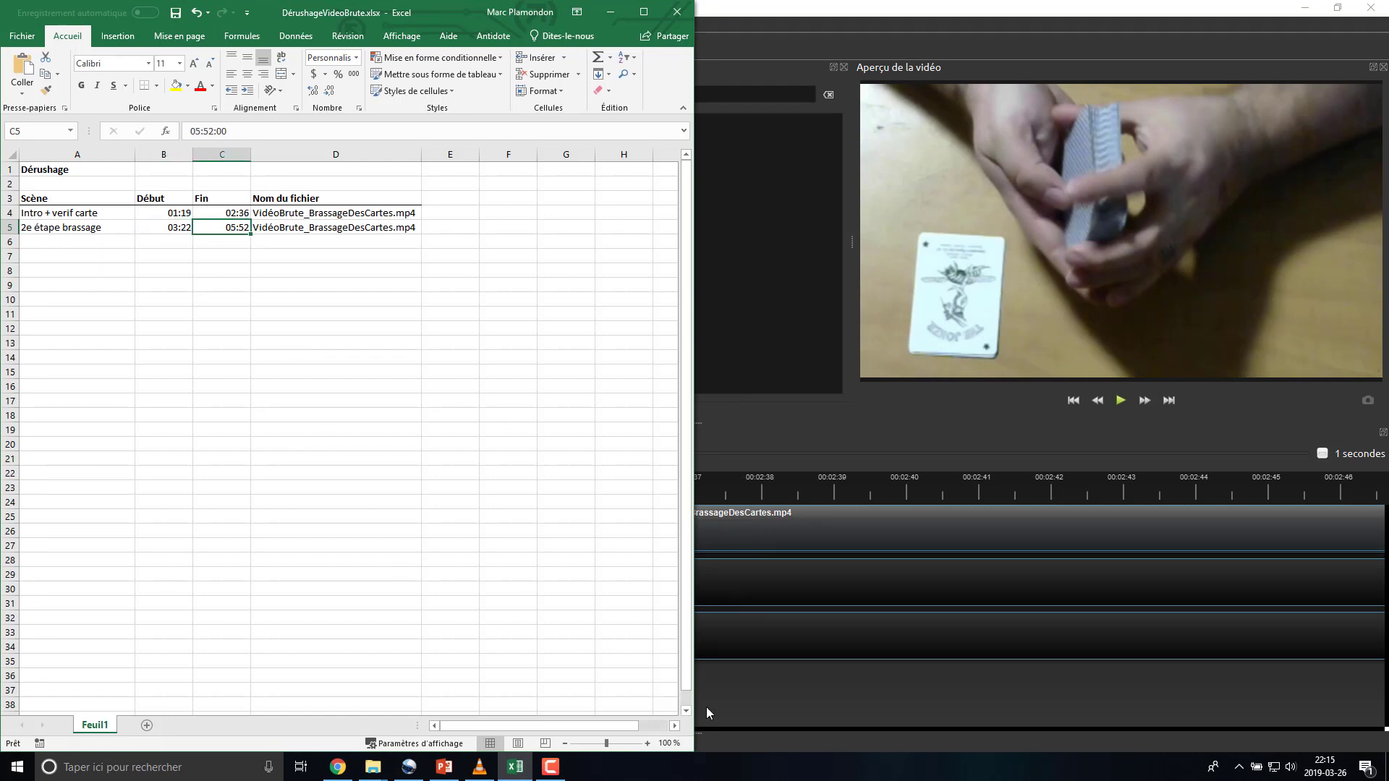
left_click(765, 532)
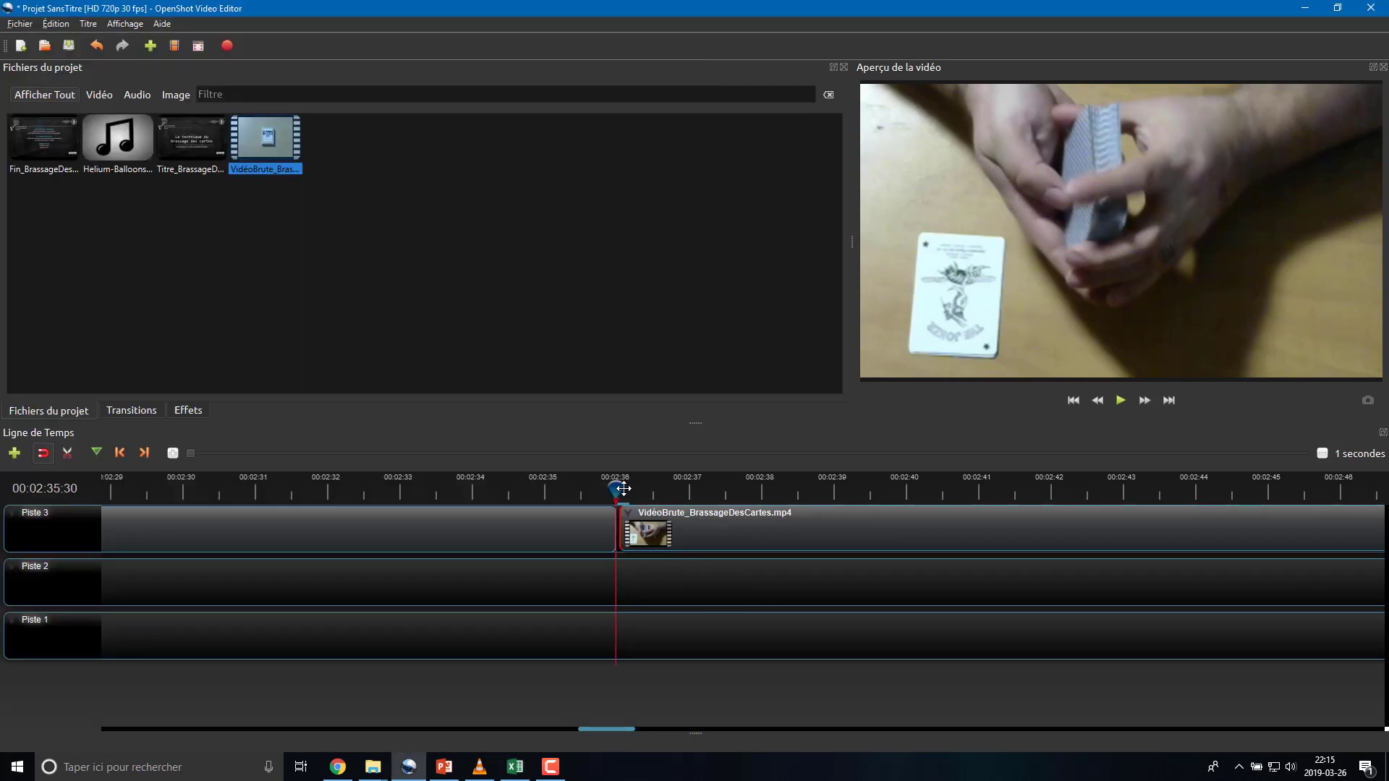
left_click_drag(626, 730, 770, 743)
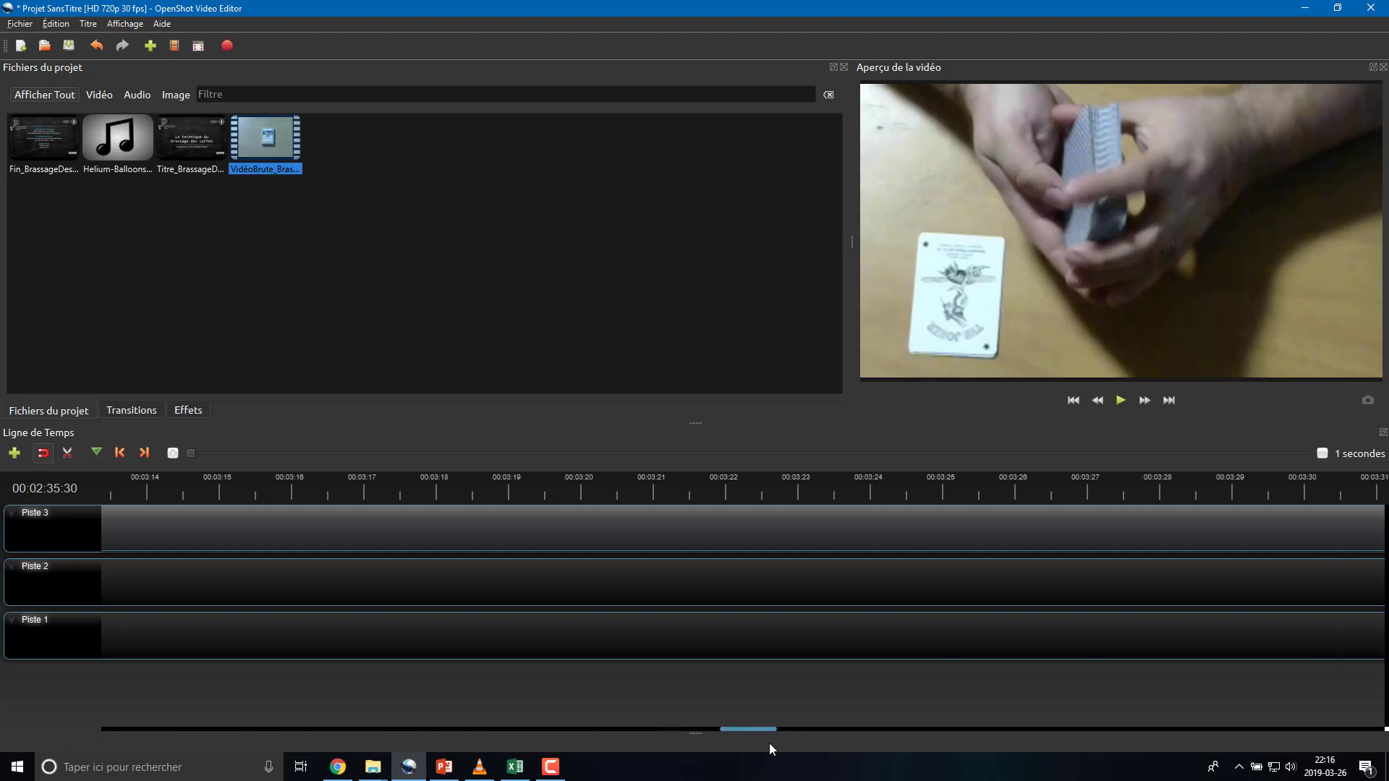
left_click(726, 496)
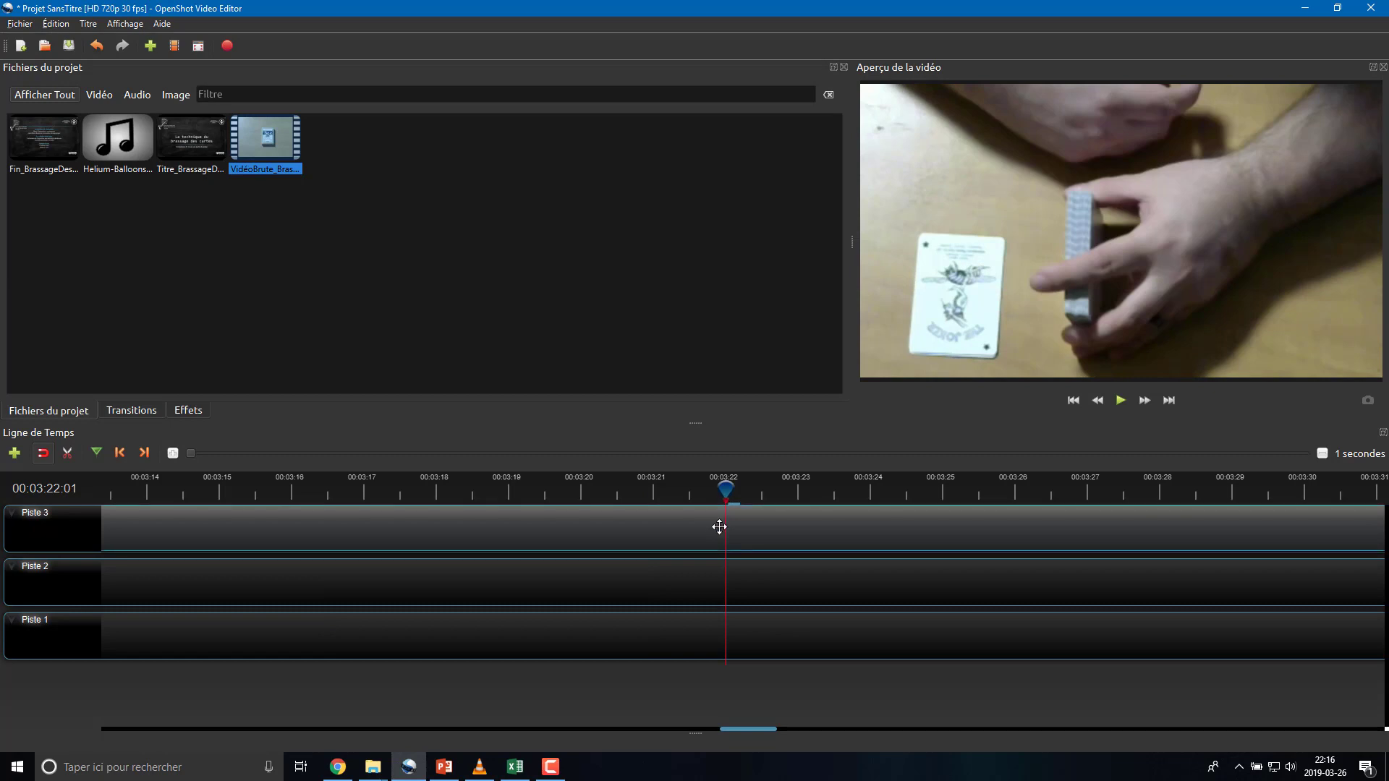
Step: Slice the Piste 3 video clip at the playhead, keeping only the right side, and preview the footage just after the cut
right_click(719, 527)
mouse_move(778, 677)
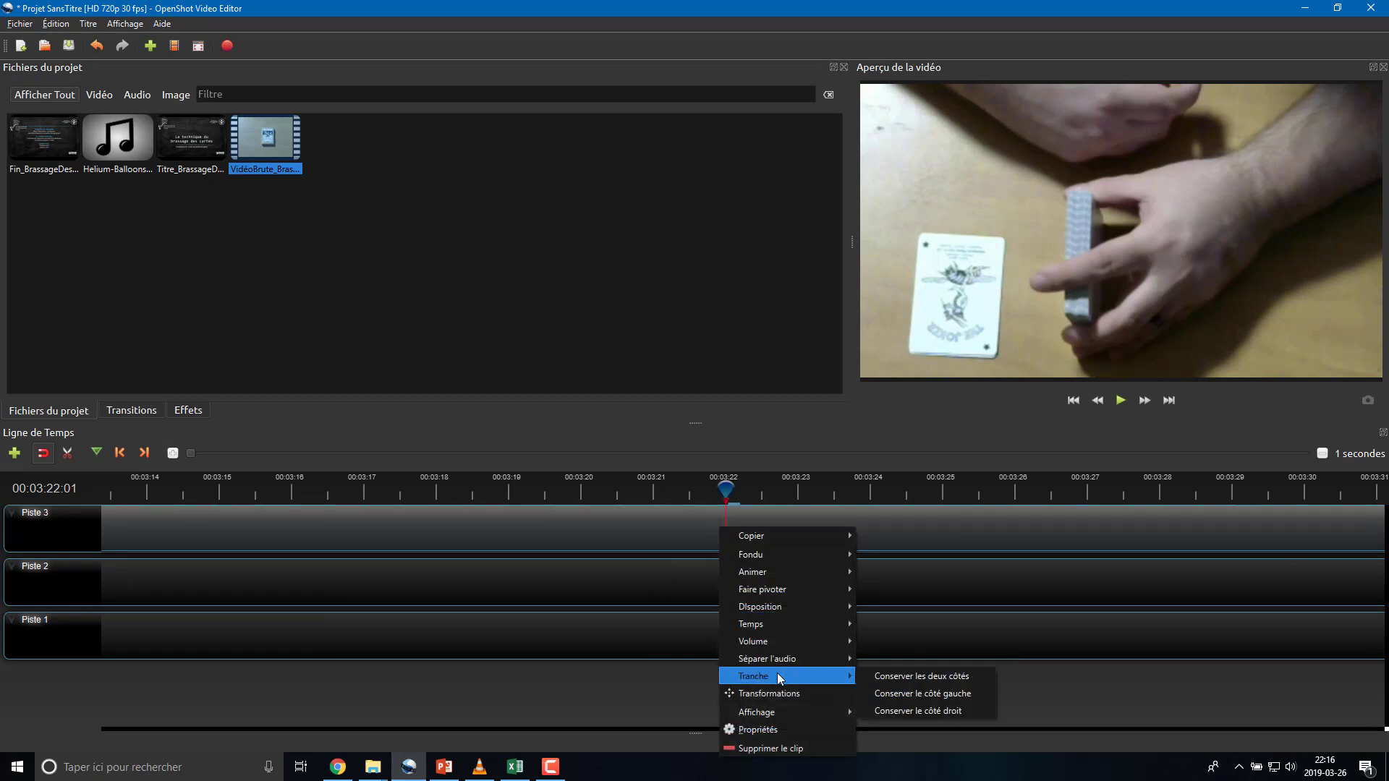
left_click(924, 708)
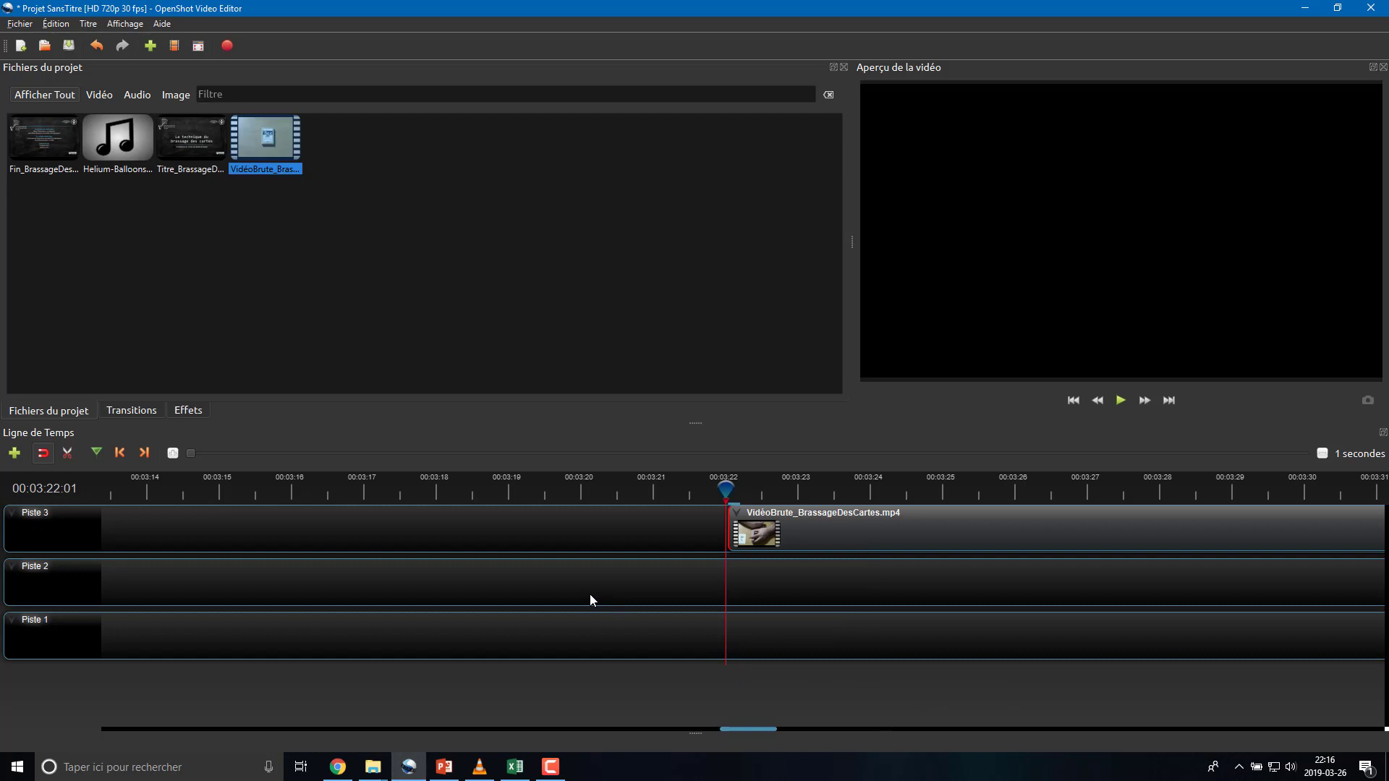
left_click(736, 489)
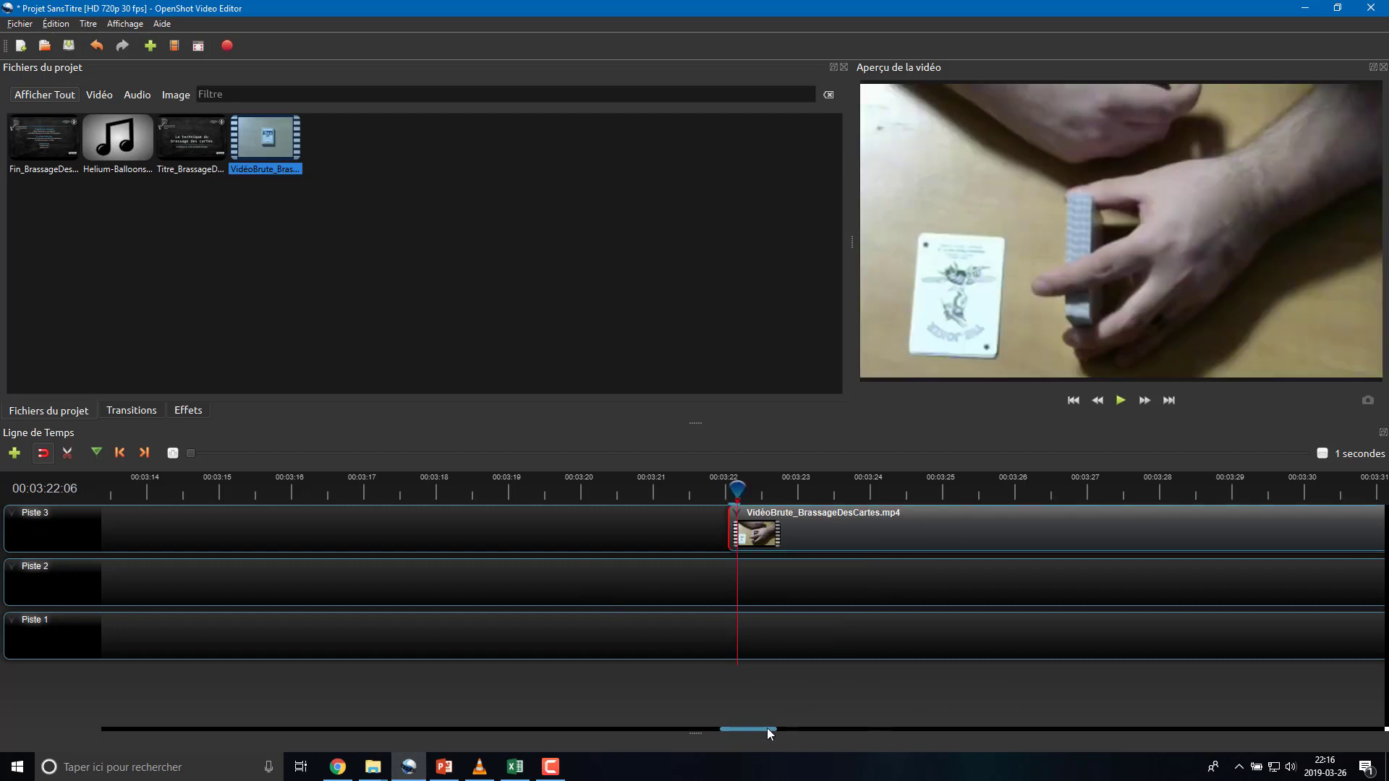
Step: Set the timeline scale to 45 seconds and move both video scenes from Piste 3 to Piste 1, end to end after the title image
left_click_drag(768, 729, 1229, 725)
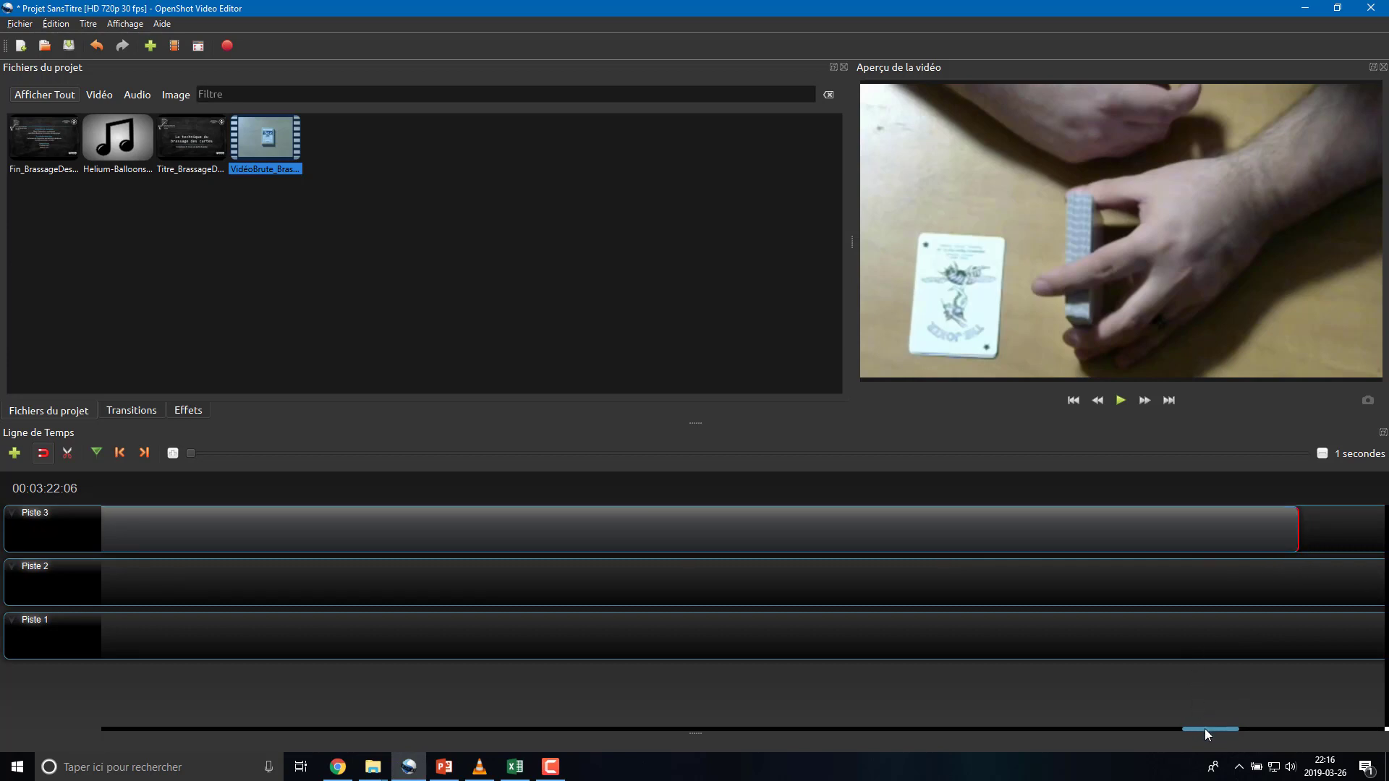
left_click_drag(1204, 727, 1190, 731)
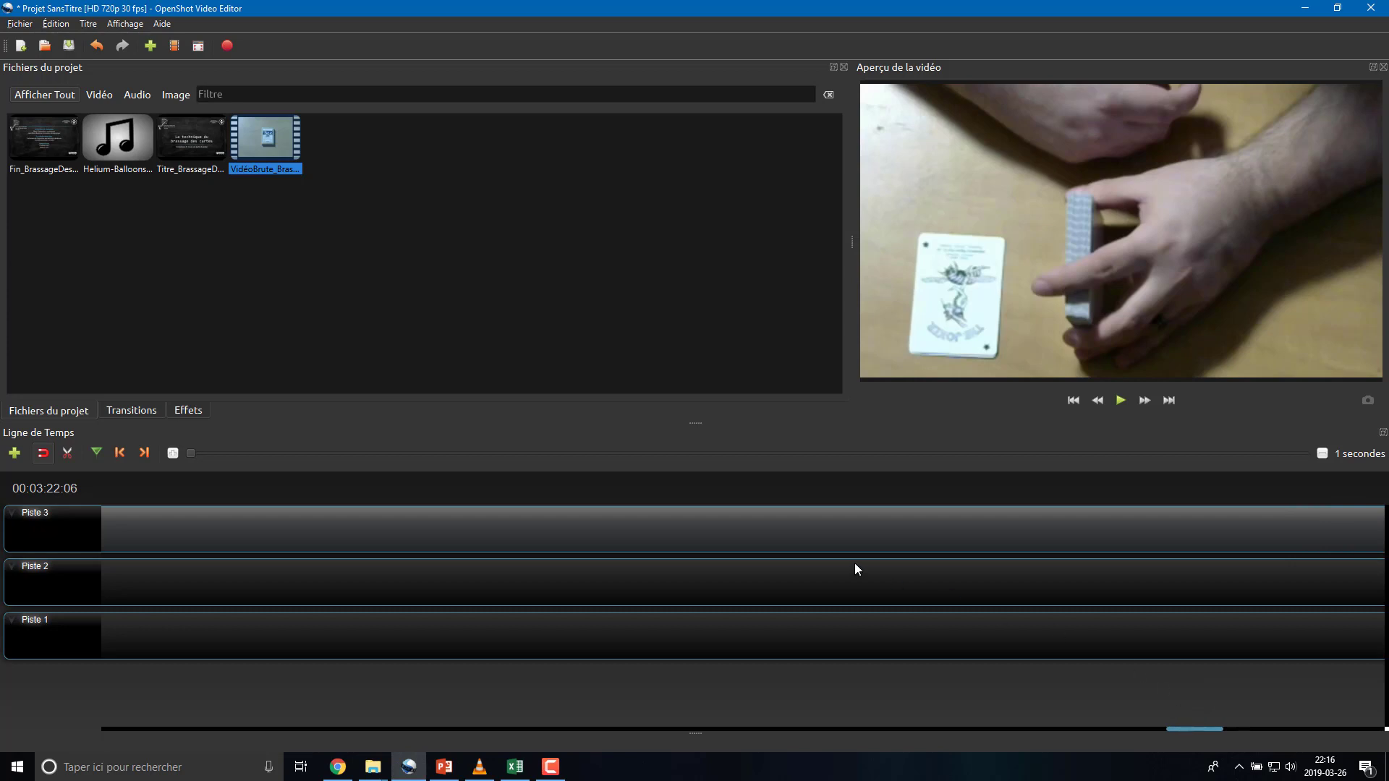
scroll(852, 563, "down", 5)
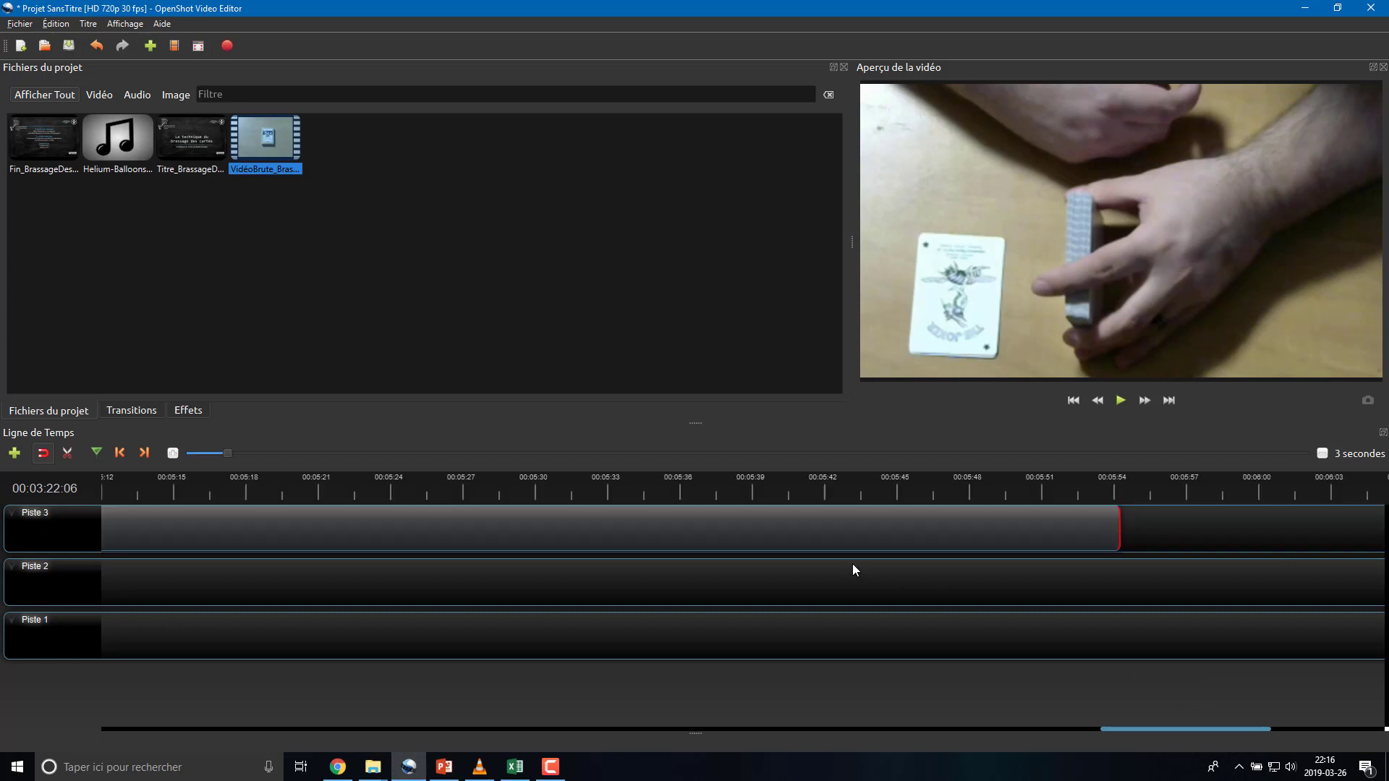
scroll(853, 570, "down", 2)
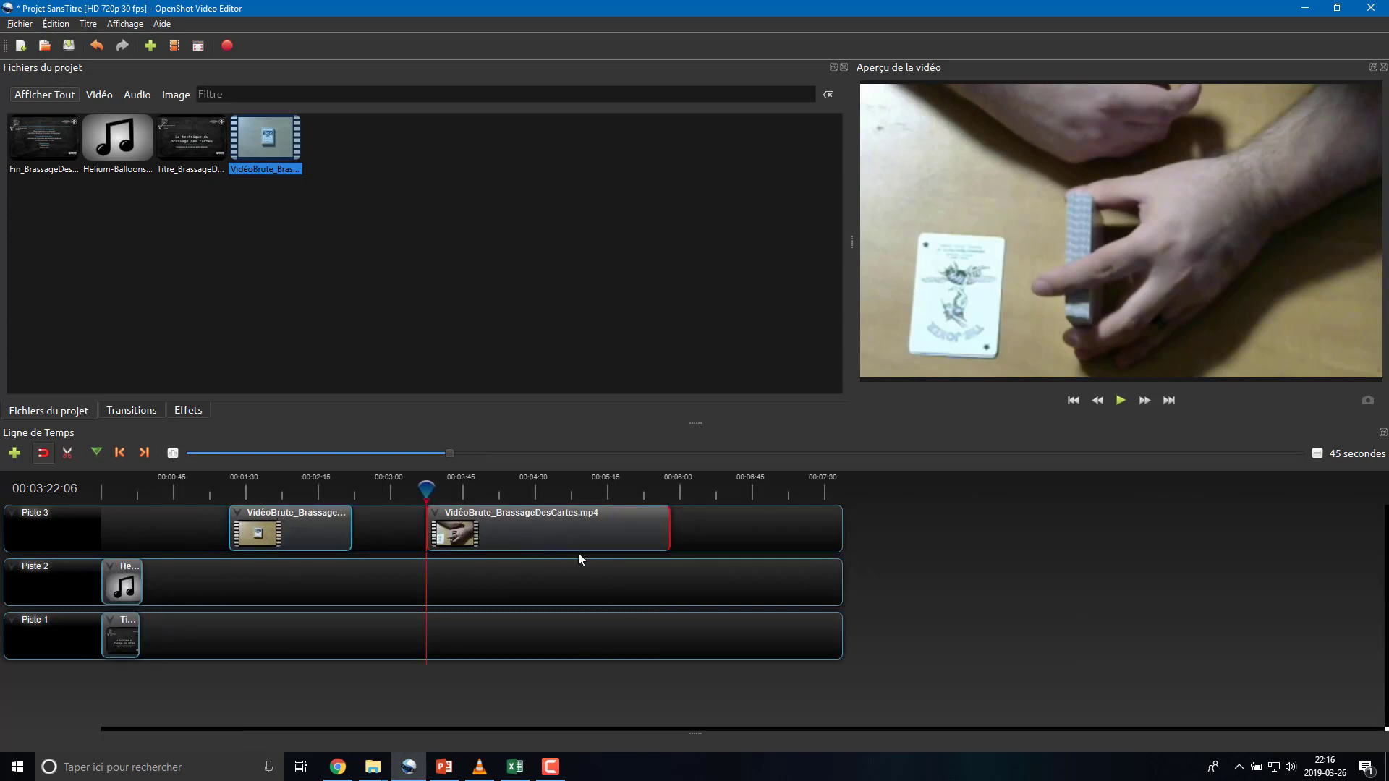
left_click_drag(300, 521, 218, 631)
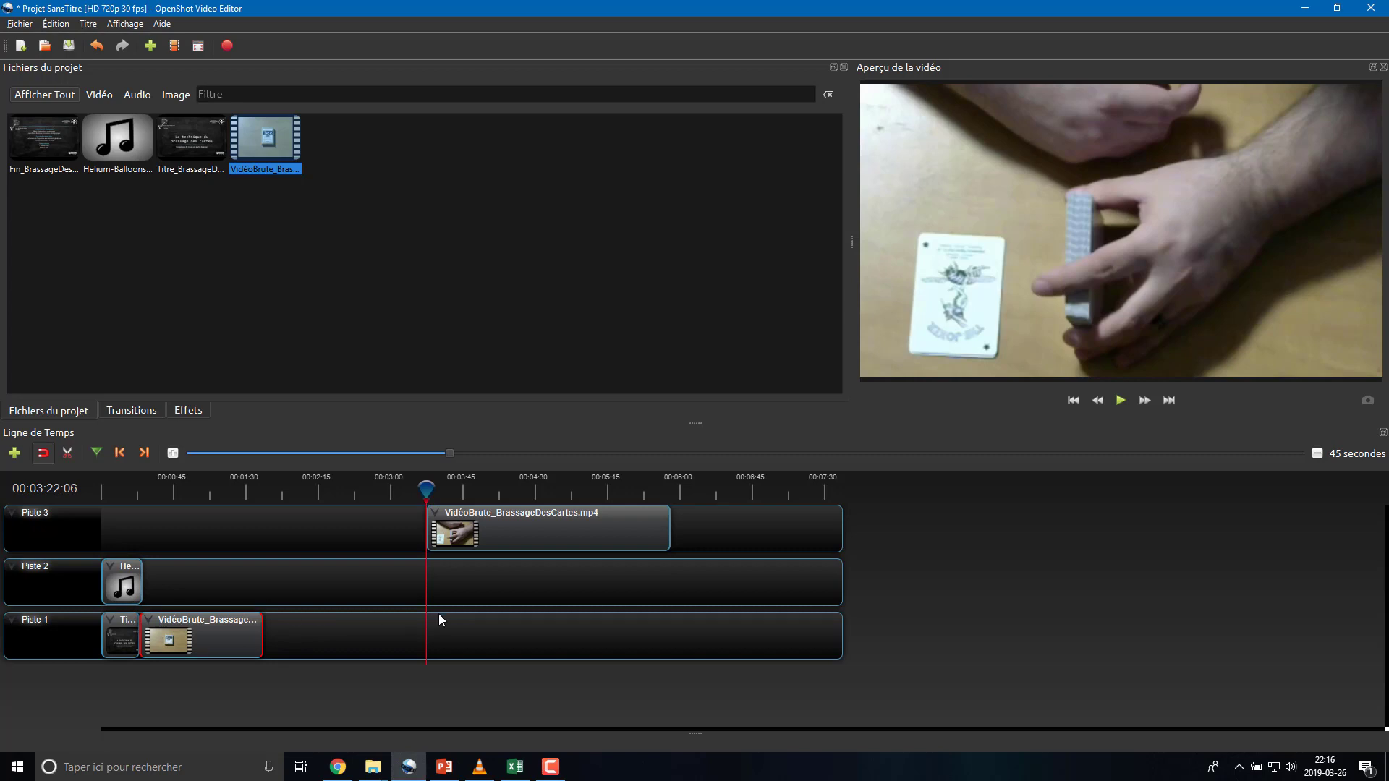
left_click_drag(507, 531, 333, 614)
Step: Add the end image after the last video scene on Piste 1, and the Helium-Balloons music above it on Piste 2
left_click(50, 141)
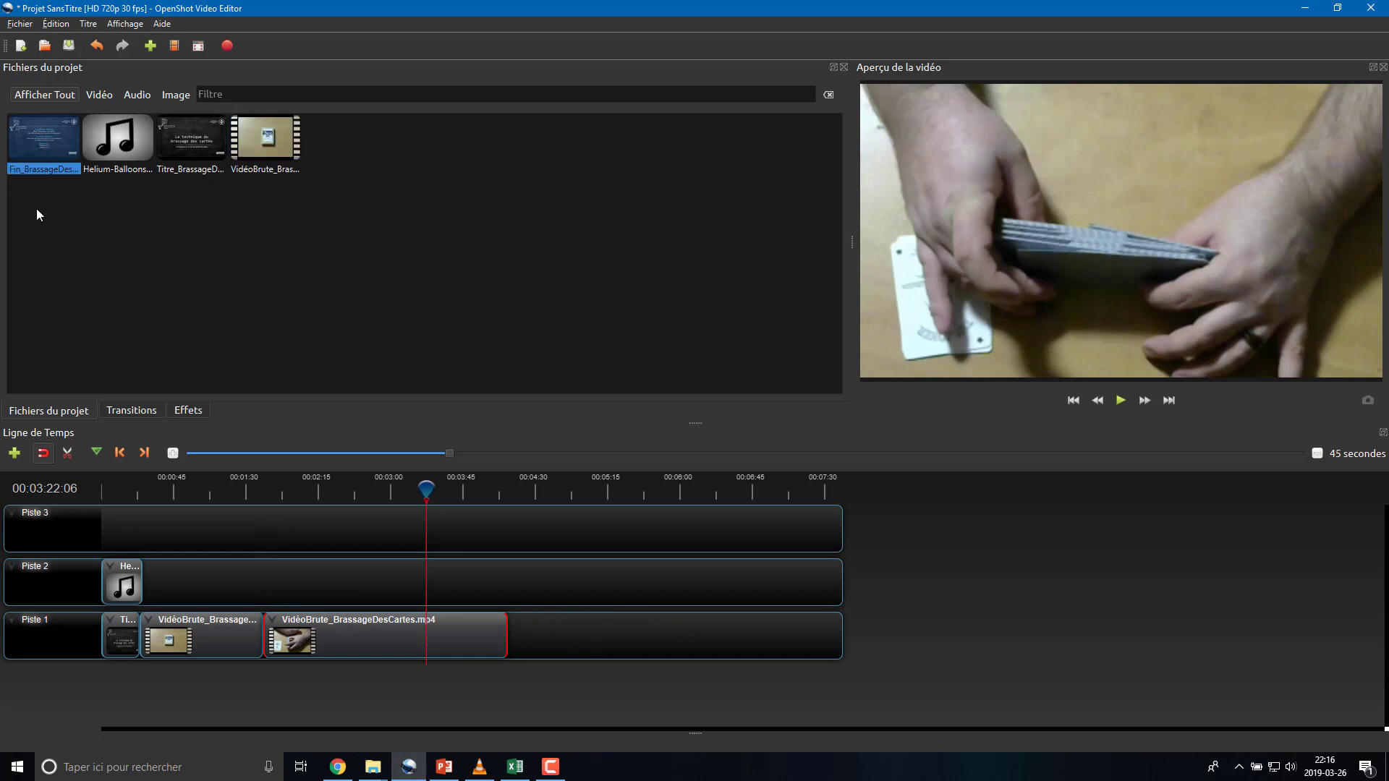
left_click_drag(31, 140, 521, 635)
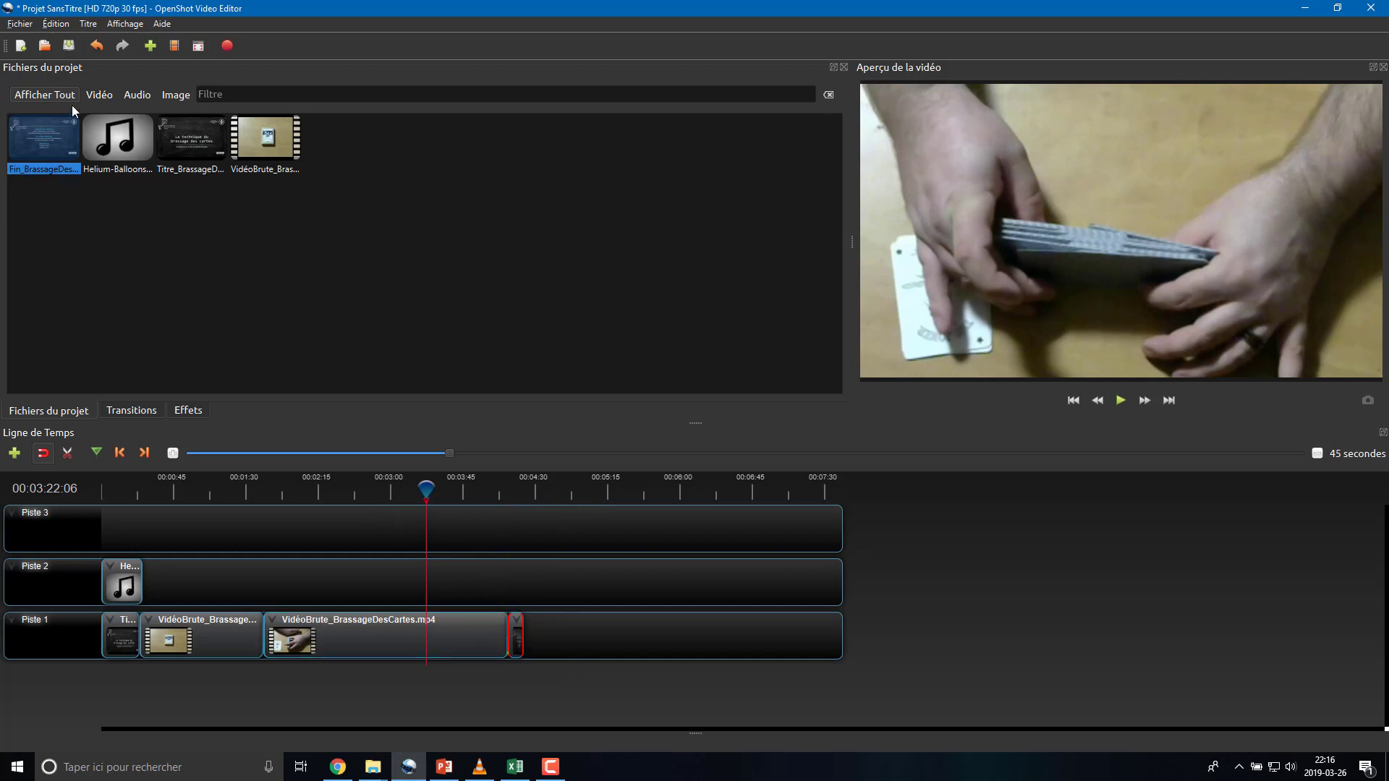
left_click_drag(103, 134, 519, 594)
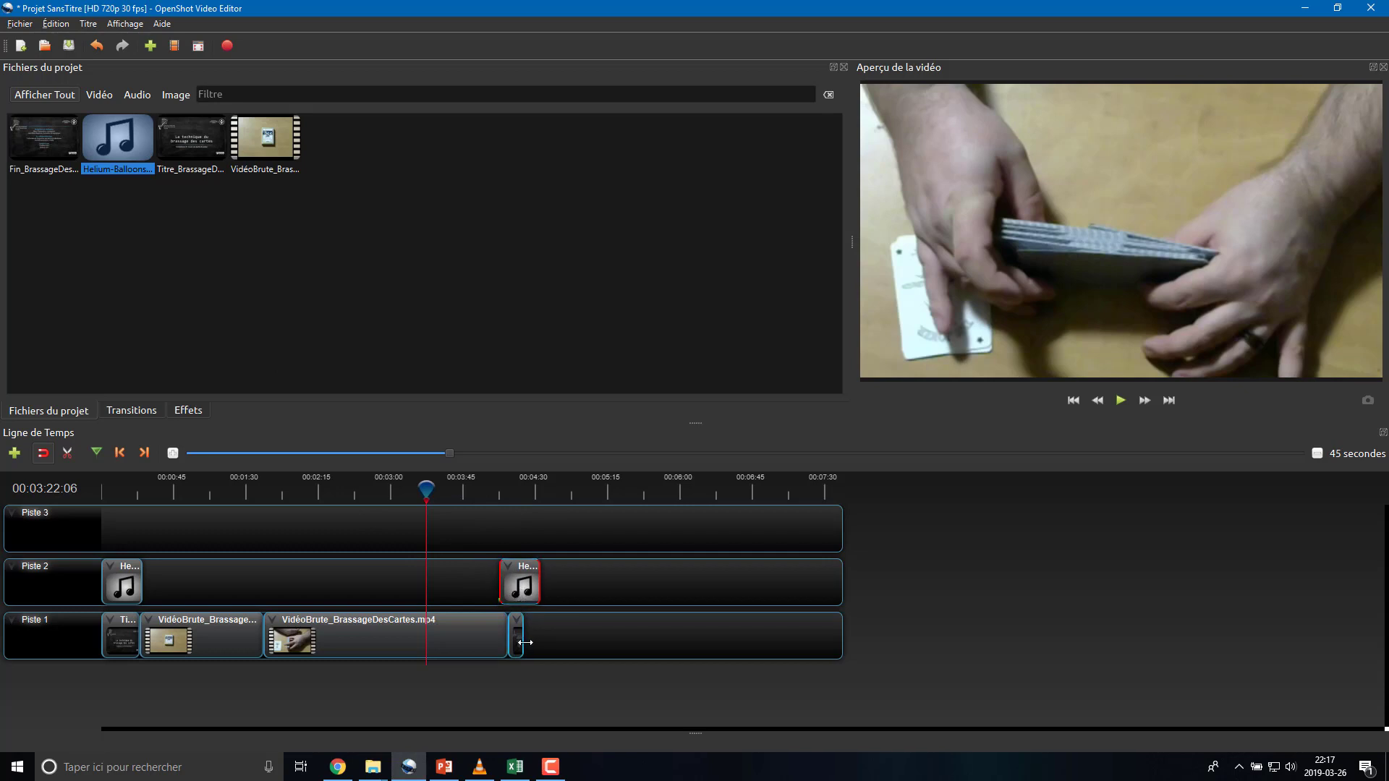
Step: Lengthen the end image to nearly the music's duration, and align the end of the second music clip with the image's end
left_click_drag(525, 642, 544, 644)
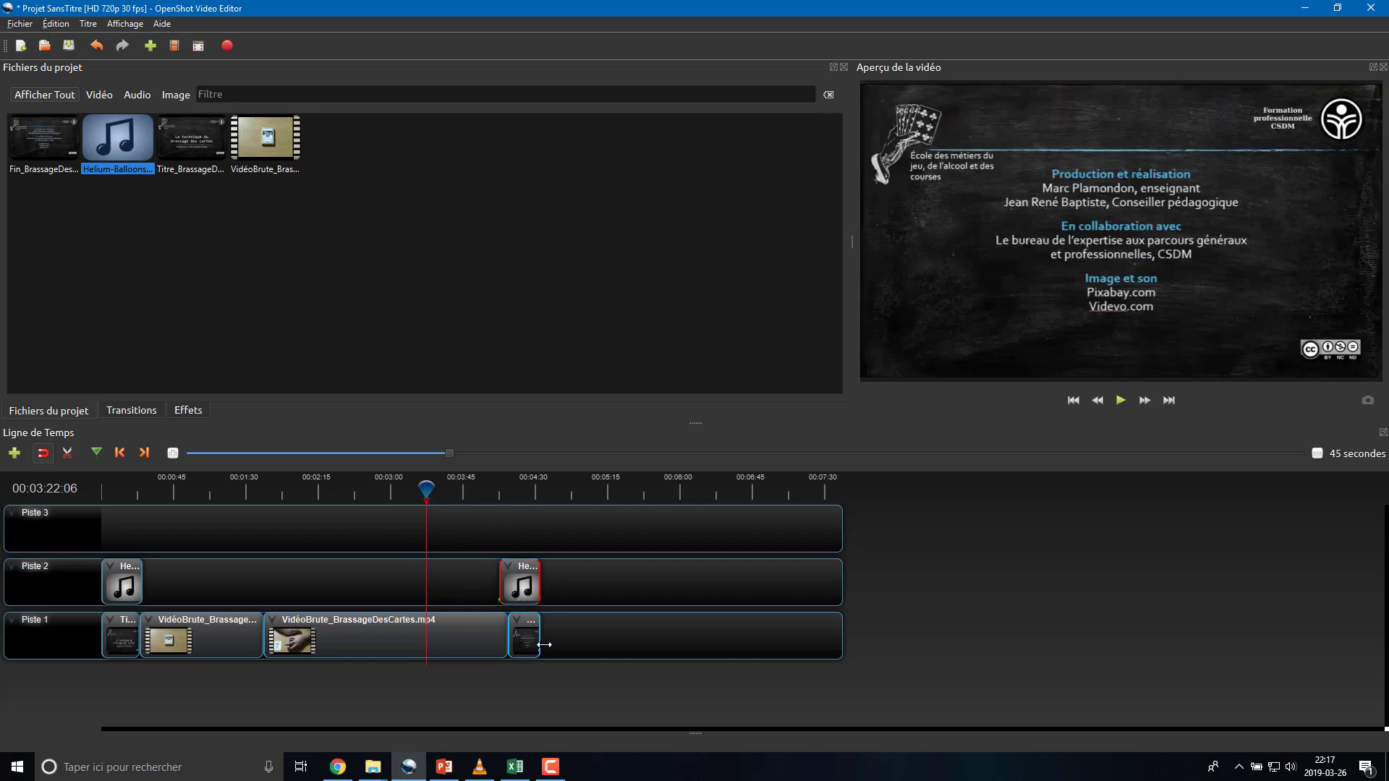
left_click_drag(521, 582, 528, 588)
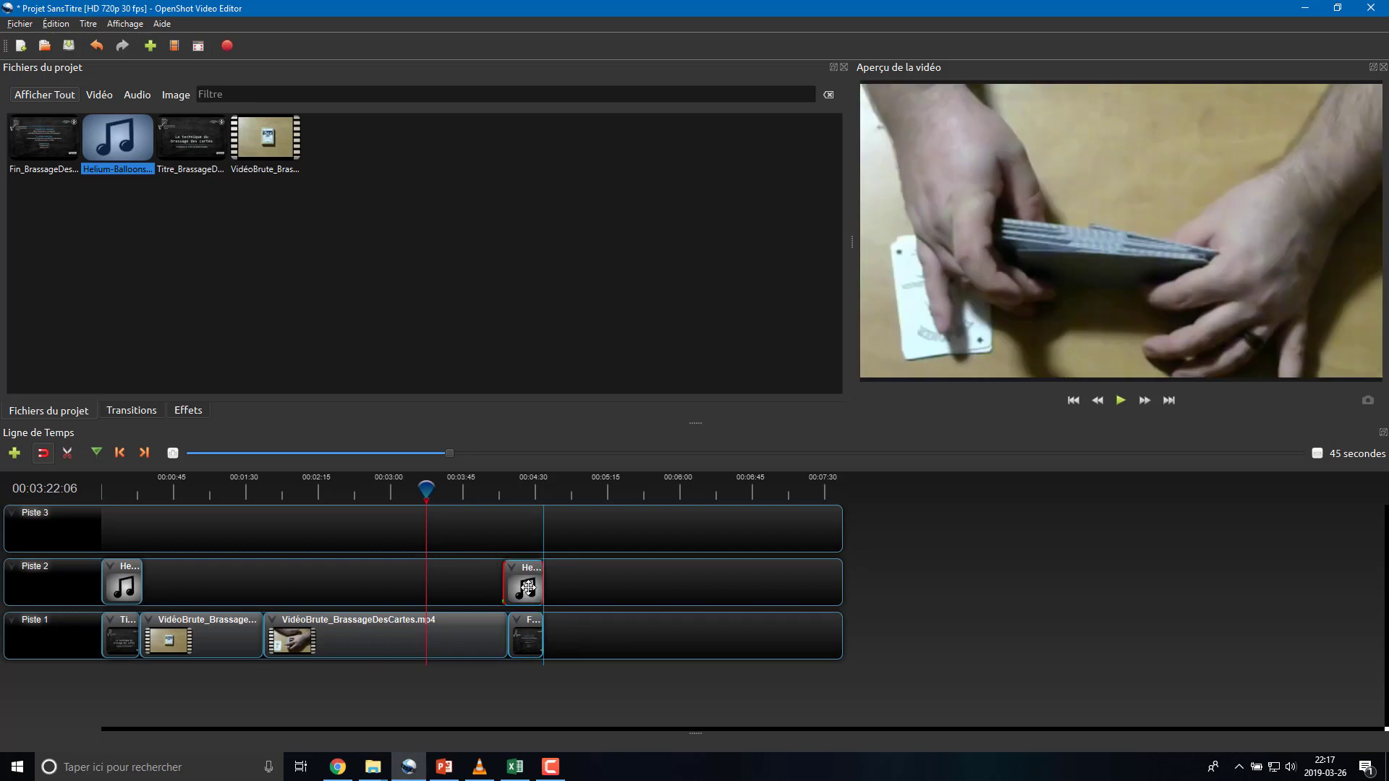
left_click(606, 653)
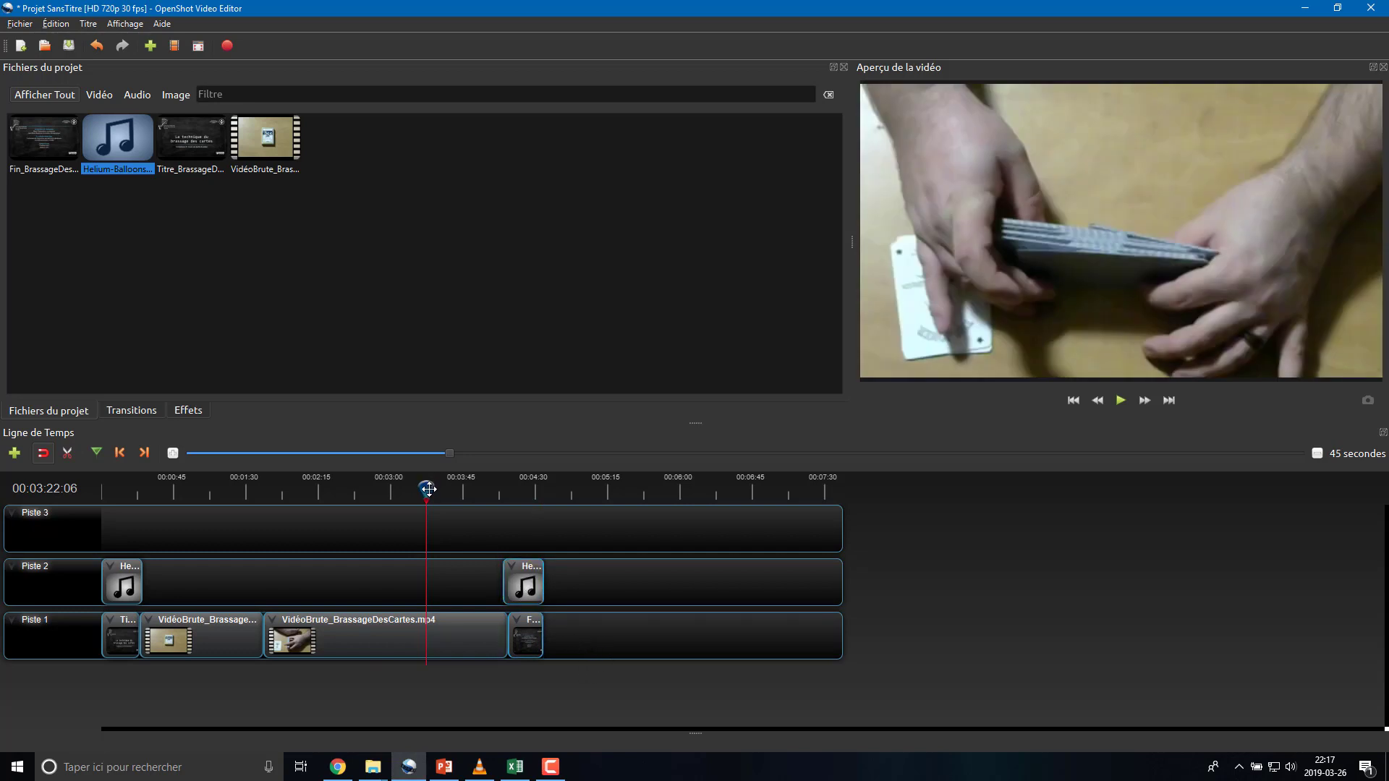
Step: Play the cut from the title image to the first video scene, starting at about 00:00:20
left_click_drag(427, 489, 136, 494)
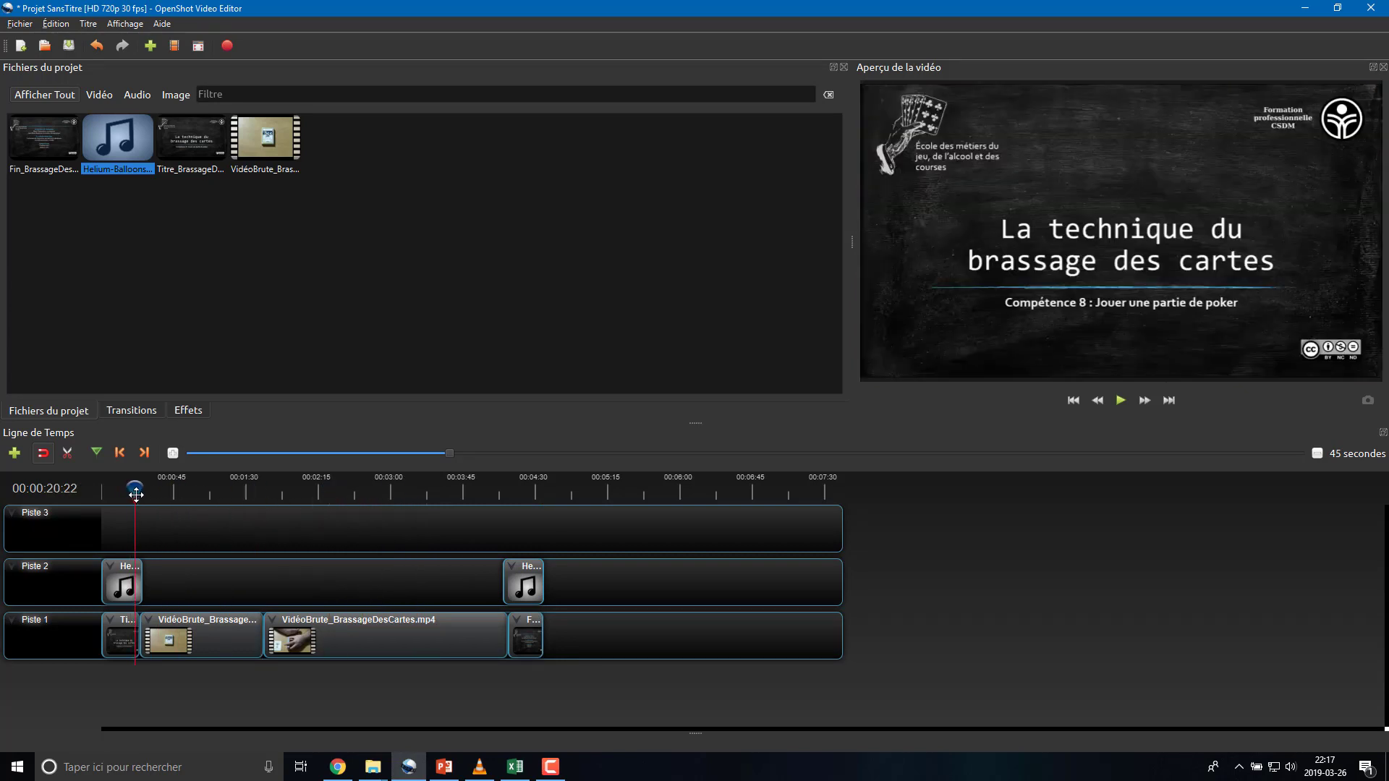
left_click(1120, 402)
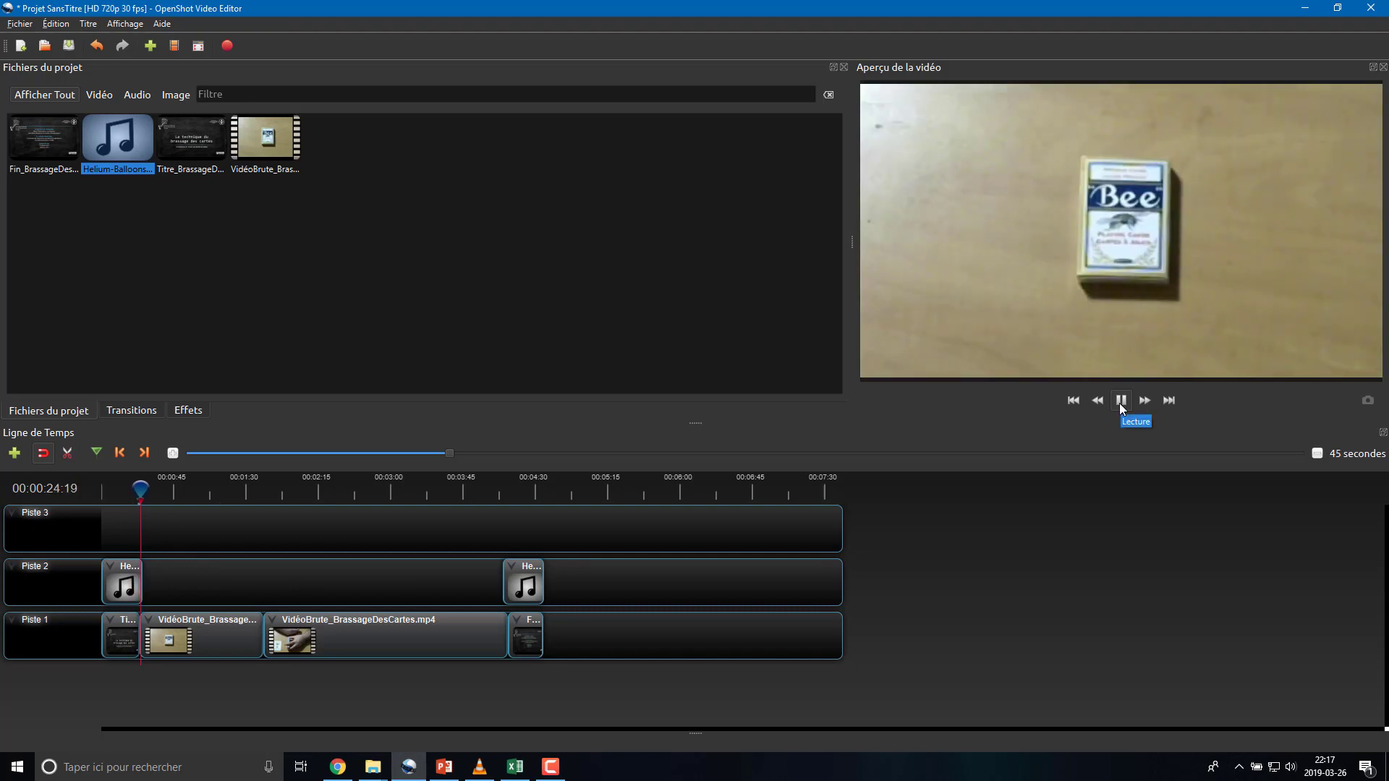
left_click(1120, 403)
Step: Set the timeline scale to 15 seconds and apply a fast fade-in to the start of the title image clip
left_click(116, 623)
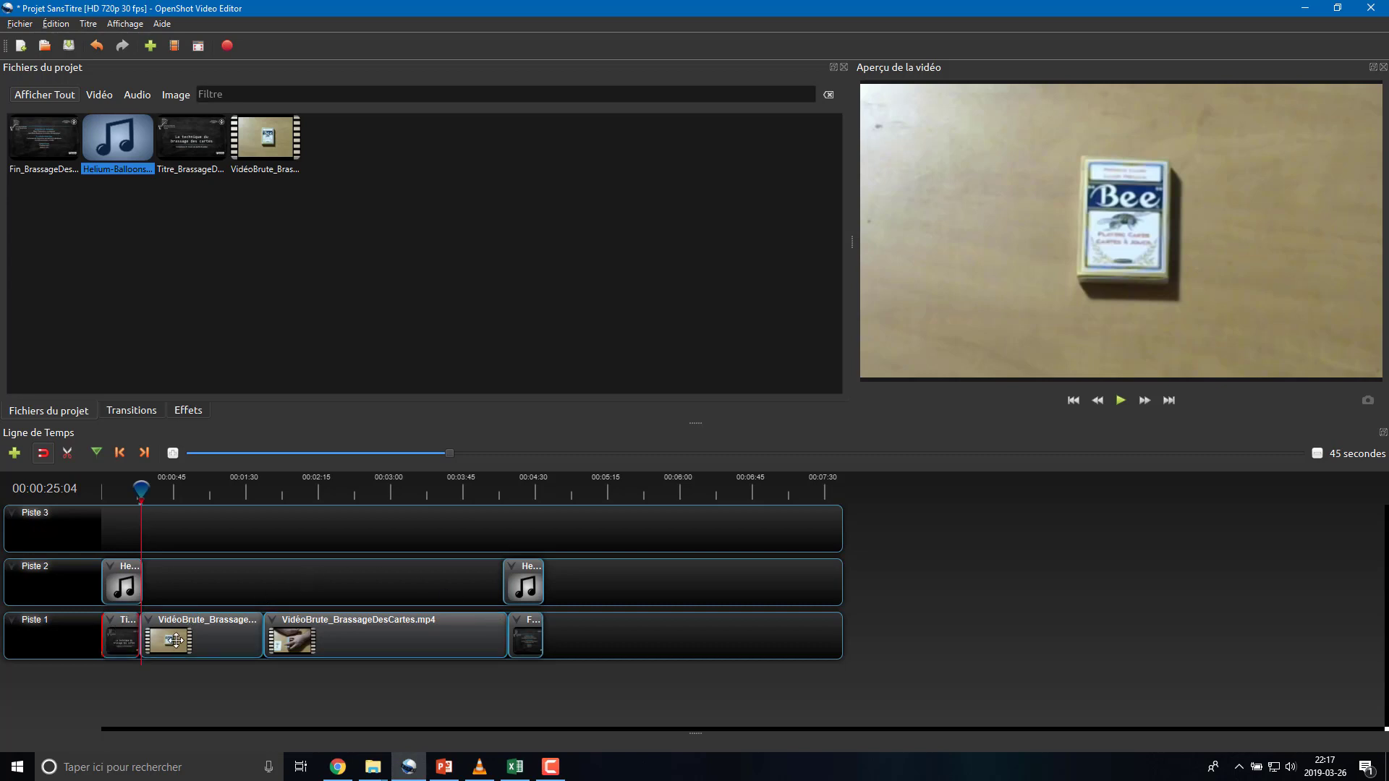
scroll(130, 637, "up", 2, "ctrl")
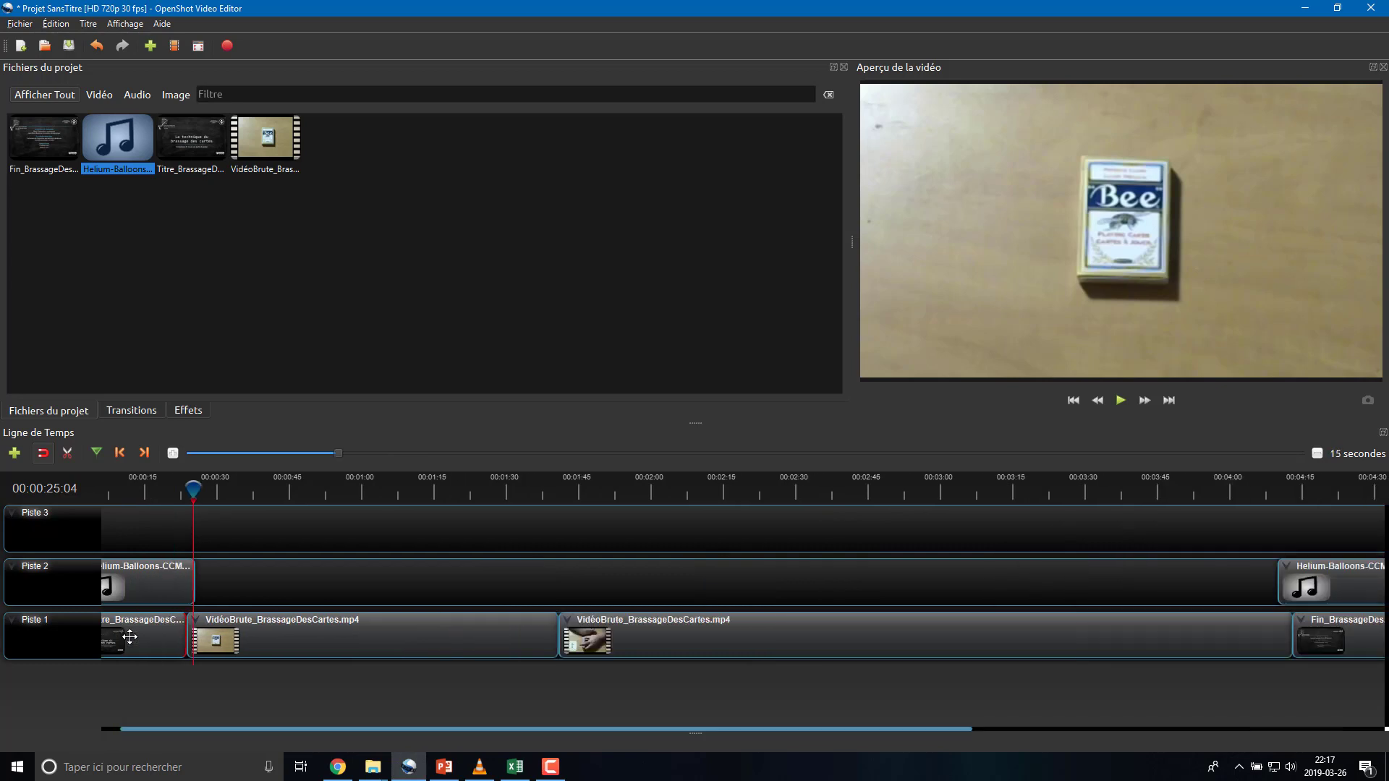
left_click_drag(256, 730, 149, 729)
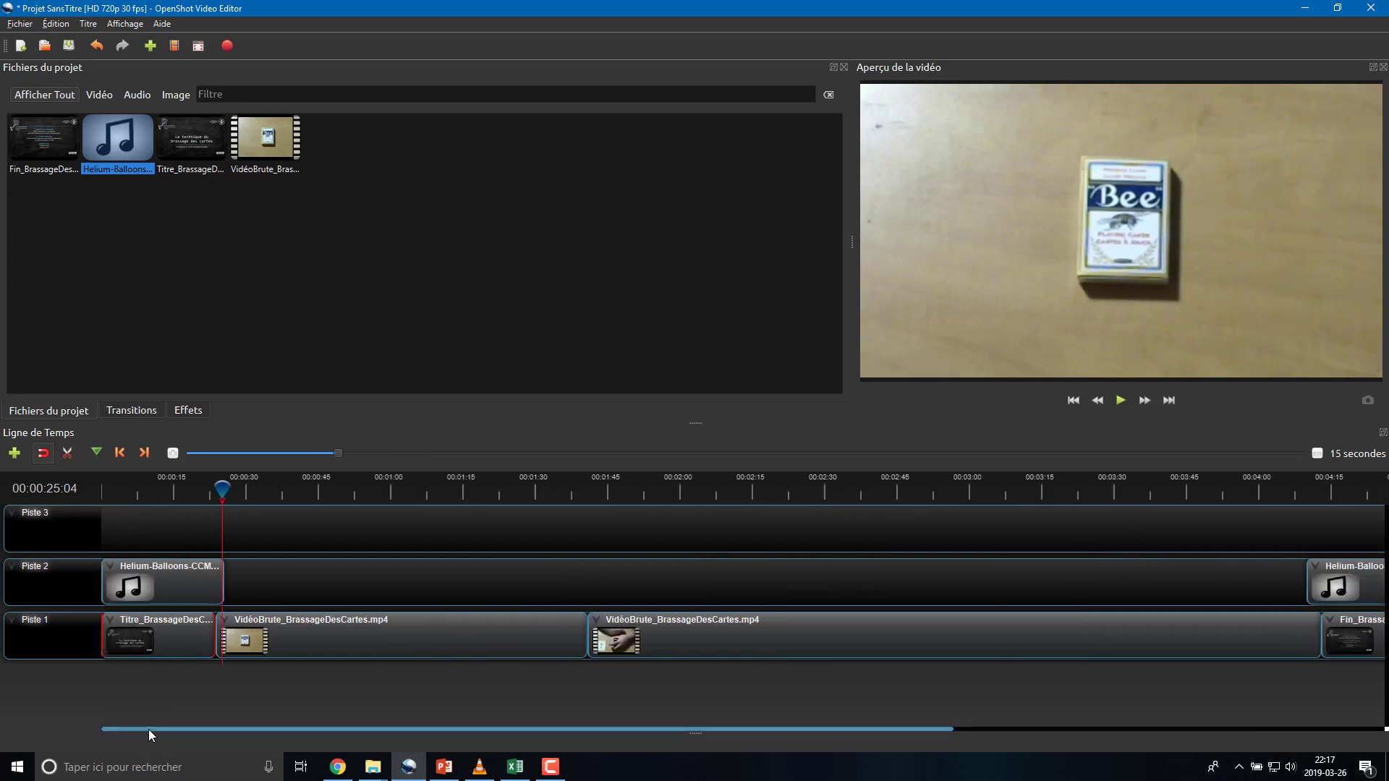
right_click(139, 636)
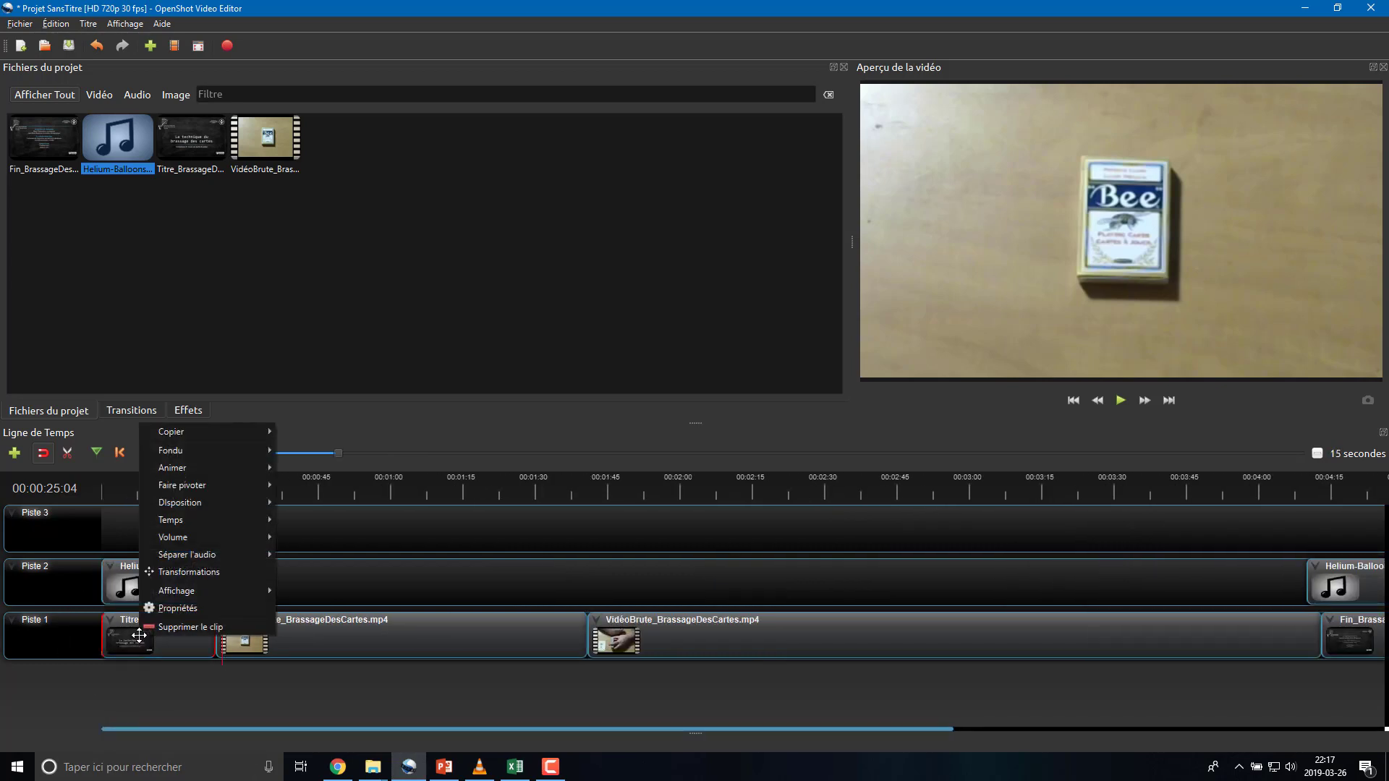
mouse_move(191, 456)
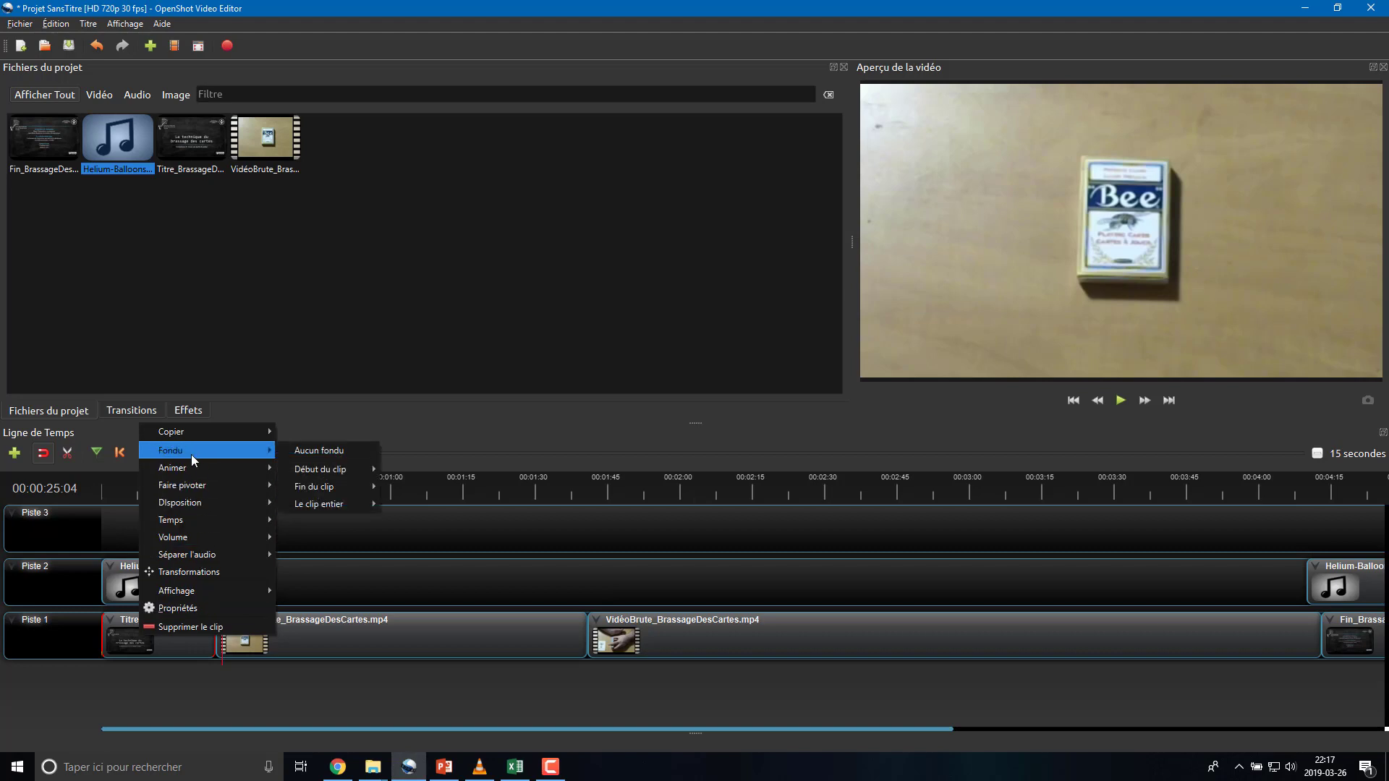
mouse_move(339, 471)
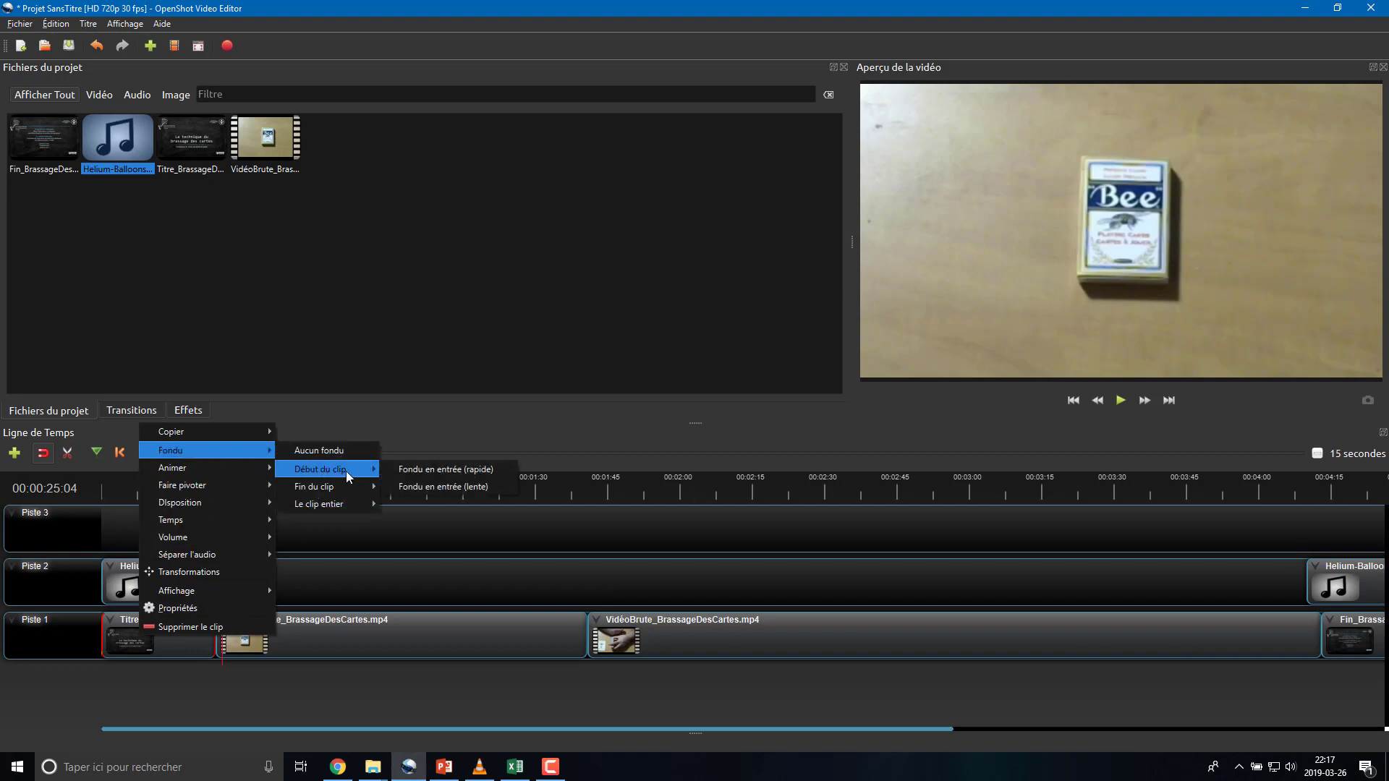
left_click(473, 475)
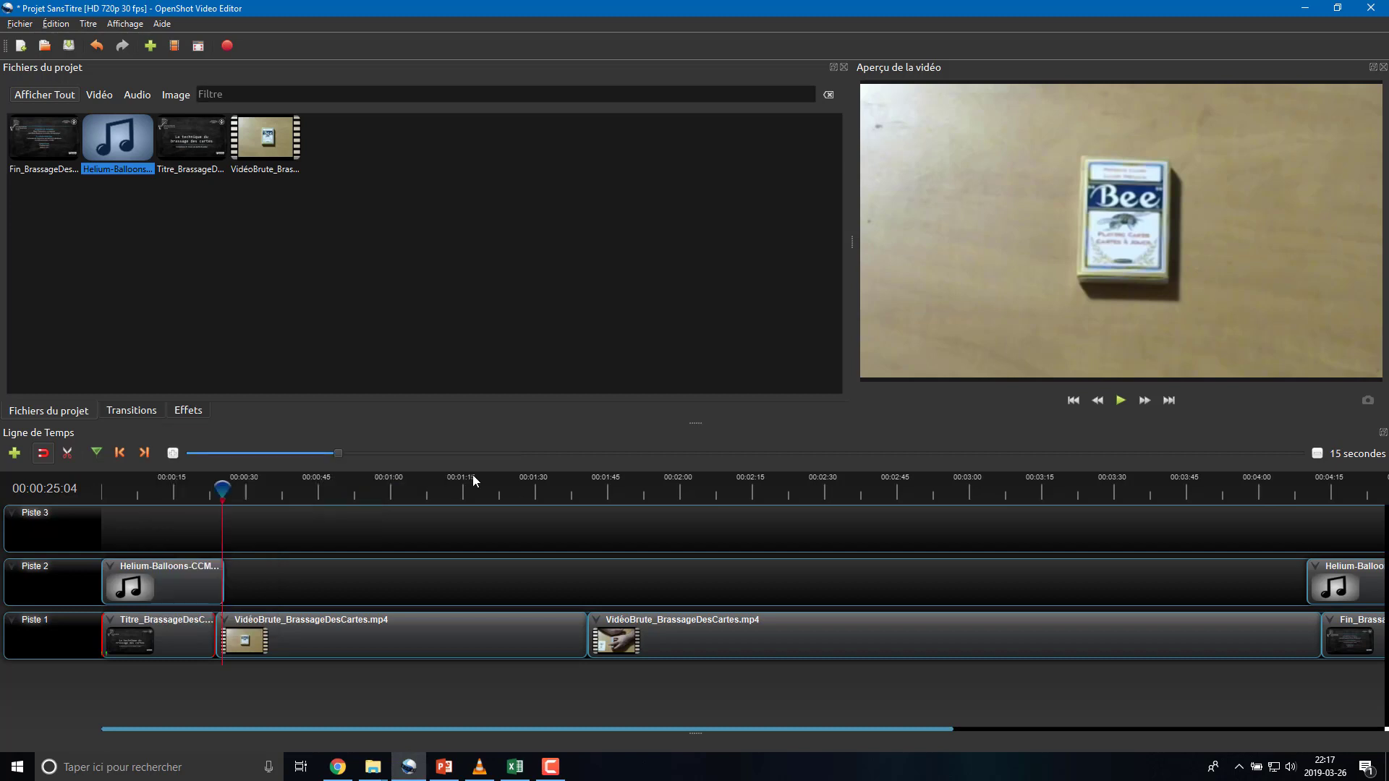
Step: Apply a slow fade-out to the end of the title image clip on Piste 1
right_click(198, 636)
mouse_move(244, 454)
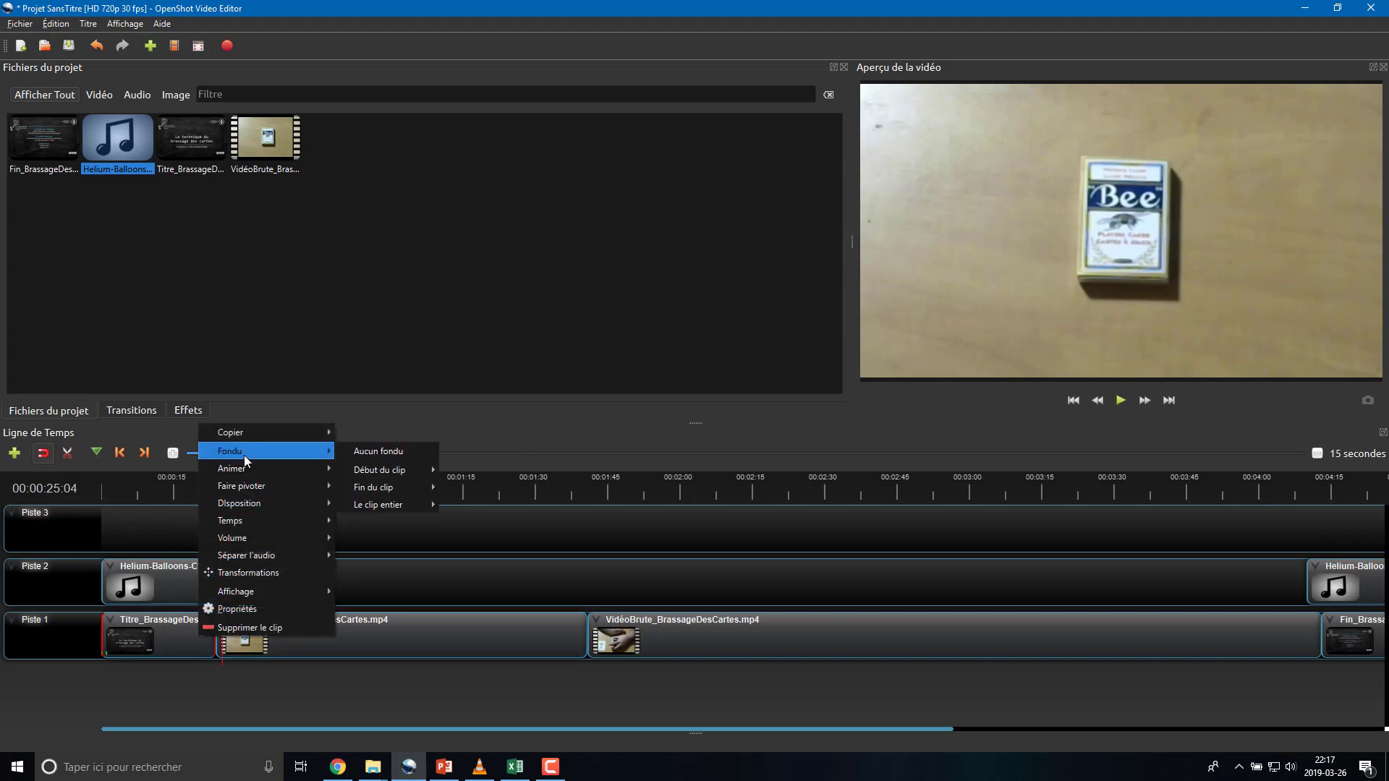
mouse_move(382, 488)
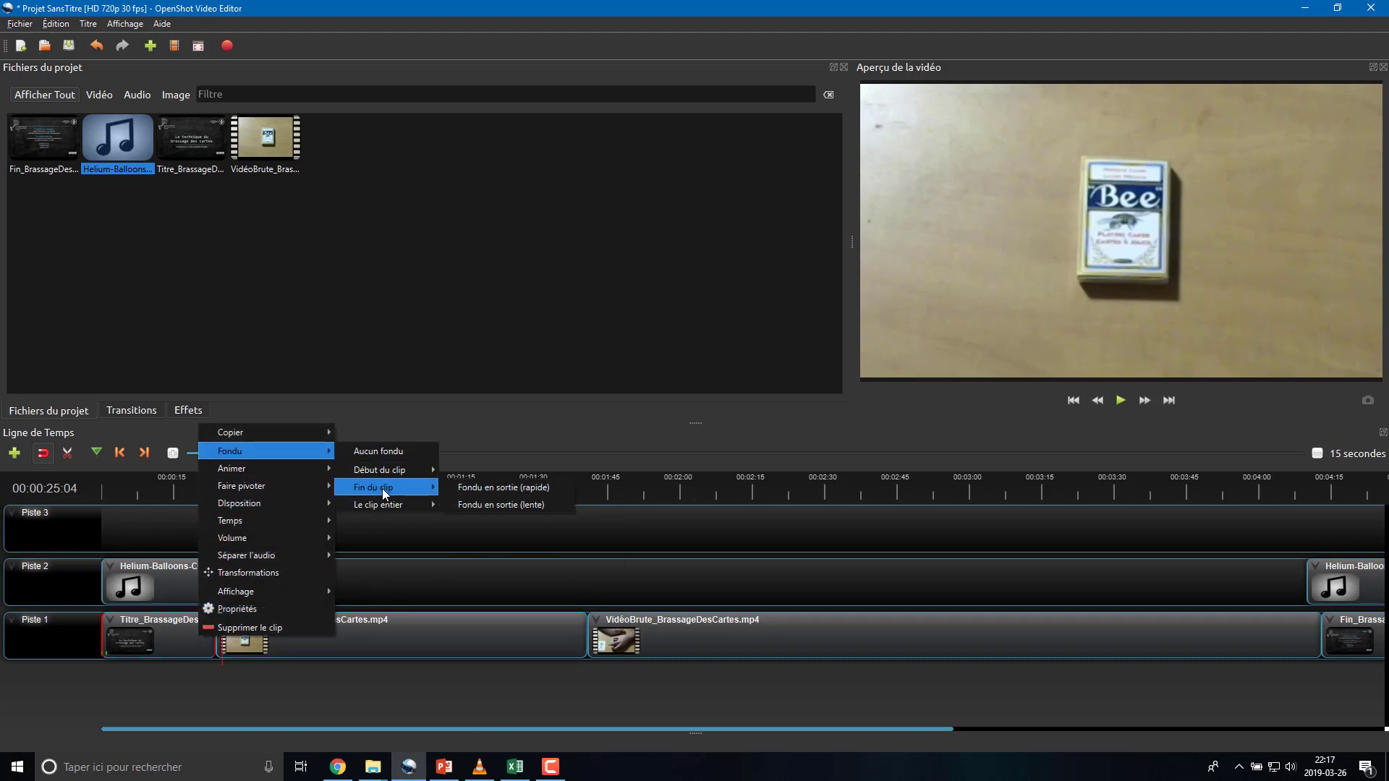
left_click(493, 506)
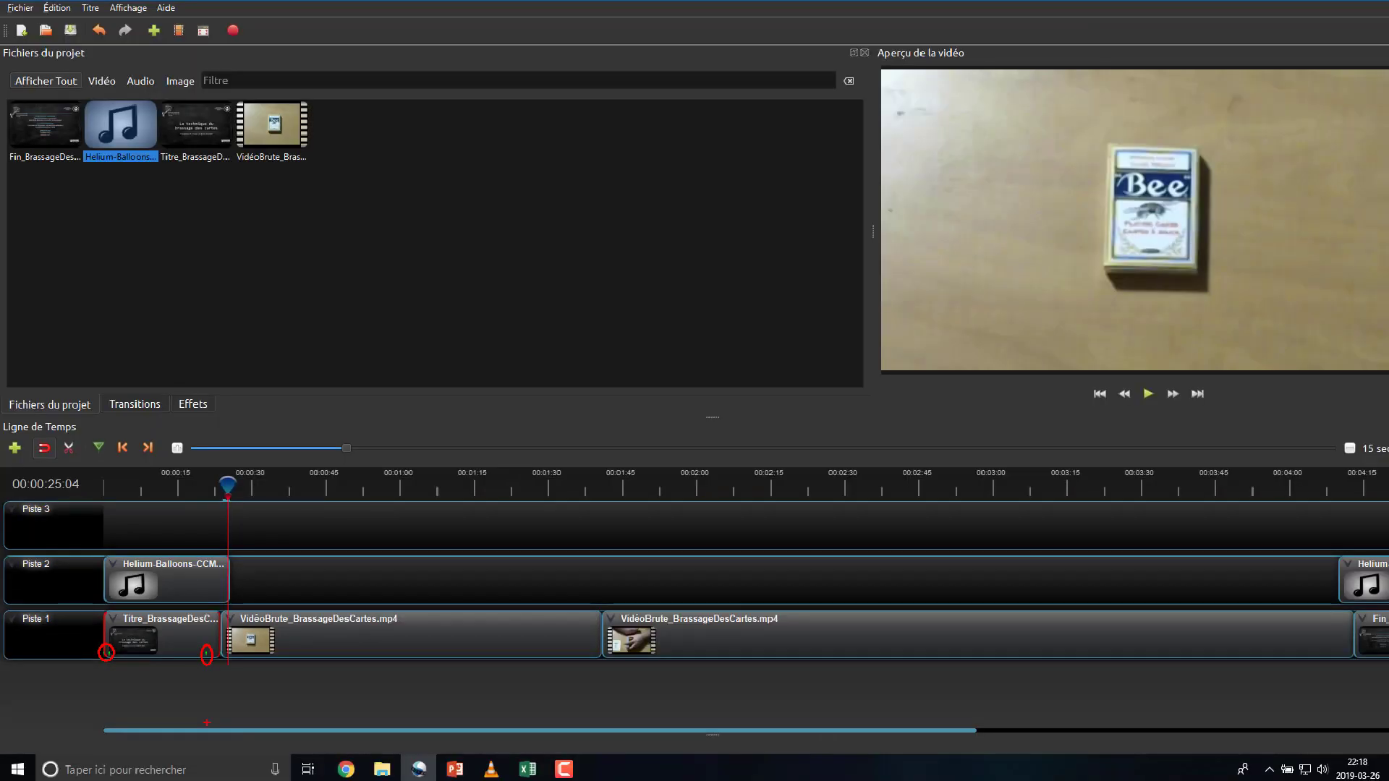
left_click(131, 411)
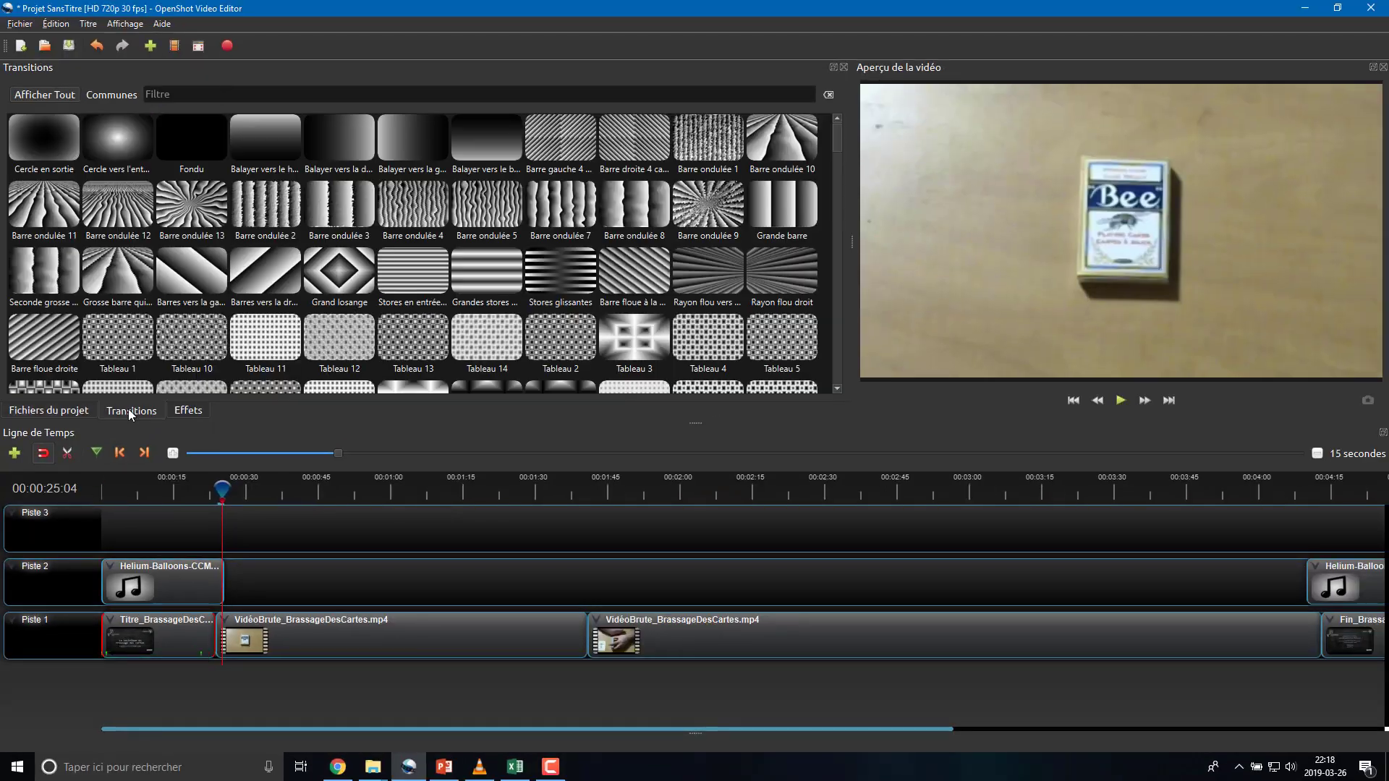
left_click(76, 411)
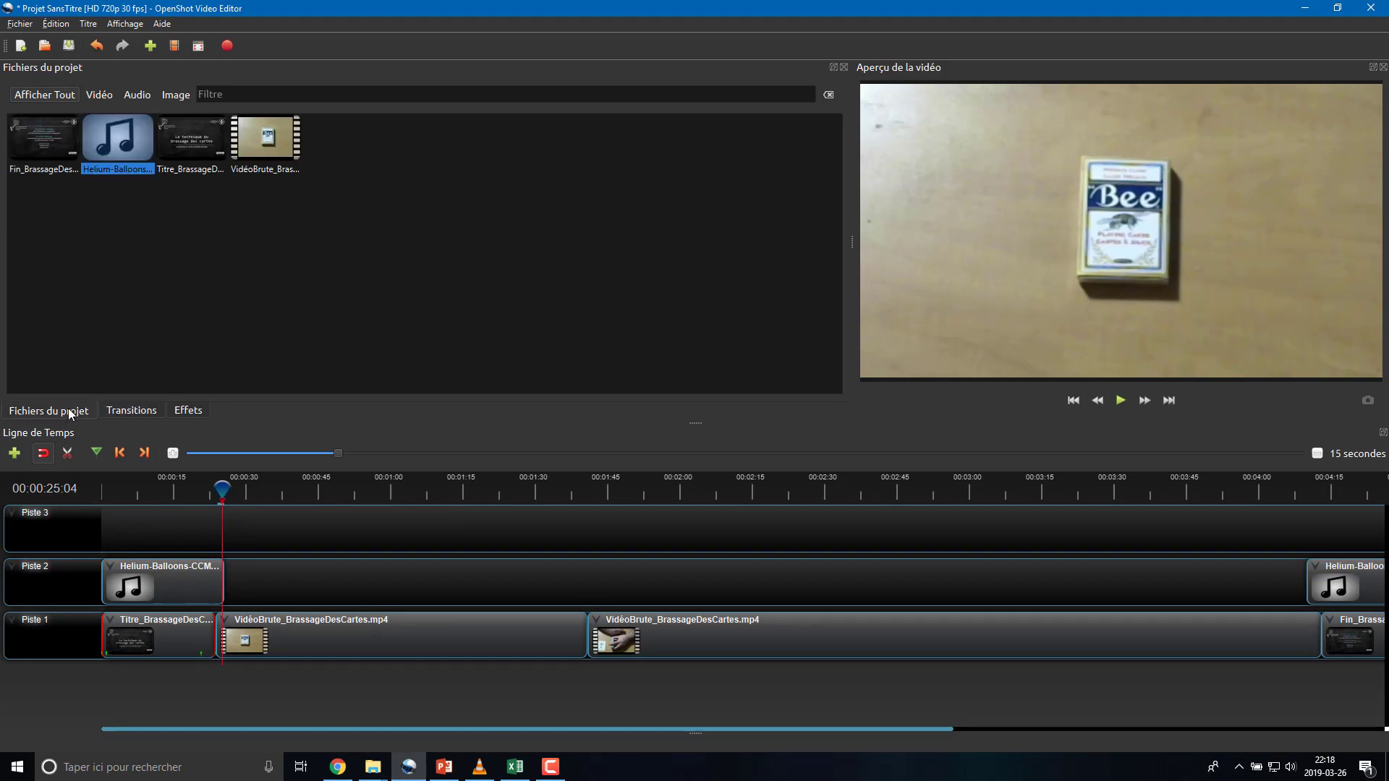
Step: Apply a fast volume fade-in to the start of the first Helium-Balloons music clip on Piste 2
left_click(150, 583)
right_click(150, 583)
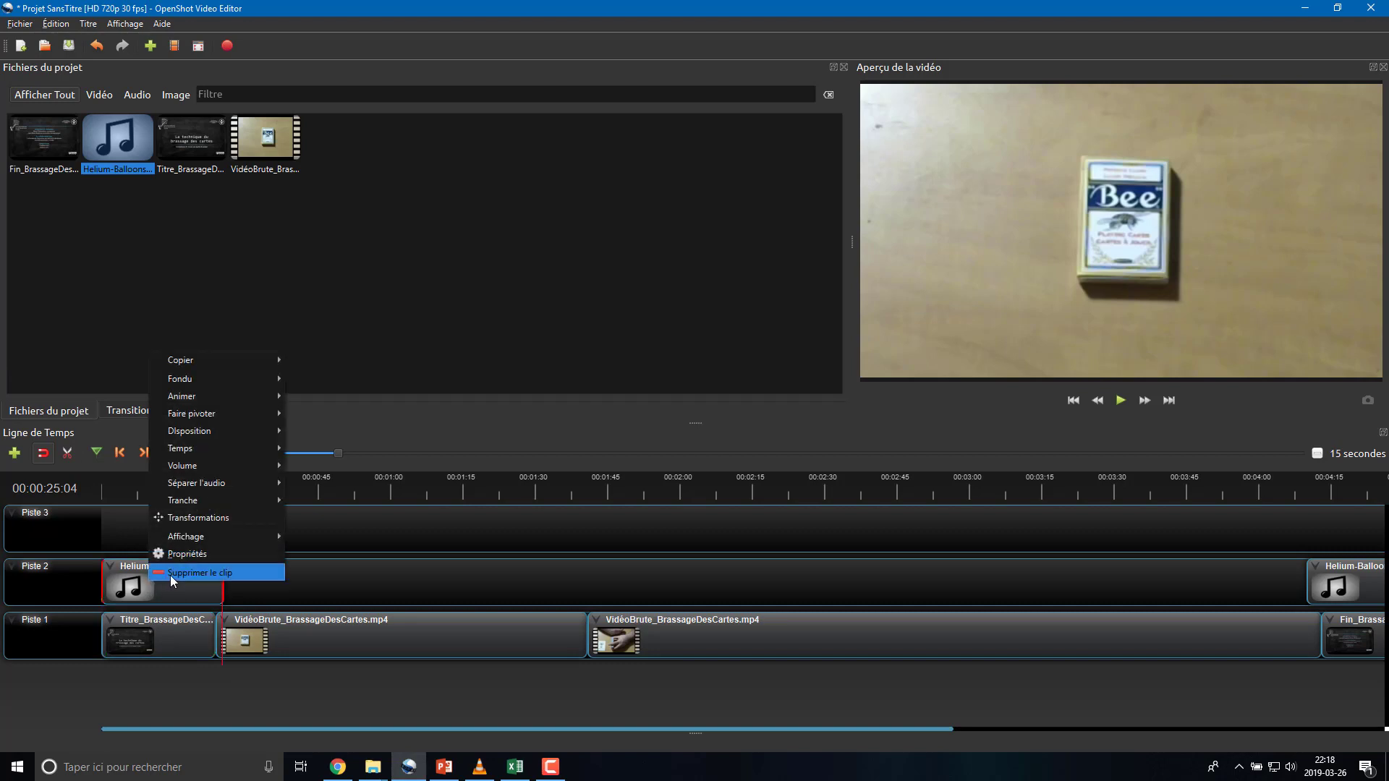
mouse_move(179, 384)
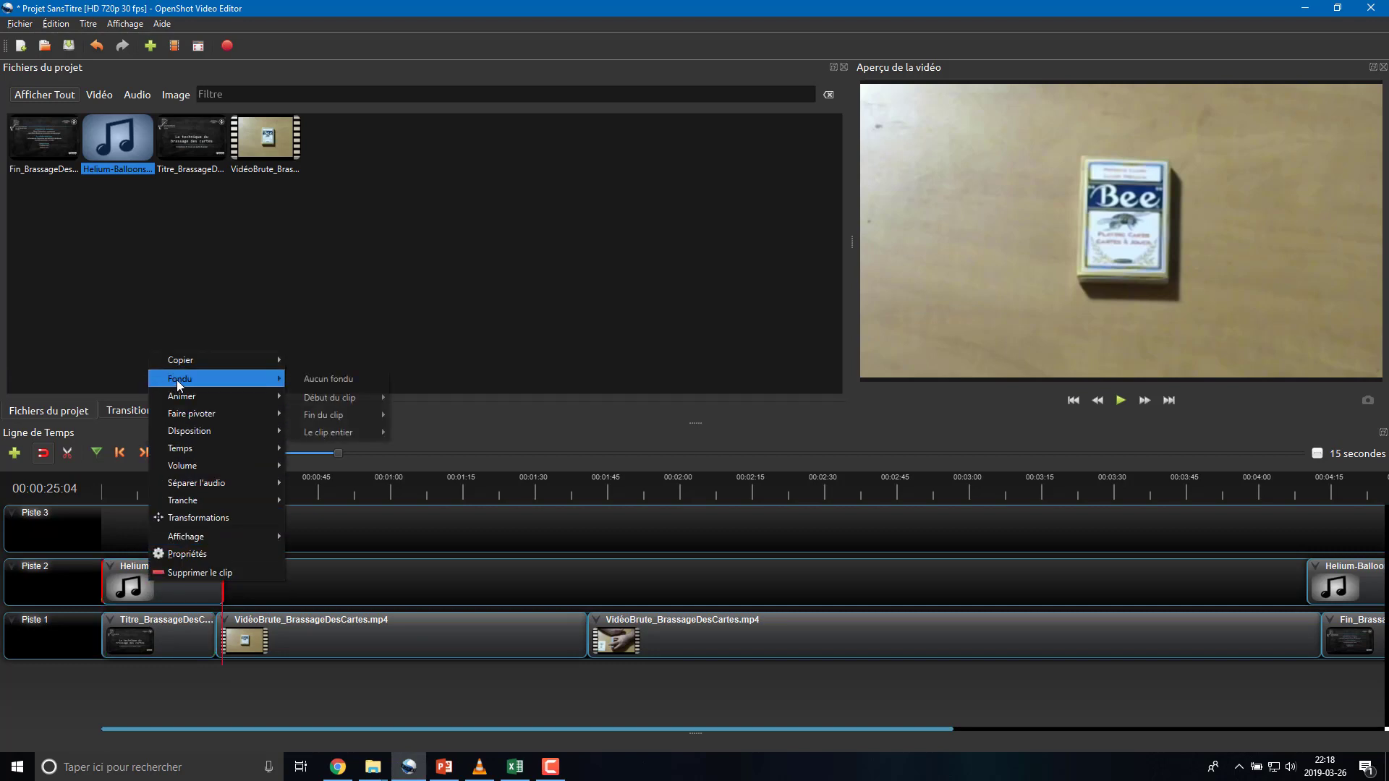
mouse_move(335, 397)
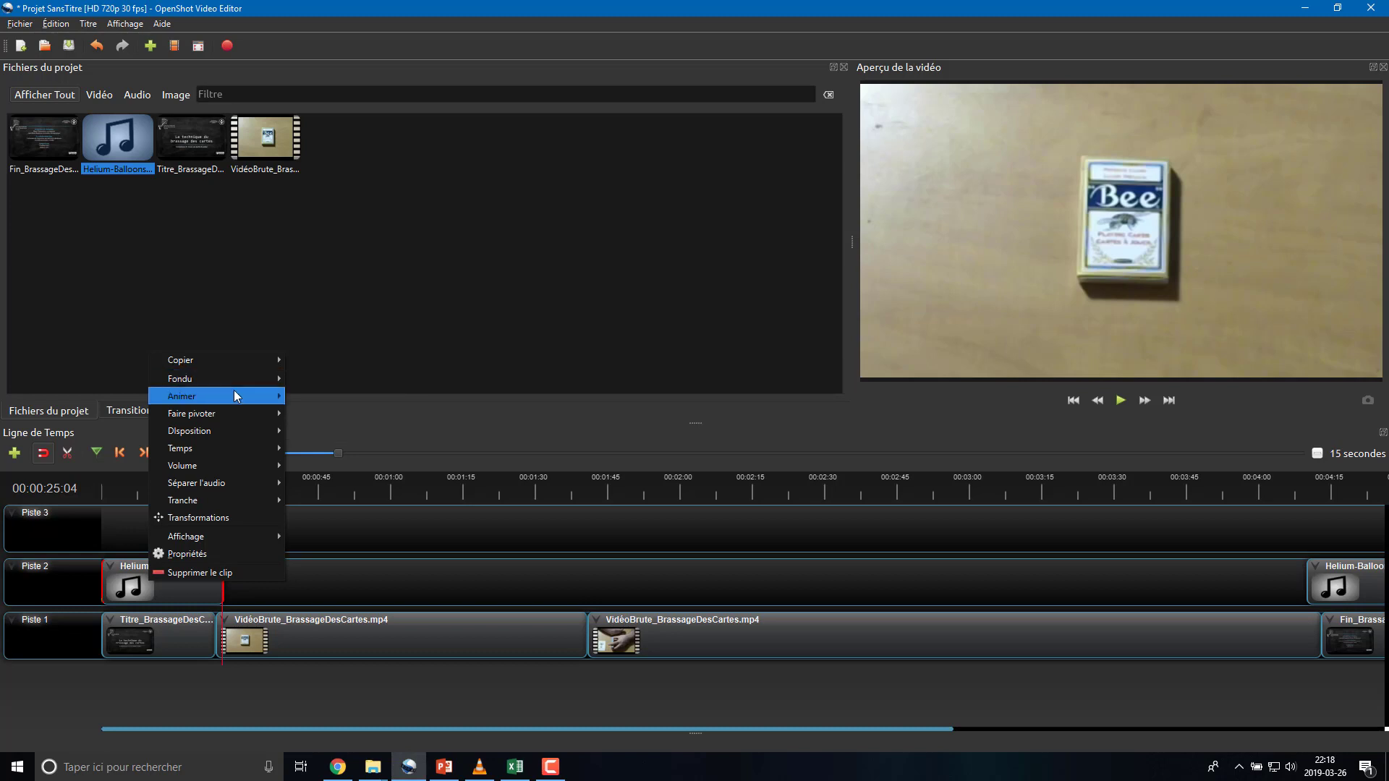
mouse_move(210, 462)
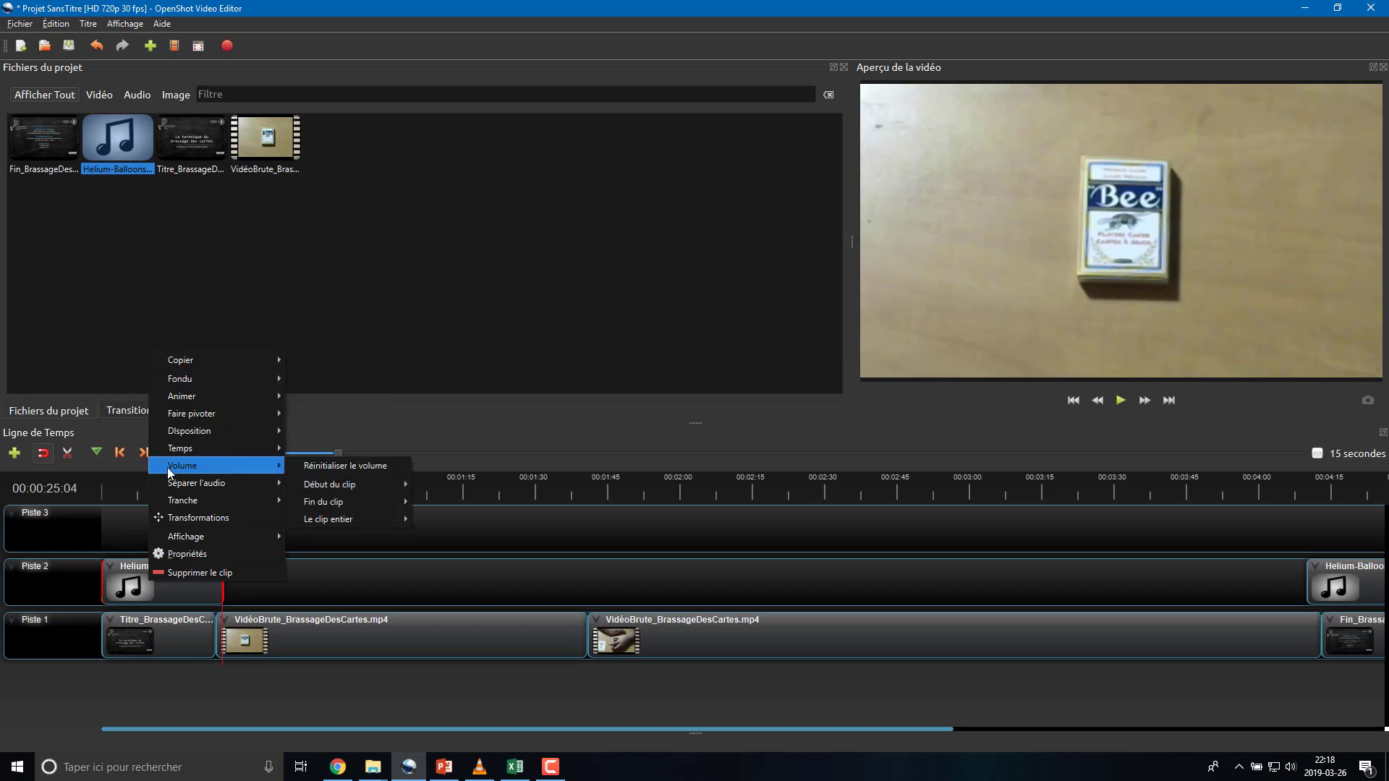
mouse_move(337, 490)
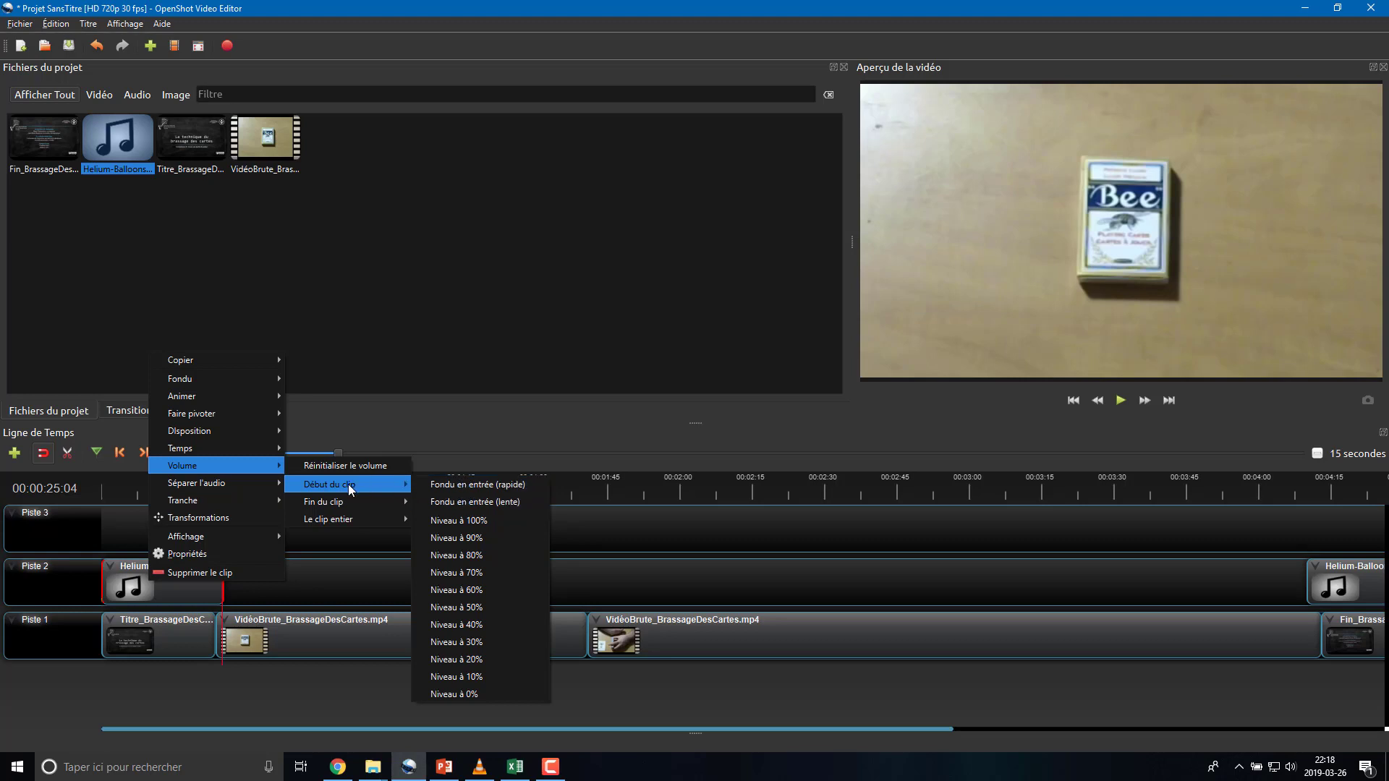
left_click(491, 493)
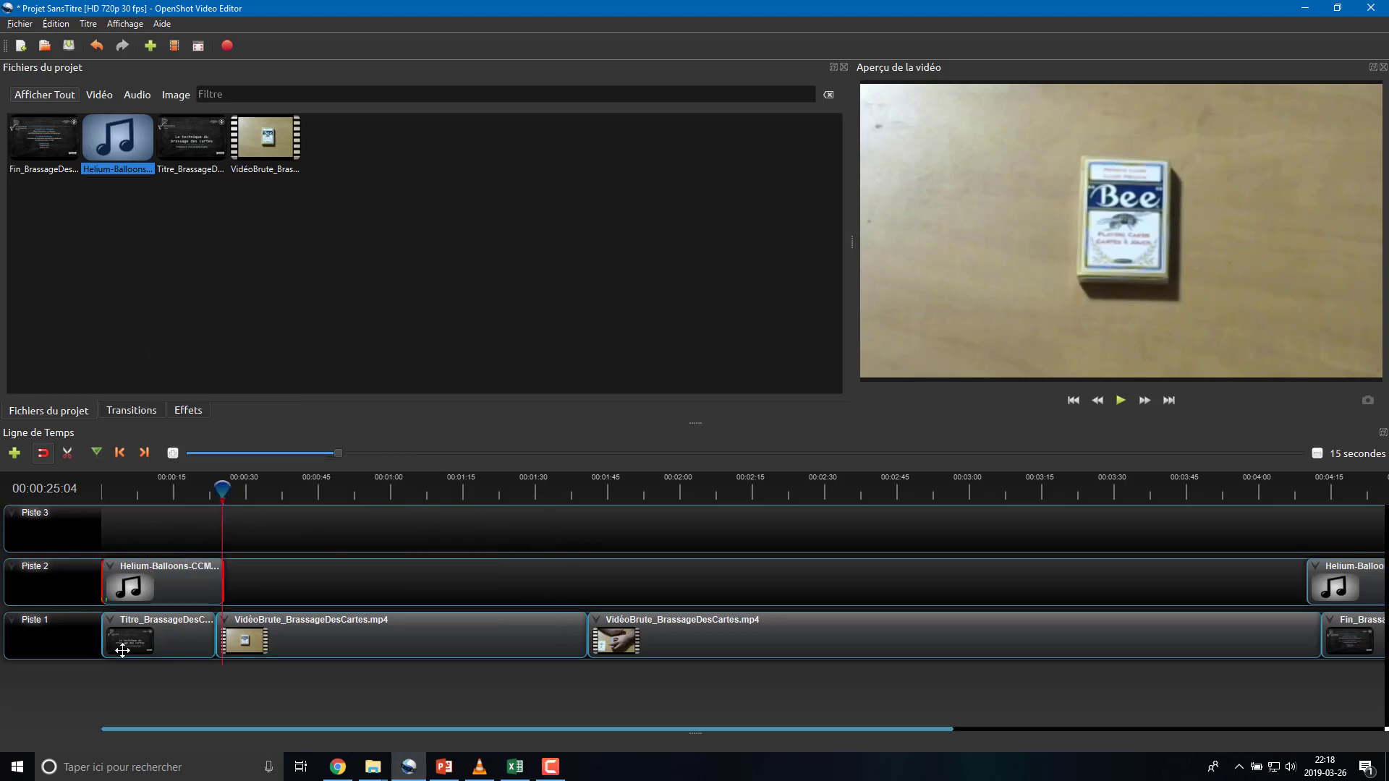
Step: Apply a slow volume fade-out to the end of the first music clip on Piste 2
right_click(207, 585)
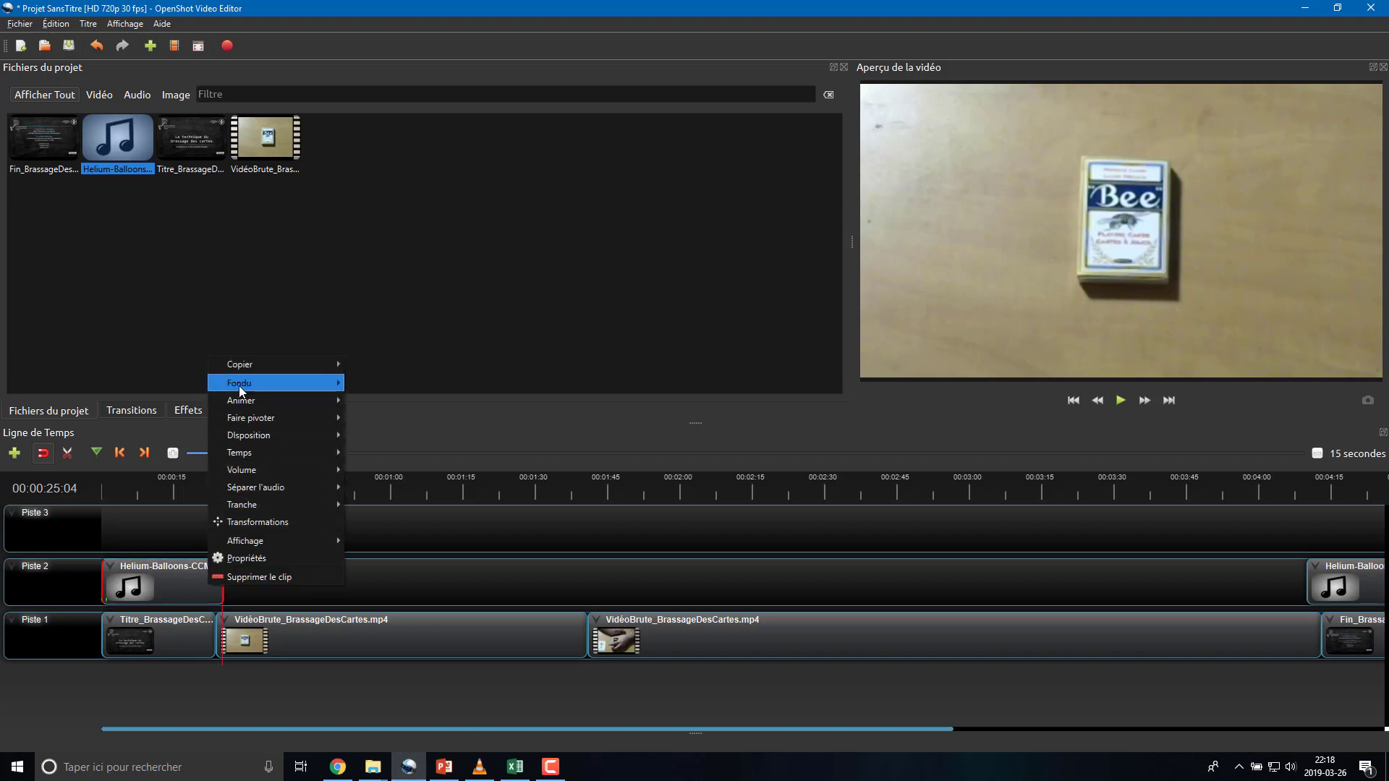
mouse_move(384, 506)
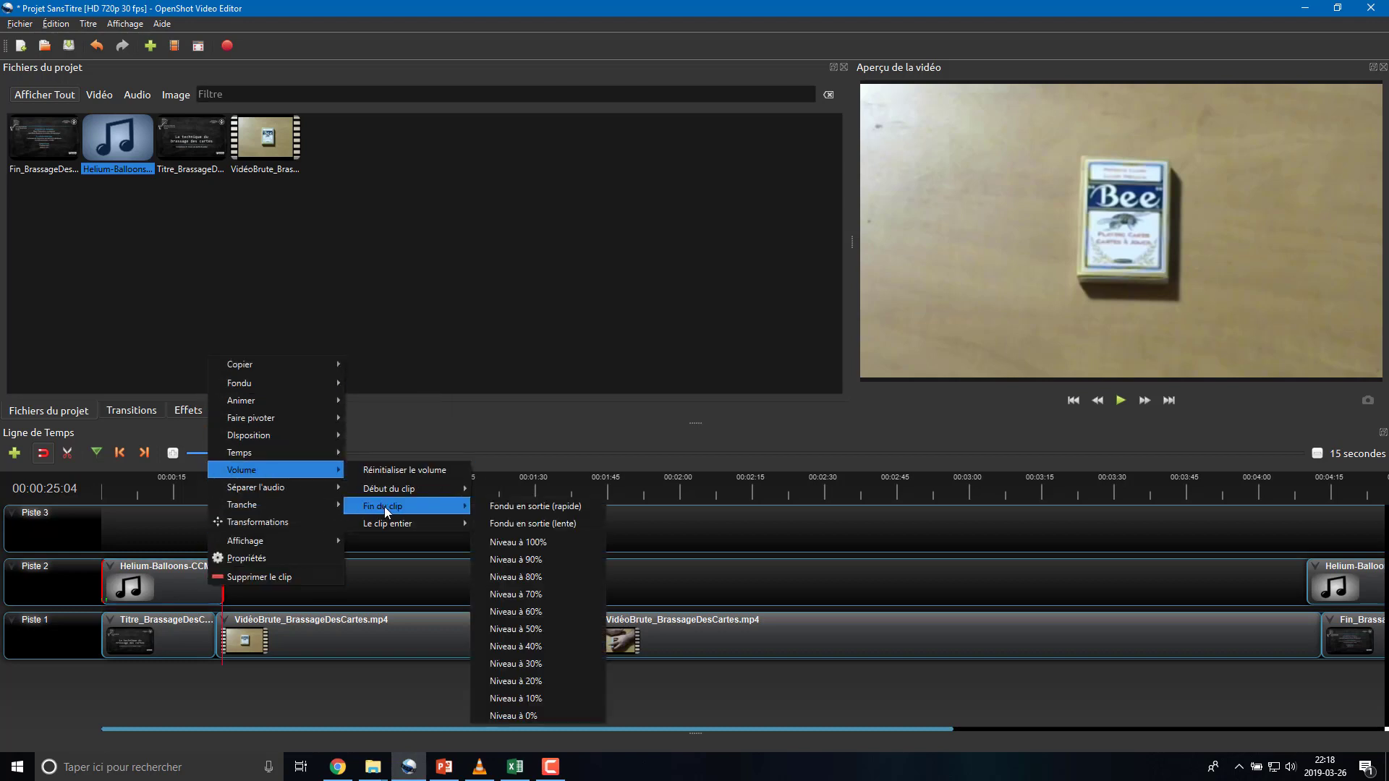
left_click(542, 523)
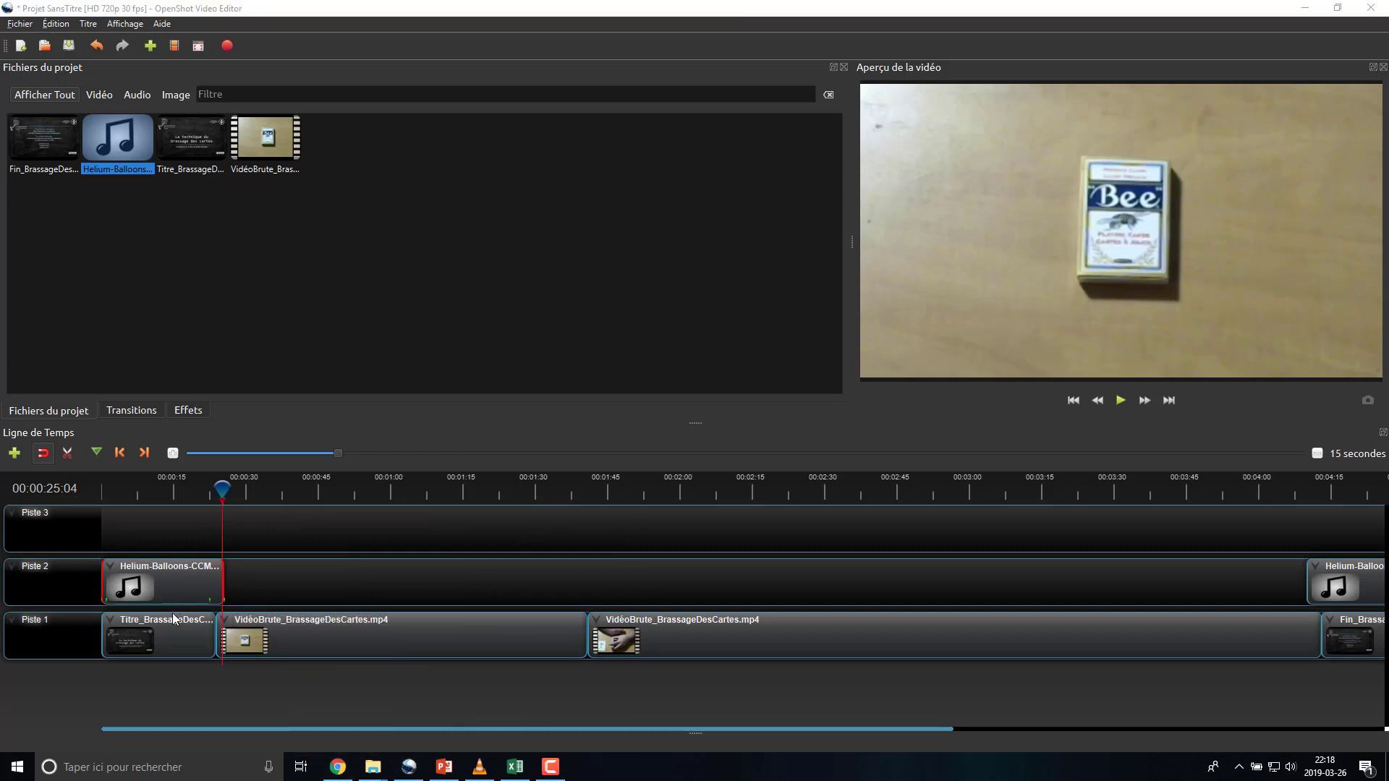
left_click(168, 634)
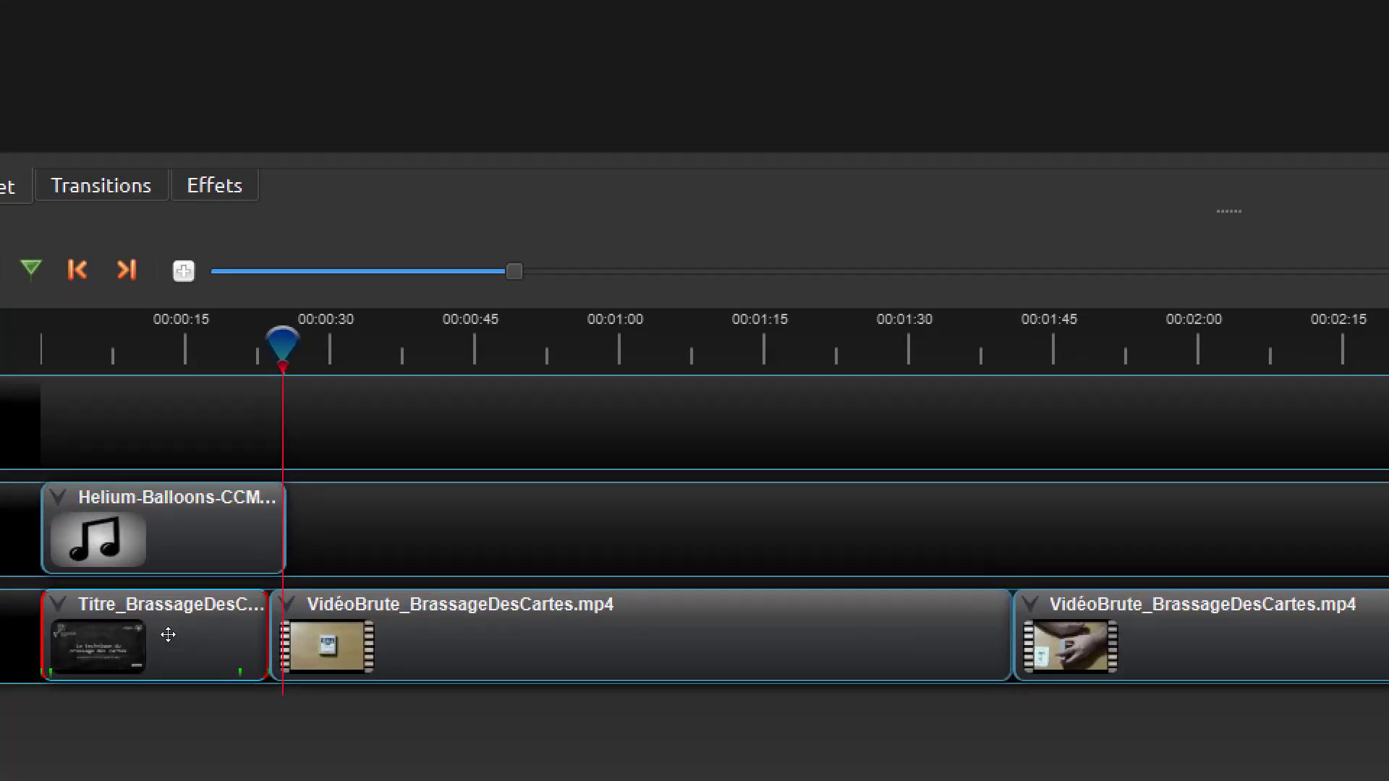
Step: Apply a fast fade-in to the start of the first video clip on Piste 1, right after the title image
mouse_move(316, 662)
left_mouse_down()
mouse_move(286, 689)
mouse_move(317, 691)
mouse_move(311, 657)
mouse_move(319, 690)
mouse_move(345, 658)
left_mouse_up()
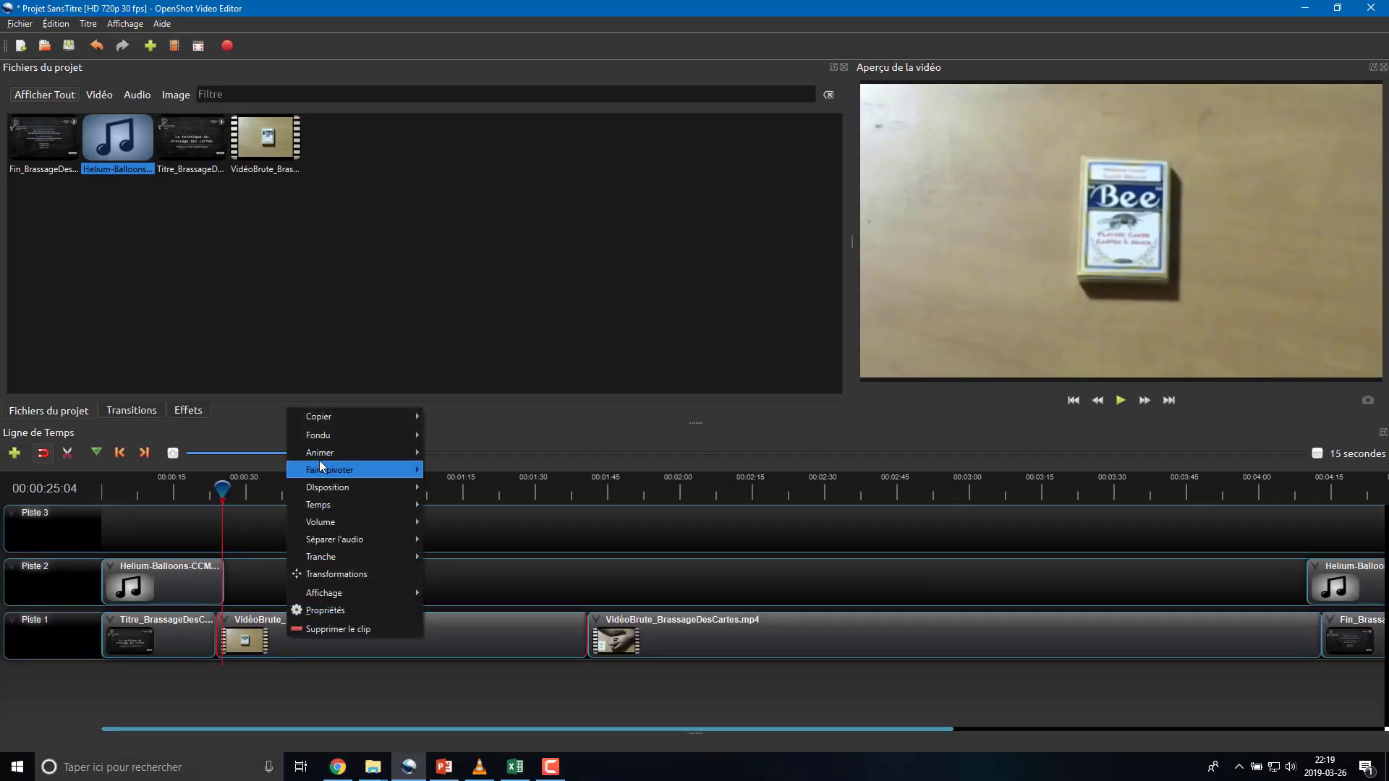
mouse_move(318, 438)
mouse_move(464, 454)
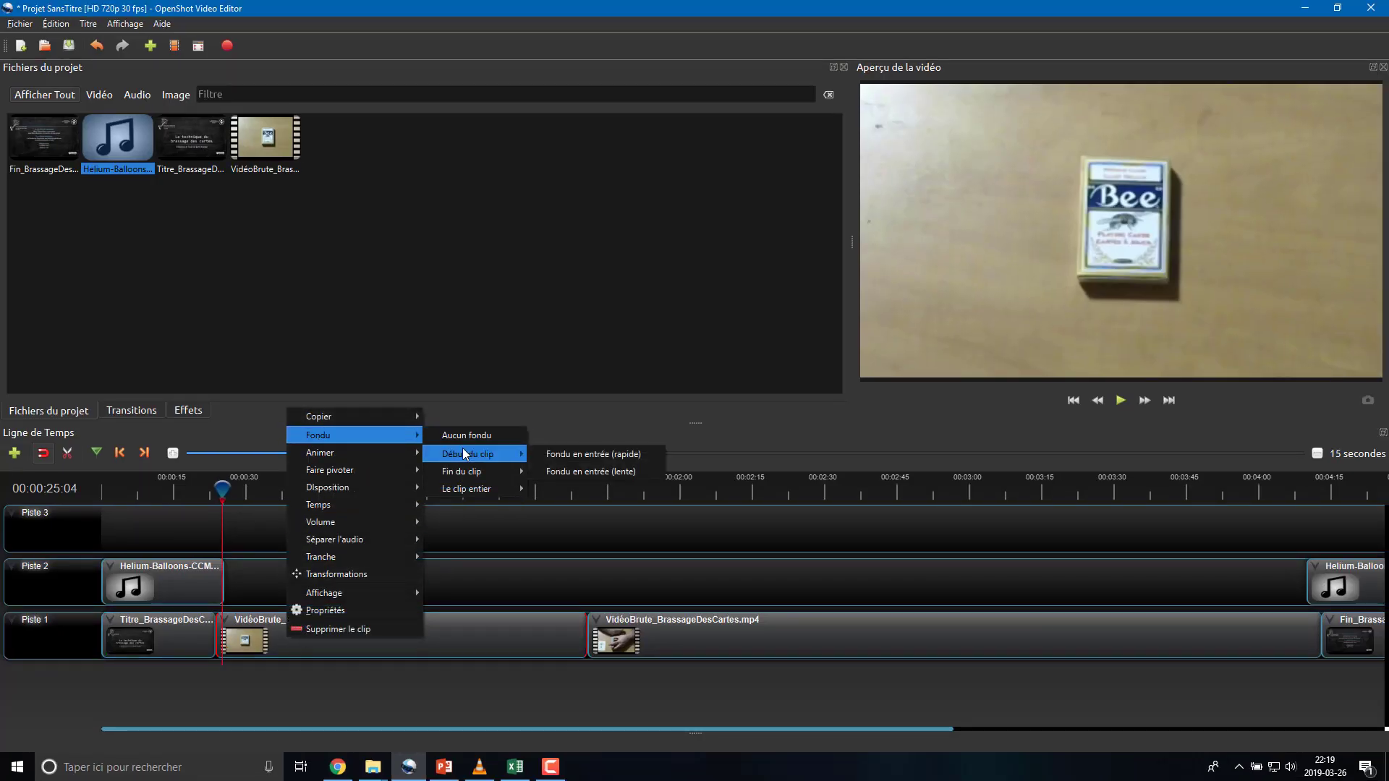
left_click(619, 455)
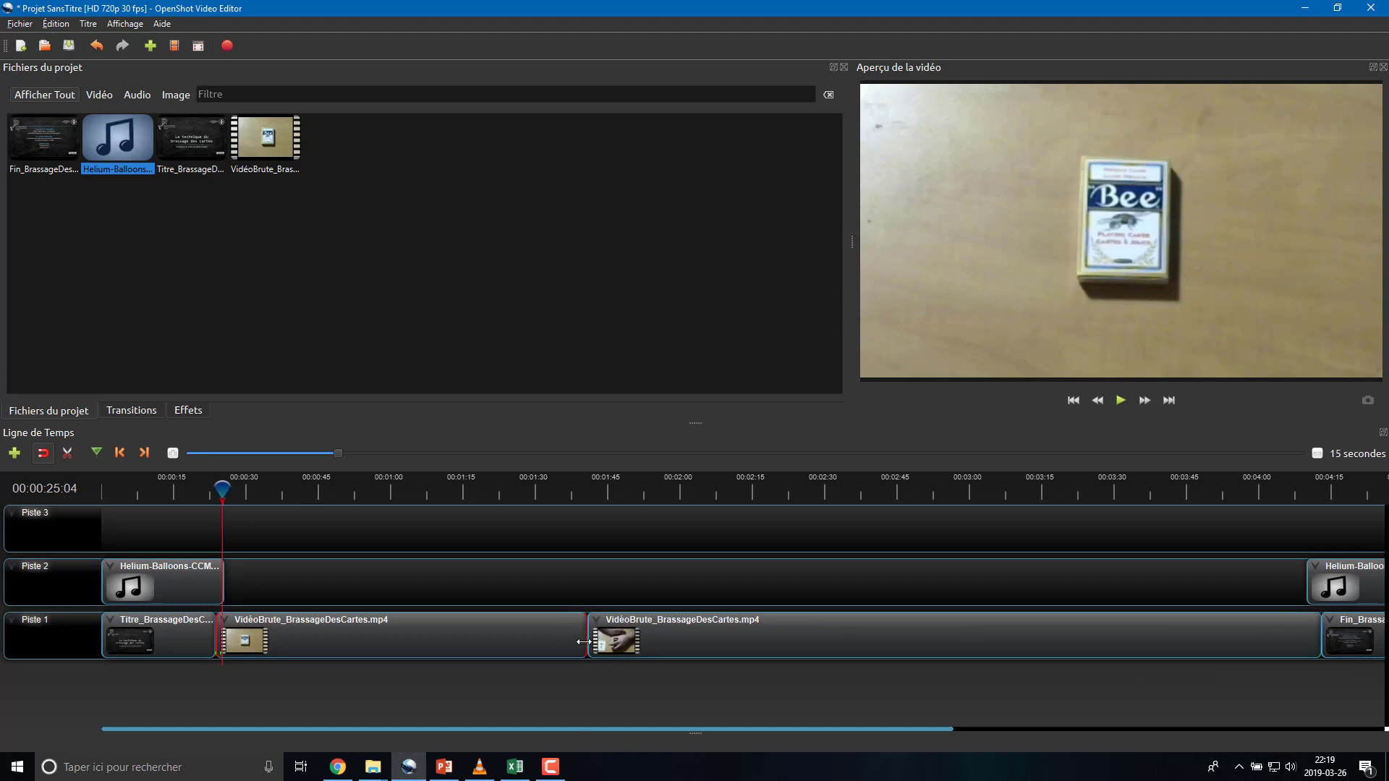
Step: Apply a slow fade-out to the end of the second video clip on Piste 1, just before the end image
left_click_drag(592, 729, 696, 728)
right_click(624, 630)
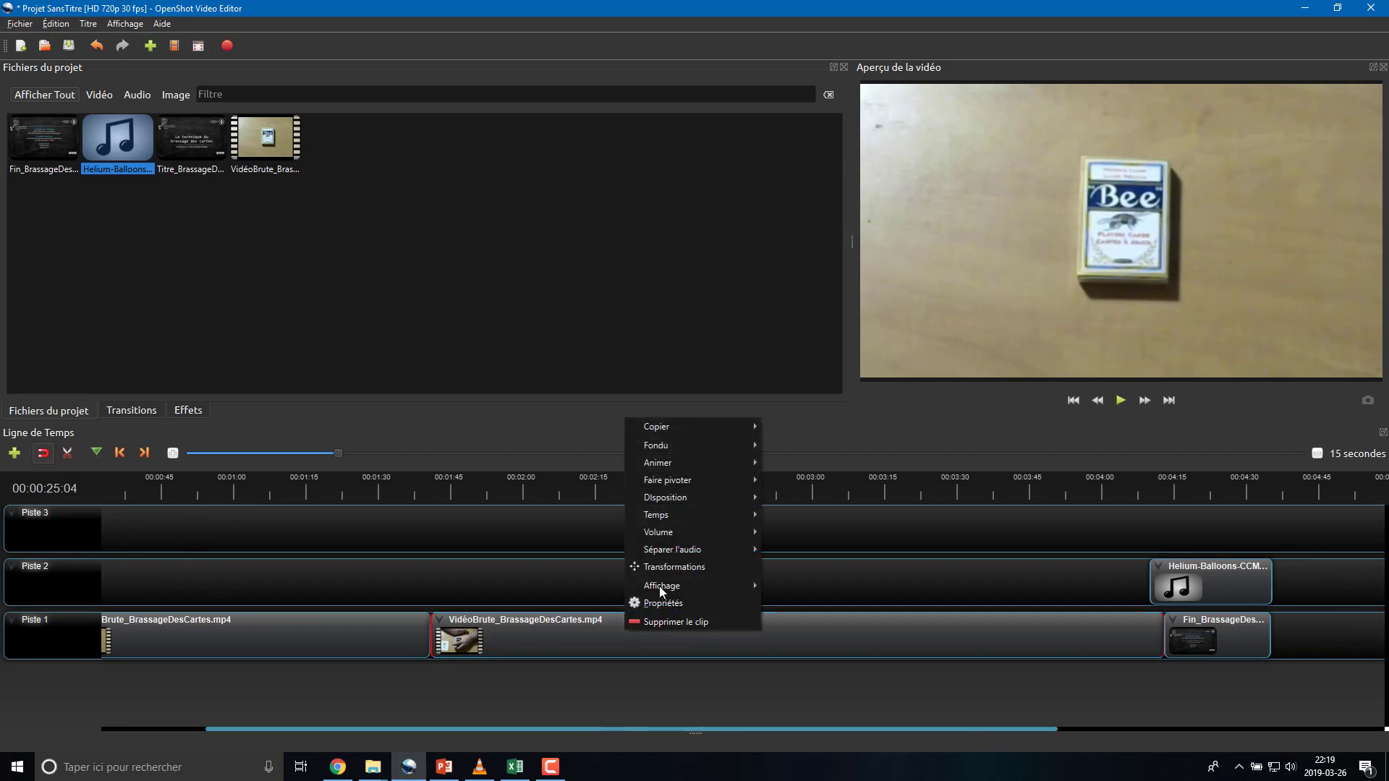
mouse_move(670, 443)
mouse_move(797, 480)
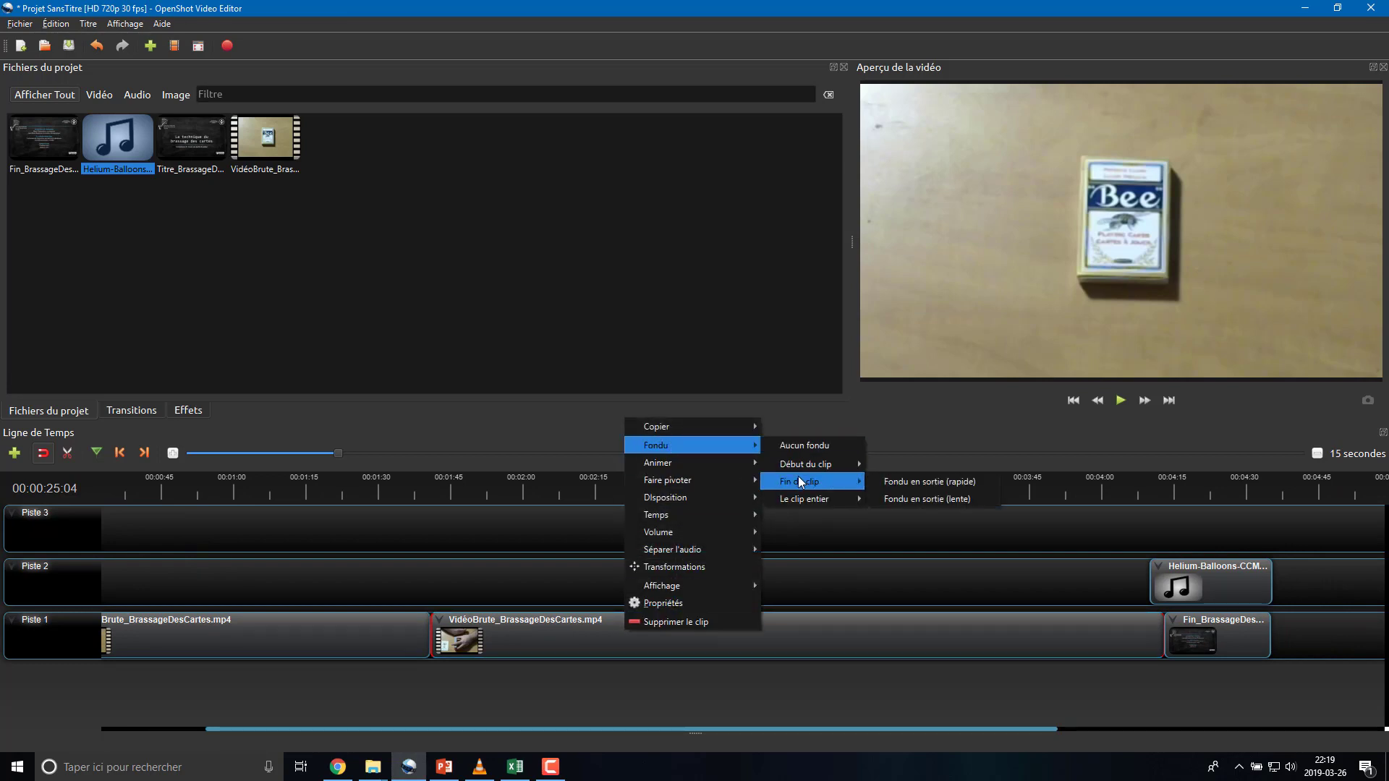
left_click(931, 498)
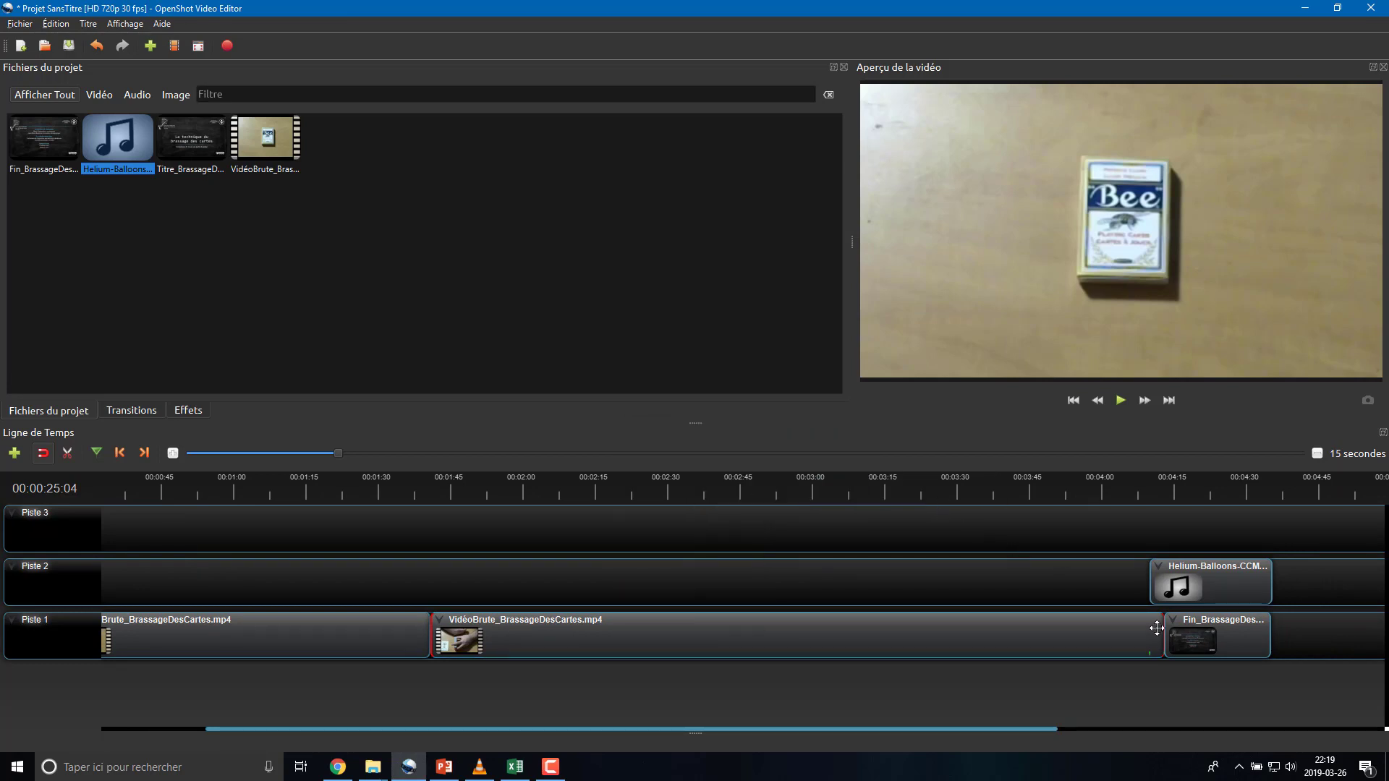
Step: Apply a fast fade-in to the start and a slow fade-out to the end of the end image on Piste 1
right_click(1205, 635)
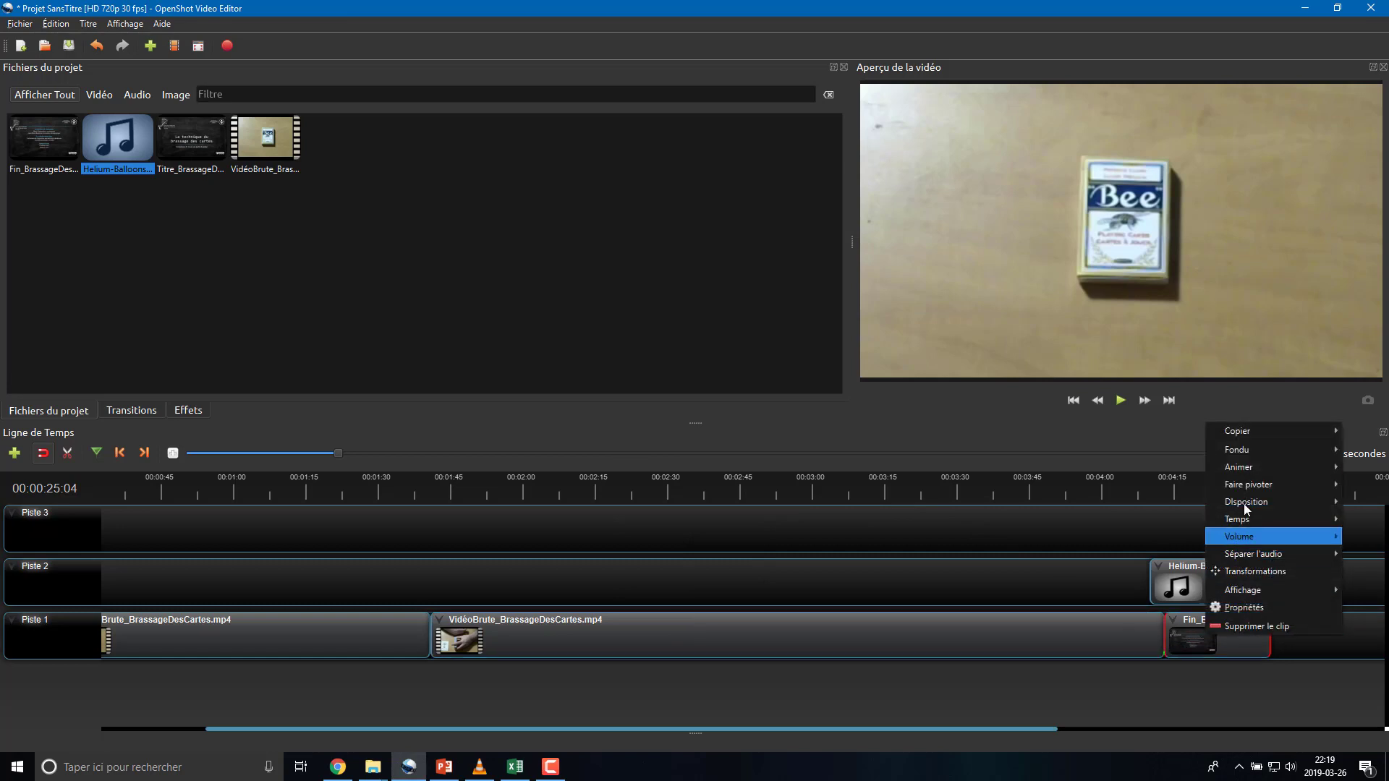
mouse_move(1237, 449)
mouse_move(1164, 471)
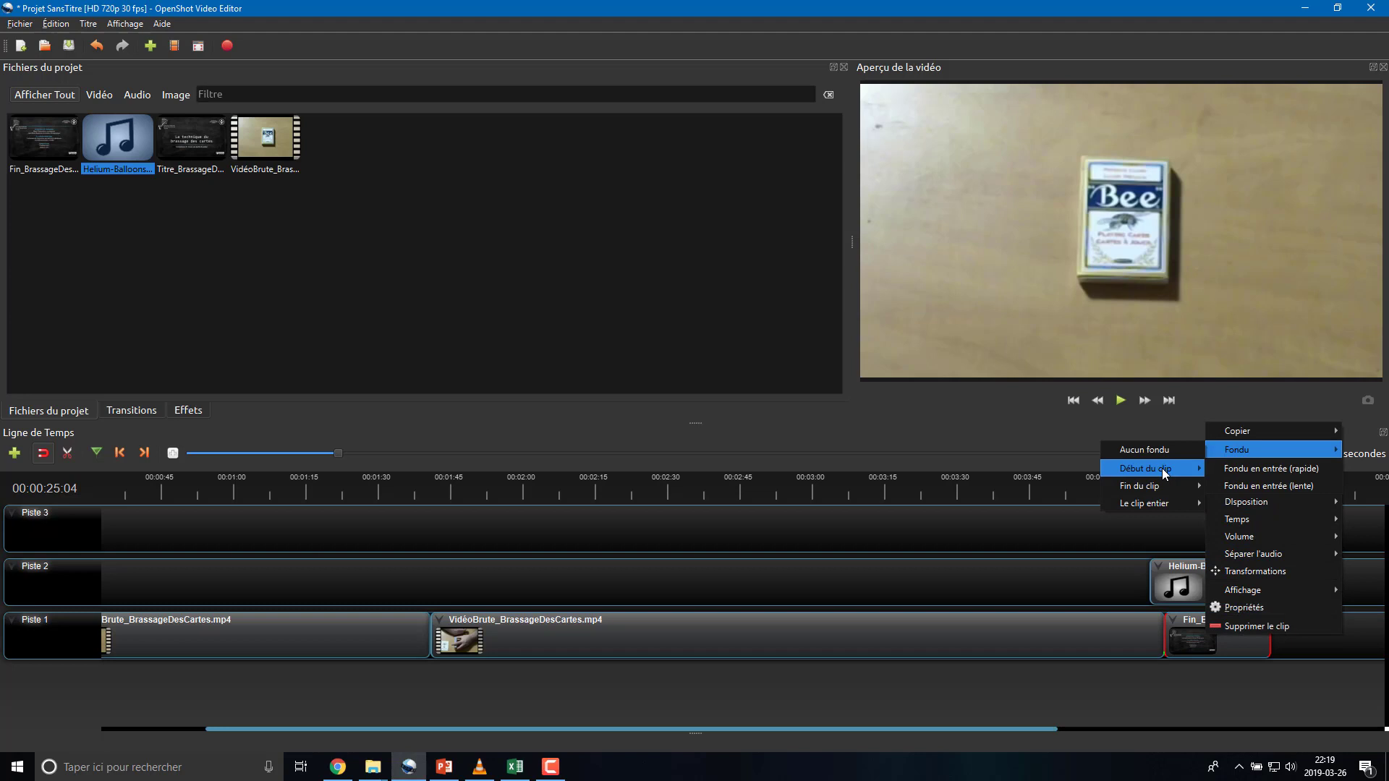
left_click(1277, 470)
right_click(1237, 622)
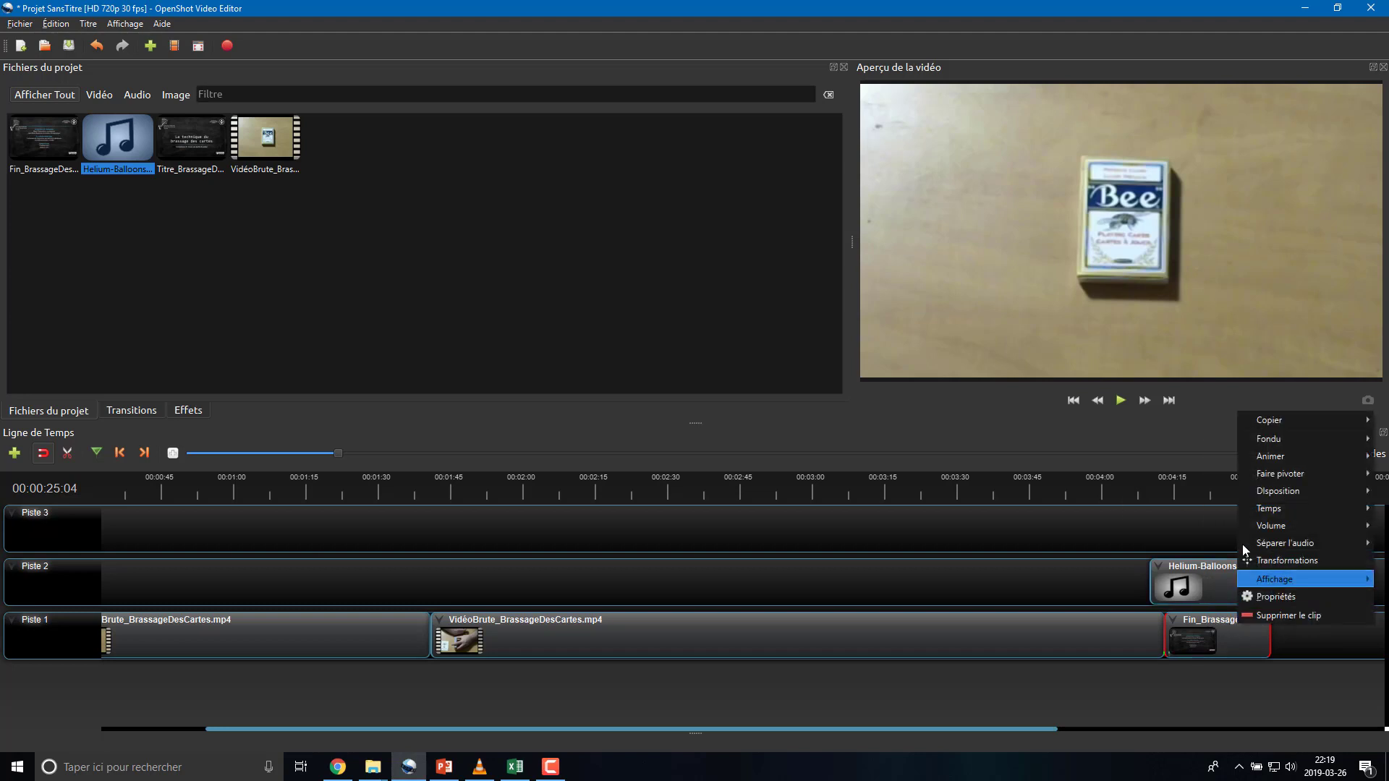
mouse_move(1269, 439)
mouse_move(1187, 479)
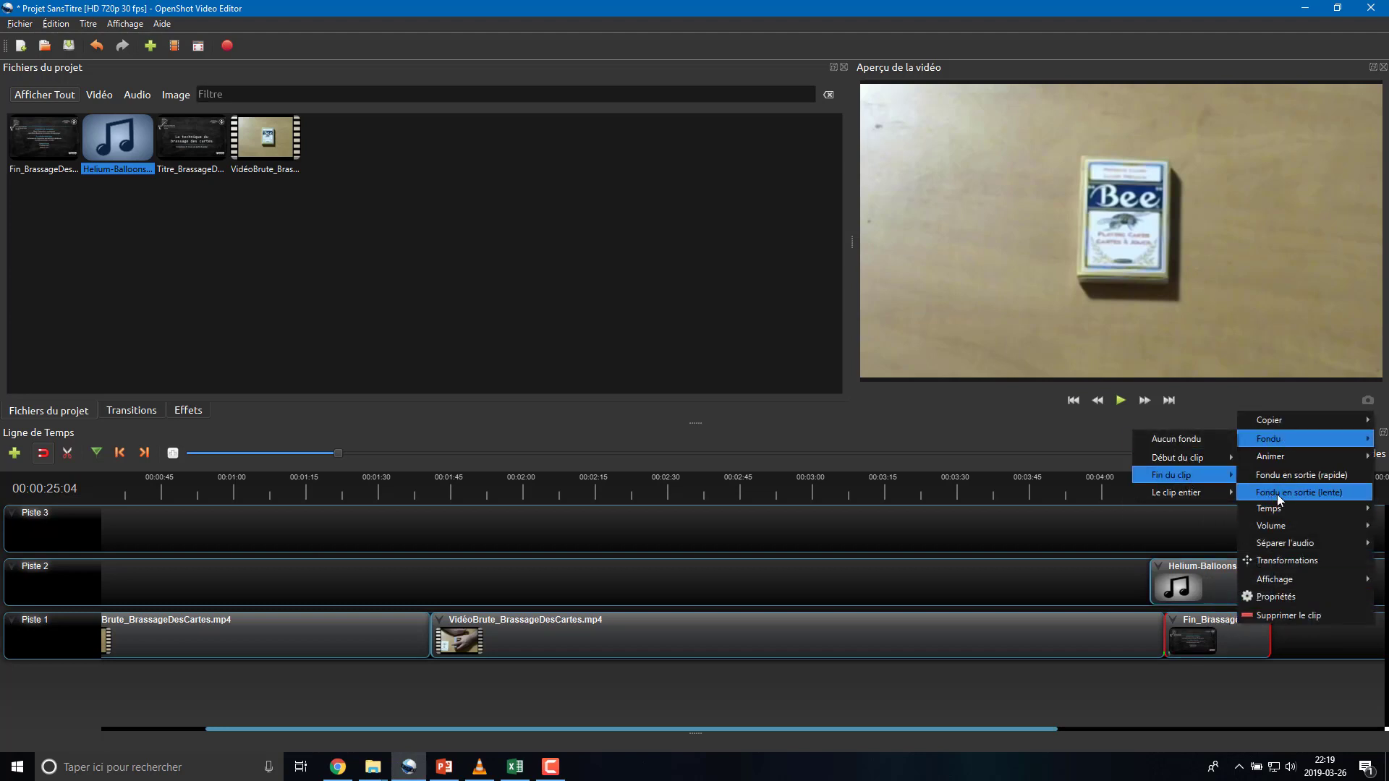
left_click(1295, 496)
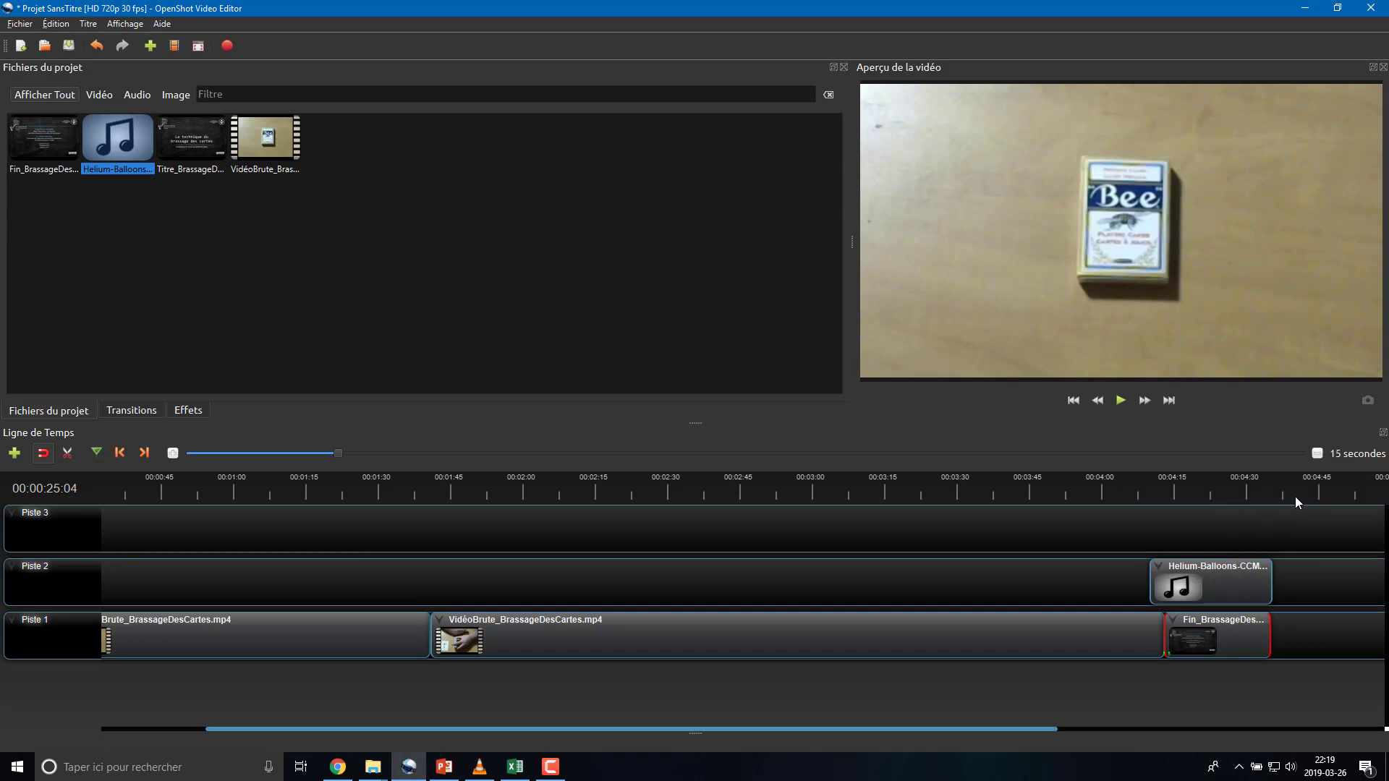
Step: Apply a fast volume fade-in to the start and a slow volume fade-out to the end of the second music clip on Piste 2
left_click(1218, 585)
right_click(1224, 585)
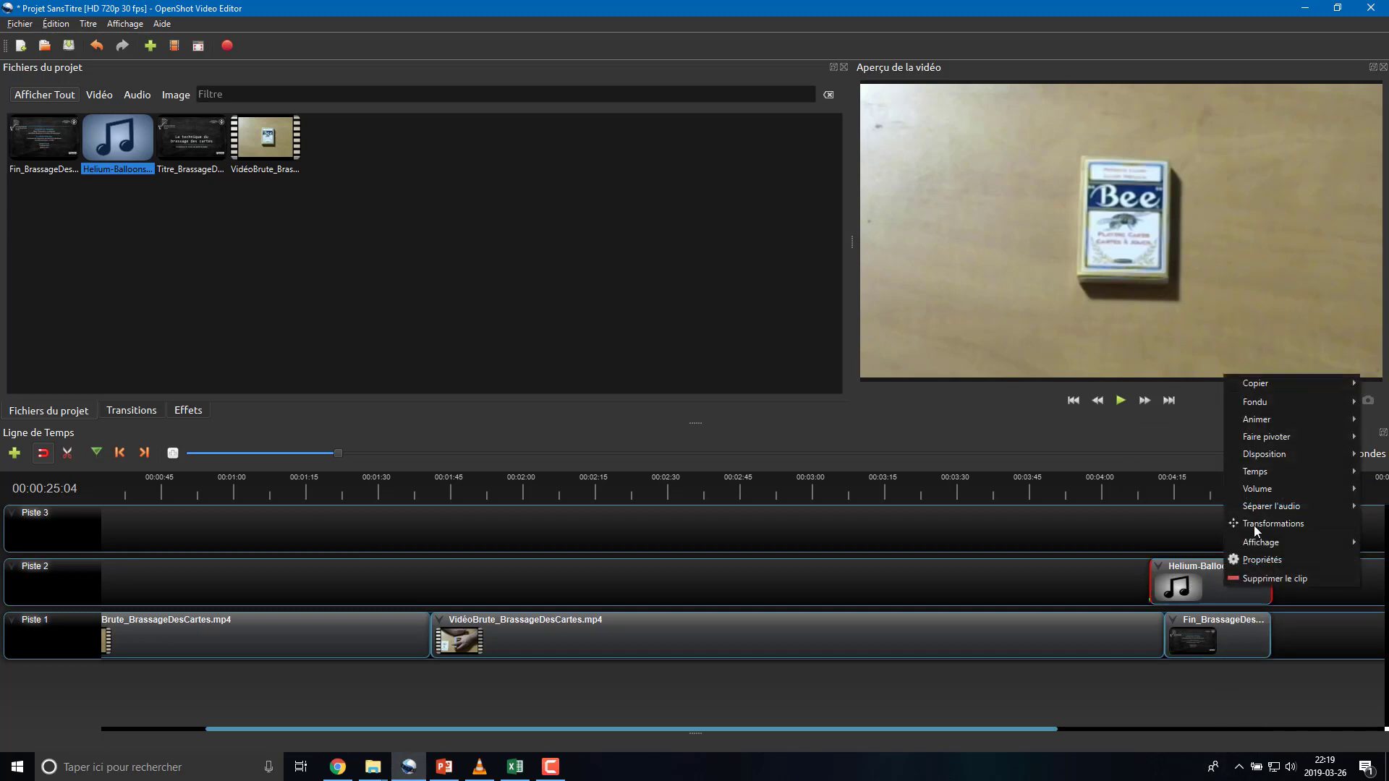
mouse_move(1256, 492)
mouse_move(1172, 508)
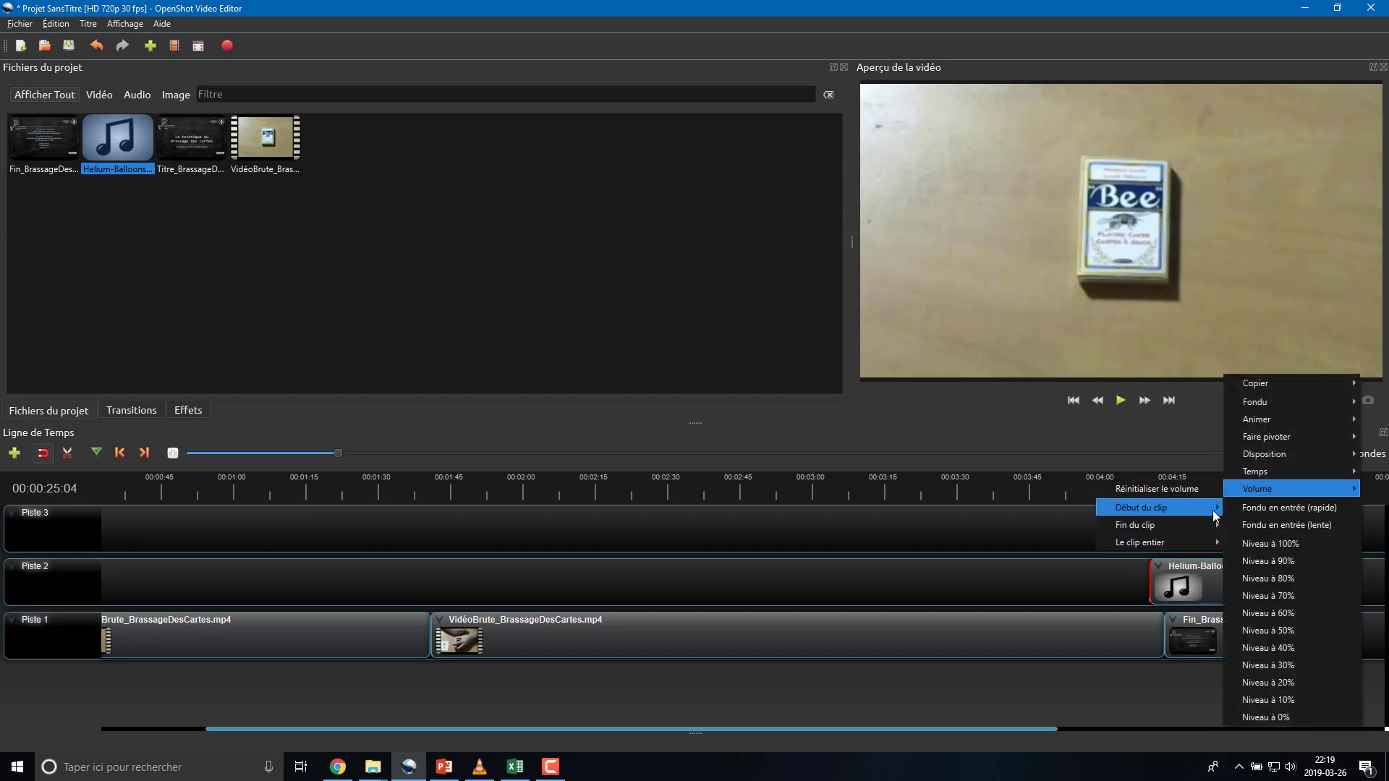
left_click(1282, 508)
right_click(1198, 584)
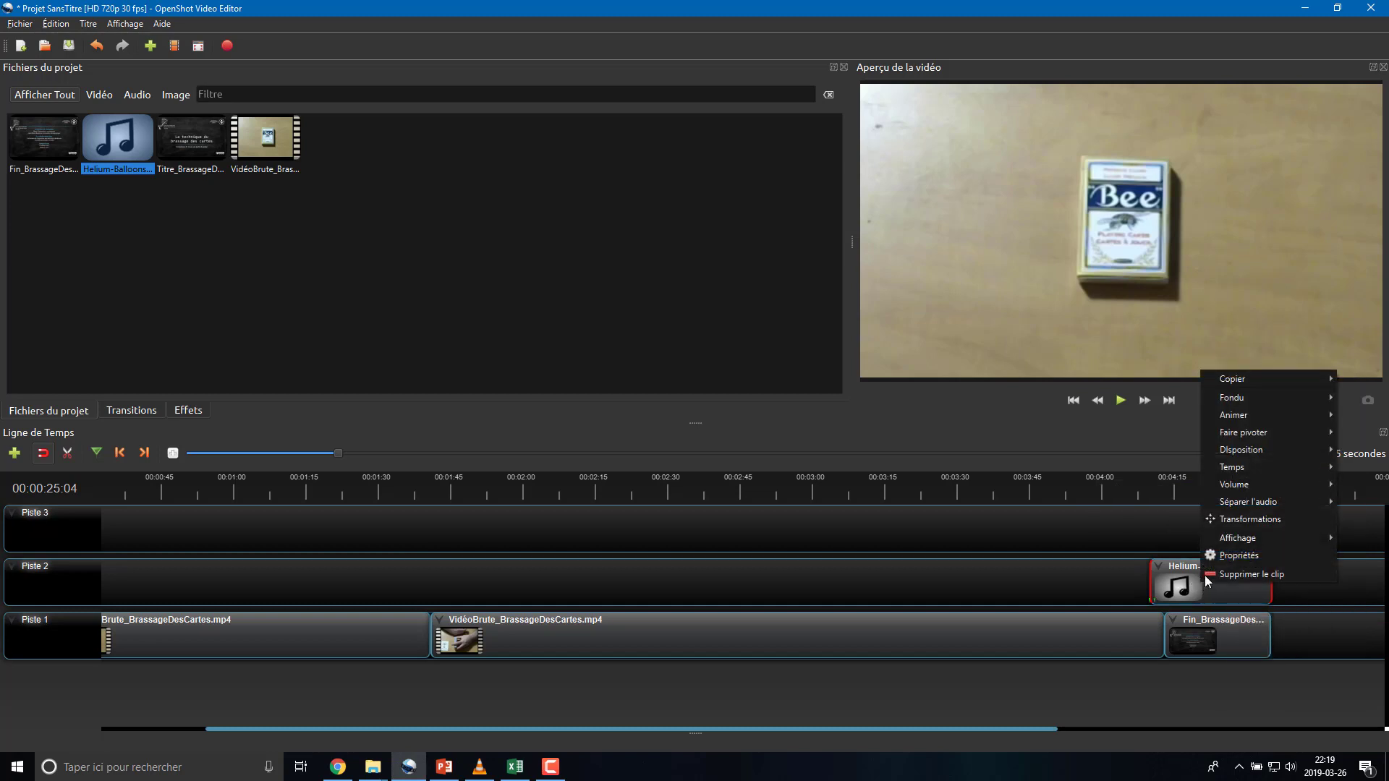
mouse_move(1243, 481)
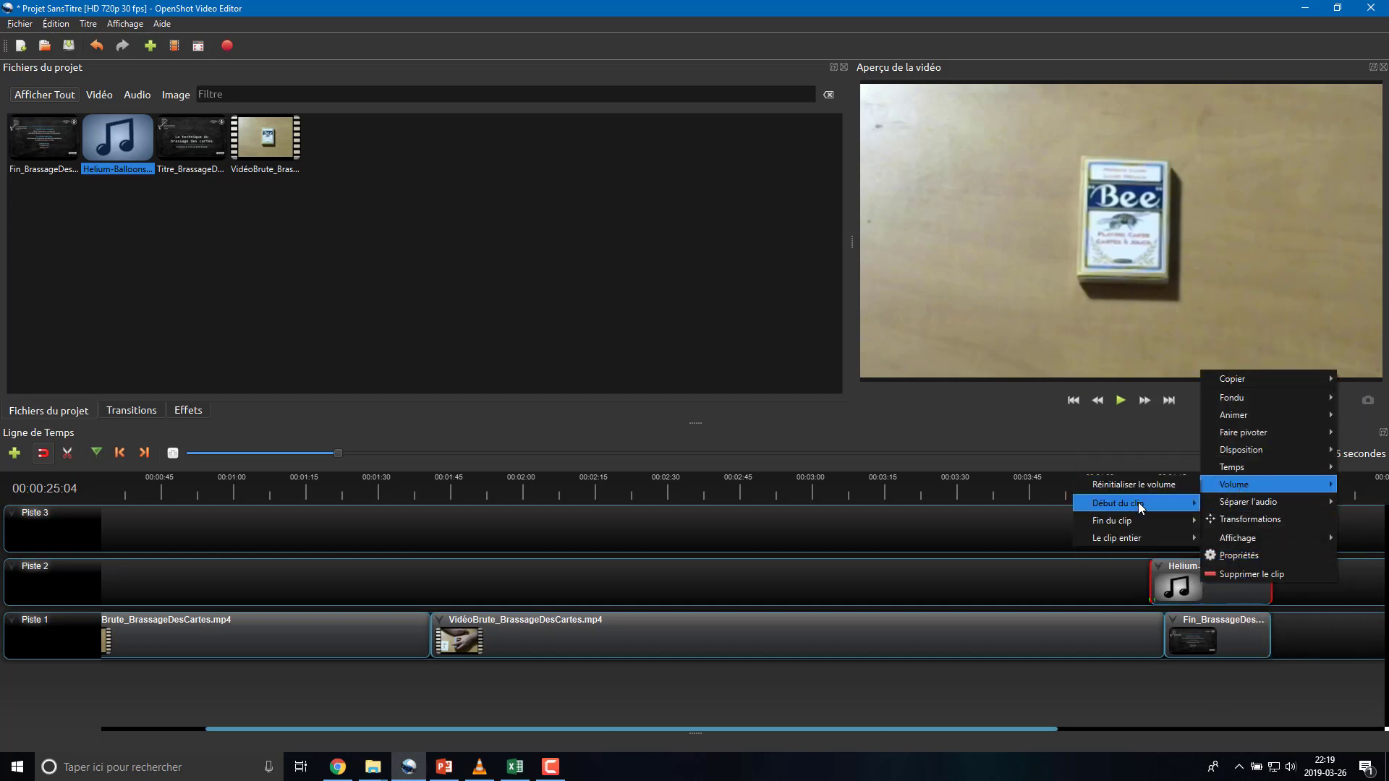
mouse_move(1139, 506)
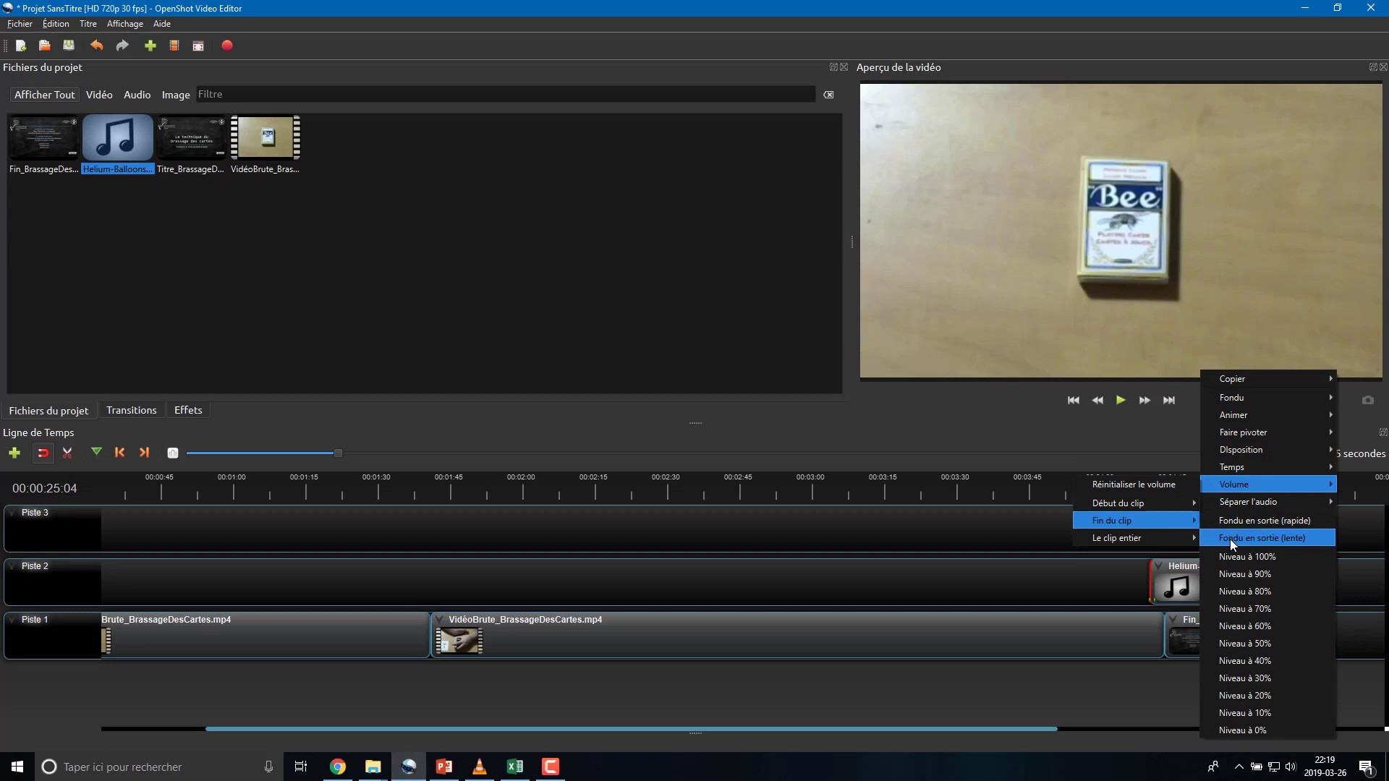
left_click(1262, 521)
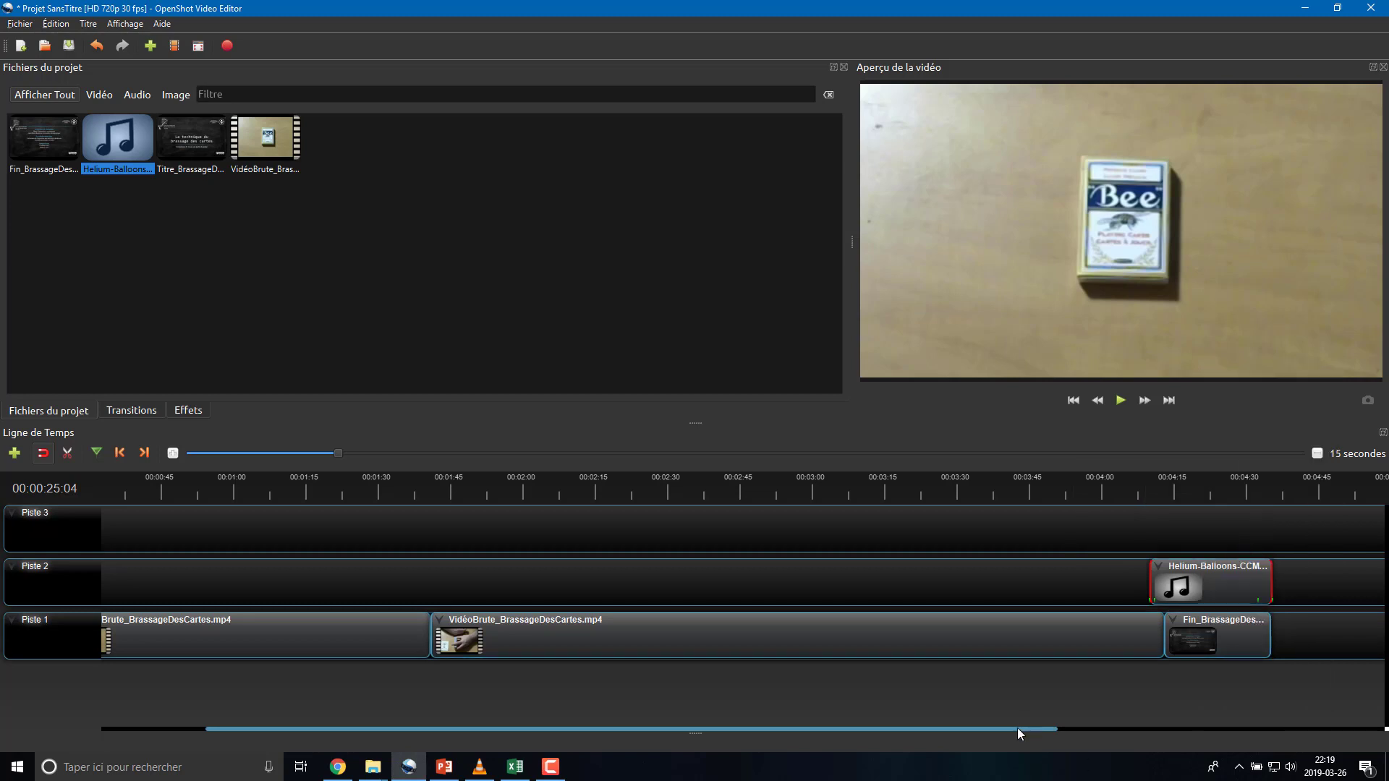
Step: Place a Grand losange transition over the junction between the two video clips on Piste 1
left_click_drag(1017, 728, 873, 728)
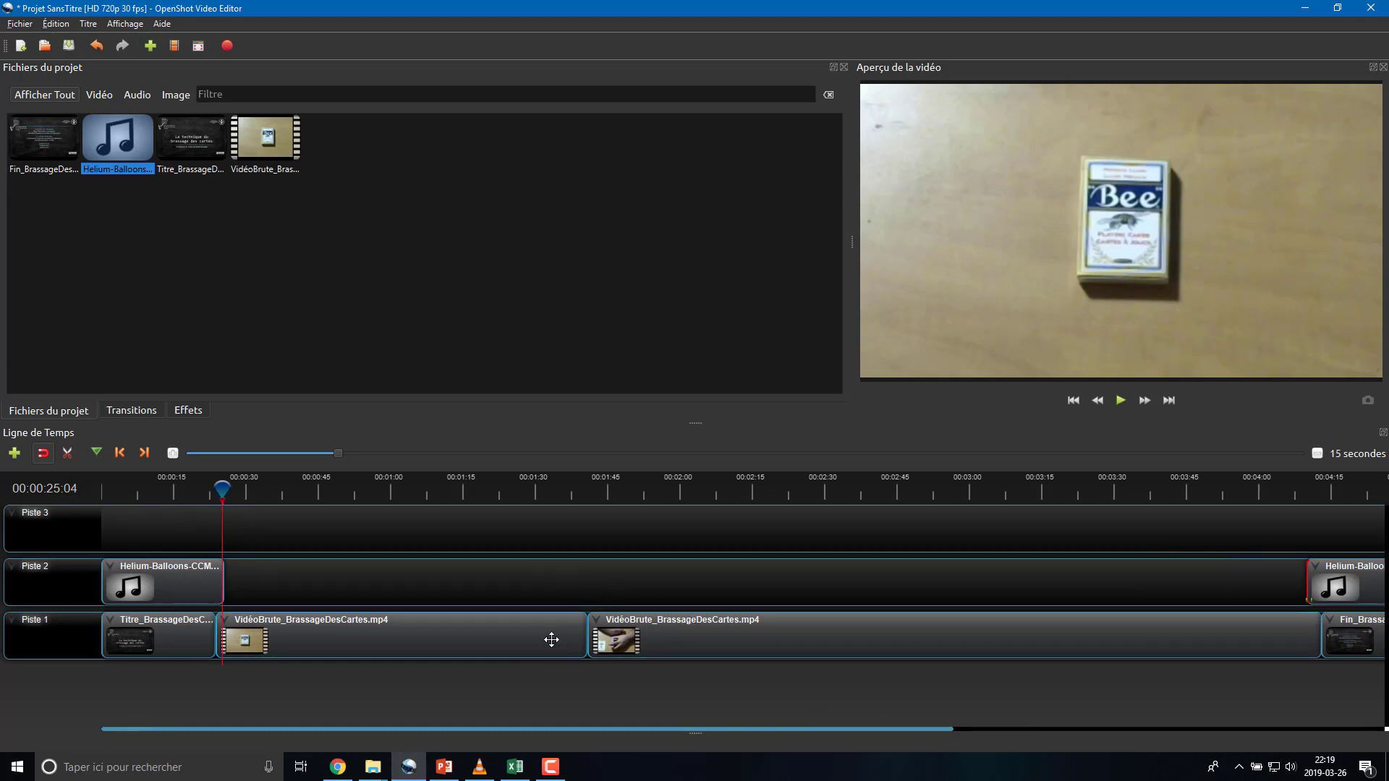
left_click(130, 412)
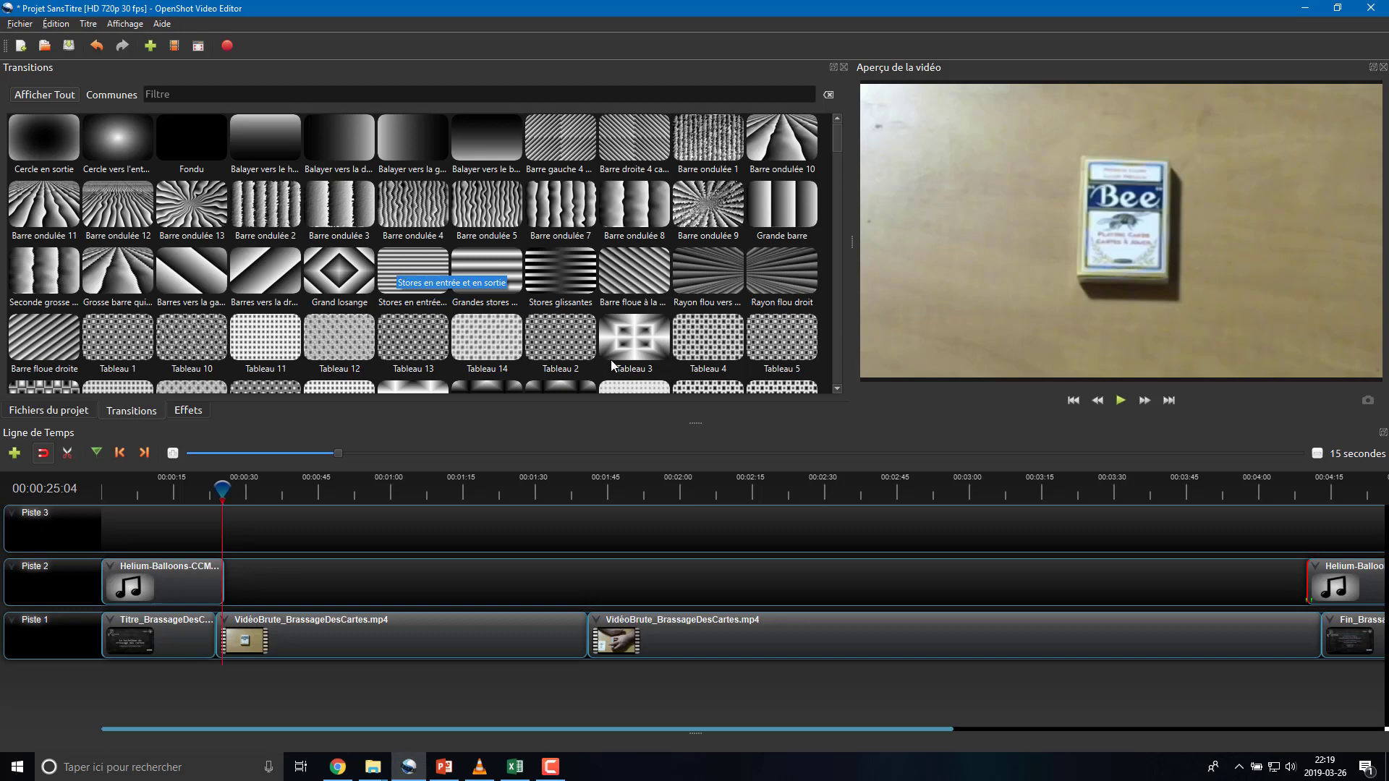
left_click_drag(340, 265, 585, 639)
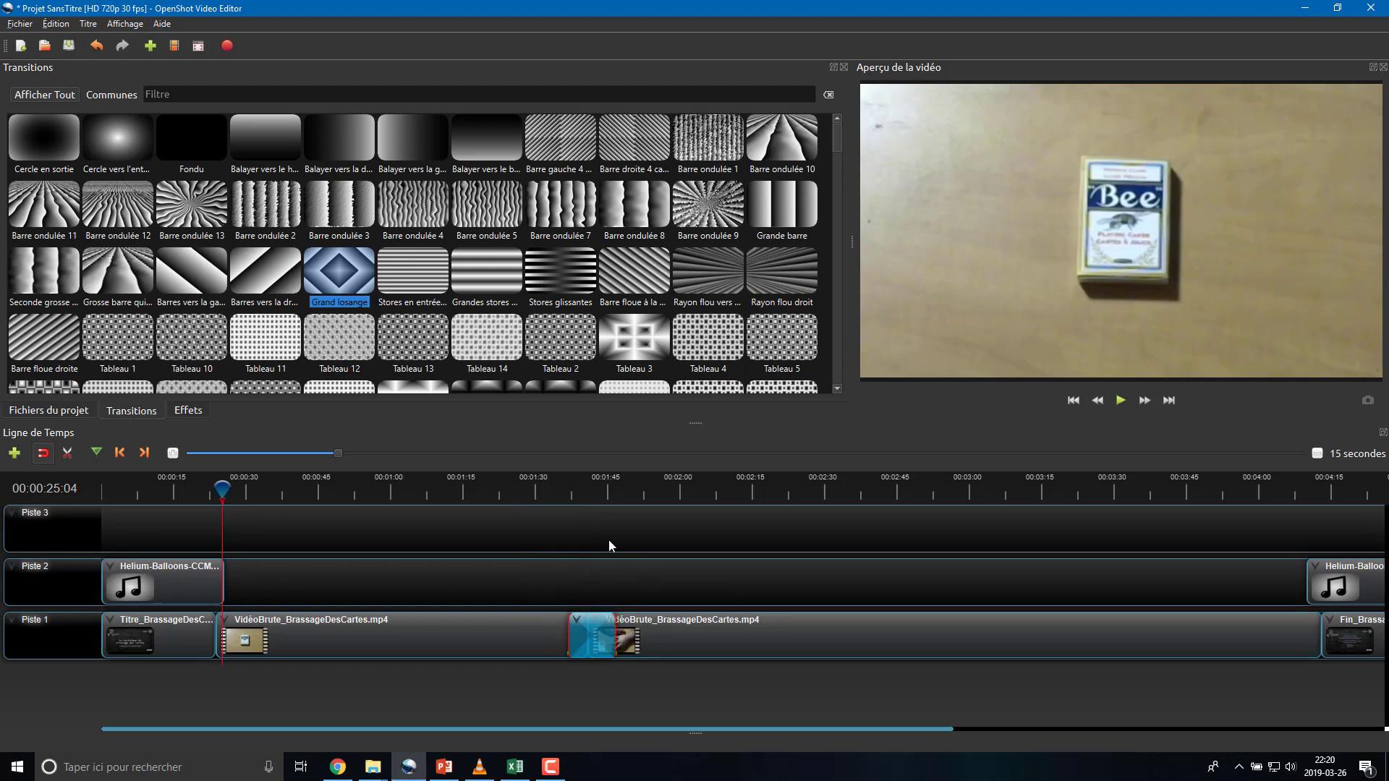
Step: Play the transition between the two video clips, starting at about 00:01:35 and pausing at about 00:01:44
left_click(550, 487)
left_click(563, 489)
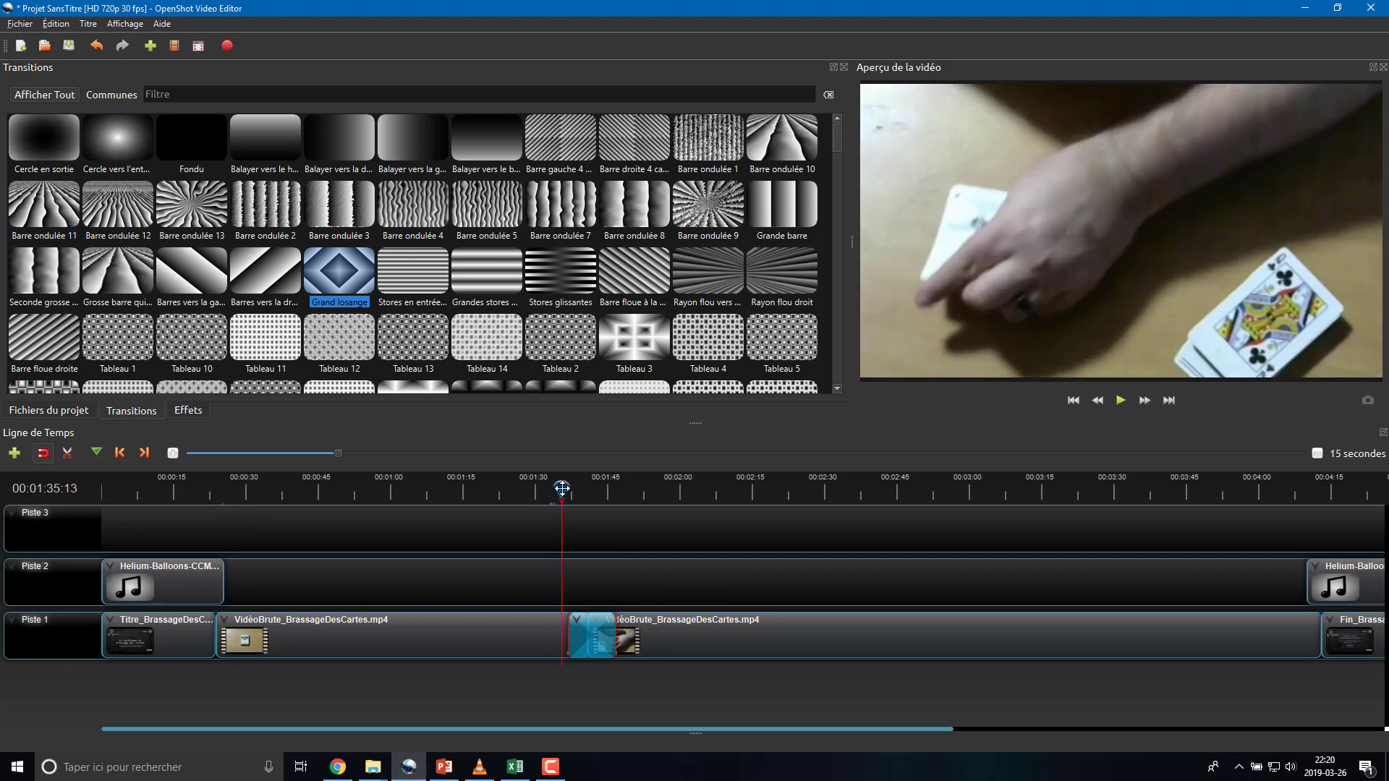
left_click_drag(562, 488, 563, 488)
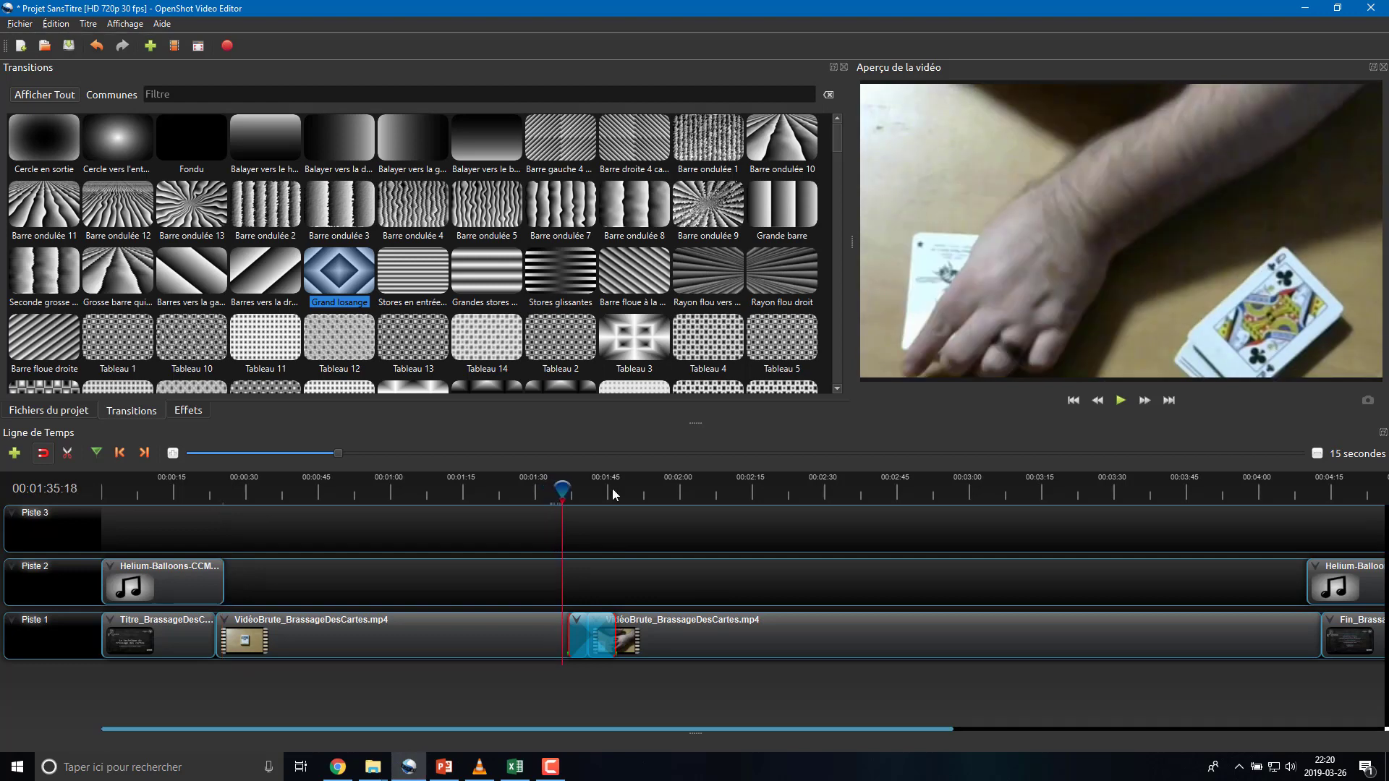
left_click(1121, 402)
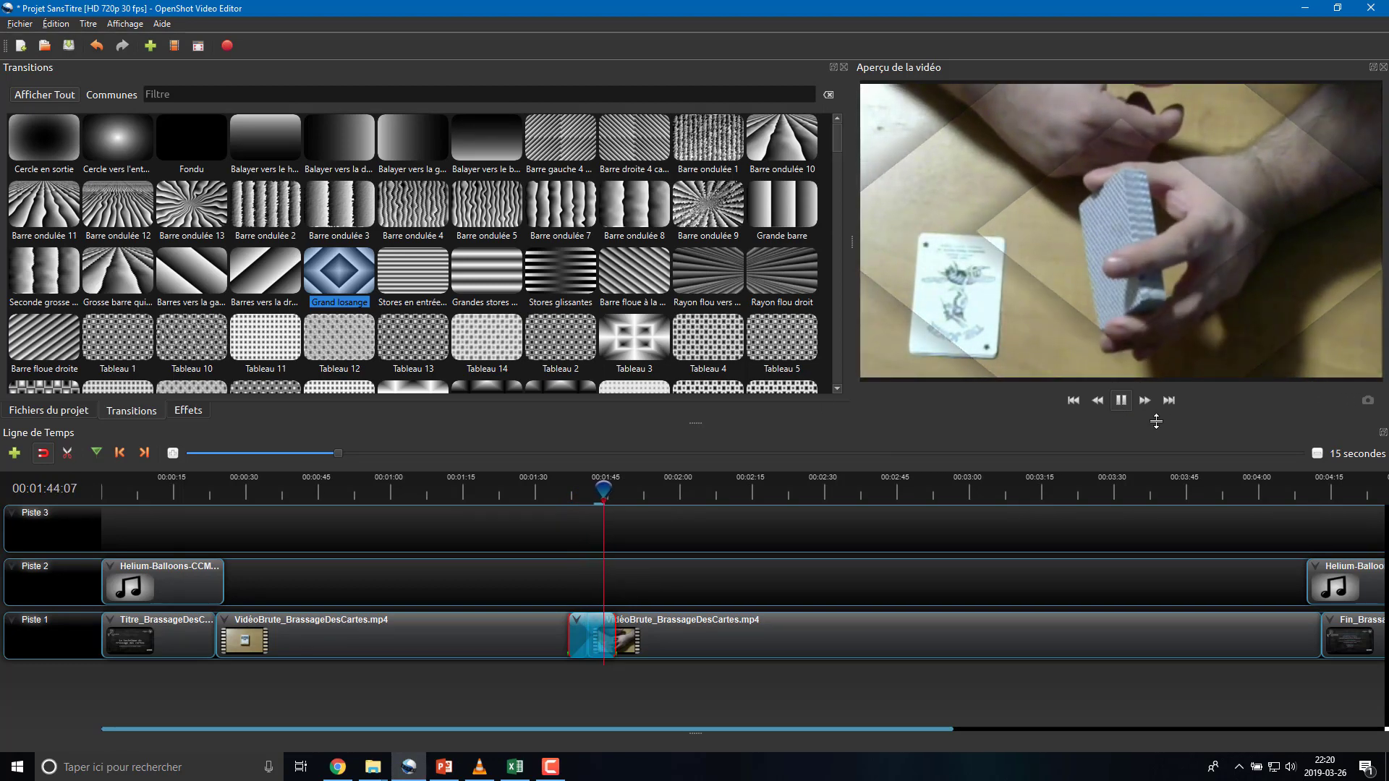
key("space")
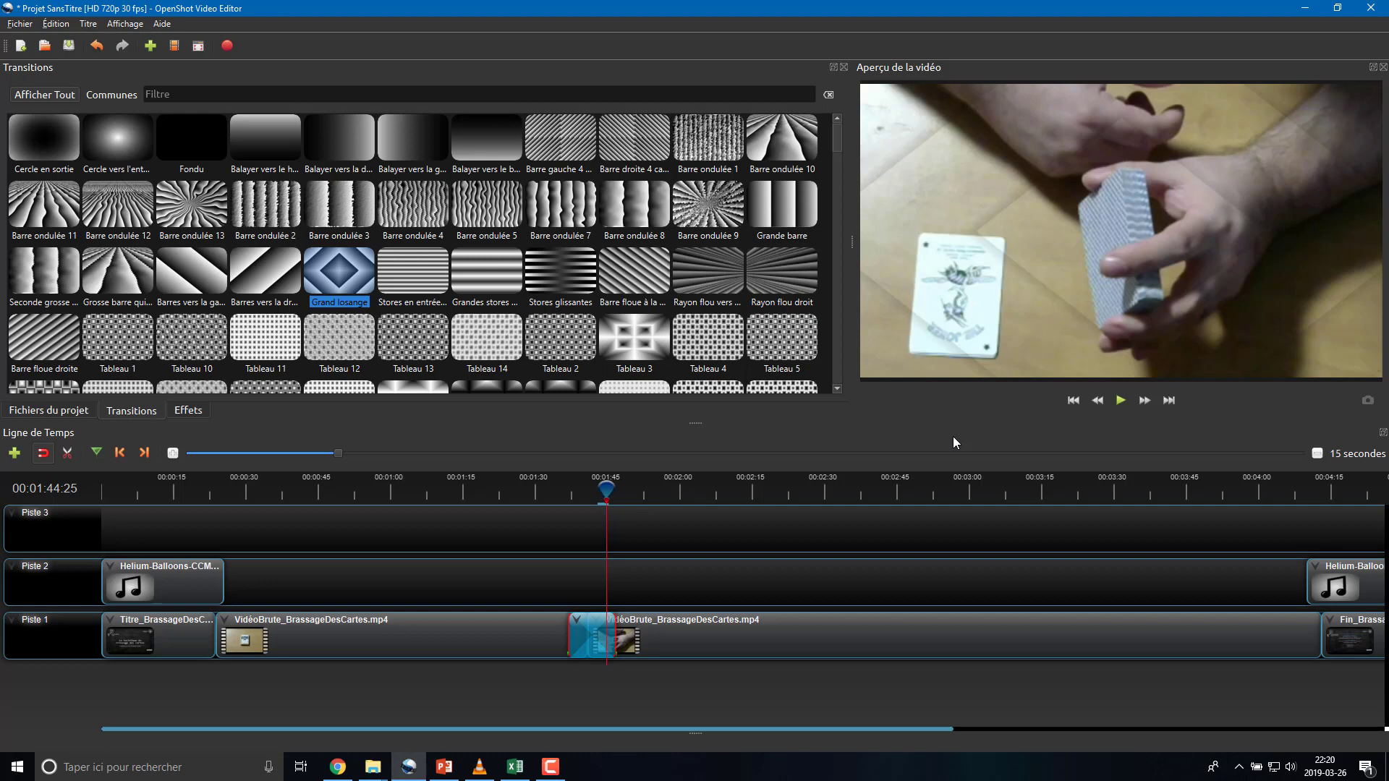
Step: Reverse and fit the Grand losange transition at the end of the first video clip, and add another at the second clip's start
right_click(590, 631)
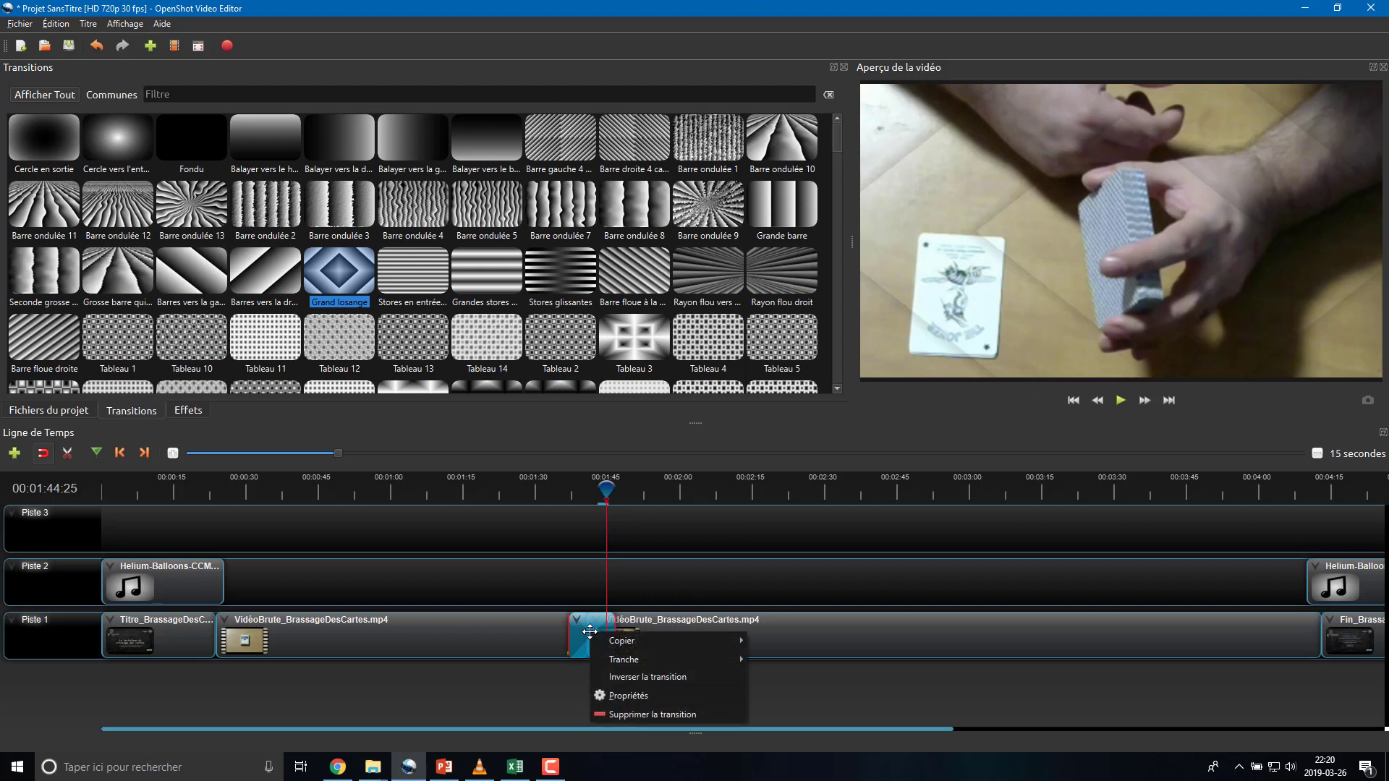
left_click(653, 675)
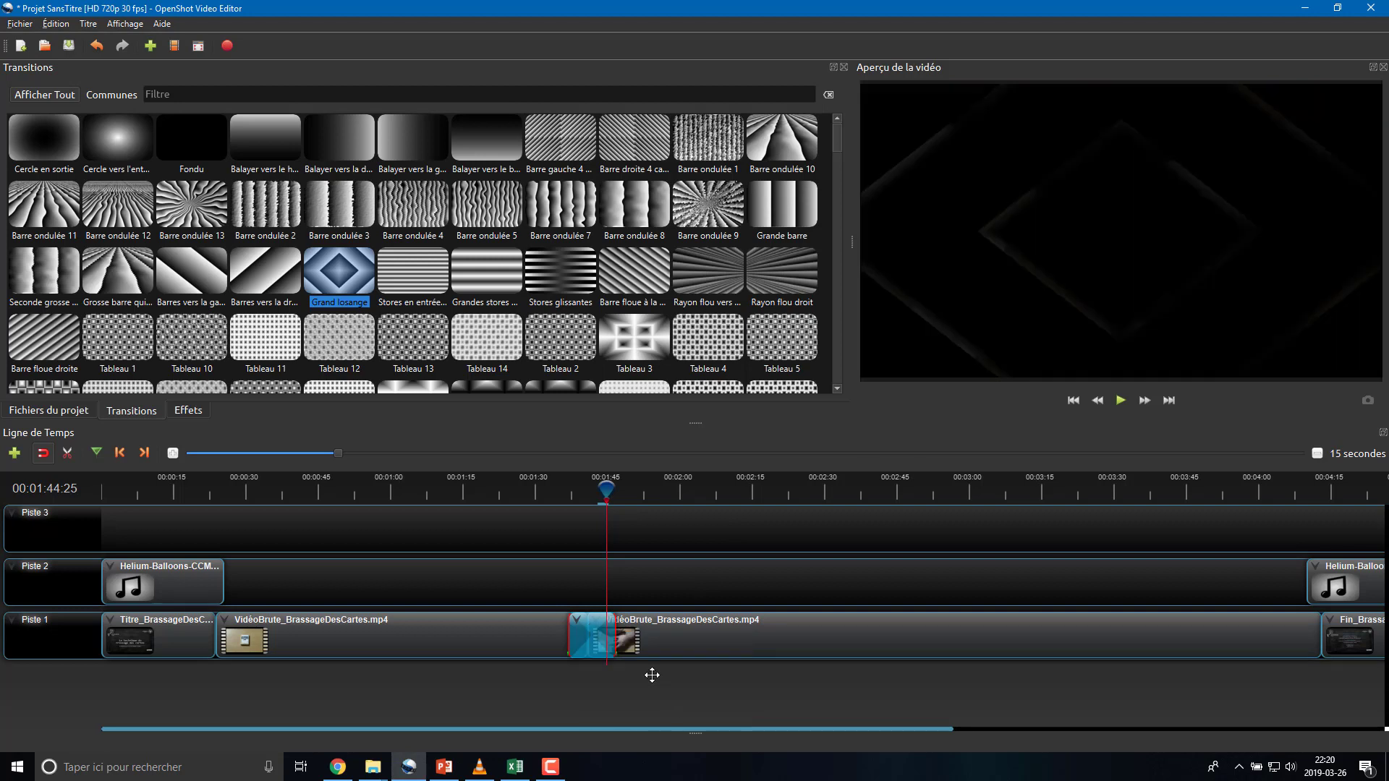
left_click_drag(596, 640, 560, 643)
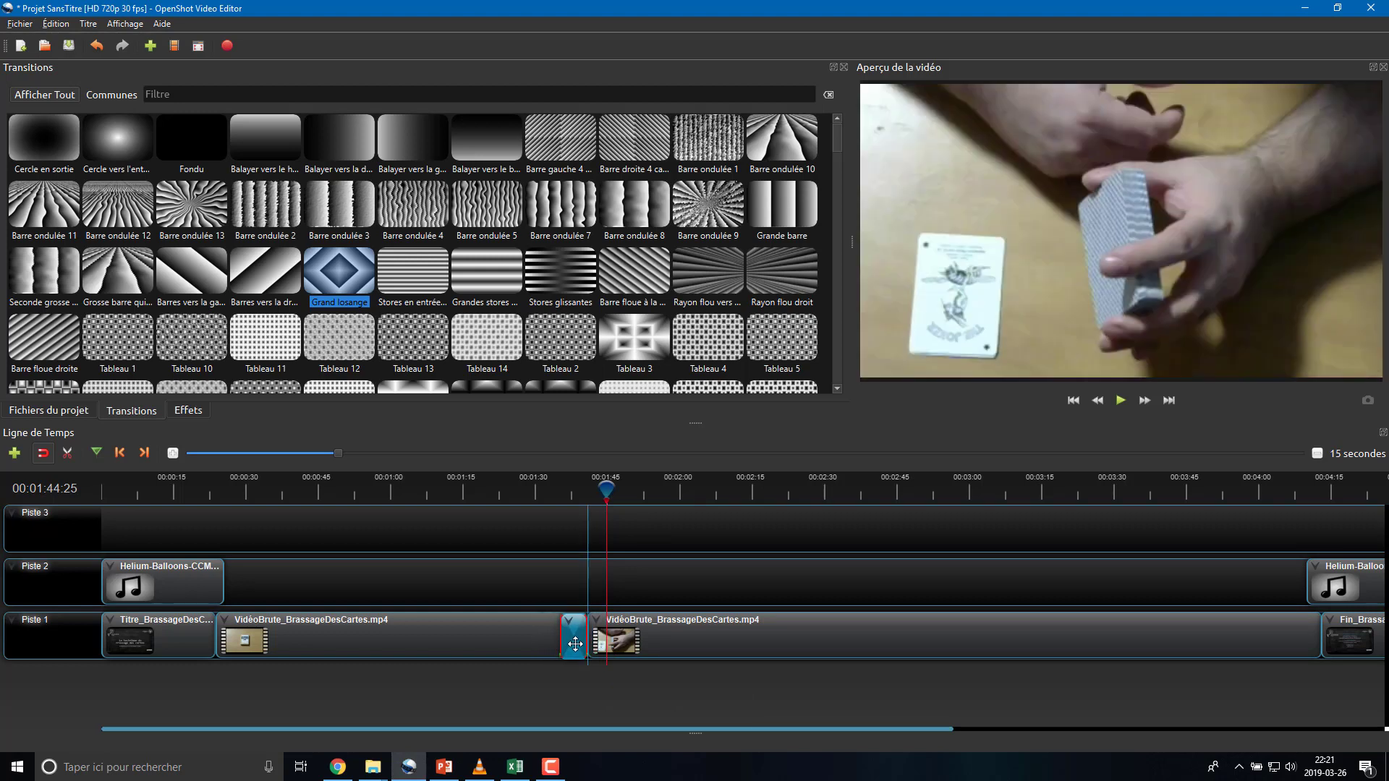
left_click_drag(368, 272, 610, 637)
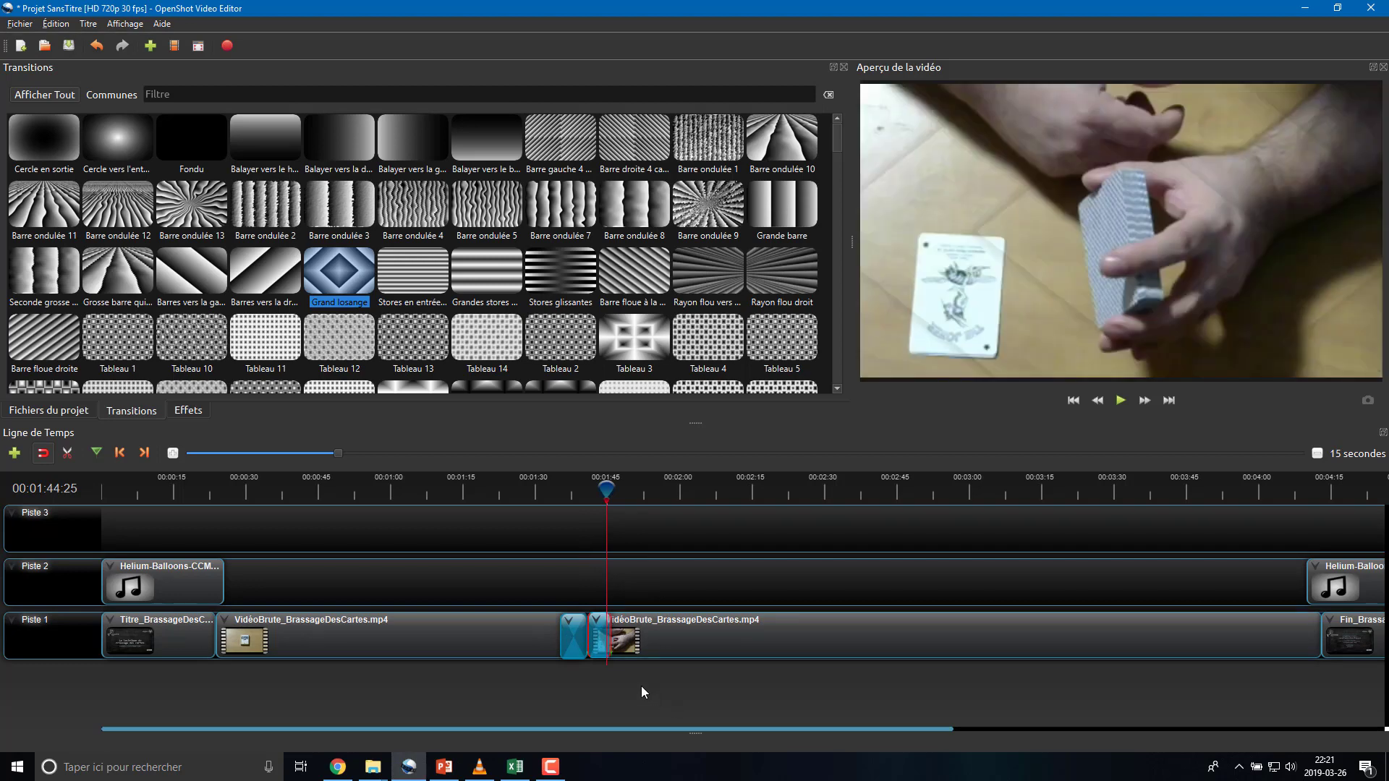
Step: Play the two Grand losange transitions, starting at about 00:01:34 and pausing at about 00:01:44
left_click_drag(604, 497, 557, 493)
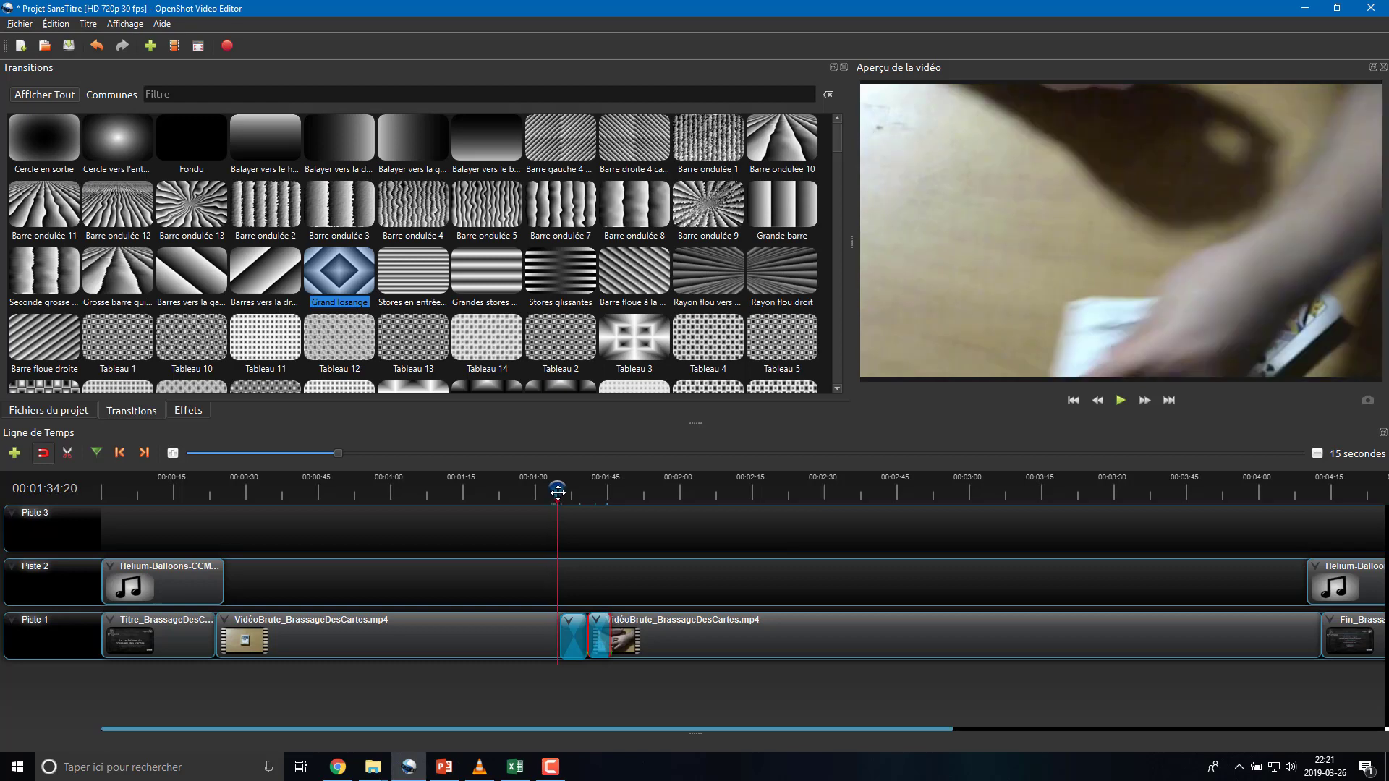
left_click(558, 486)
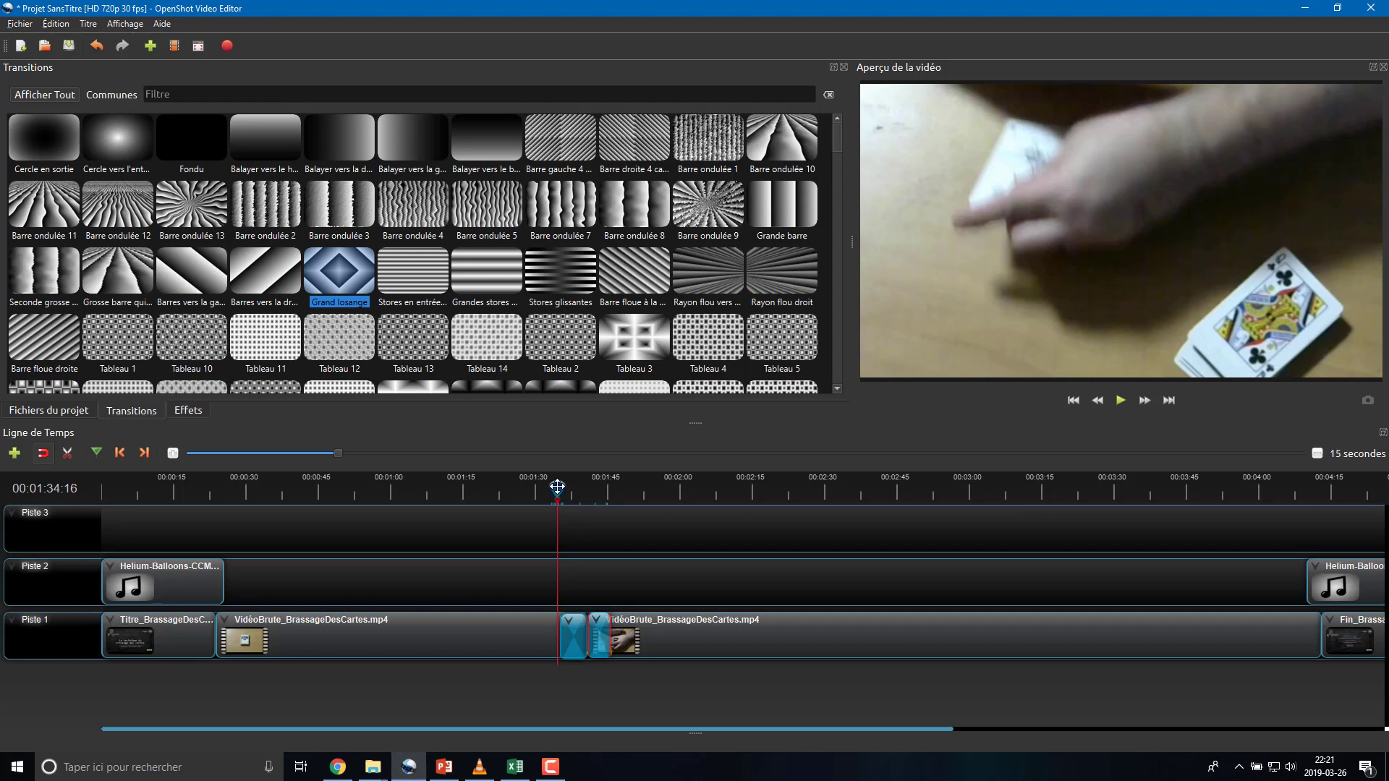
left_click(1125, 402)
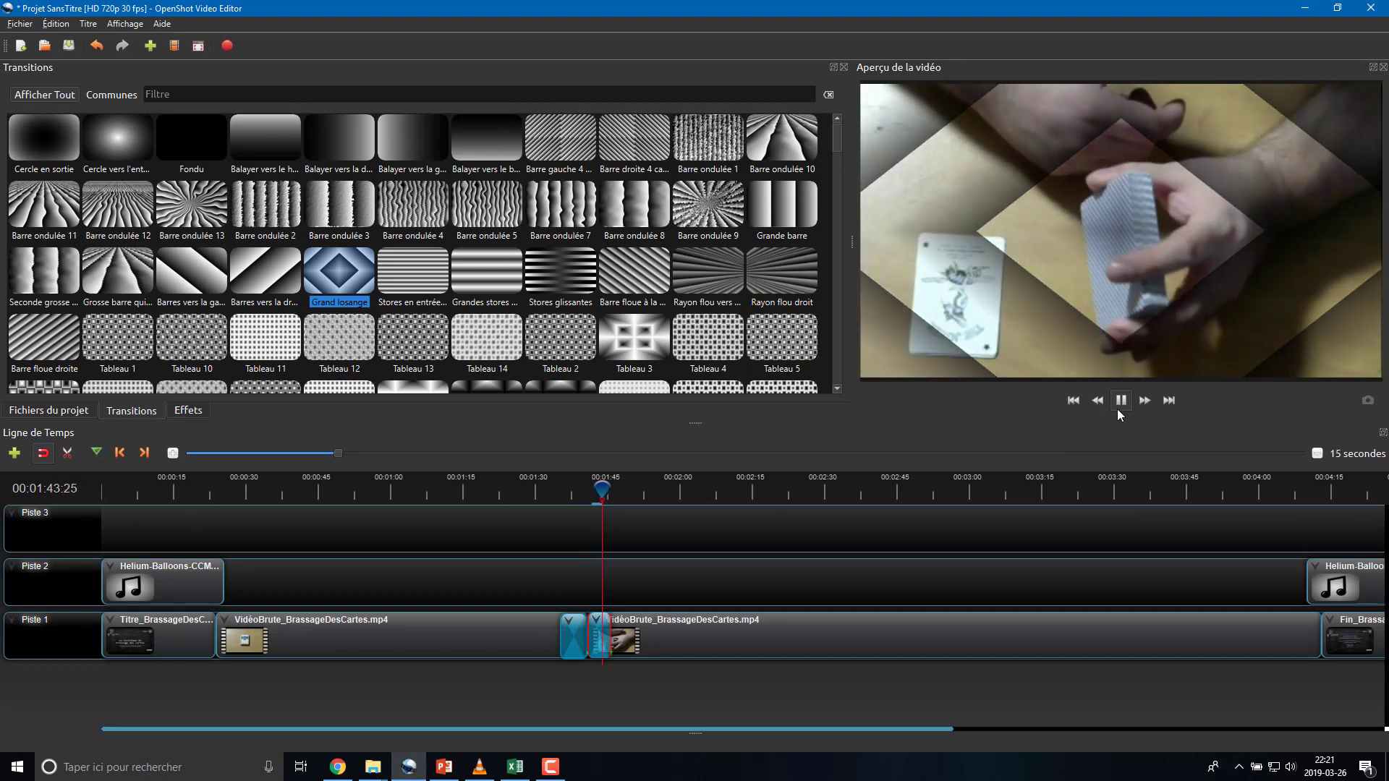
left_click(1120, 402)
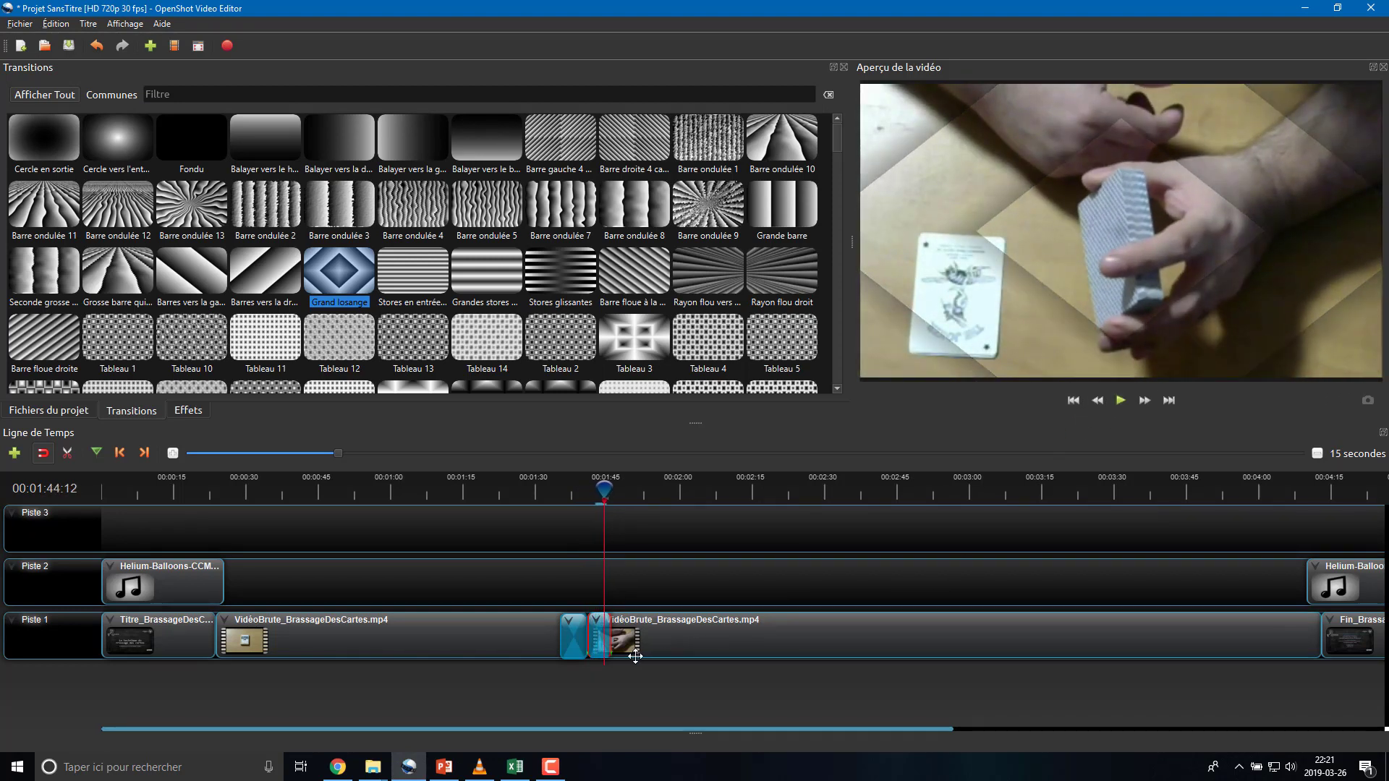
Step: Shorten and shift the two Grand losange transitions so they sit side by side over the junction of the video clips
left_click(583, 646)
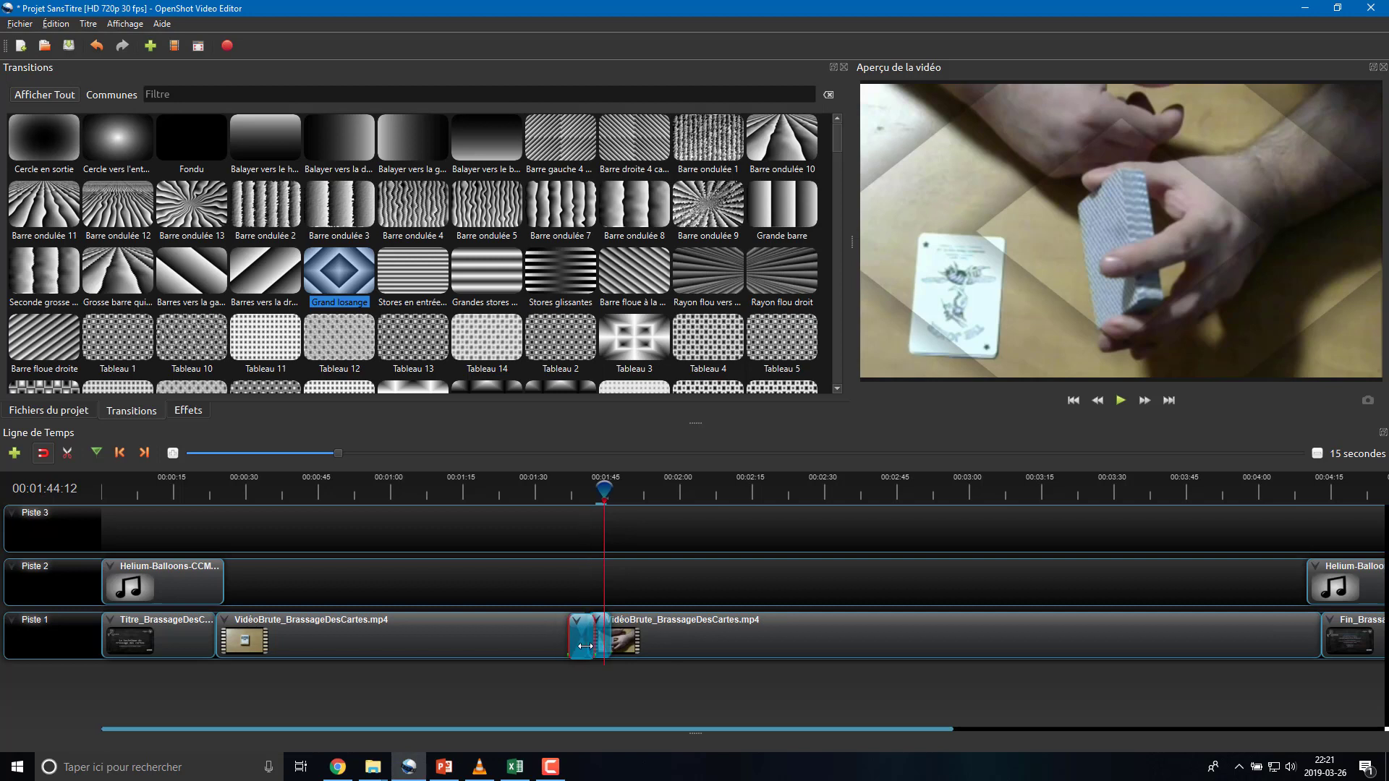
left_click_drag(599, 645, 594, 646)
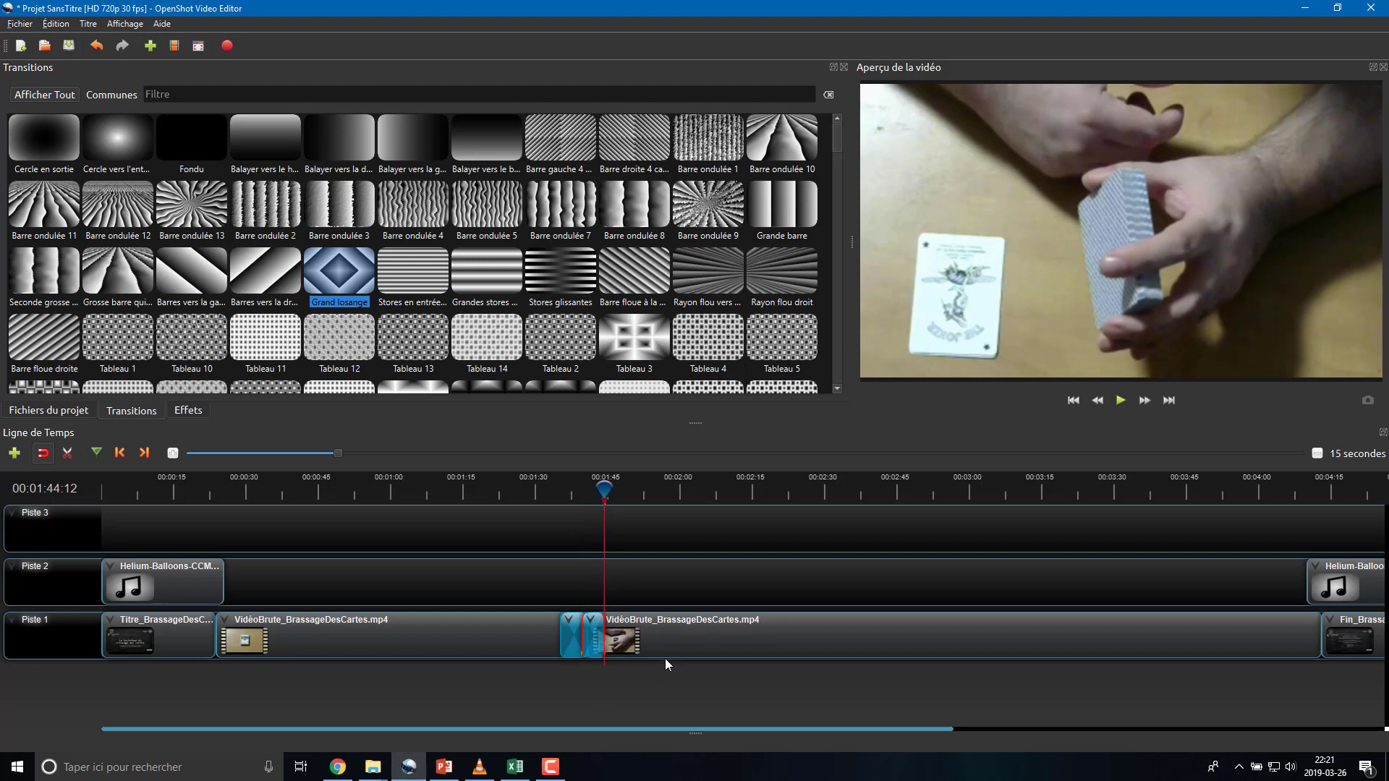
Step: Move the playhead back over the title image, to about 00:00:02, and return the timeline to its beginning
left_click_drag(737, 730, 540, 720)
left_click_drag(604, 490, 78, 486)
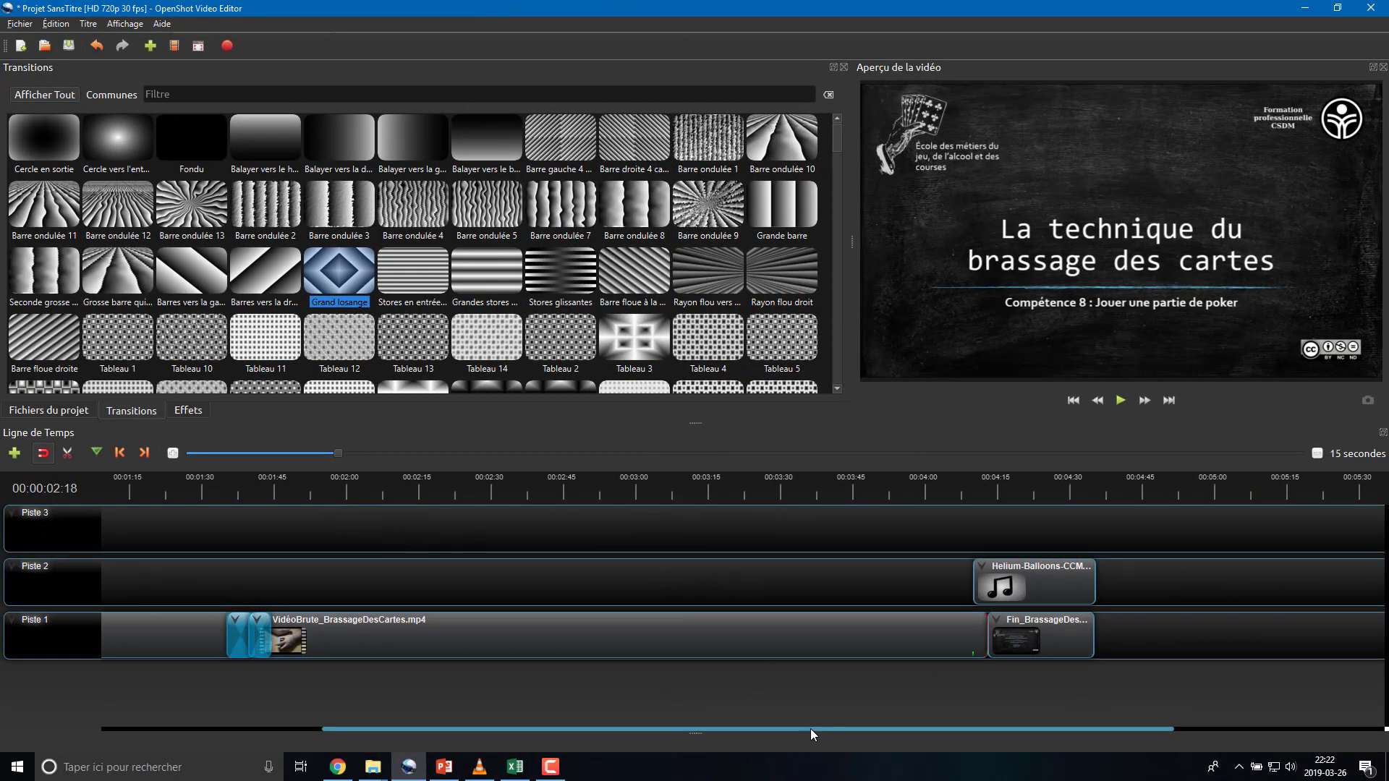
left_click_drag(814, 732, 391, 693)
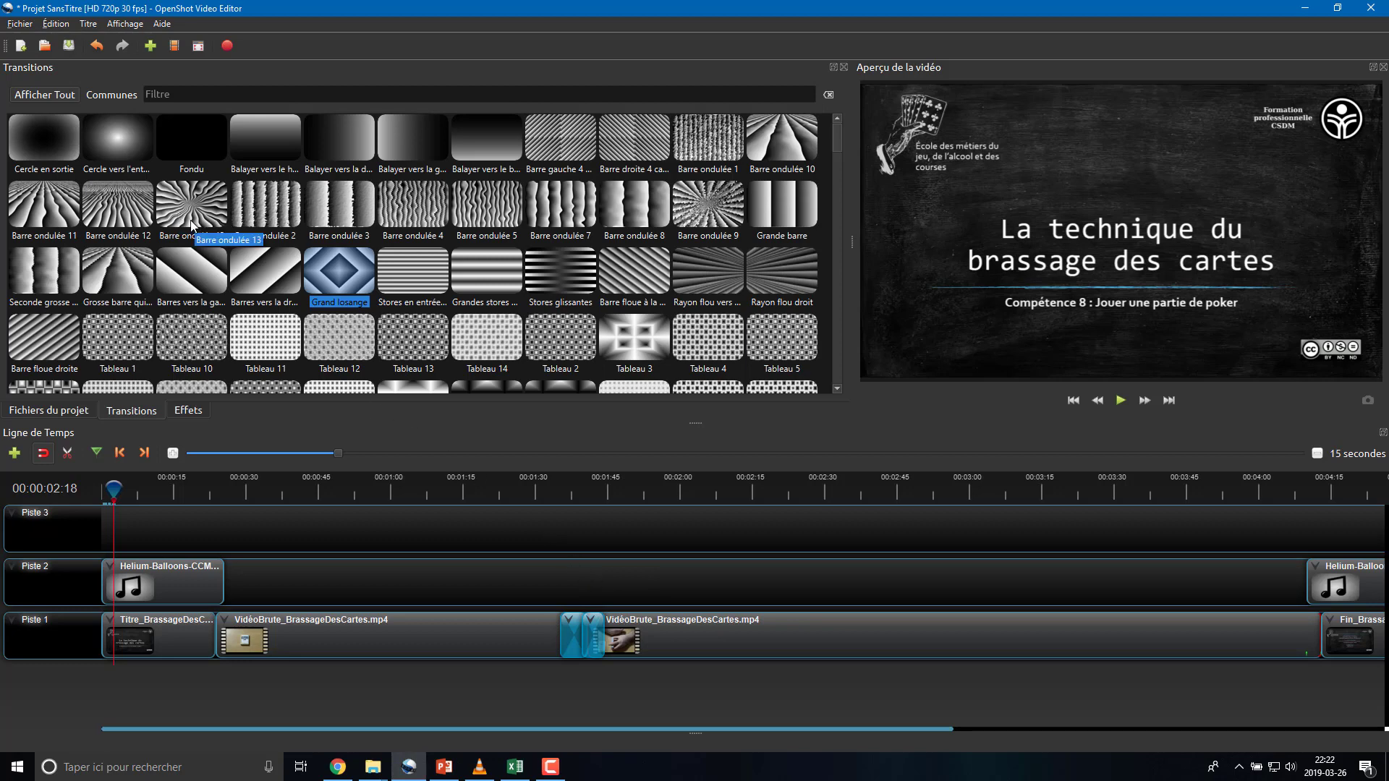
left_click(26, 27)
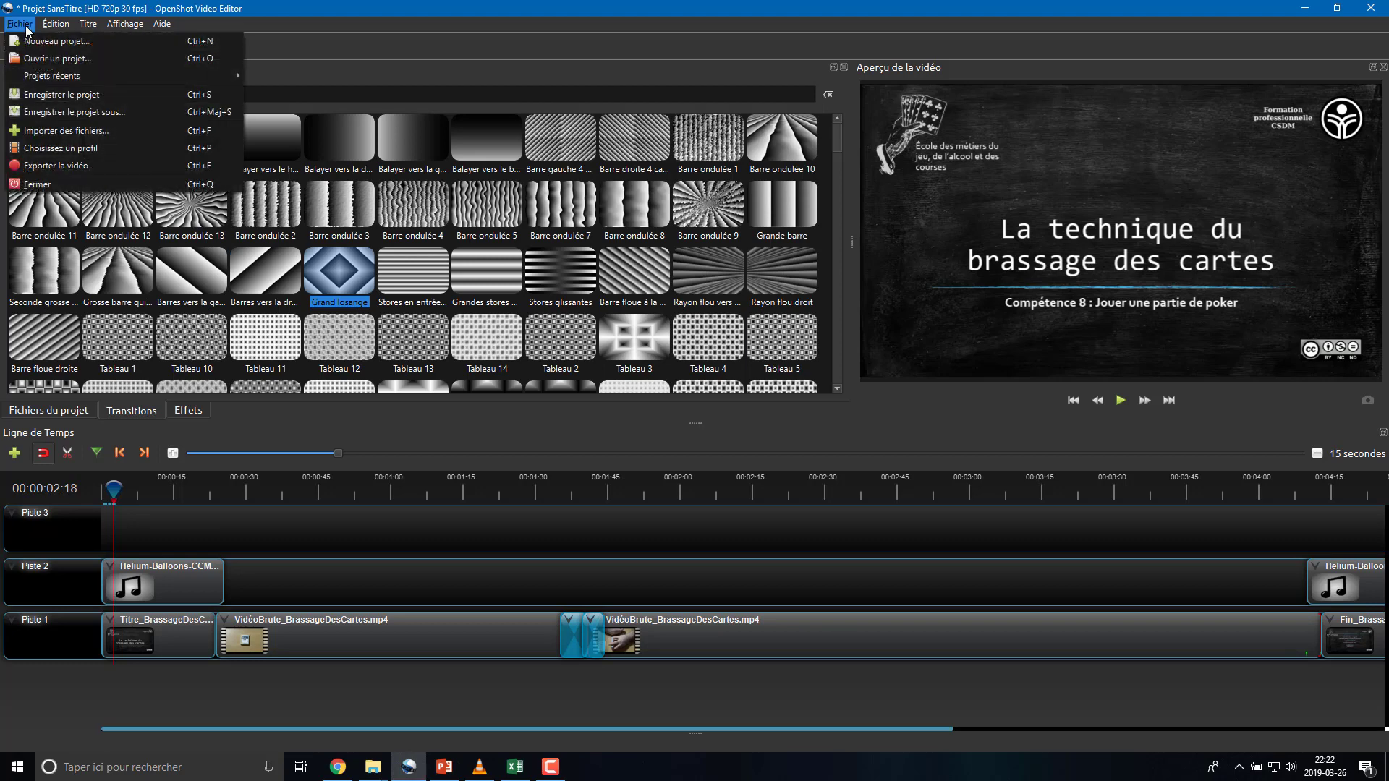
left_click(104, 99)
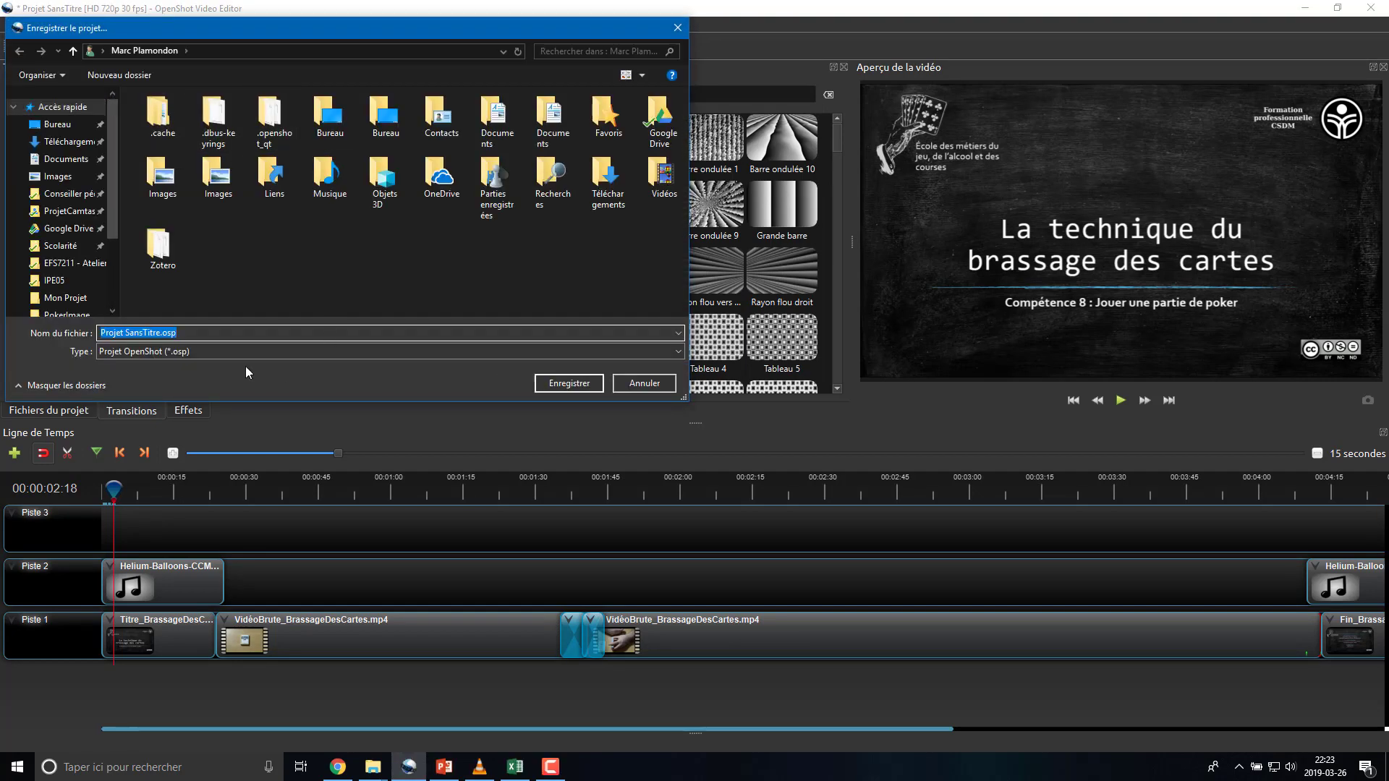
left_click(636, 383)
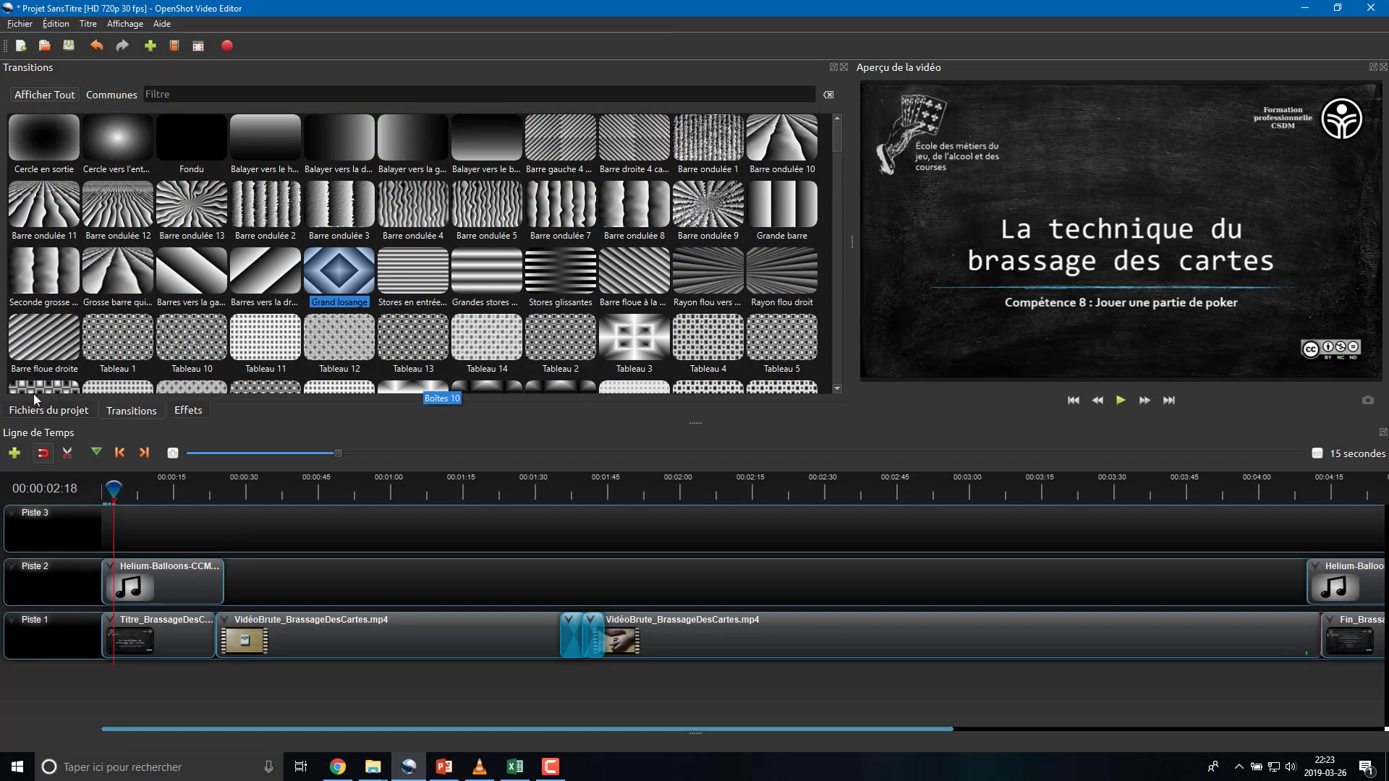
Step: Start exporting the video and set its file name to Comp8_BrassageCartes
left_click(46, 411)
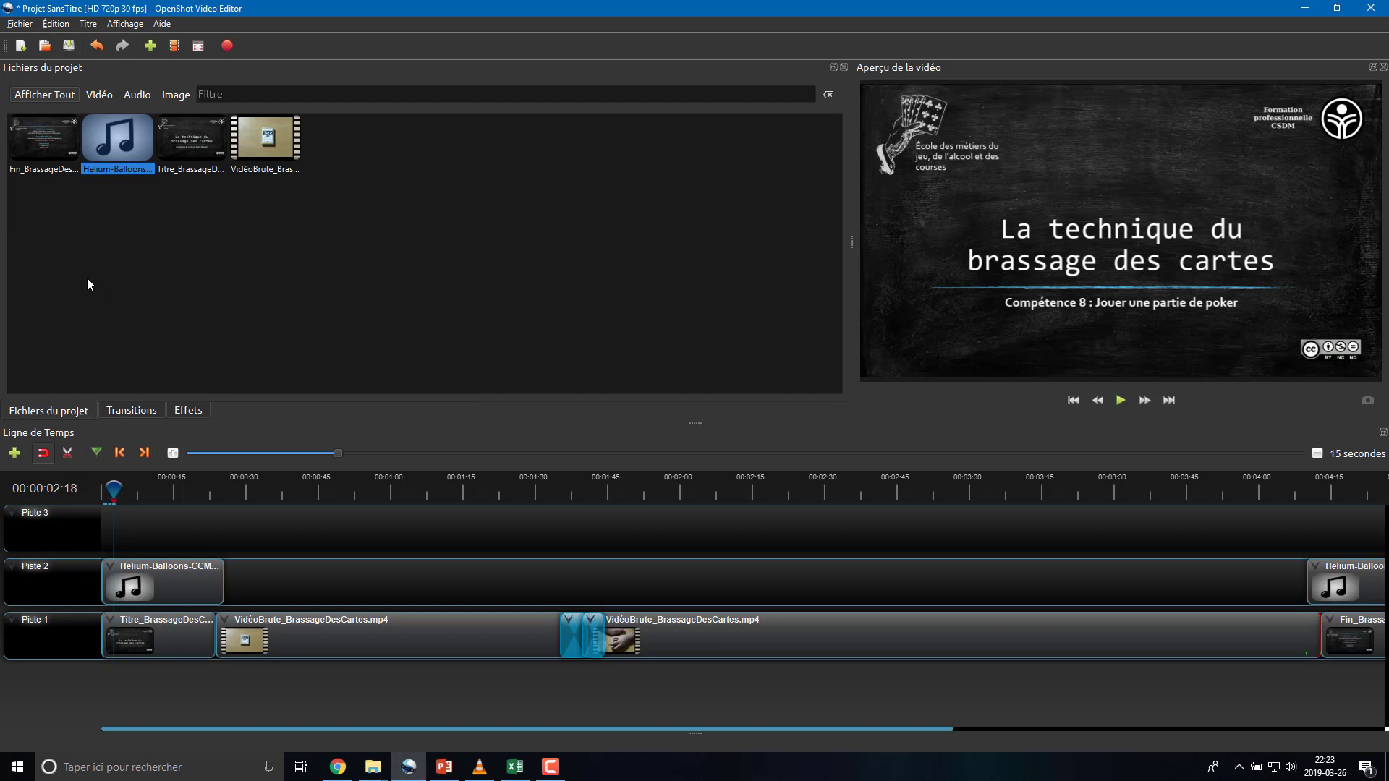
left_click(226, 49)
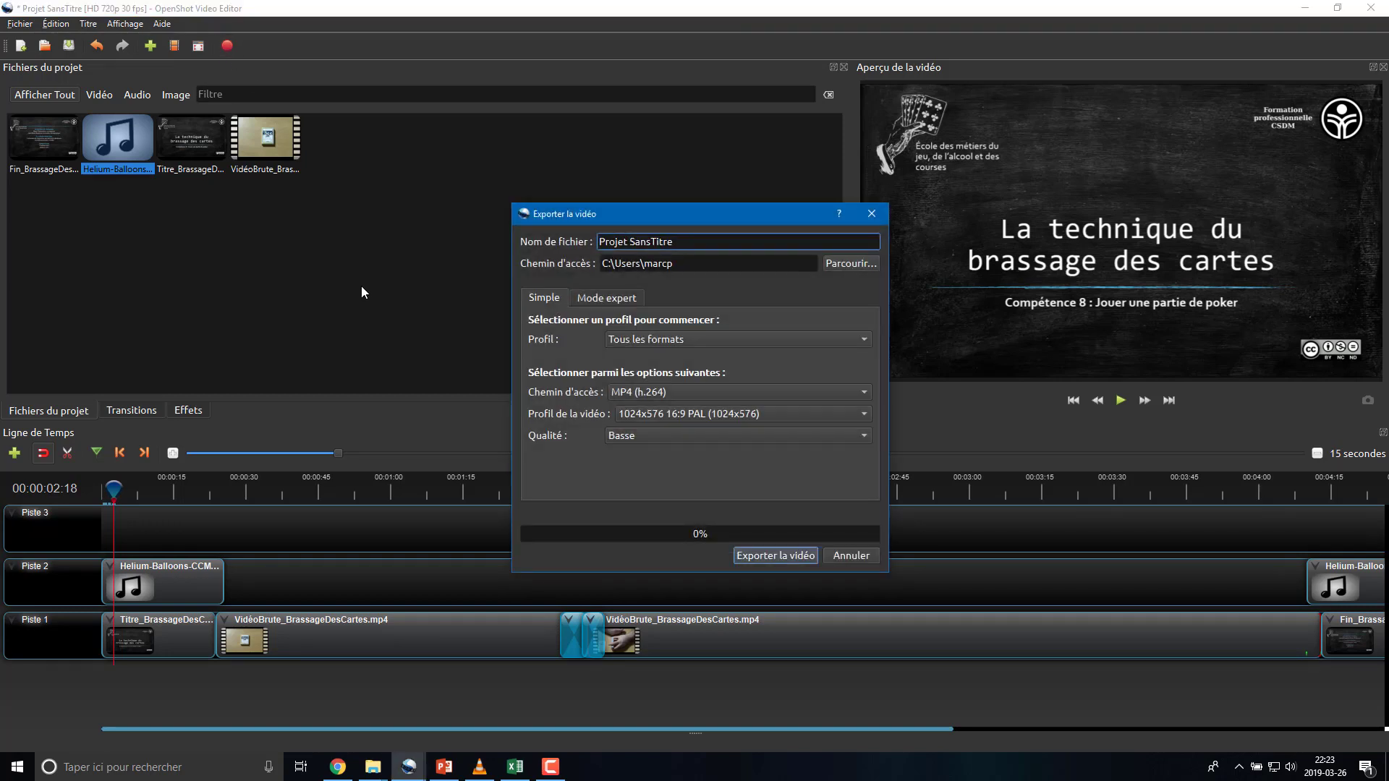
key("ctrl+a")
type("cOMP8_bRASSAGEd")
key("BackSpace")
type("cARTES")
key("ctrl+a")
type("Comp8_BrassageCartes")
Step: Choose the Bureau (Desktop) folder as the export destination
left_click(708, 269)
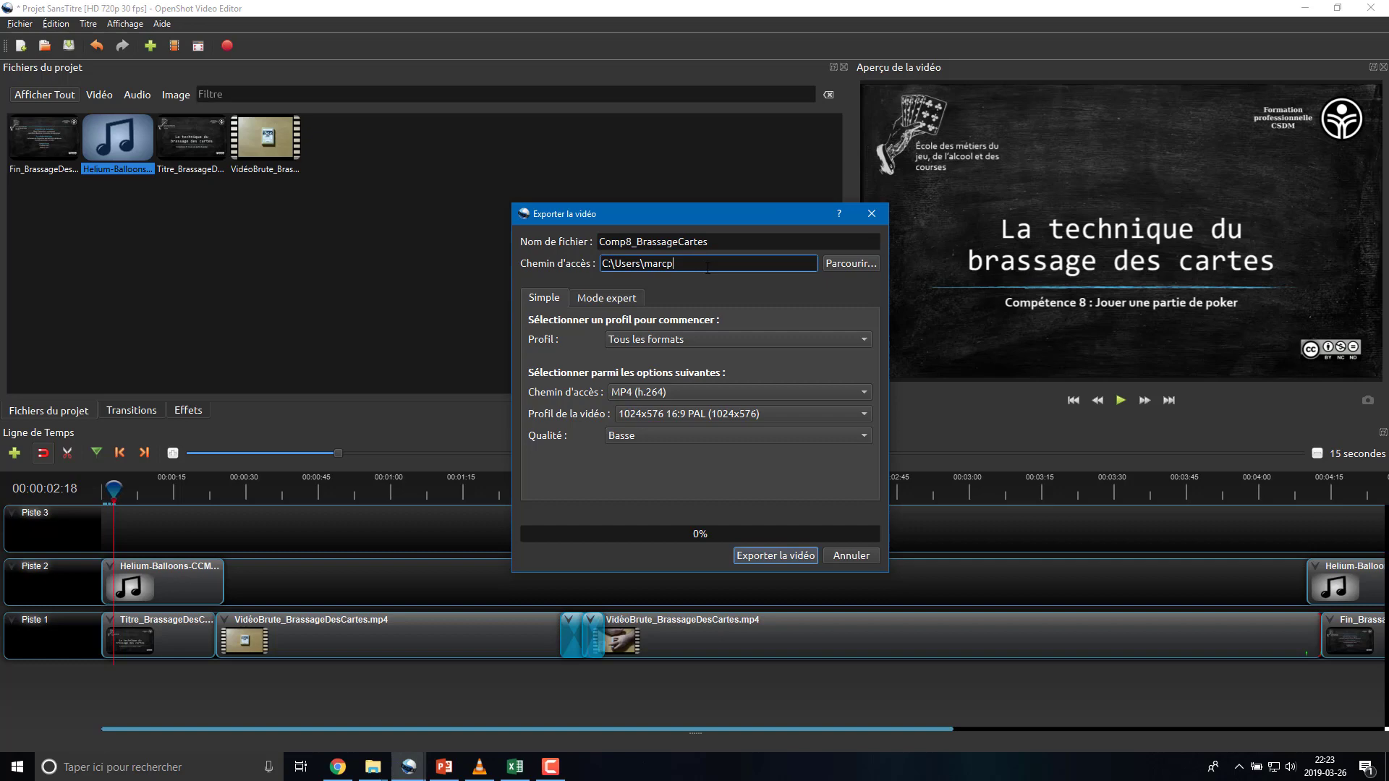
left_click(844, 265)
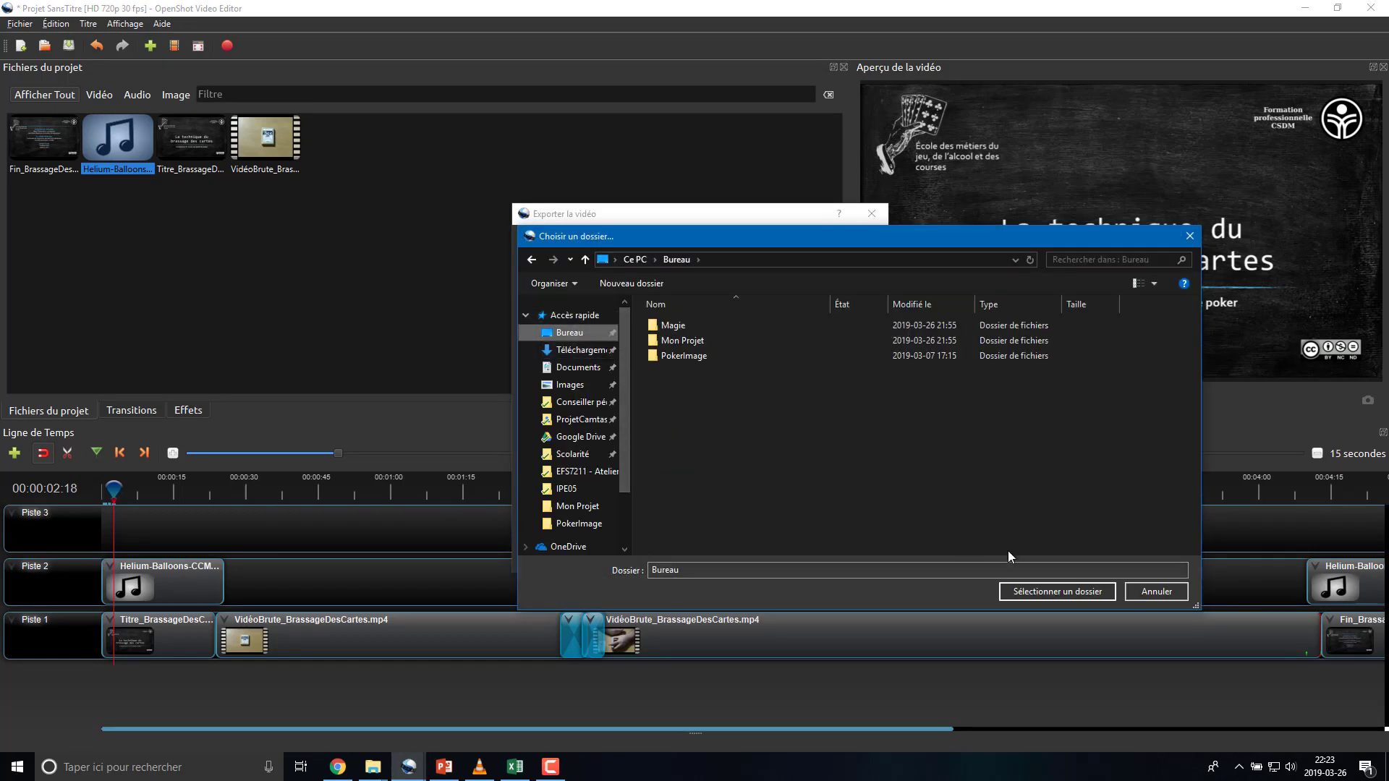
left_click(1020, 591)
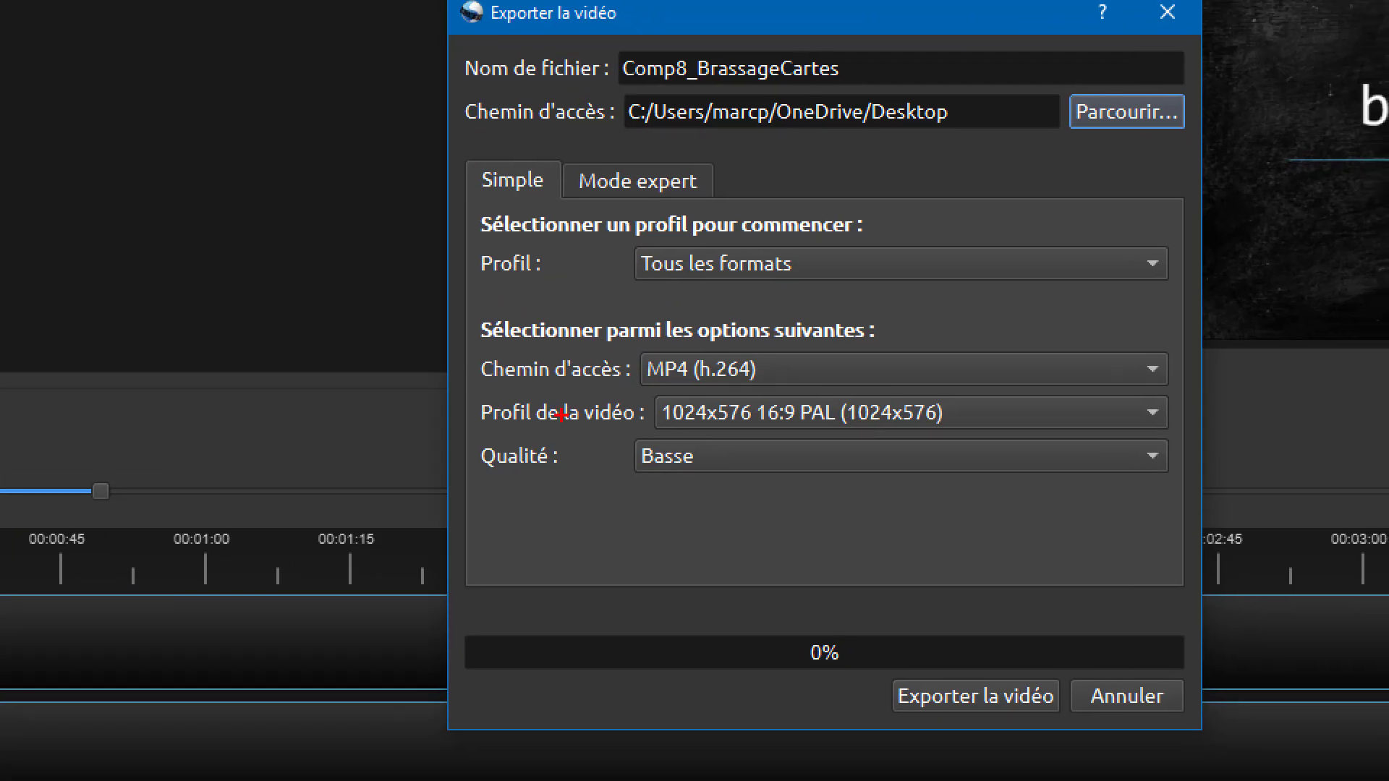
left_click_drag(479, 393, 1179, 439)
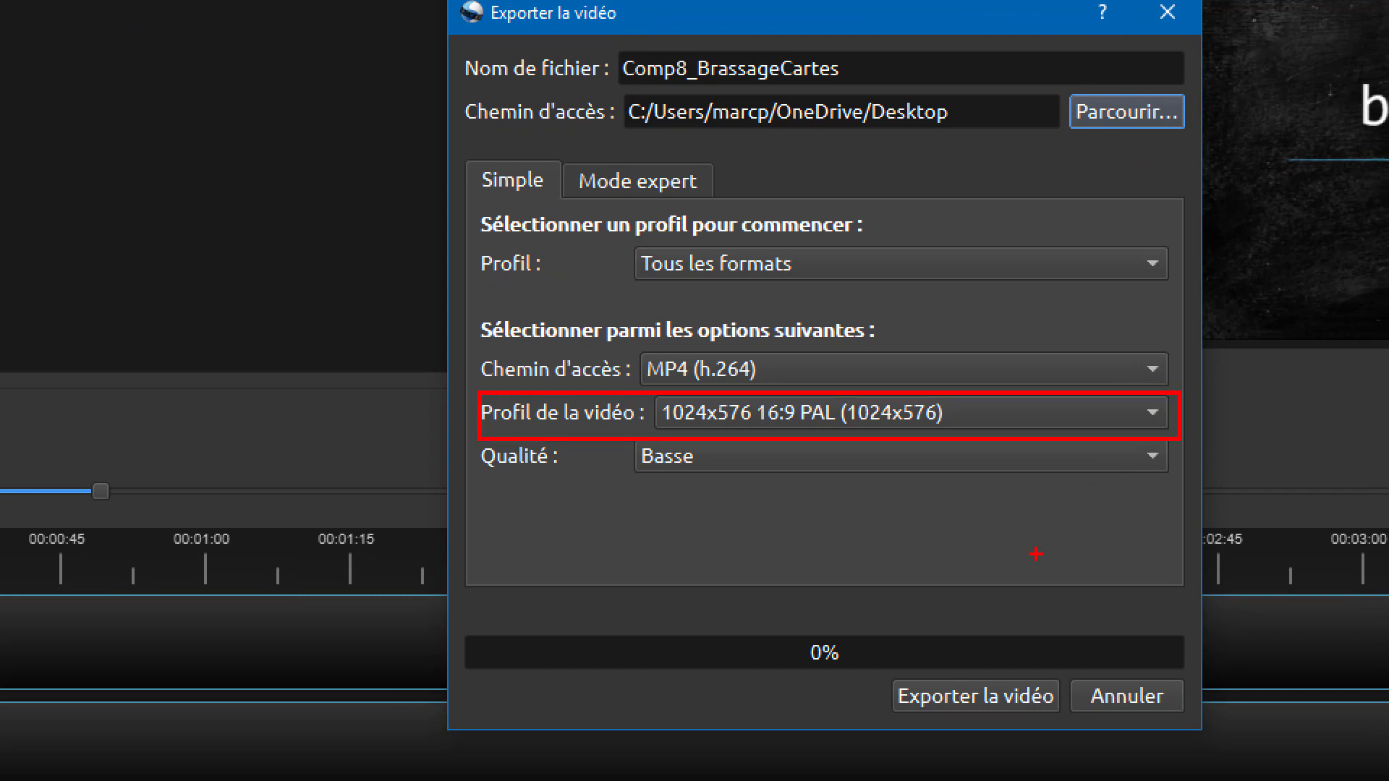
mouse_move(476, 440)
left_mouse_down()
mouse_move(531, 477)
mouse_move(1179, 483)
left_mouse_up()
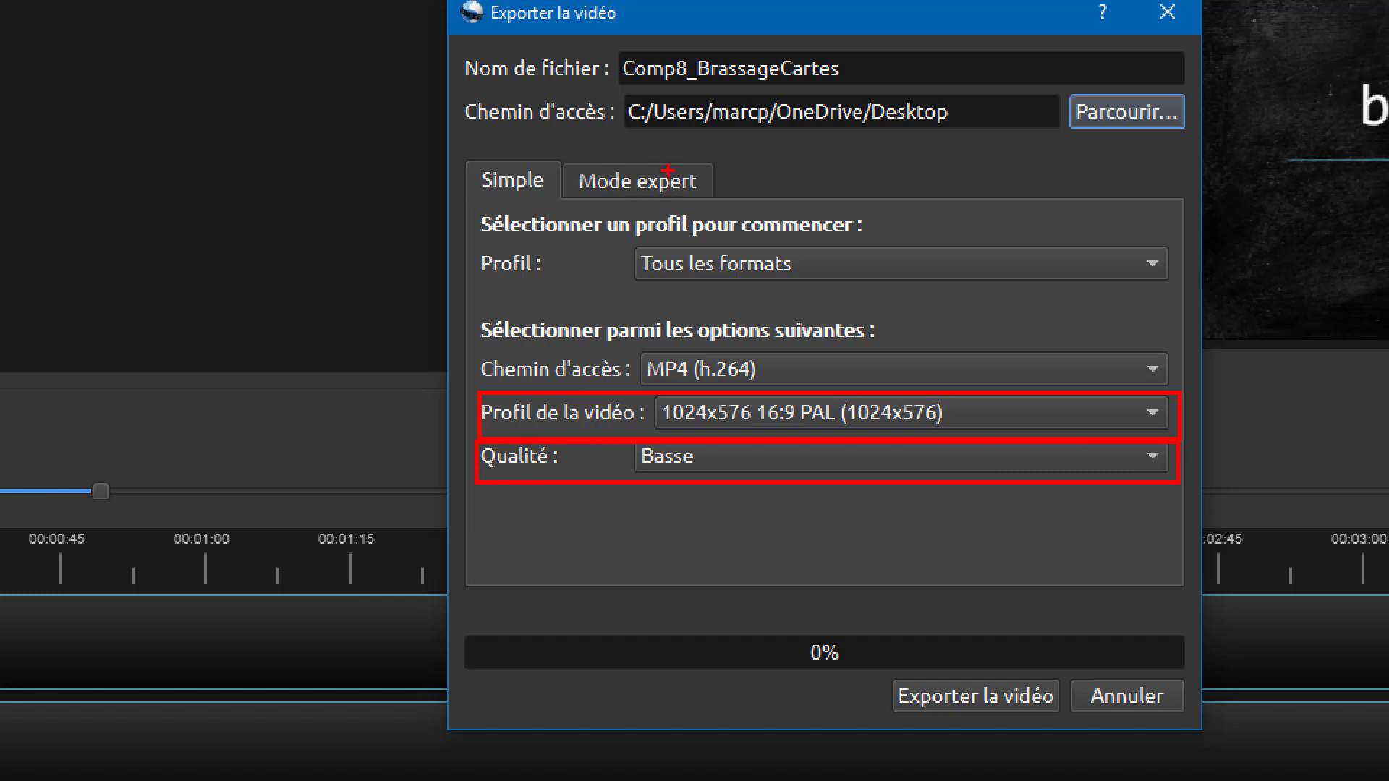
left_click_drag(638, 165, 666, 206)
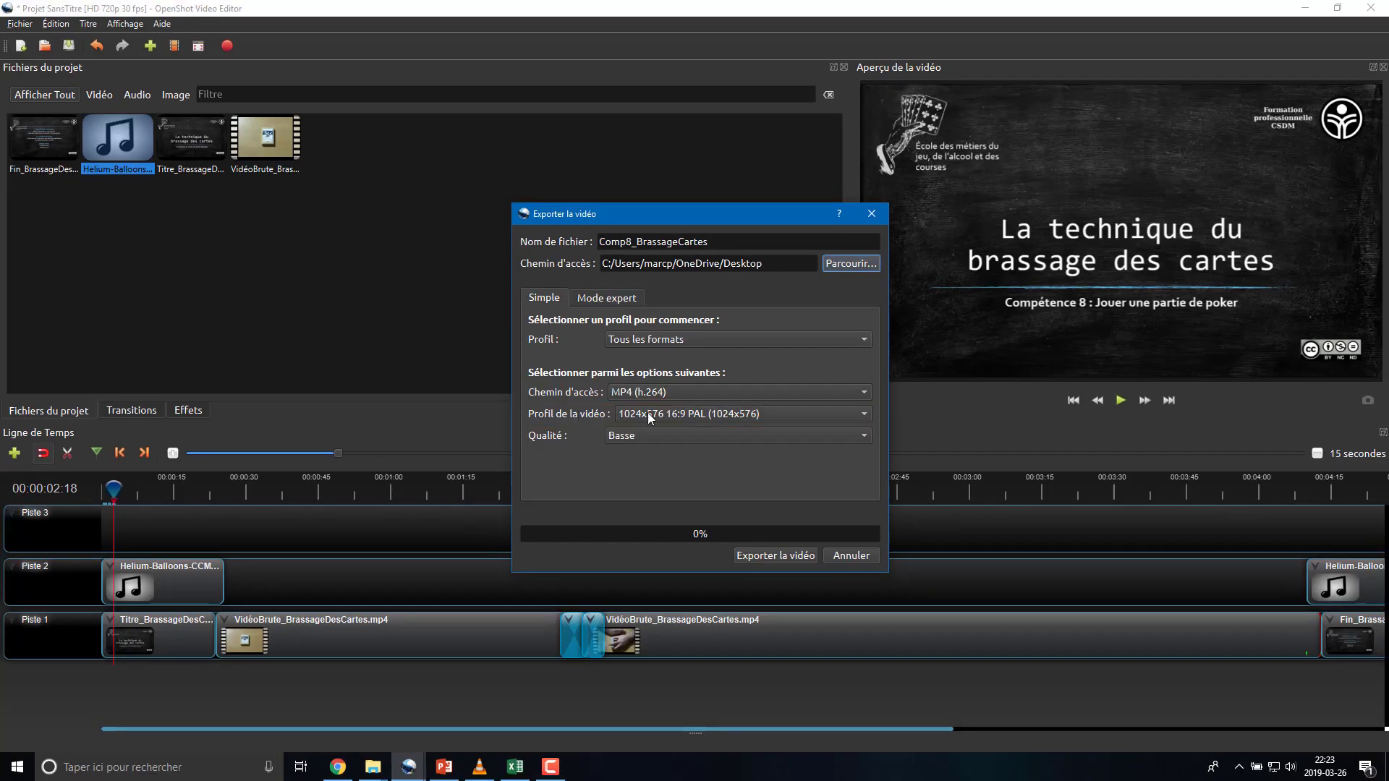
Step: Set the export's video profile to HD 1080p 30 fps (1920x1080) and its quality to Haute
left_click(715, 411)
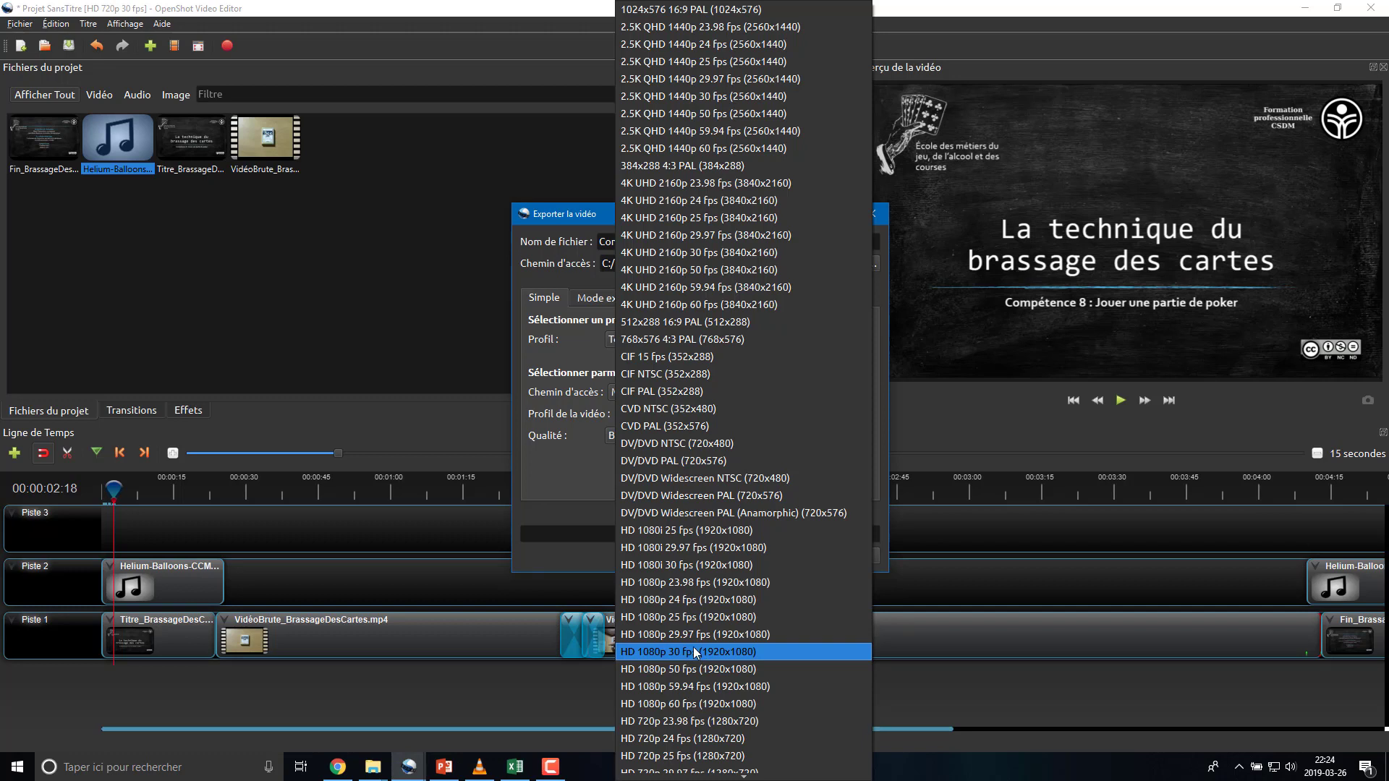
left_click(742, 653)
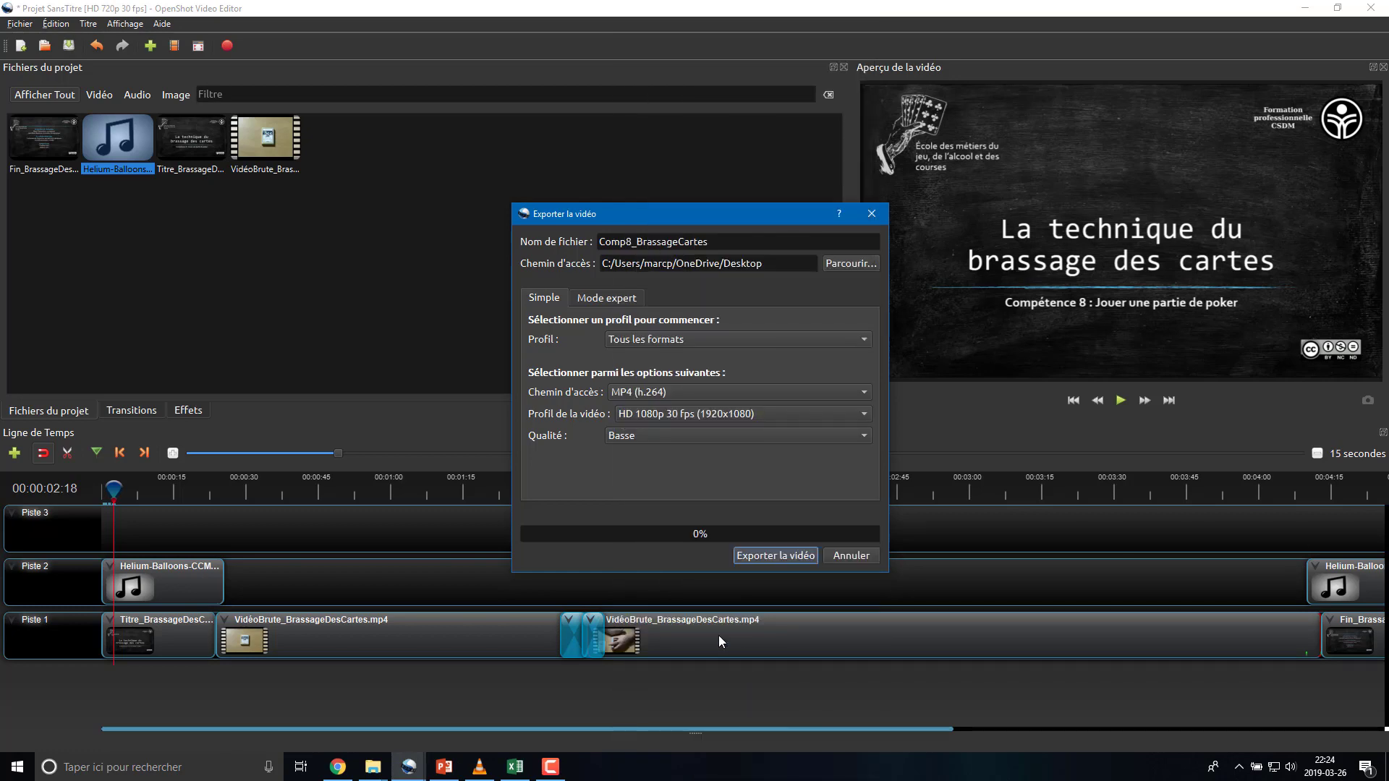
left_click(637, 436)
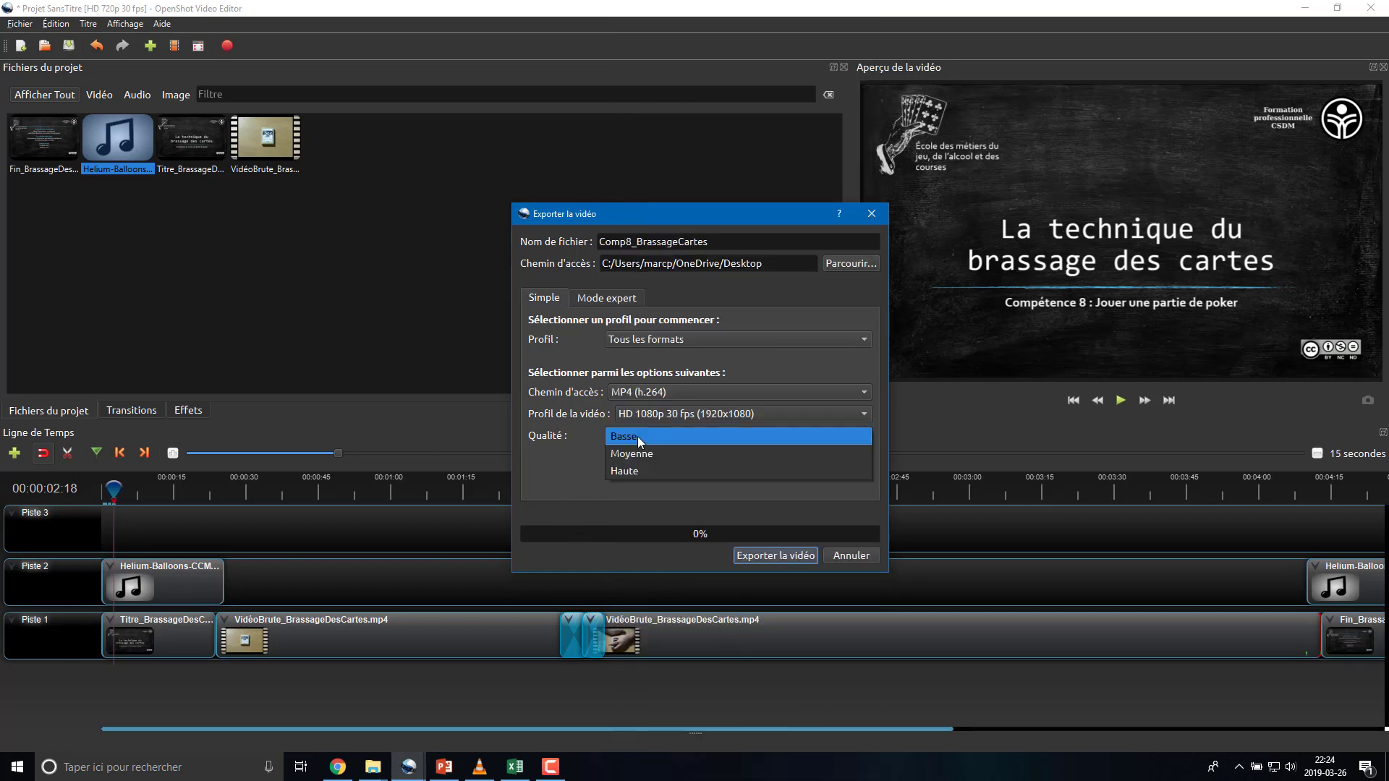
left_click(635, 474)
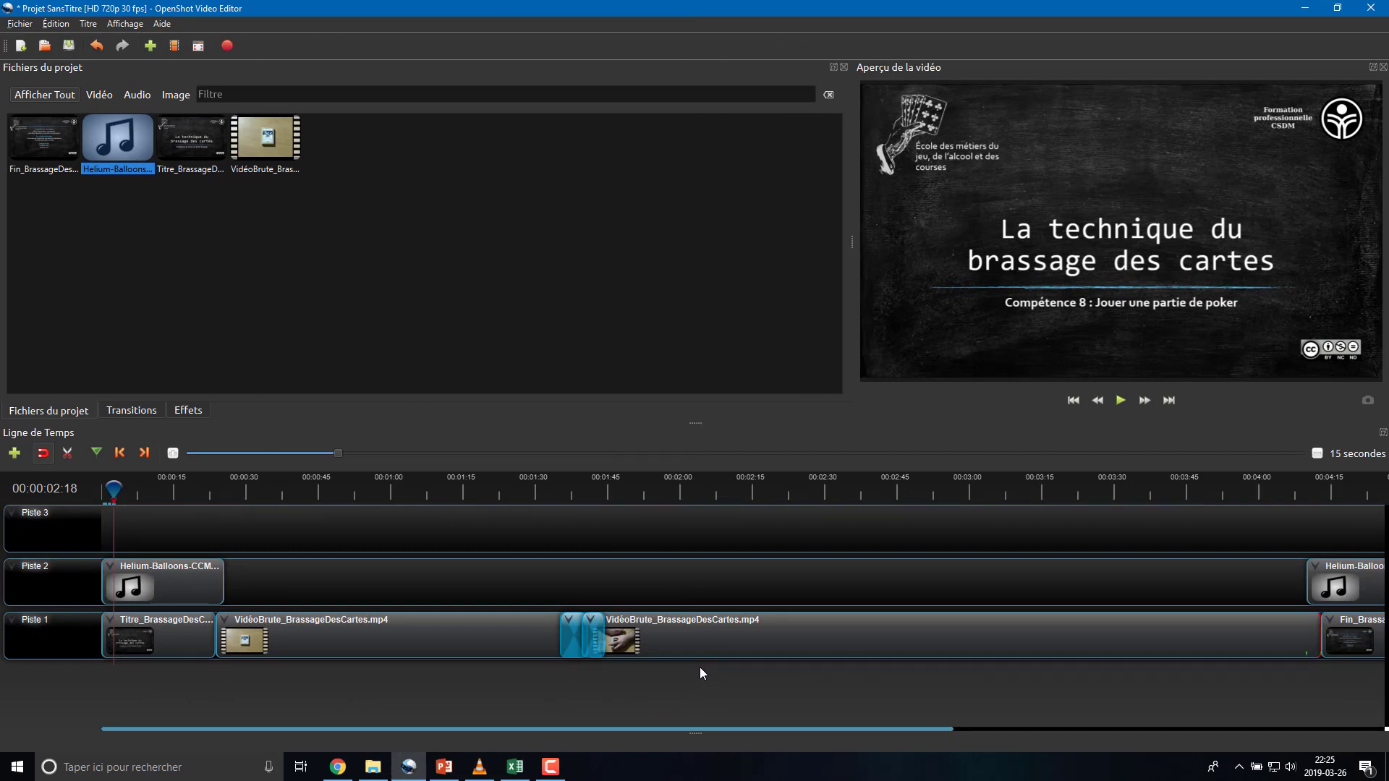
Step: Minimize OpenShot, move the Magie folder next to Mon Projet on the desktop, and select Comp8_BrassageCartes.mp4 inside it
left_click(1304, 8)
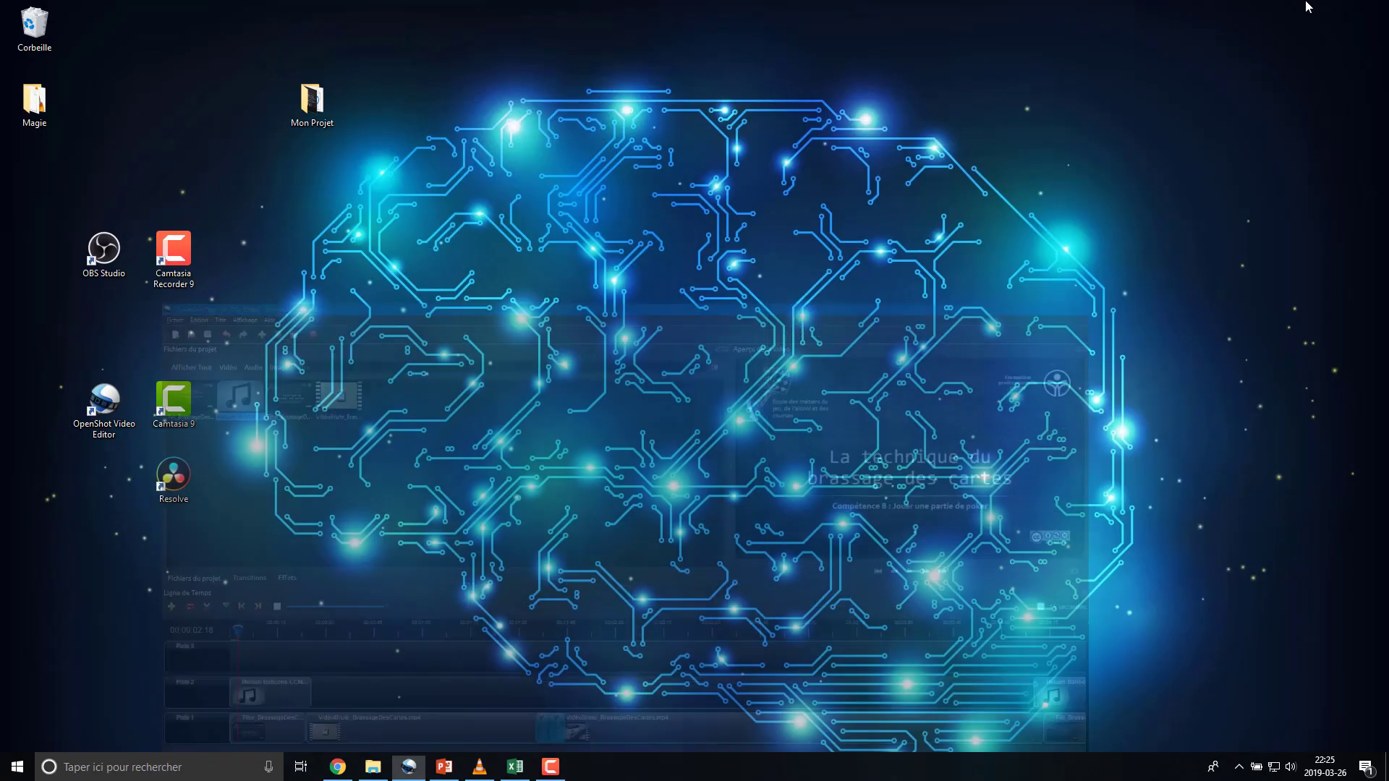
left_click_drag(40, 95, 246, 101)
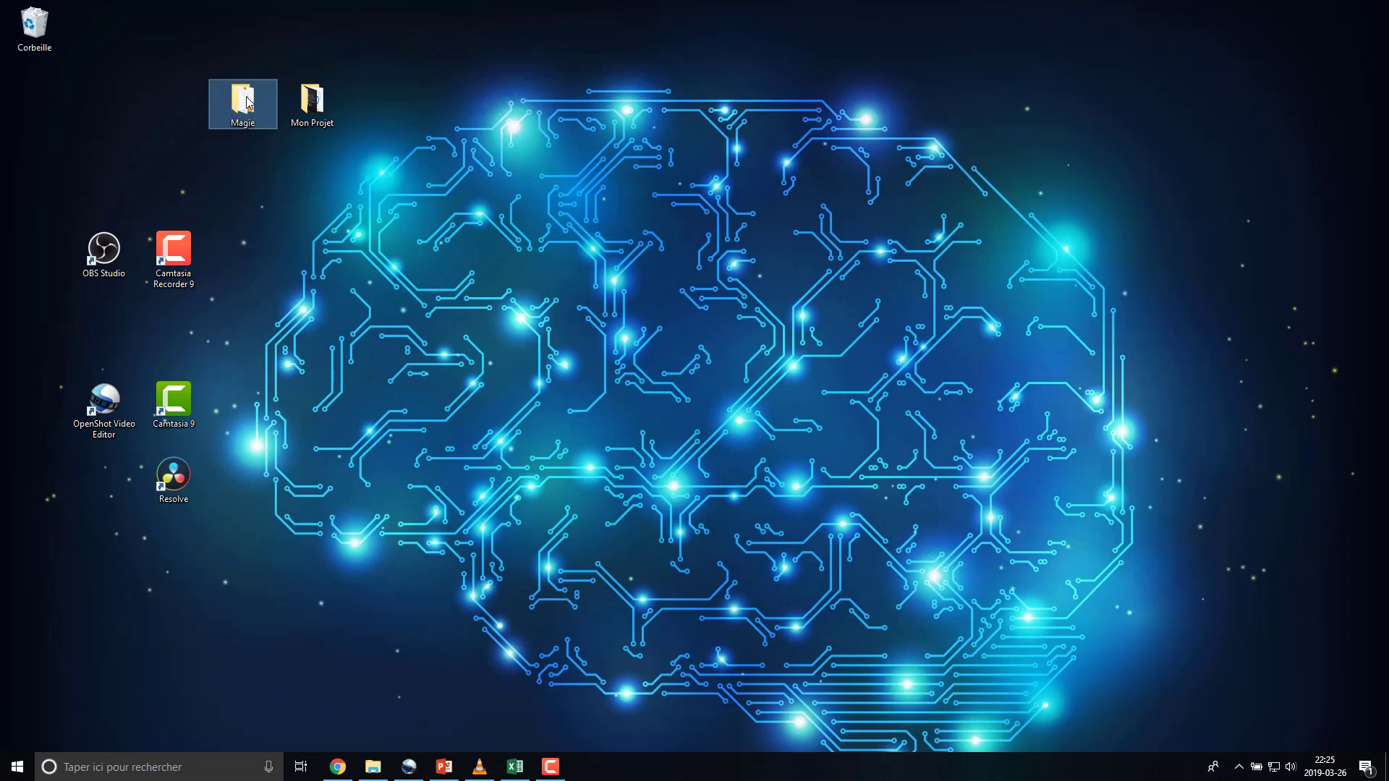
double_click(247, 101)
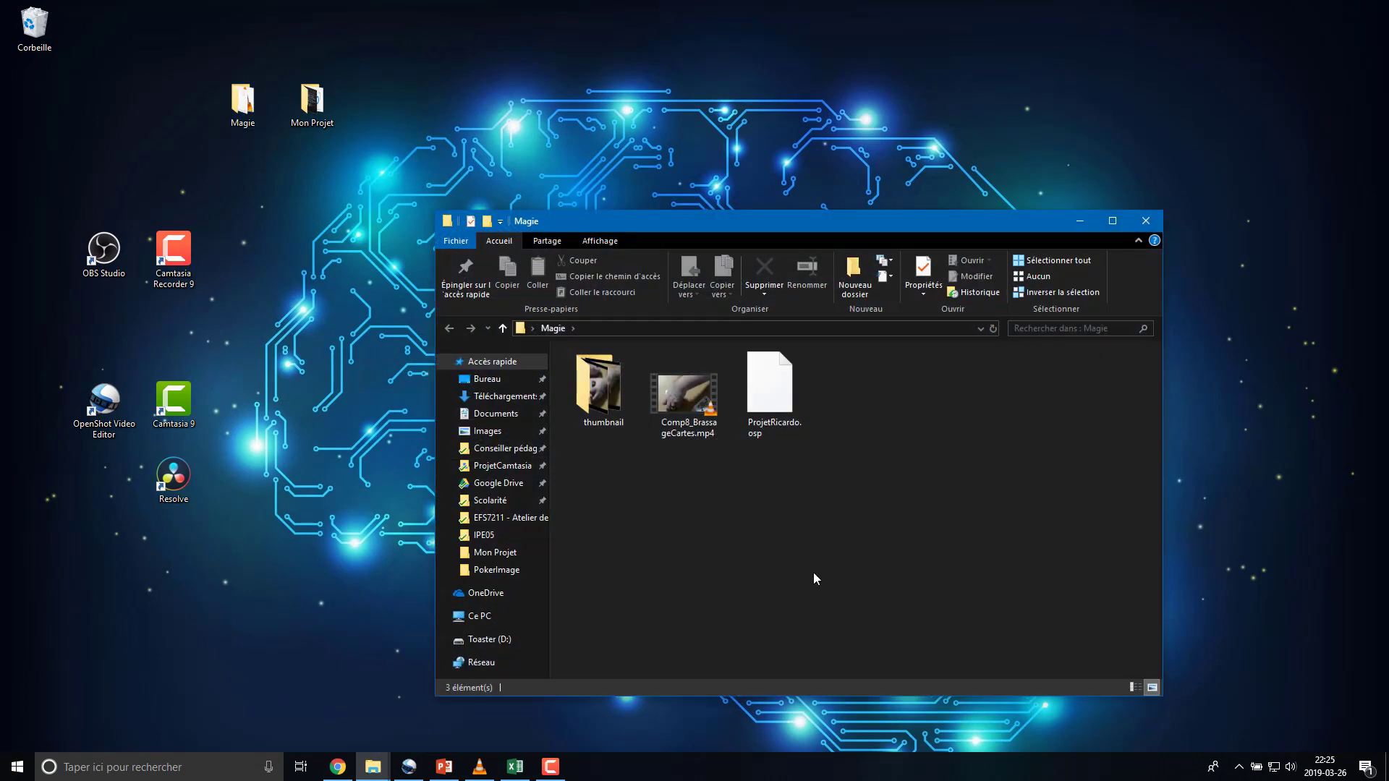
left_click(714, 426)
Step: Switch to the YouTube channel in the Chrome browser and open the video upload page
key("alt+Tab")
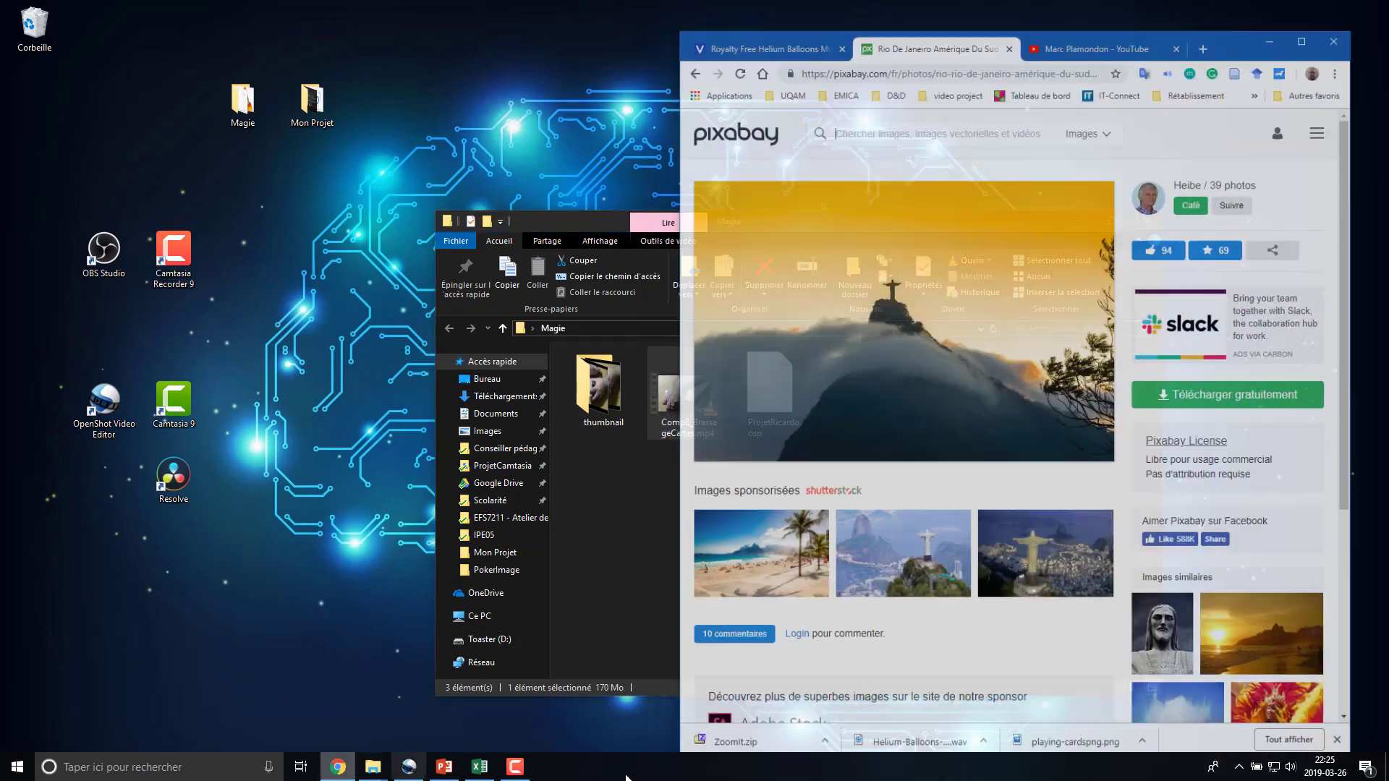
left_click(1127, 20)
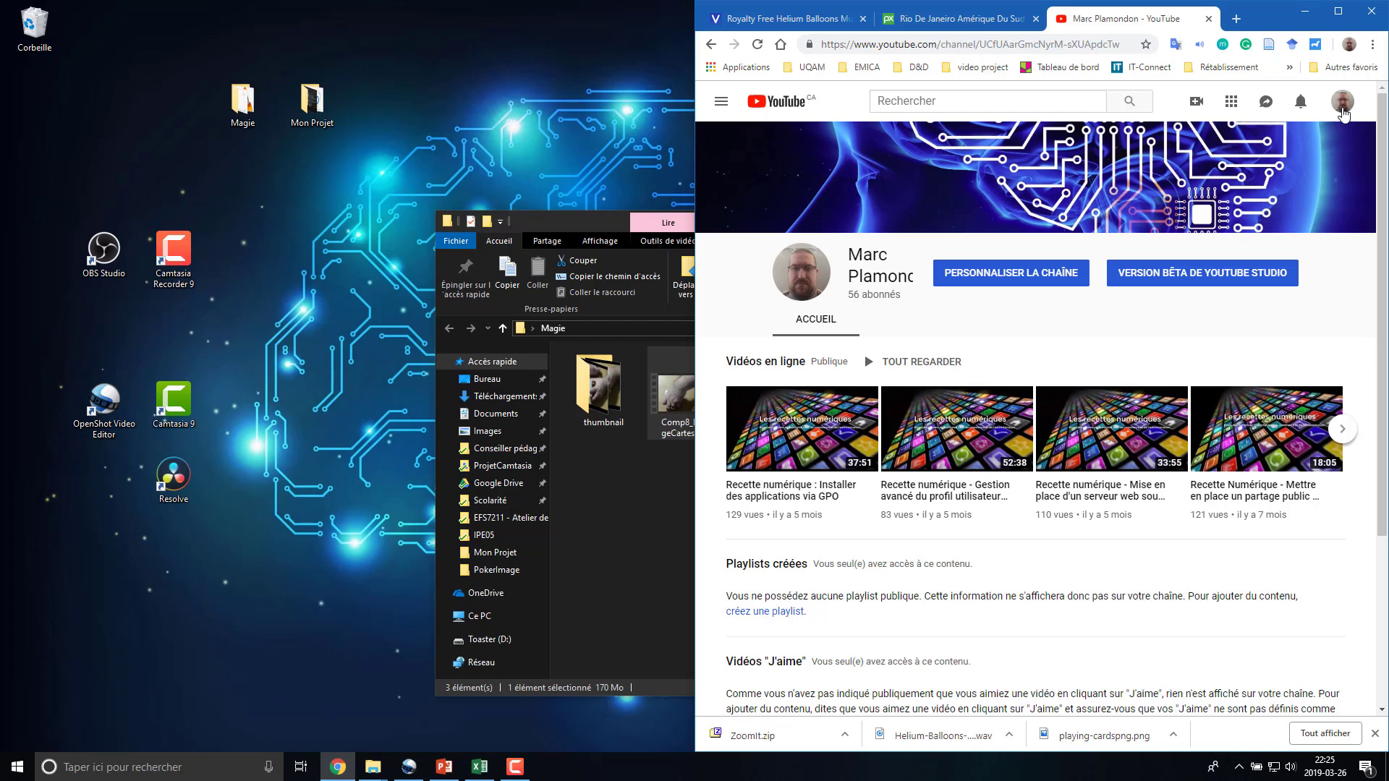
left_click(1195, 105)
left_click(1311, 137)
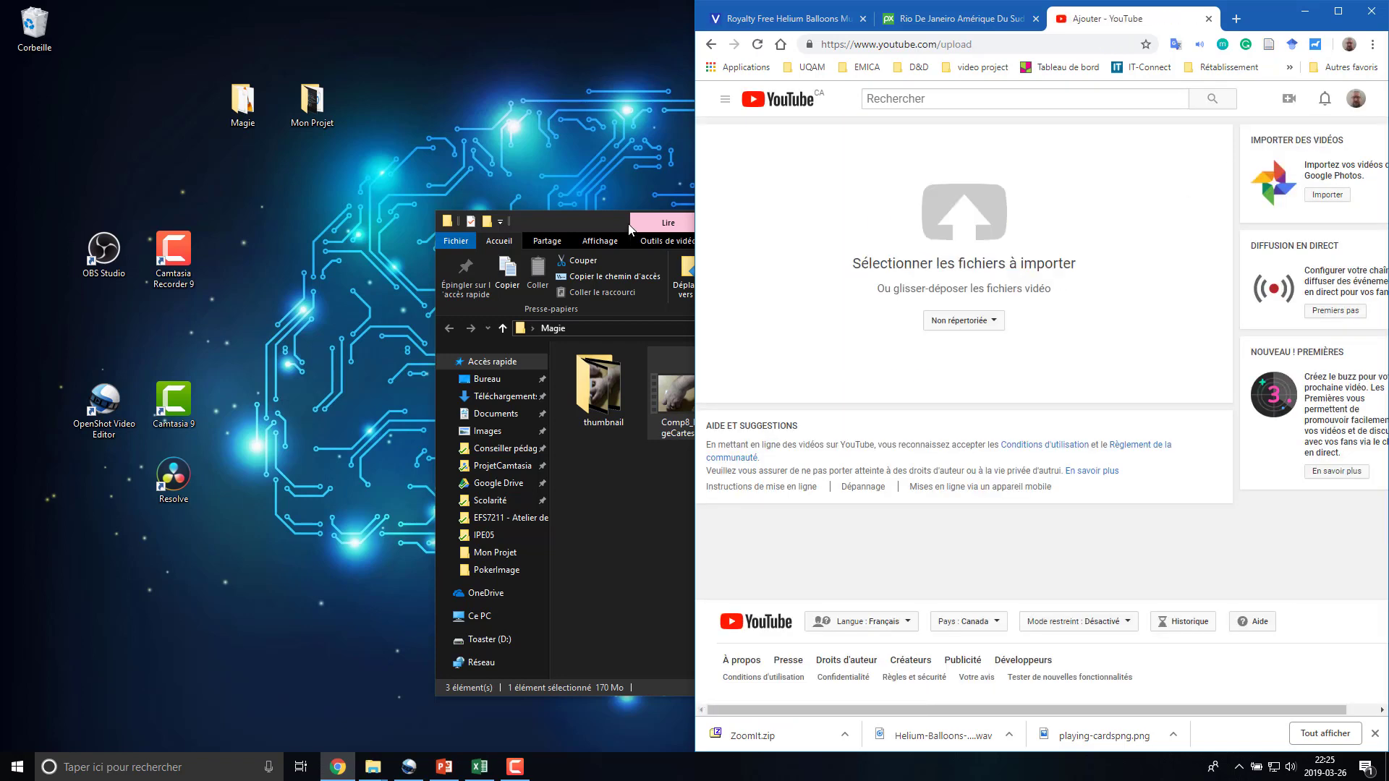
Step: Upload Comp8_BrassageCartes.mp4 from the Magie folder to YouTube with the visibility Non répertoriée
left_click_drag(606, 228, 113, 188)
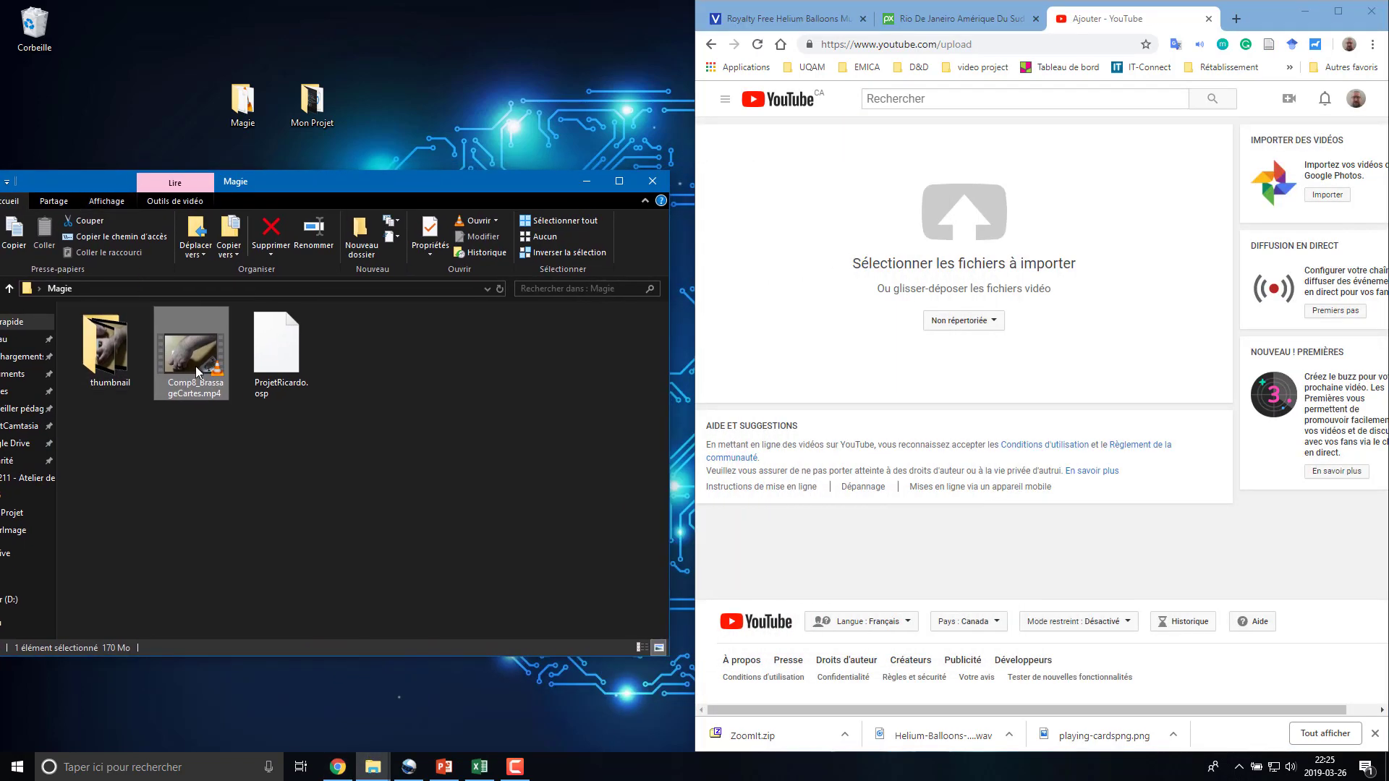
left_click(985, 326)
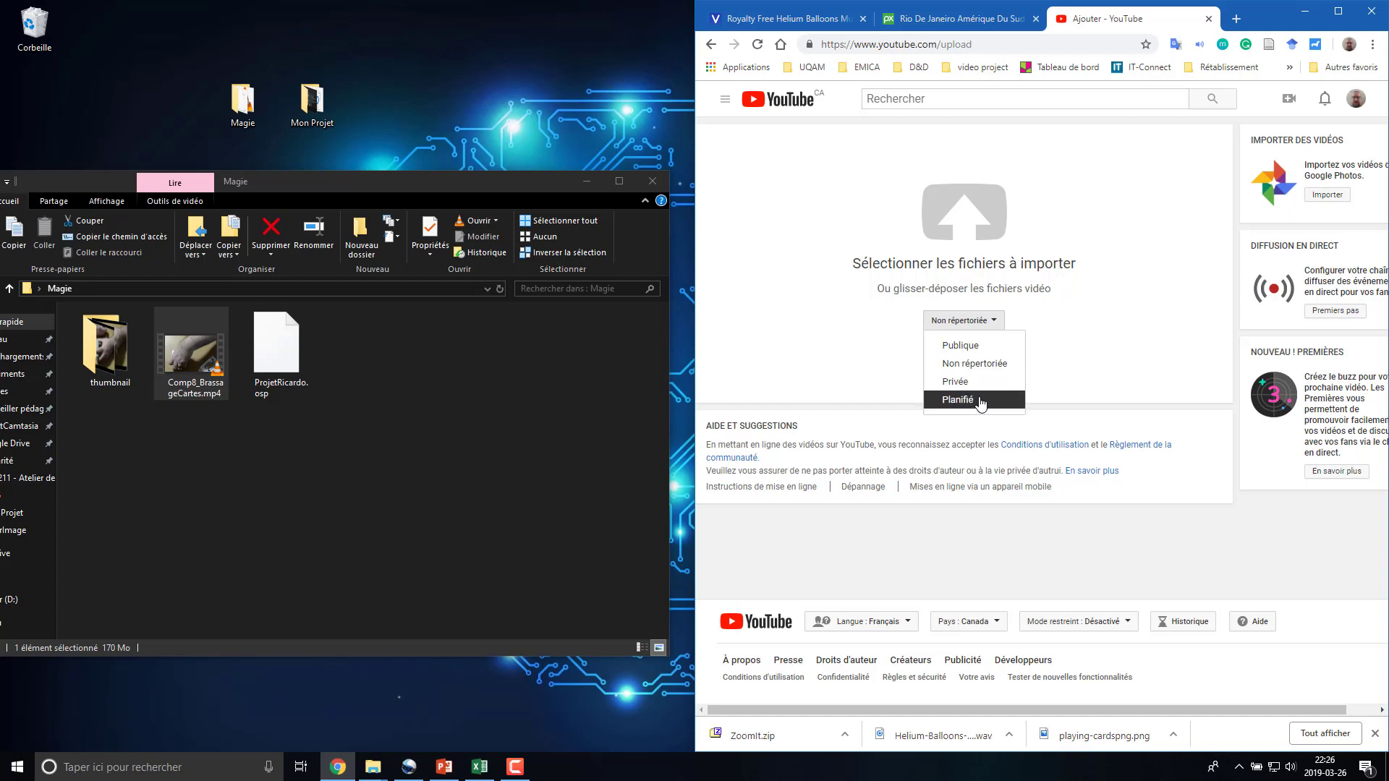
left_click_drag(192, 352, 979, 232)
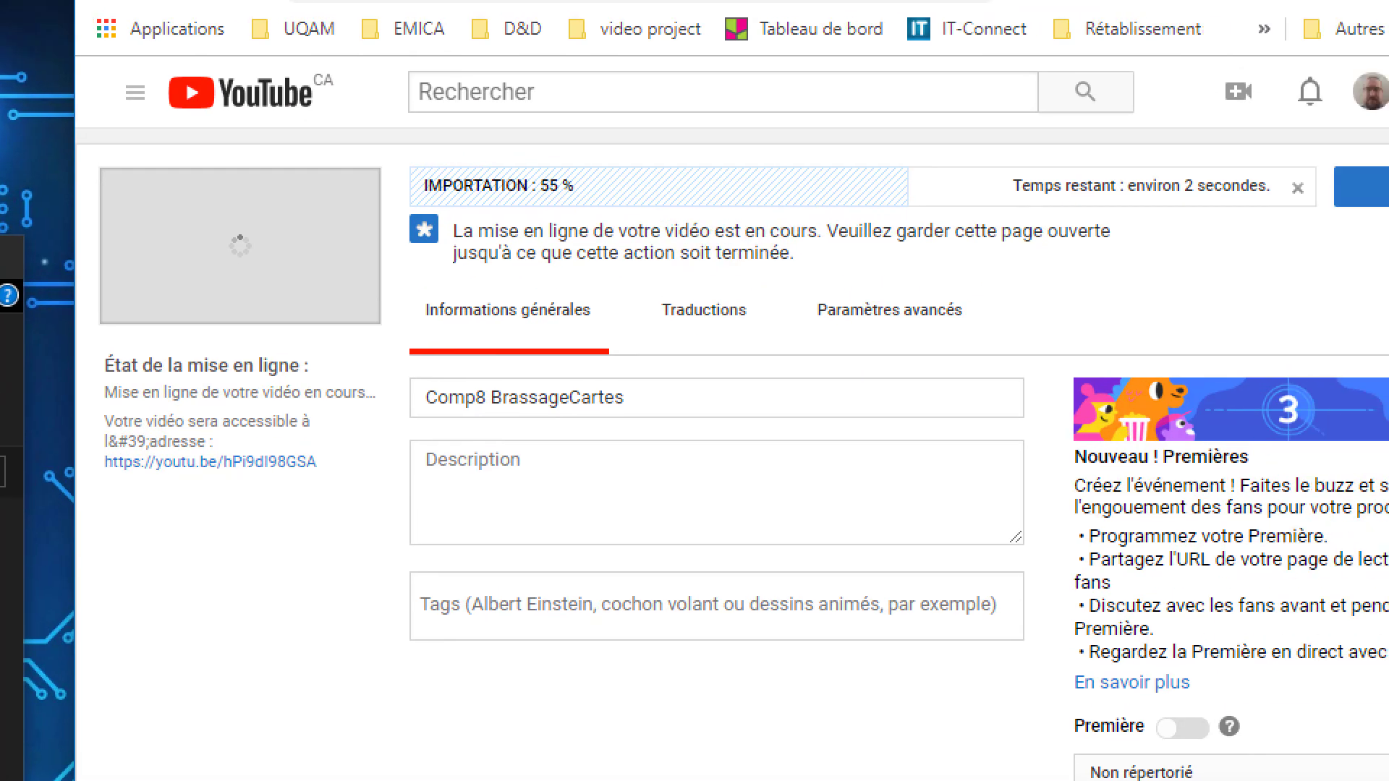
left_click_drag(418, 172, 1333, 285)
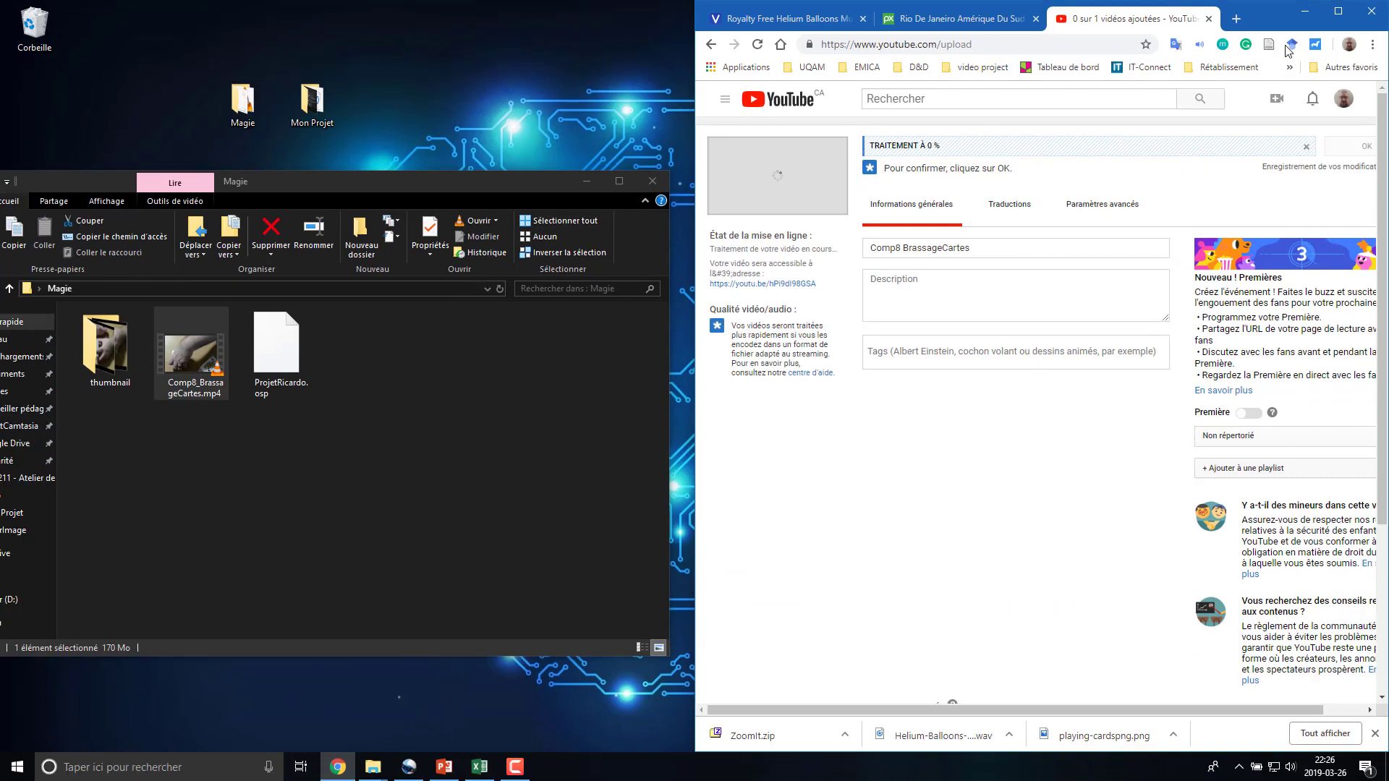
Step: Change the video's title to "Compétence 8 - Brassage des cartes"
left_click(892, 255)
triple_click(904, 248)
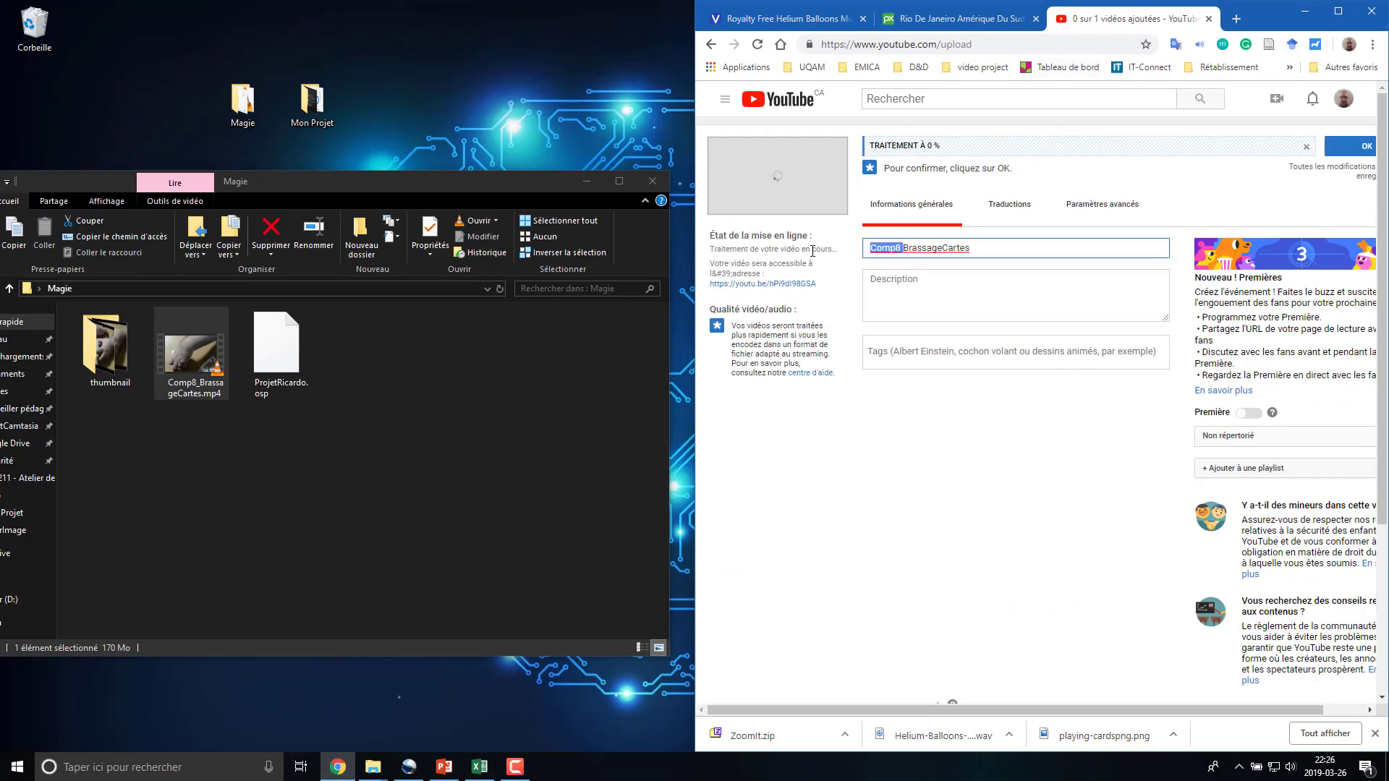
left_click(903, 247)
type("étence 8 ")
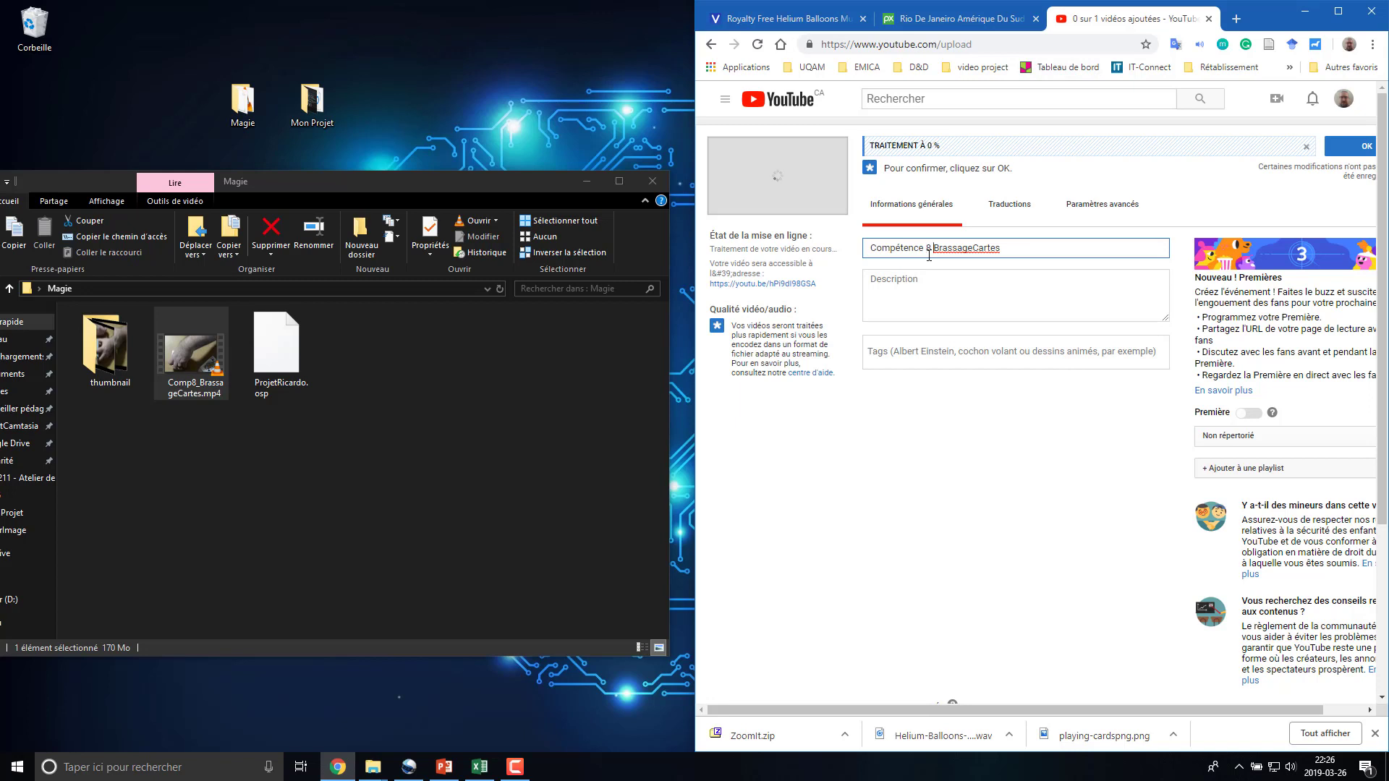
type("- Brassage des c")
key("Delete")
Step: Add the tags "Jouer au poker", "Brassage des cartes" and "Compétence" to the video
left_click(948, 339)
type("Jou")
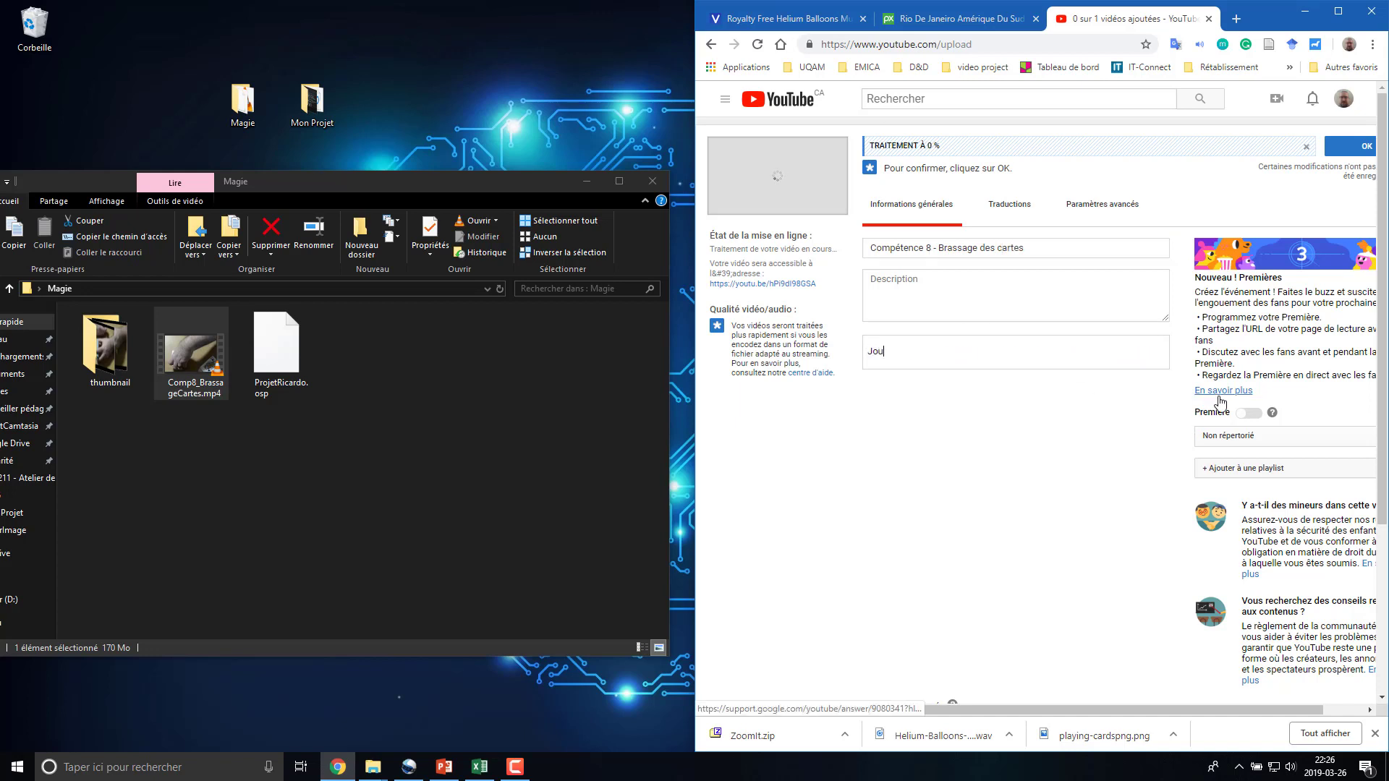
type("er au poker")
key("Return")
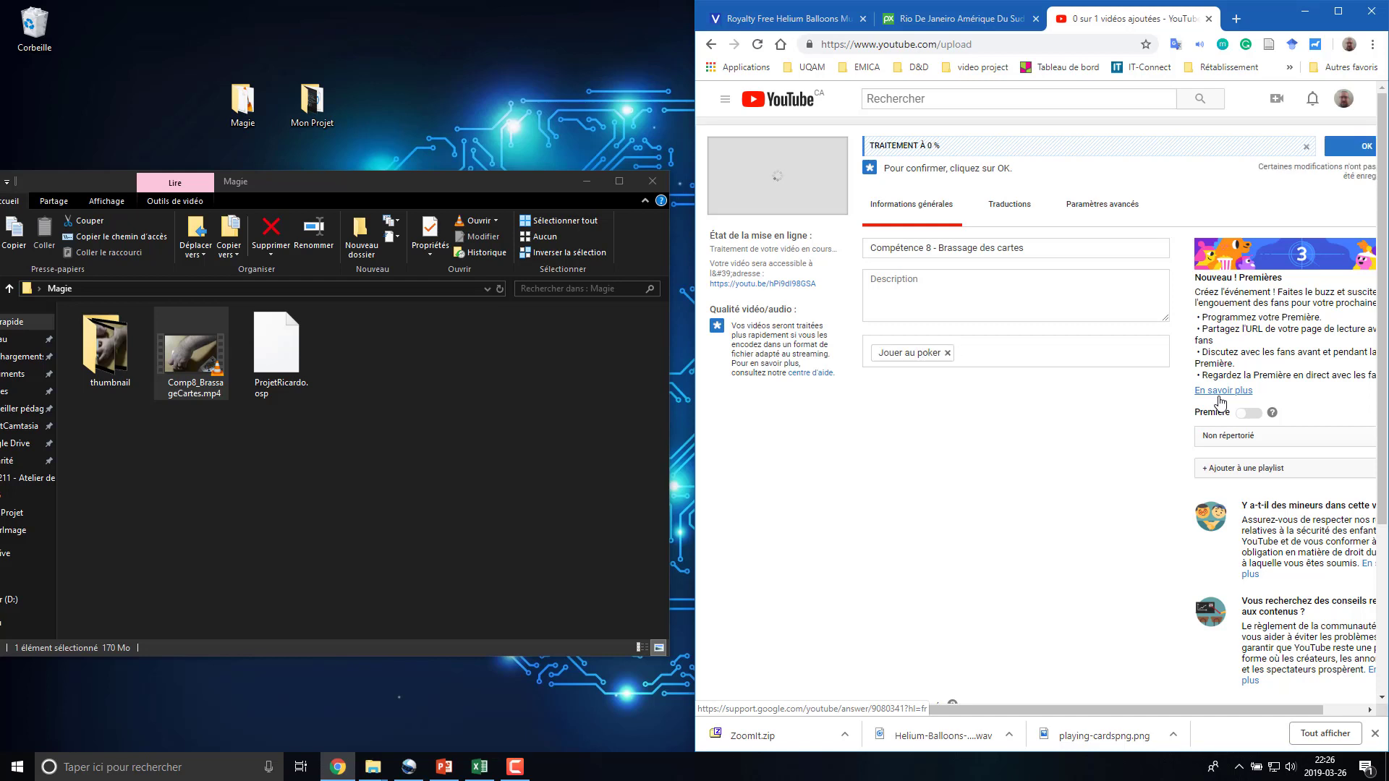
type("Brassage des cartes")
key("Return")
type("Compéten")
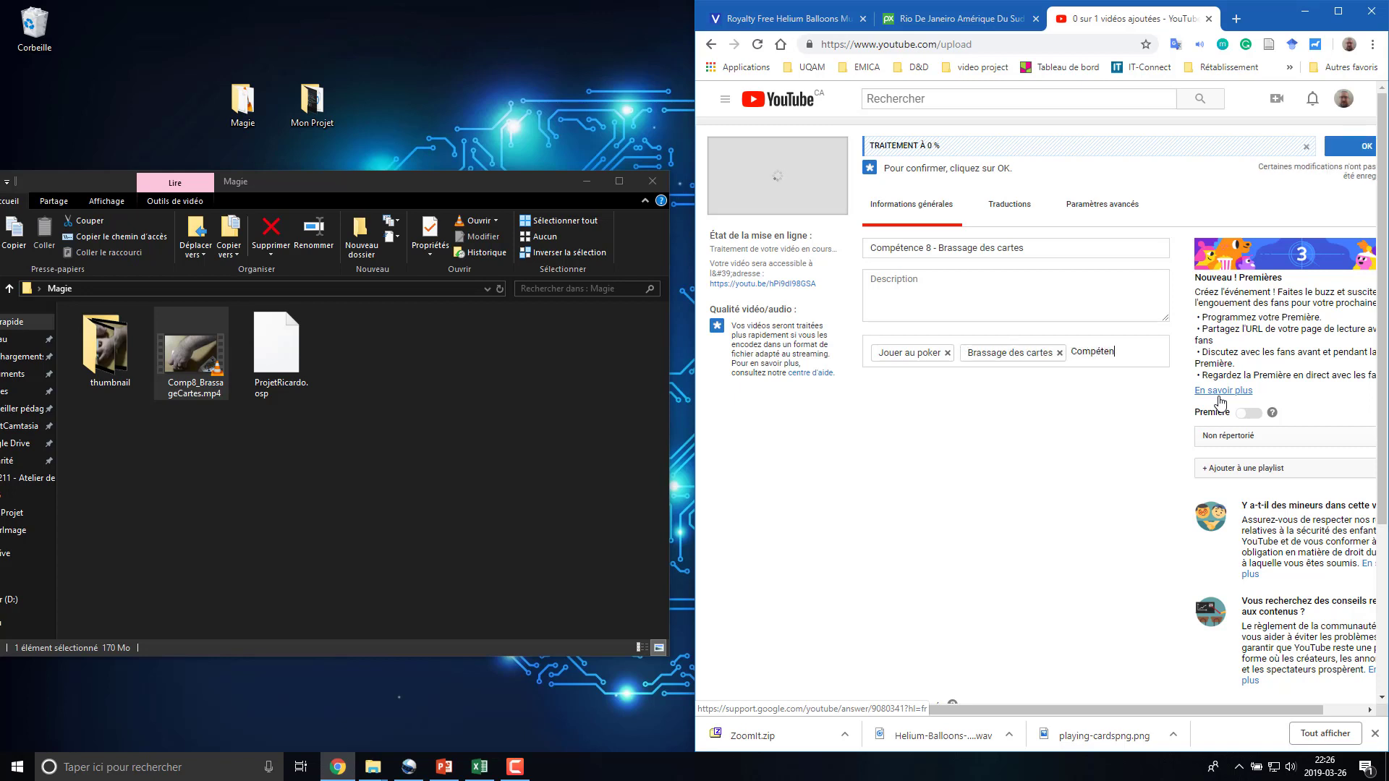
type("ce")
key("Return")
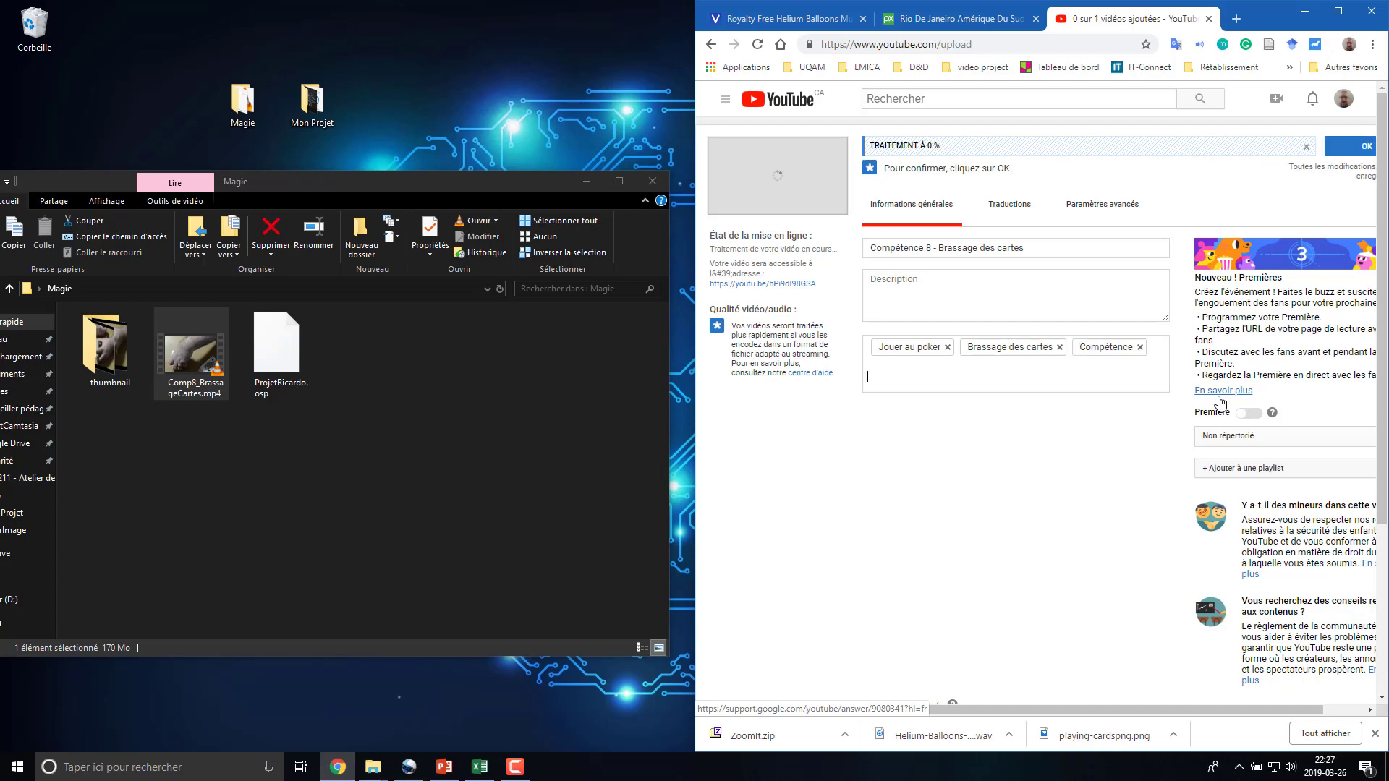
Step: Maximize the browser and set the video language to Français (Canada) in the advanced settings
left_click(1080, 206)
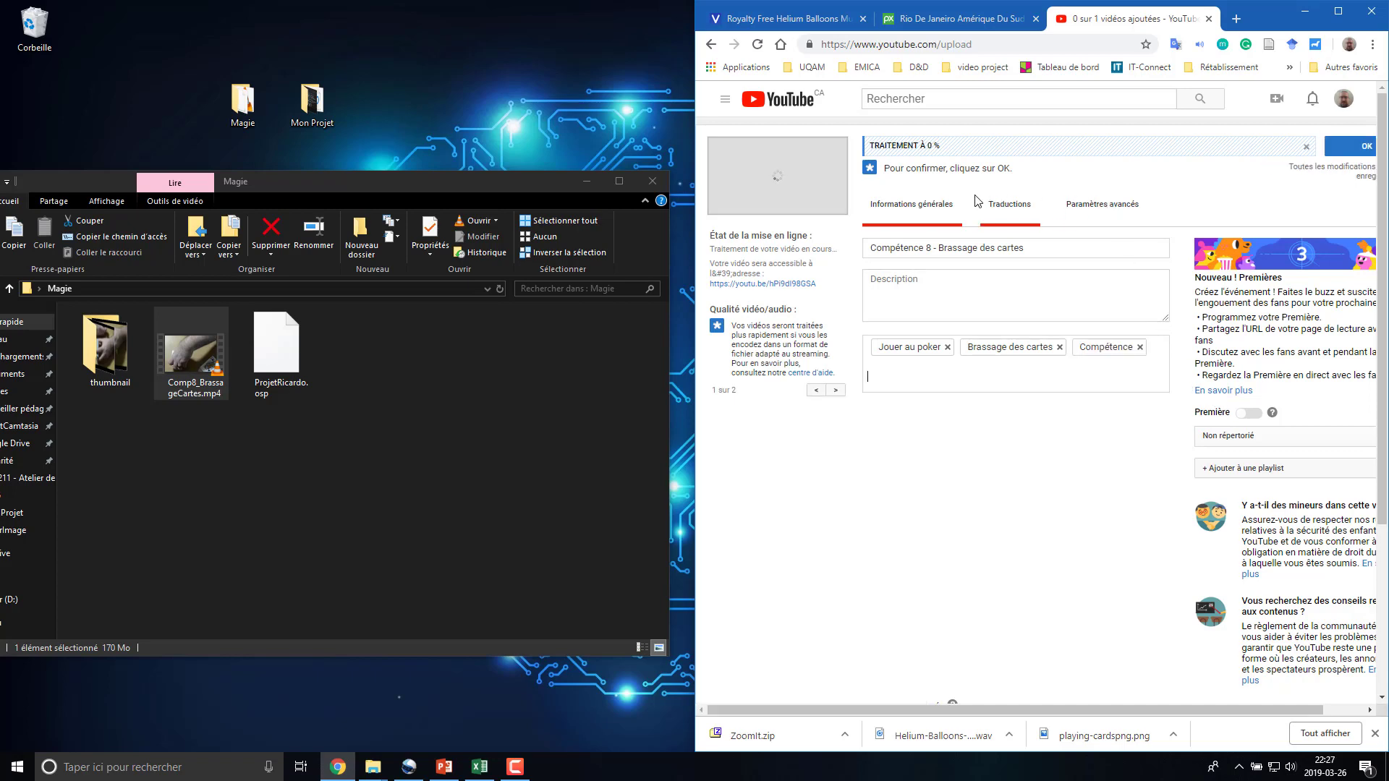
left_click(1338, 10)
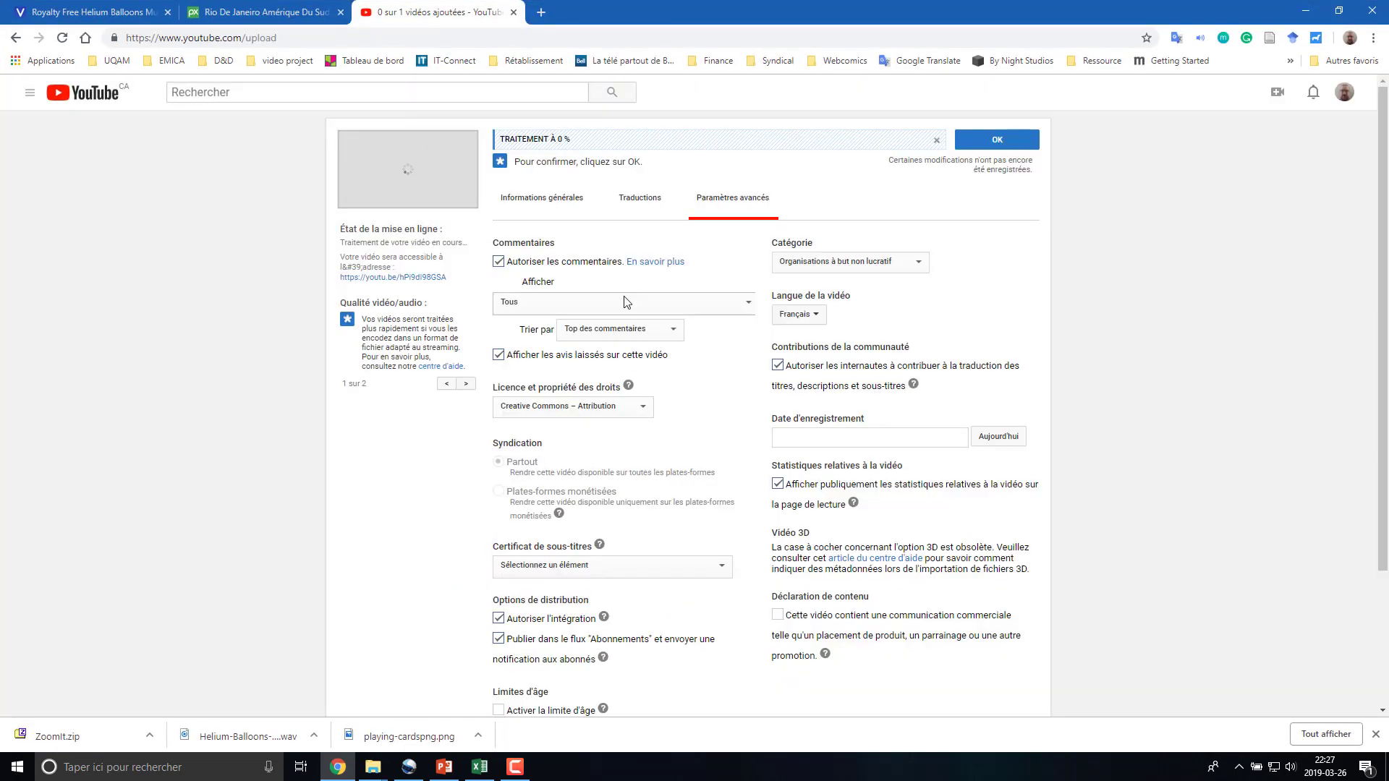
key("ctrl+1")
left_click(919, 328)
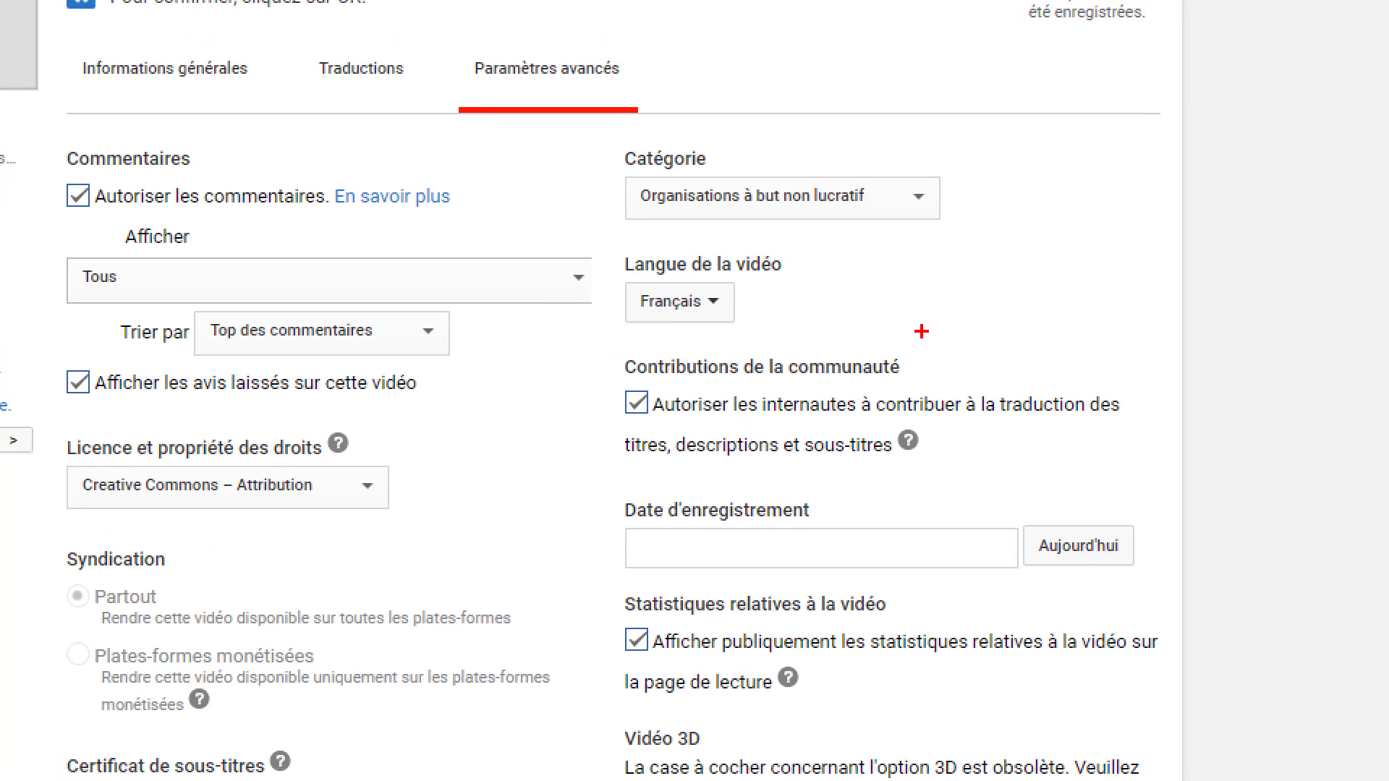
left_click_drag(614, 246, 804, 340)
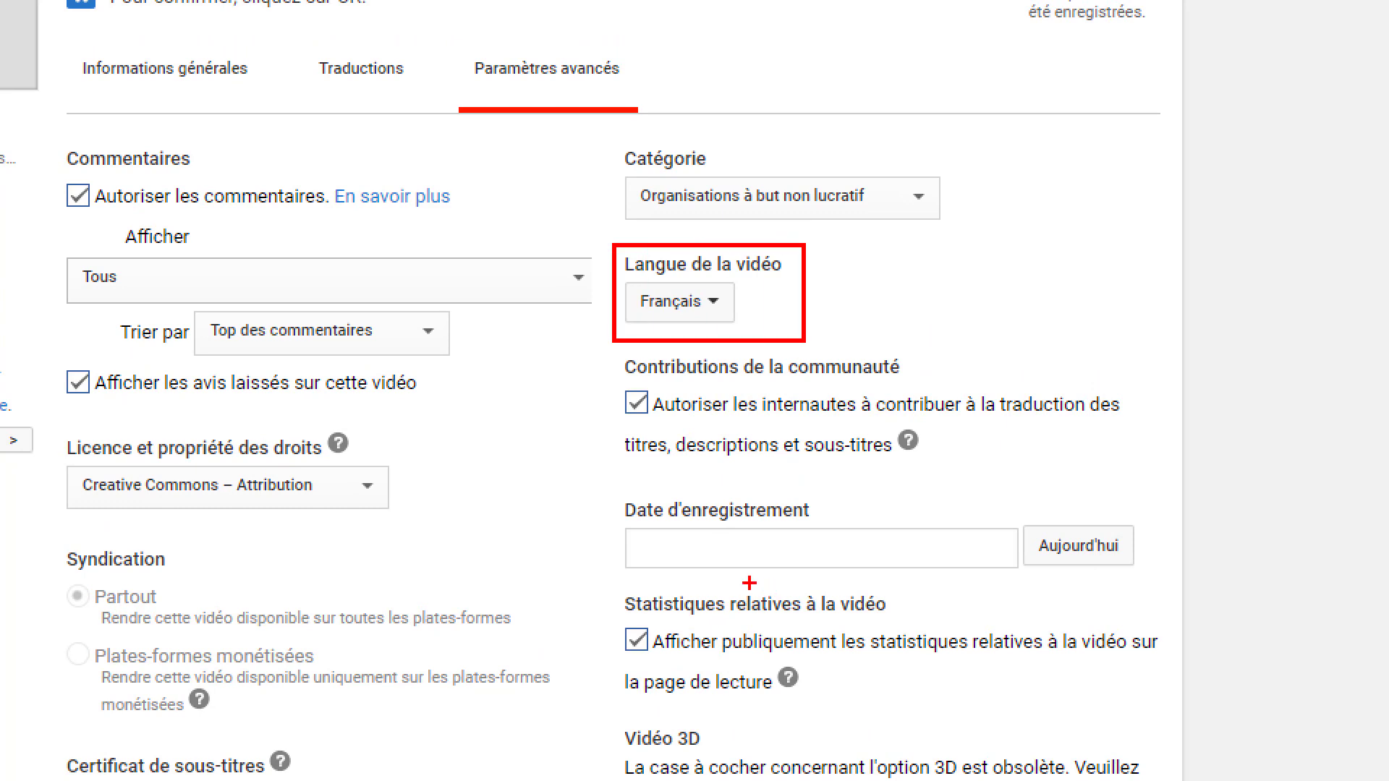
key("Escape")
left_click(821, 313)
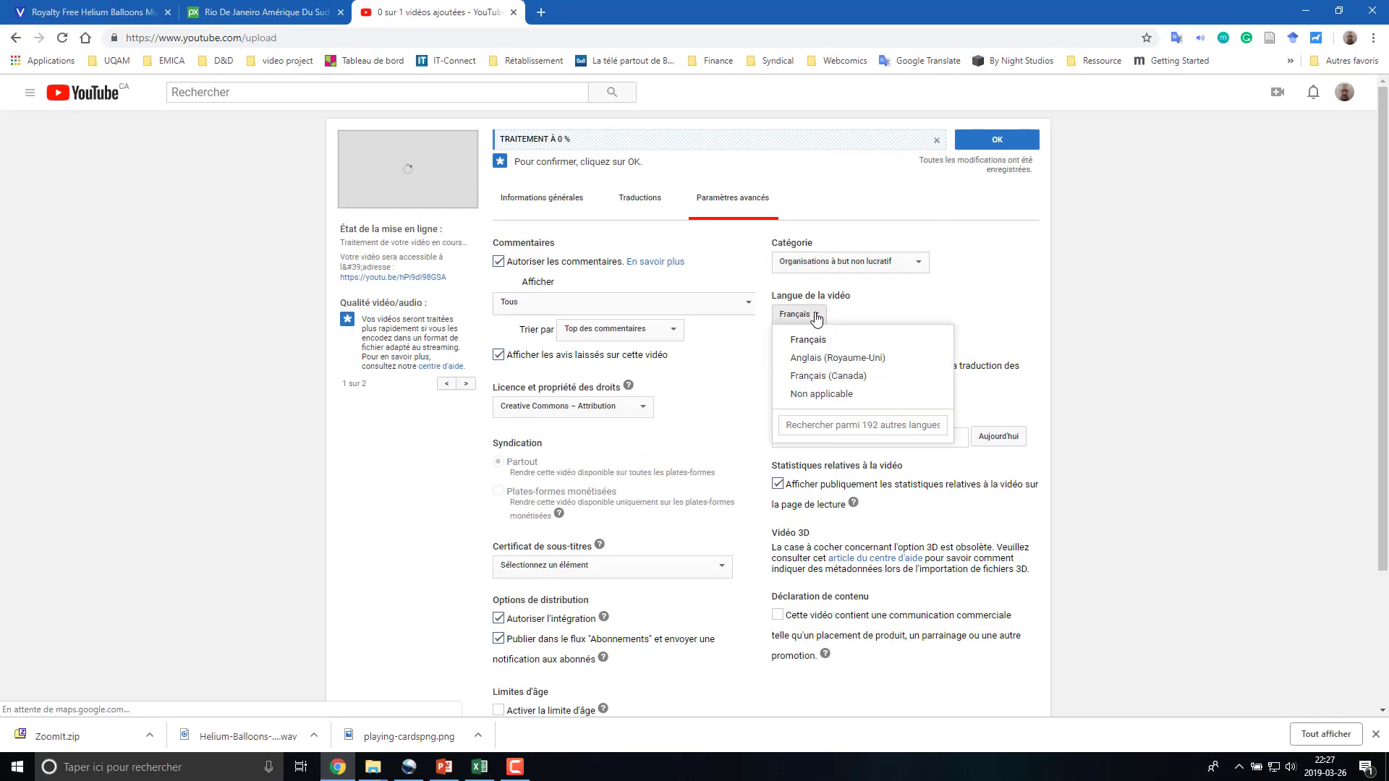
left_click(825, 382)
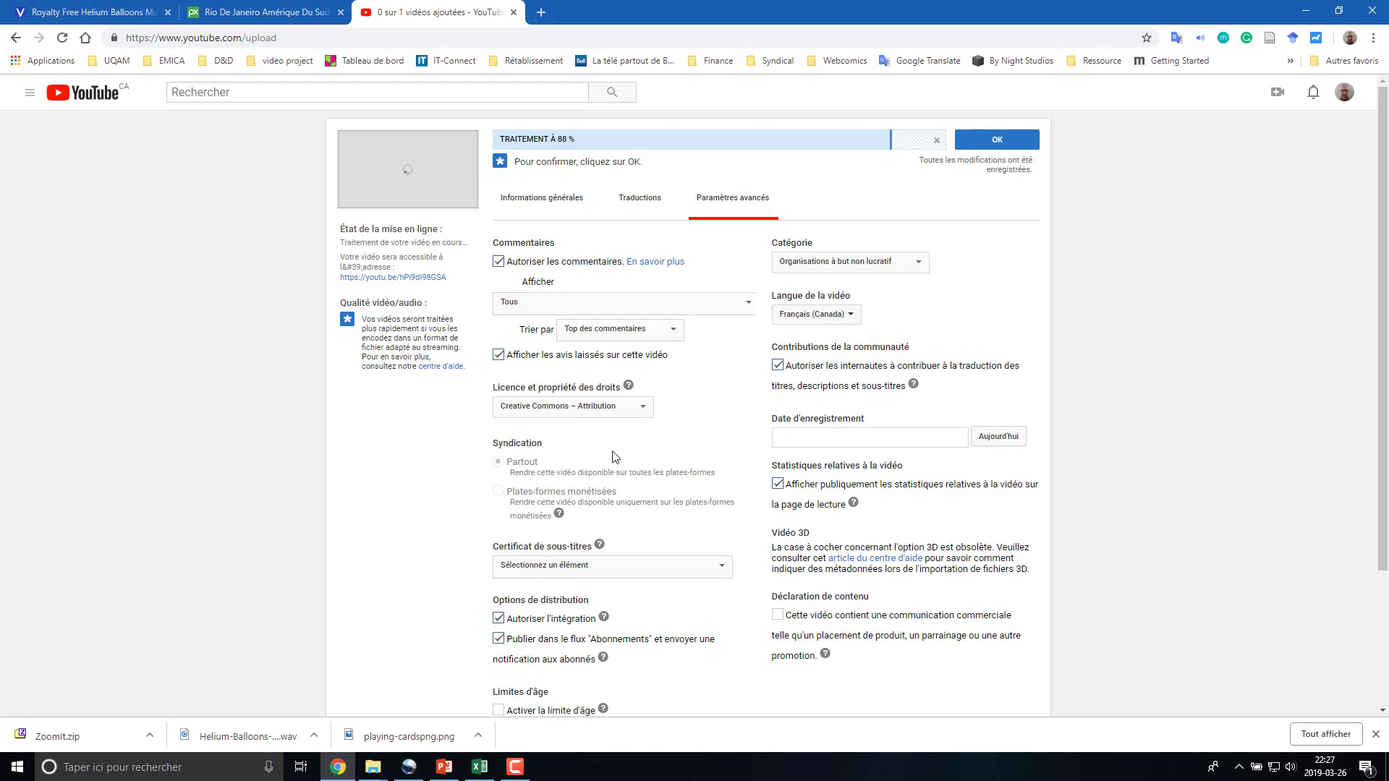
Step: Review the remaining advanced settings and confirm the uploaded video
scroll(613, 455, "down", 1)
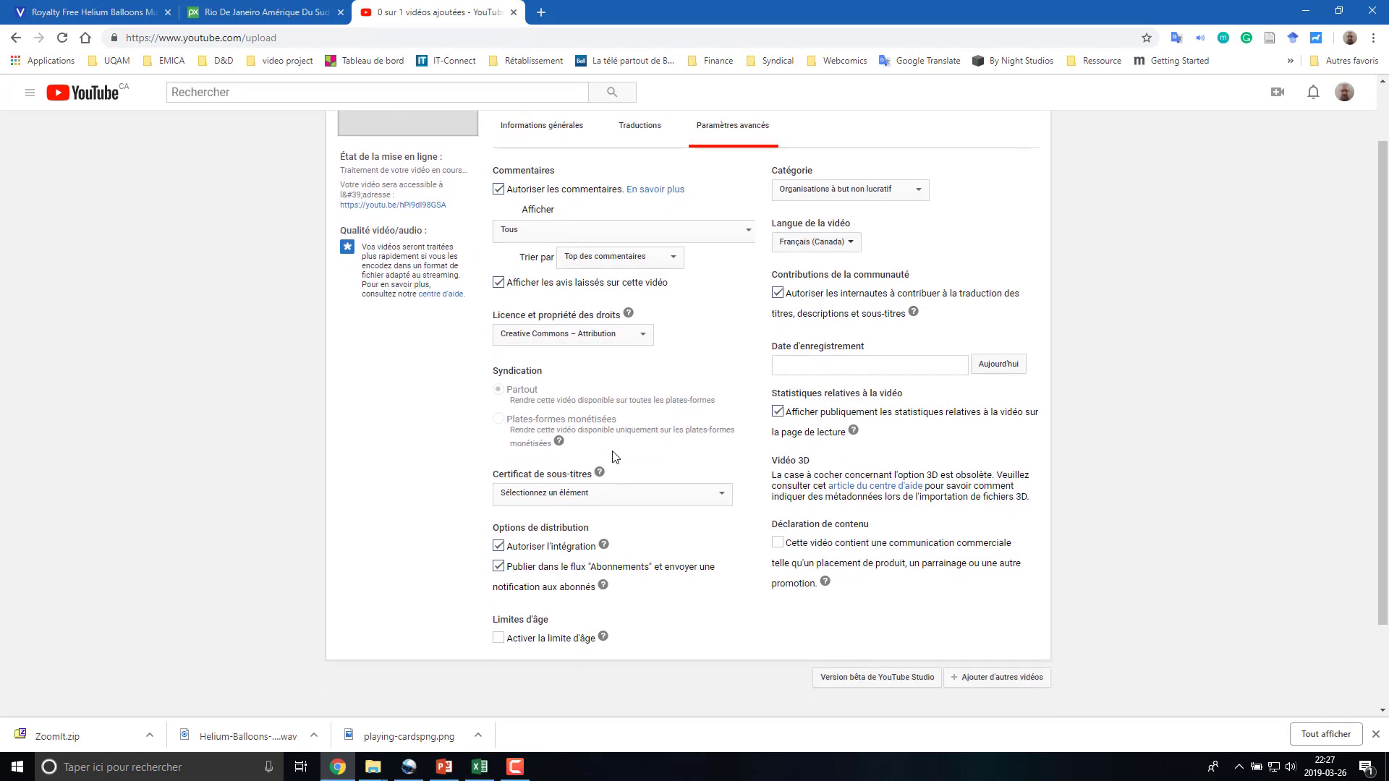
scroll(614, 456, "up", 1)
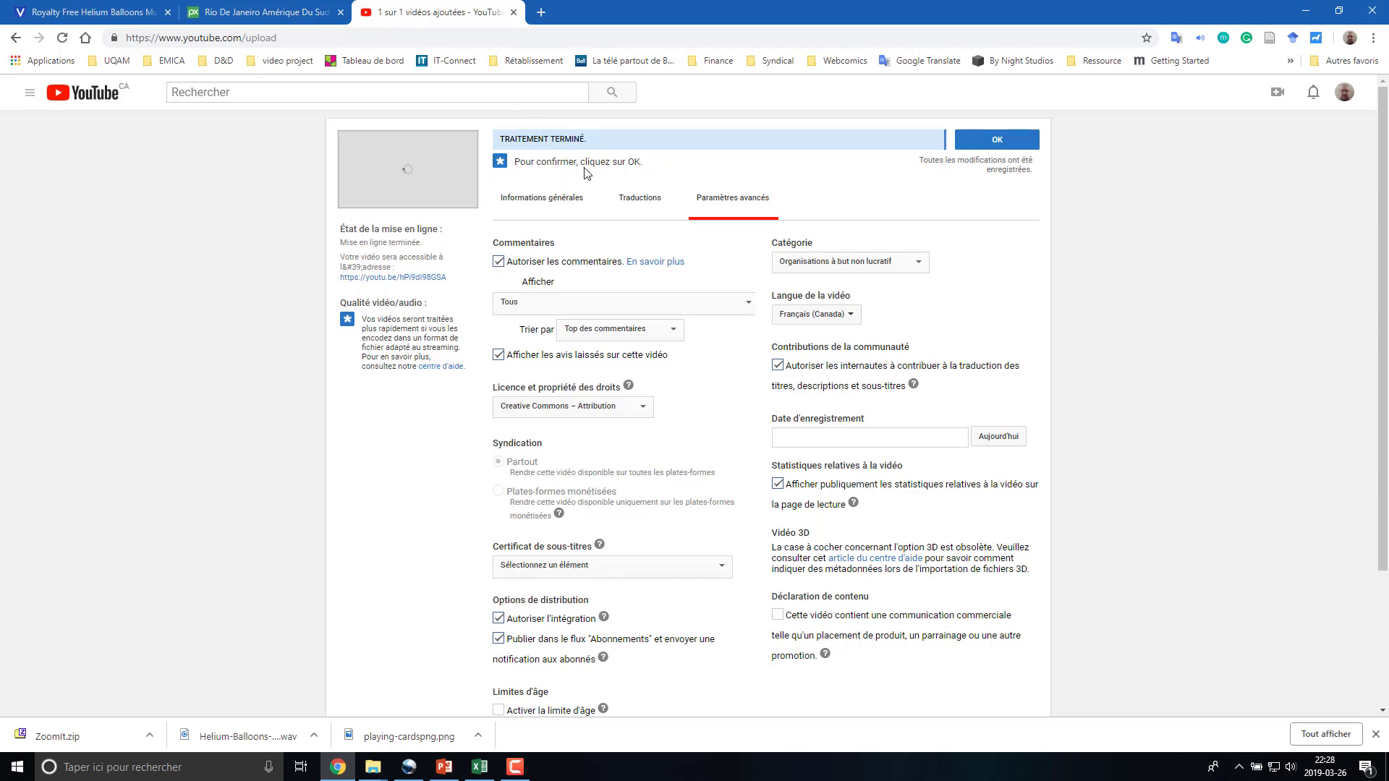
left_click(995, 142)
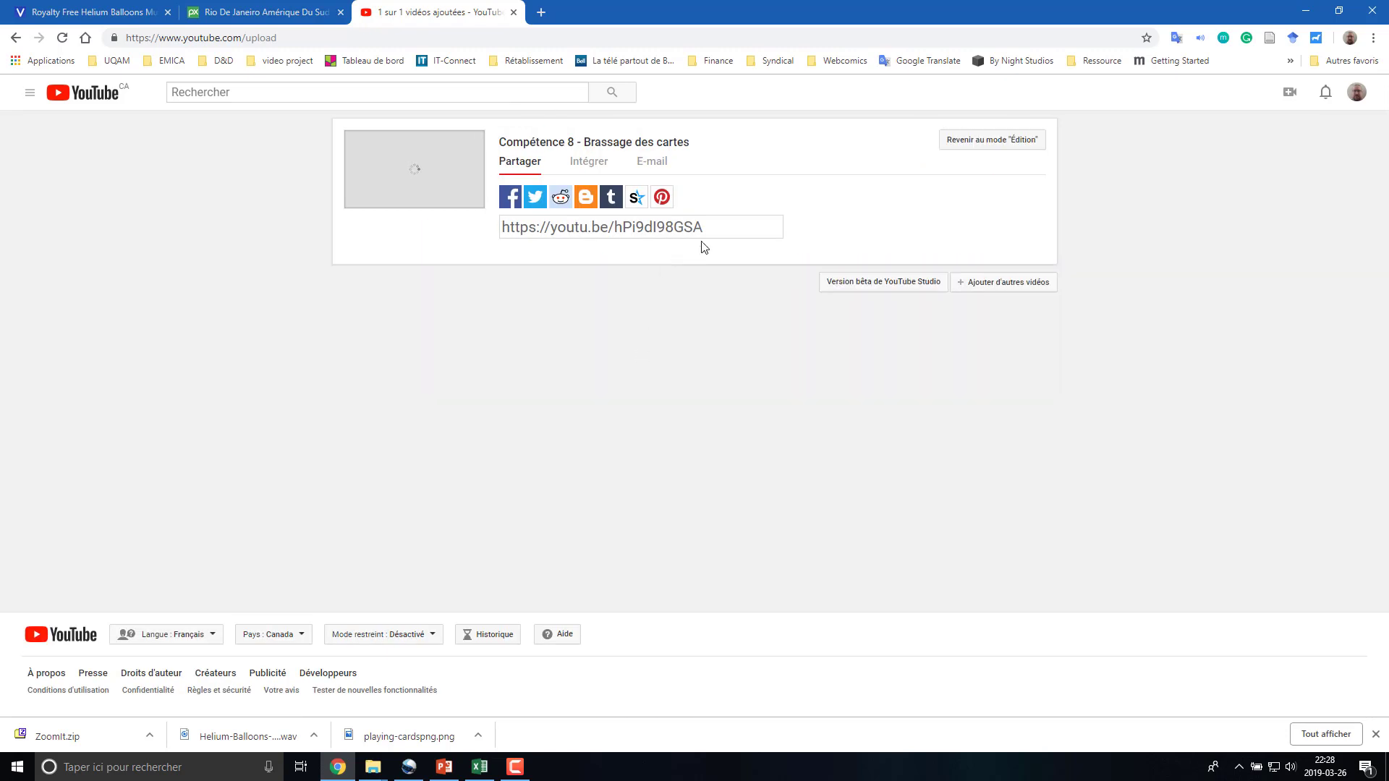
Step: Copy the video's share link and view the e-mail sharing form before returning to the sharing options
left_click_drag(704, 230, 428, 237)
key("ctrl+c")
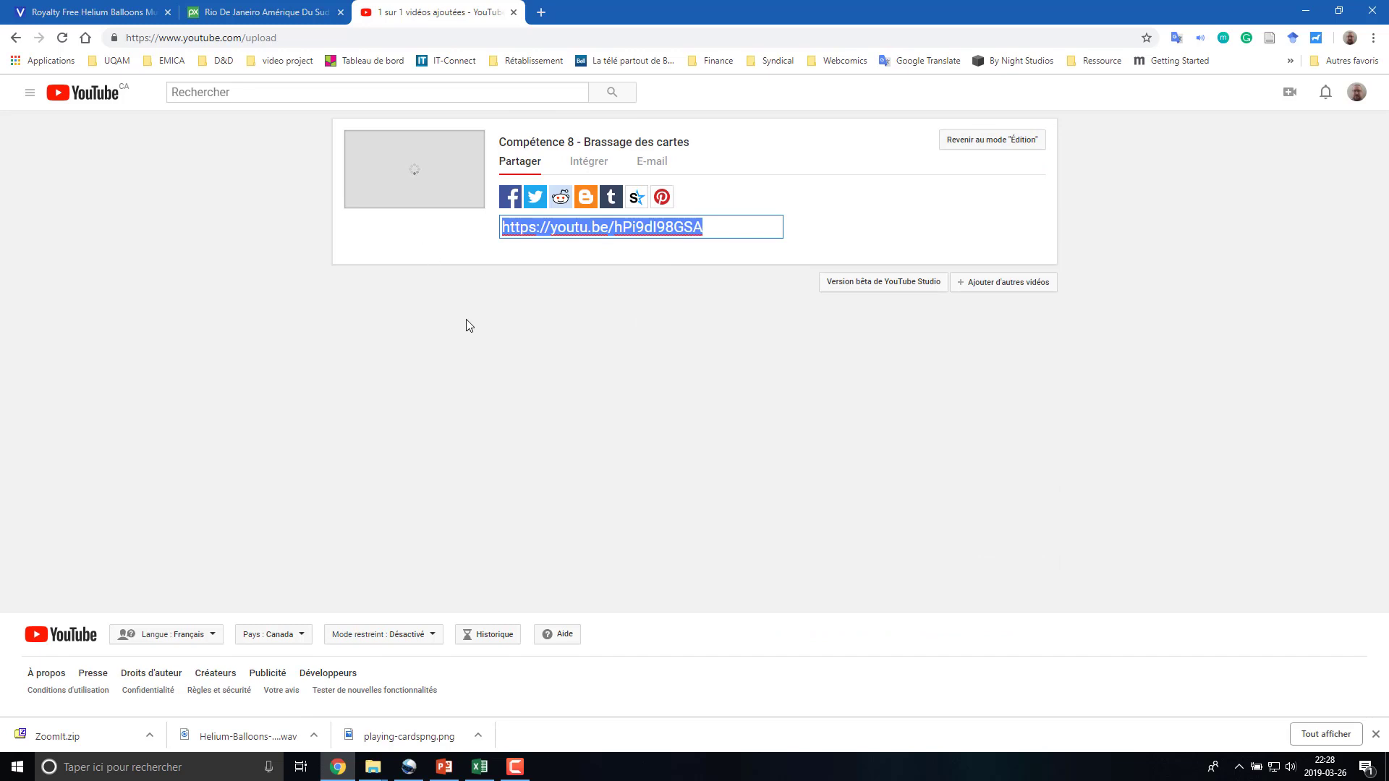
right_click(586, 230)
left_click(627, 283)
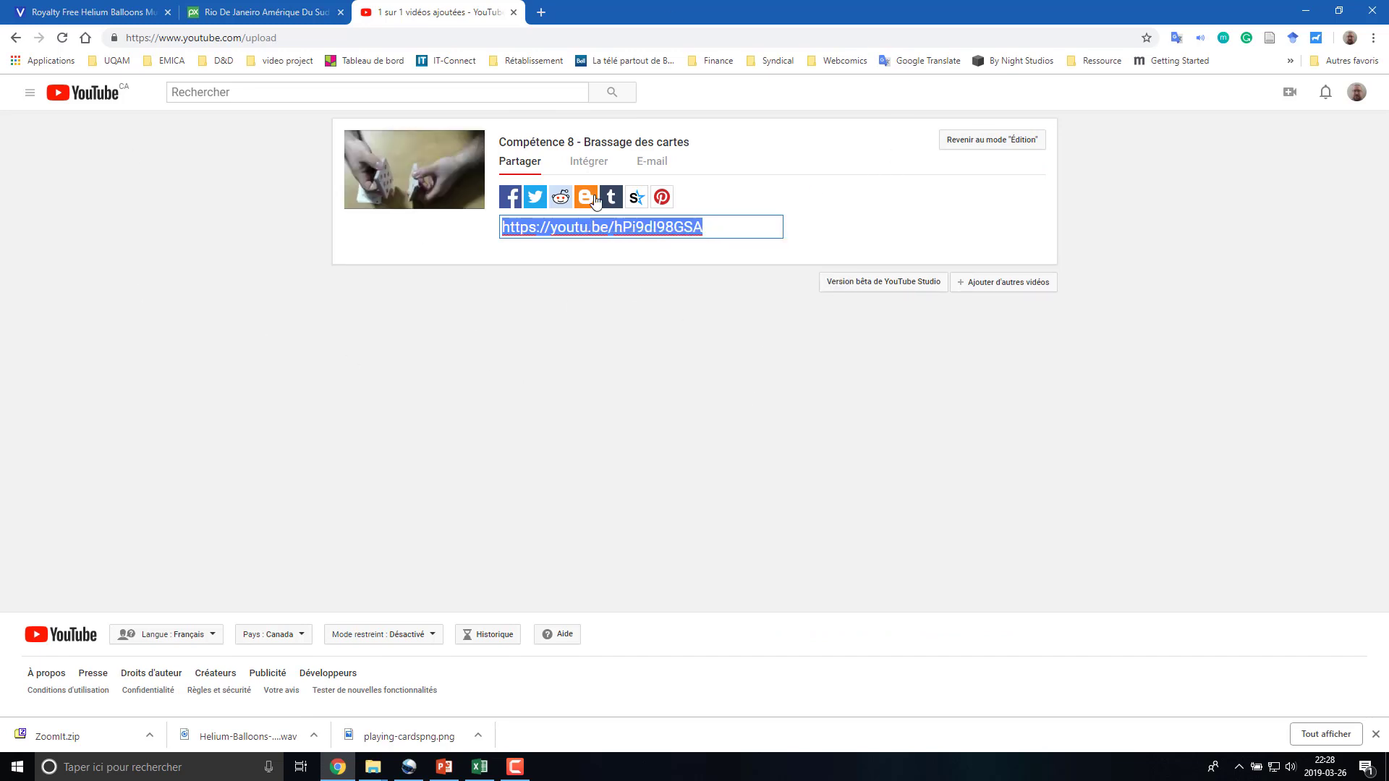
left_click(655, 163)
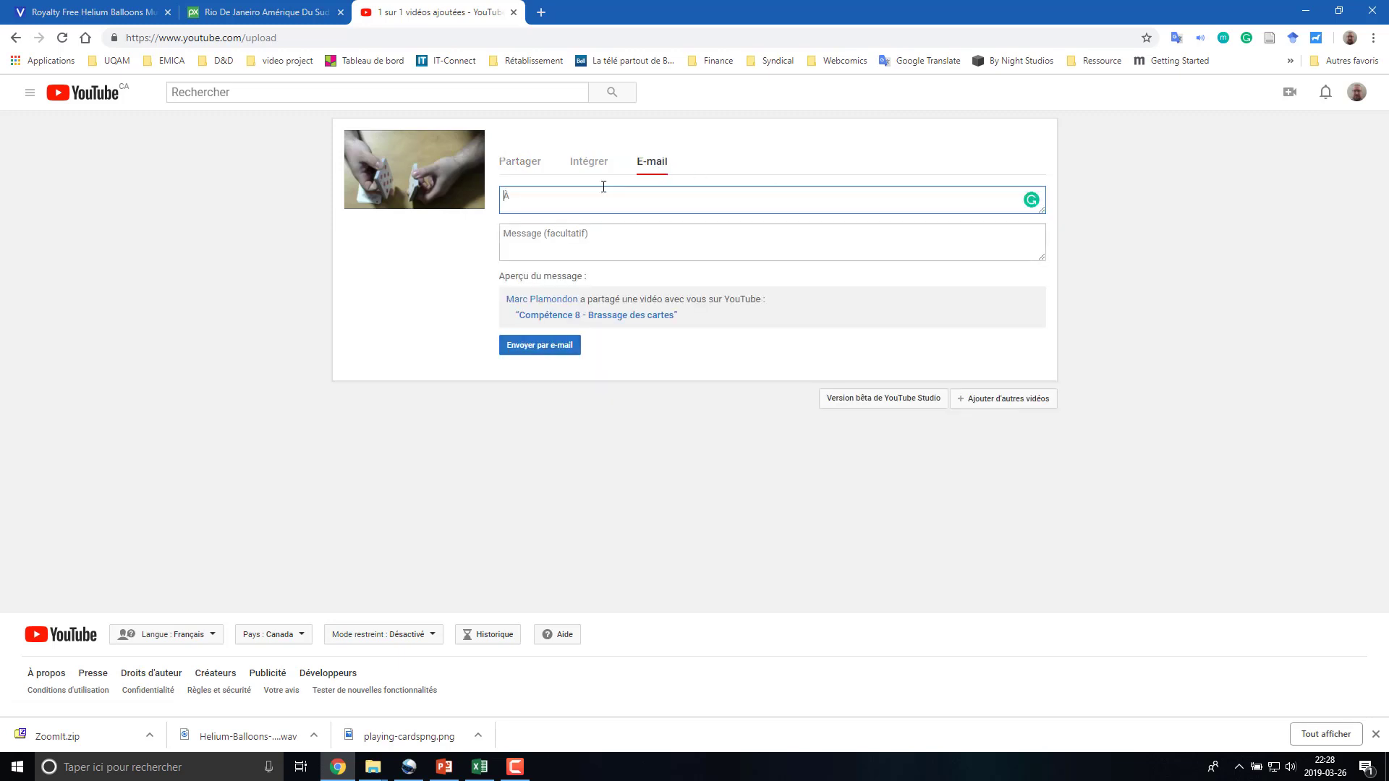
left_click(521, 162)
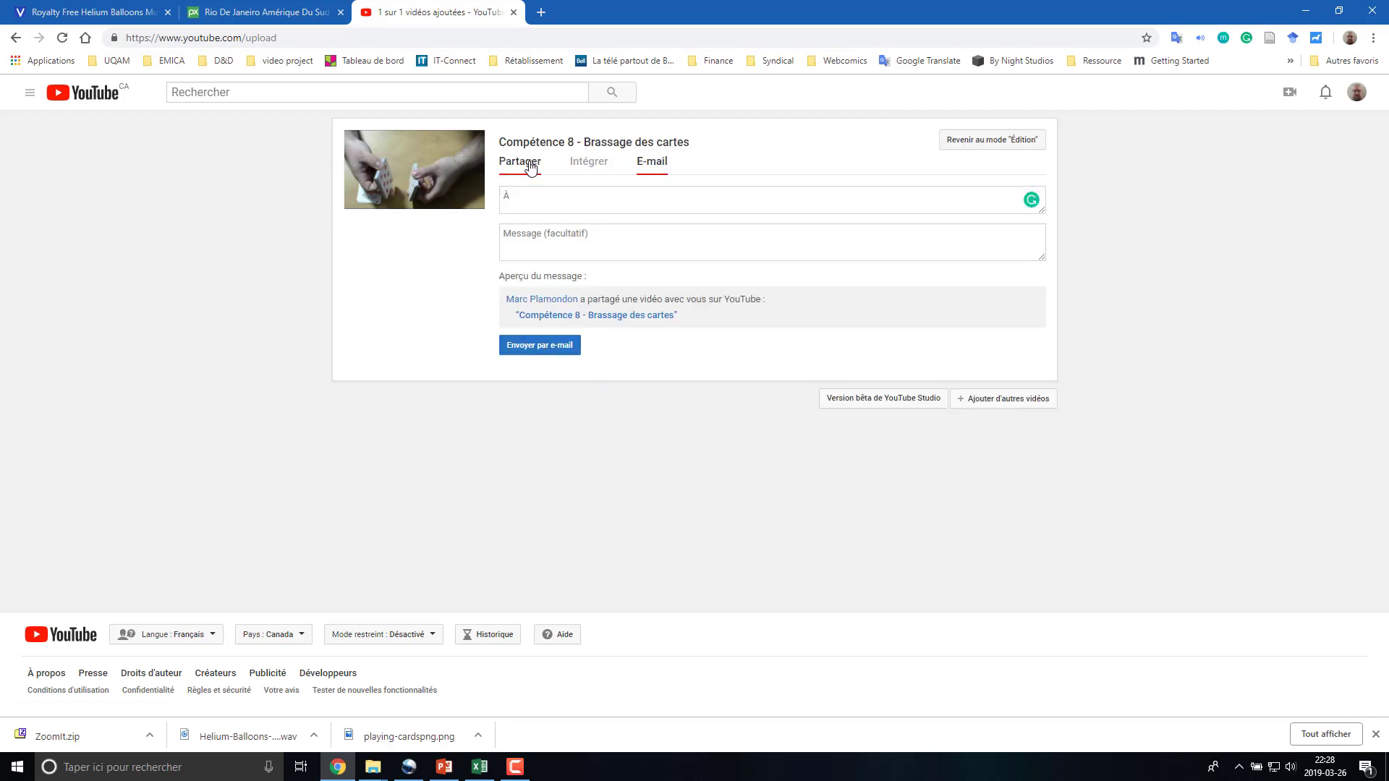
Step: Open the copied video link in a new private browsing window
left_click(1373, 37)
left_click(1262, 94)
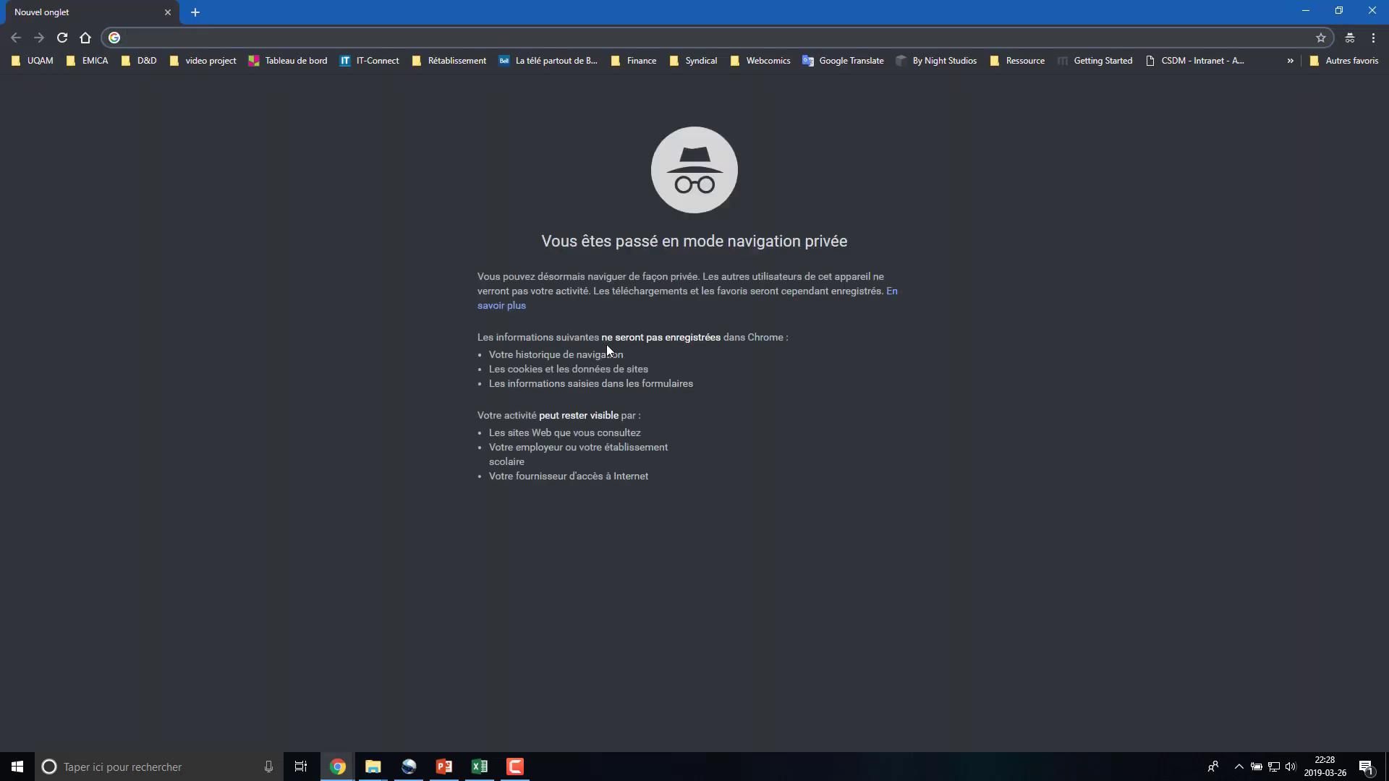
key("ctrl+v")
key("Return")
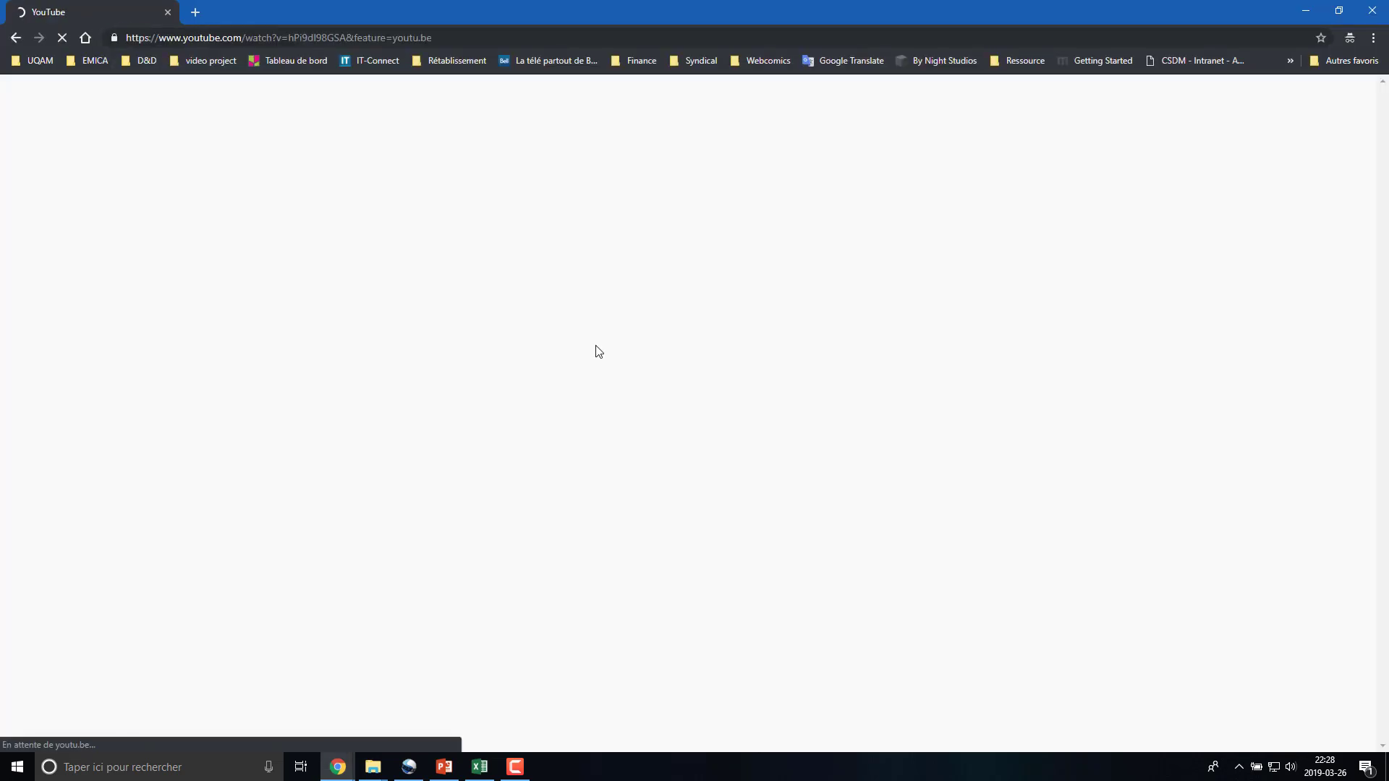
Step: Mute and pause the video and examine the player's settings, including the subtitle options
left_click(152, 642)
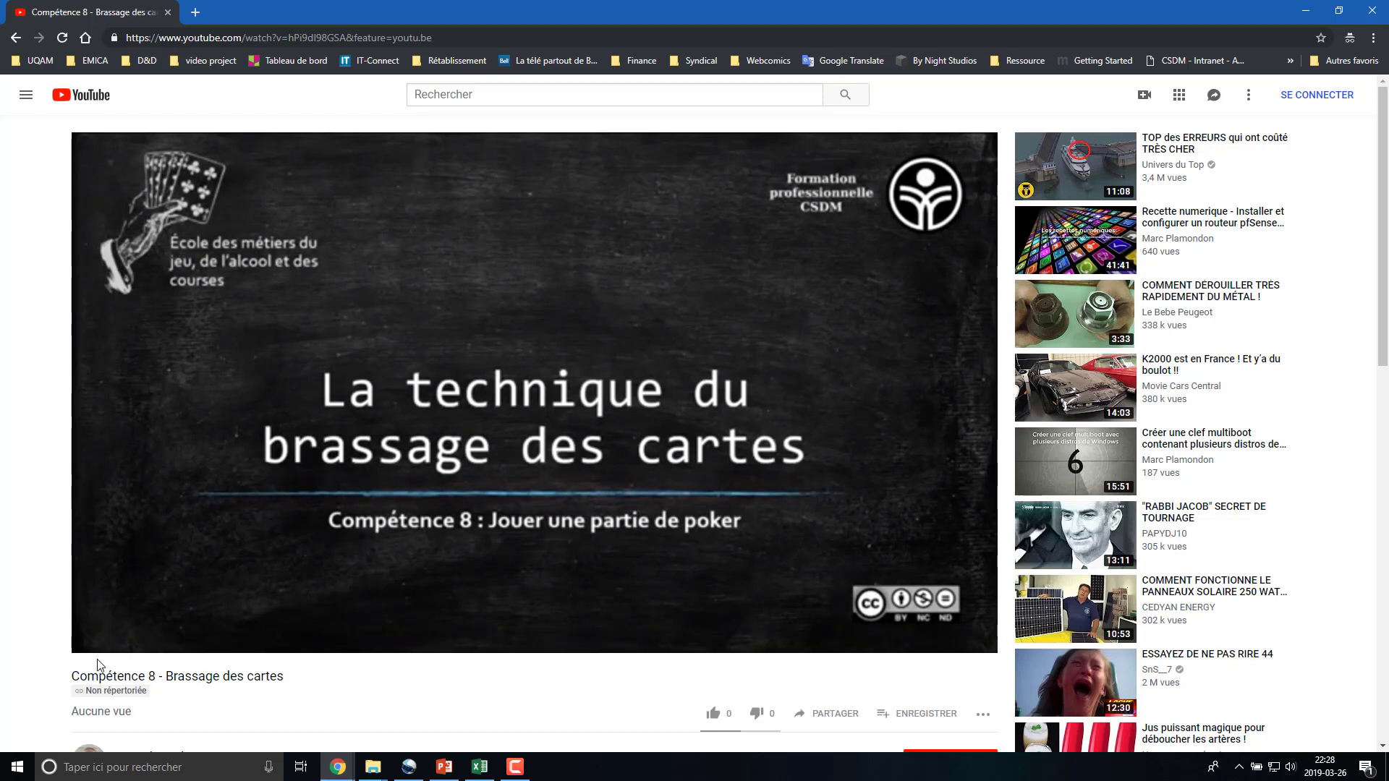
left_click(96, 640)
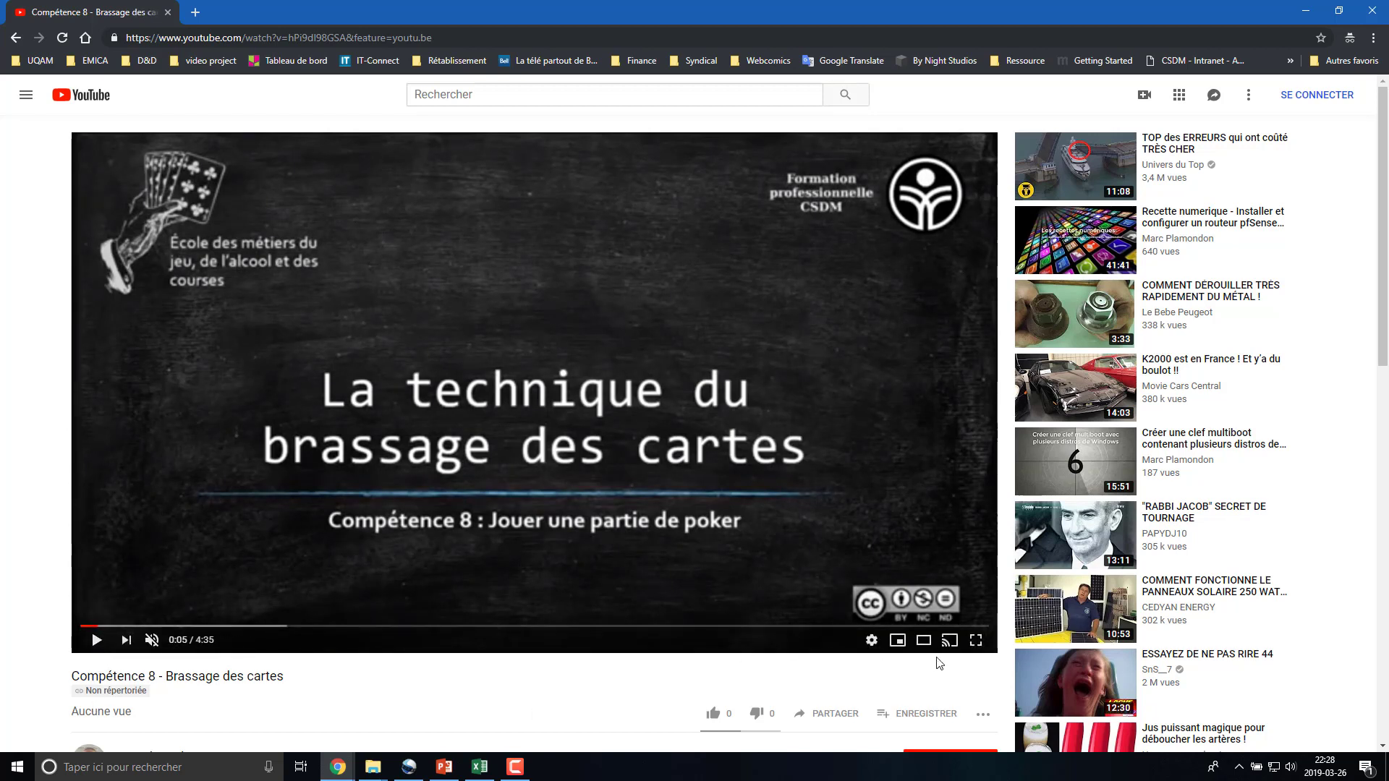
left_click(872, 641)
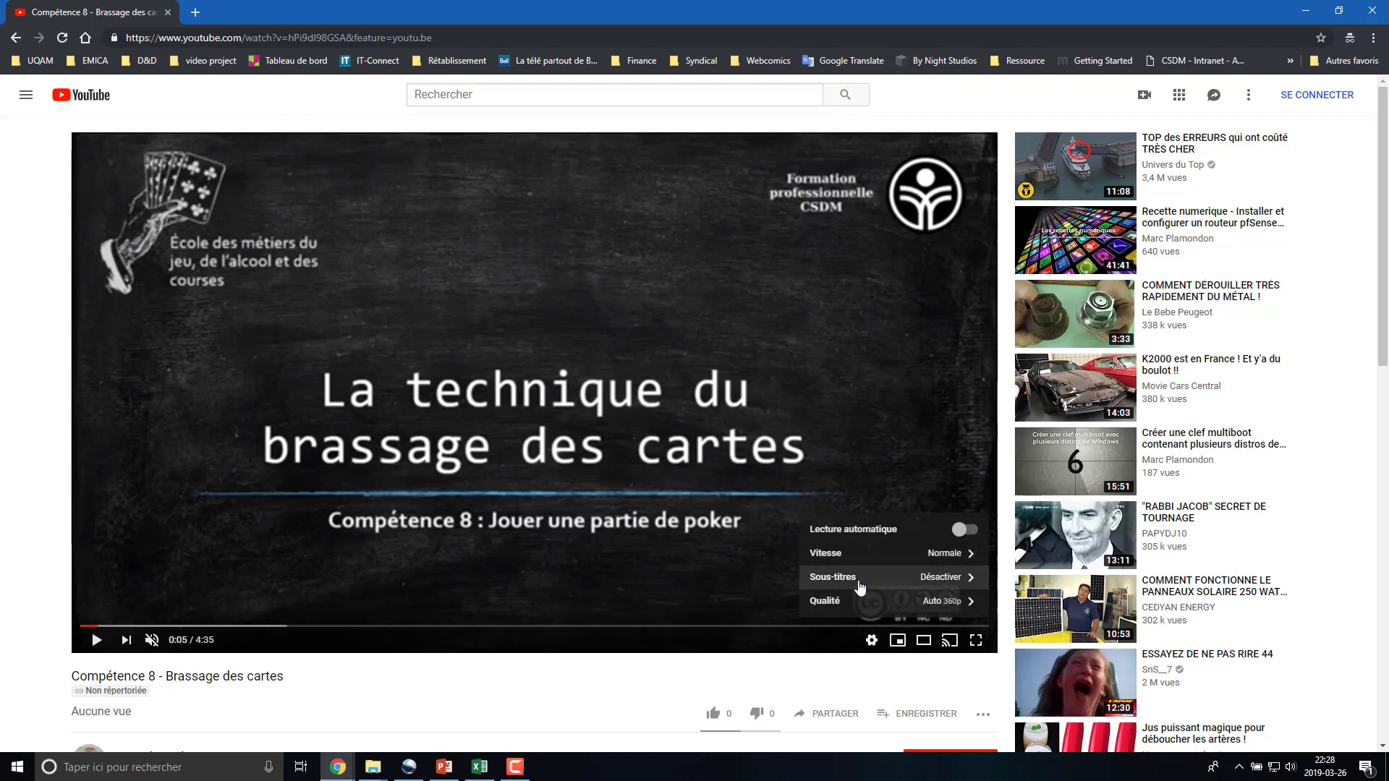
left_click(889, 578)
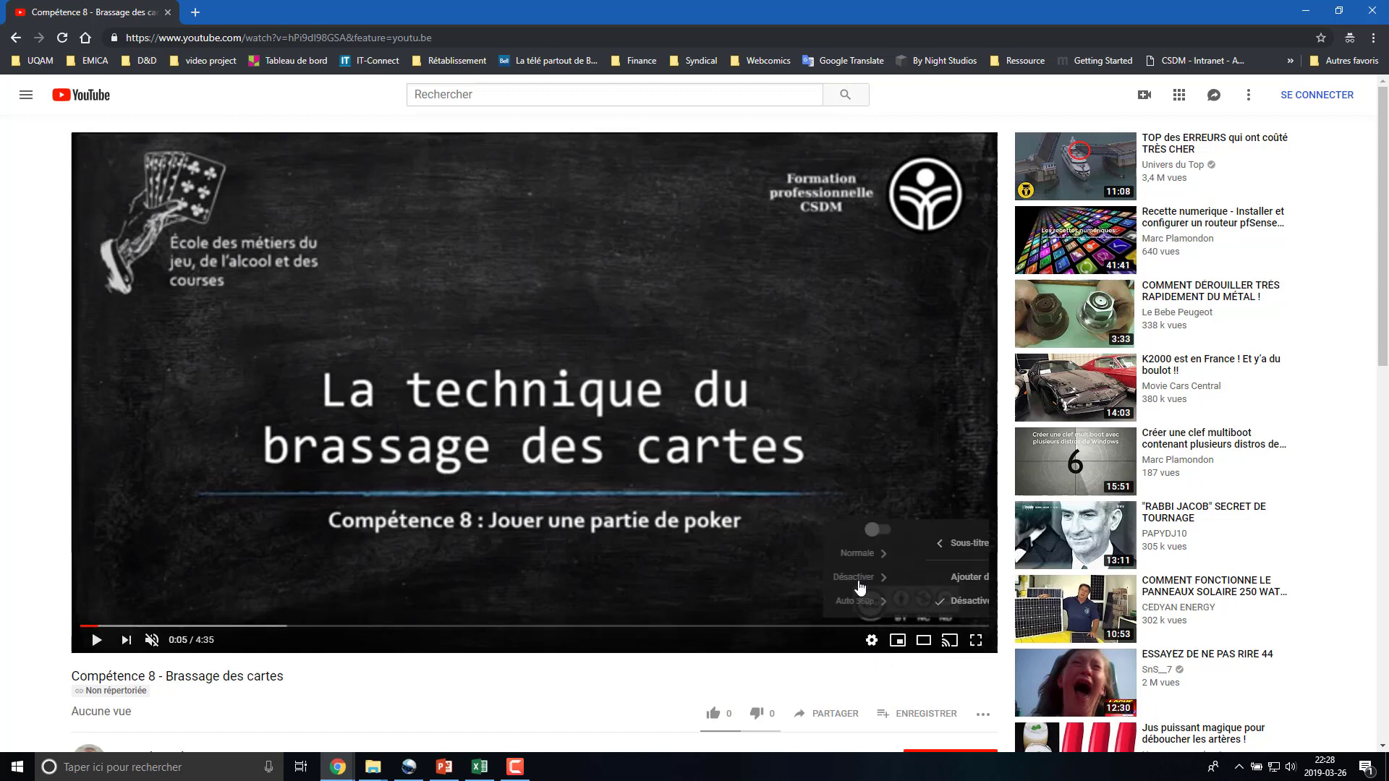
left_click(873, 642)
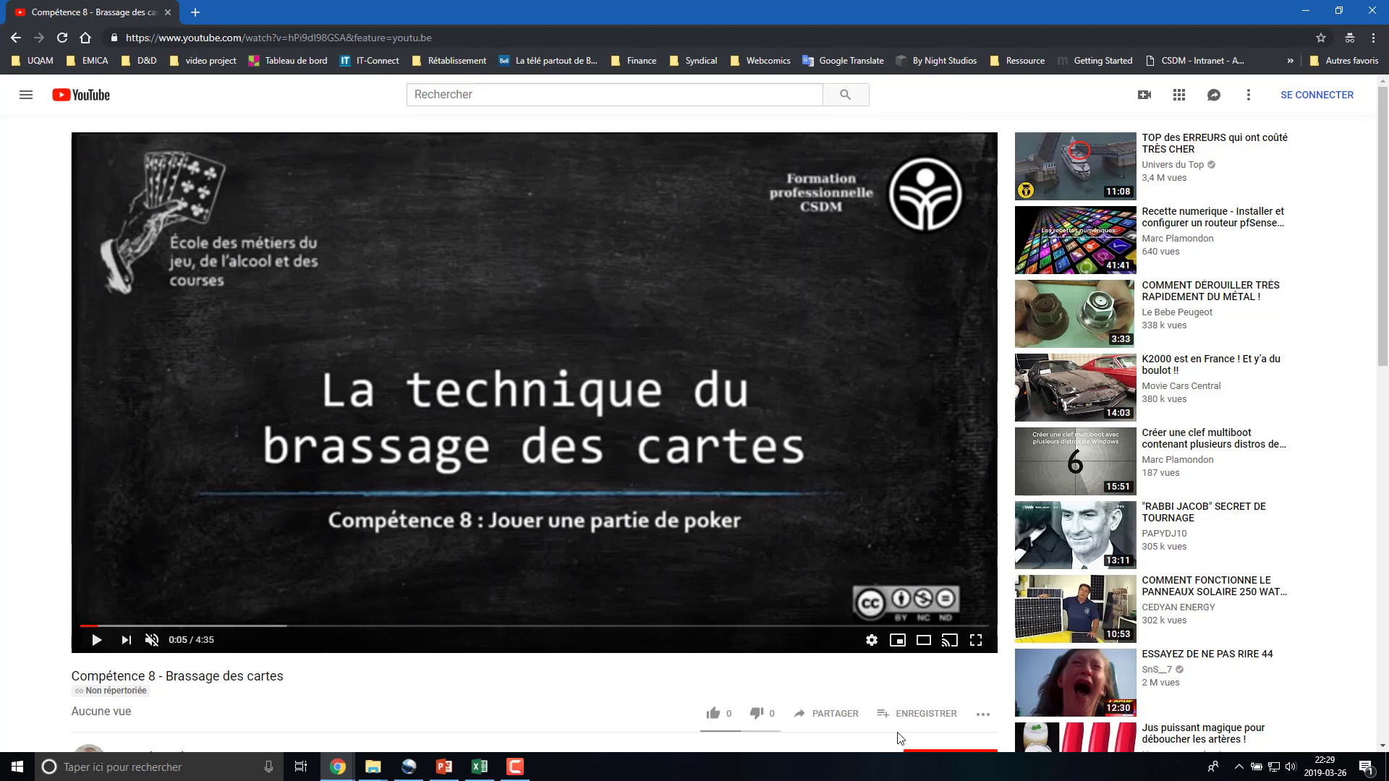
left_click(871, 640)
left_click(872, 640)
Step: Check the category and licence details below the video and resume playback
scroll(425, 701, "down", 4)
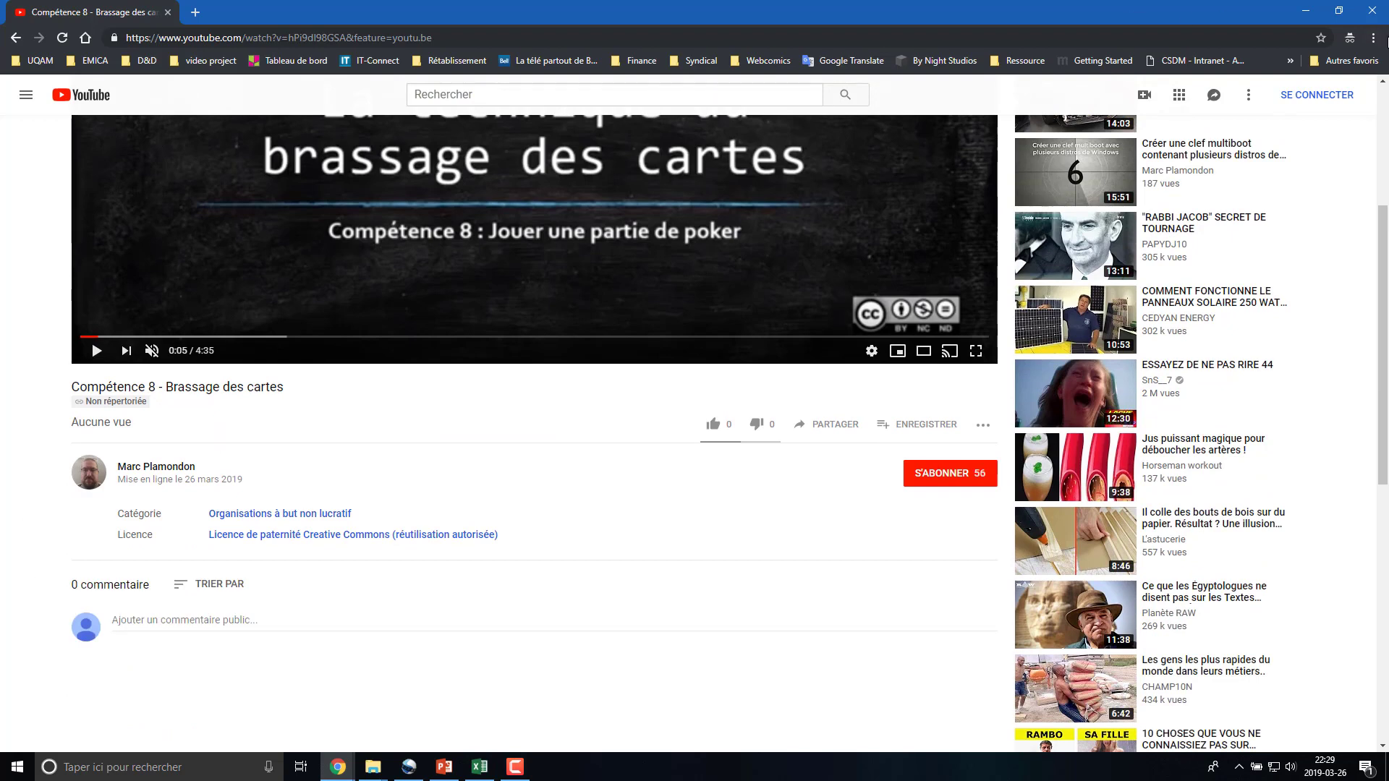
scroll(289, 506, "up", 4)
left_click(97, 640)
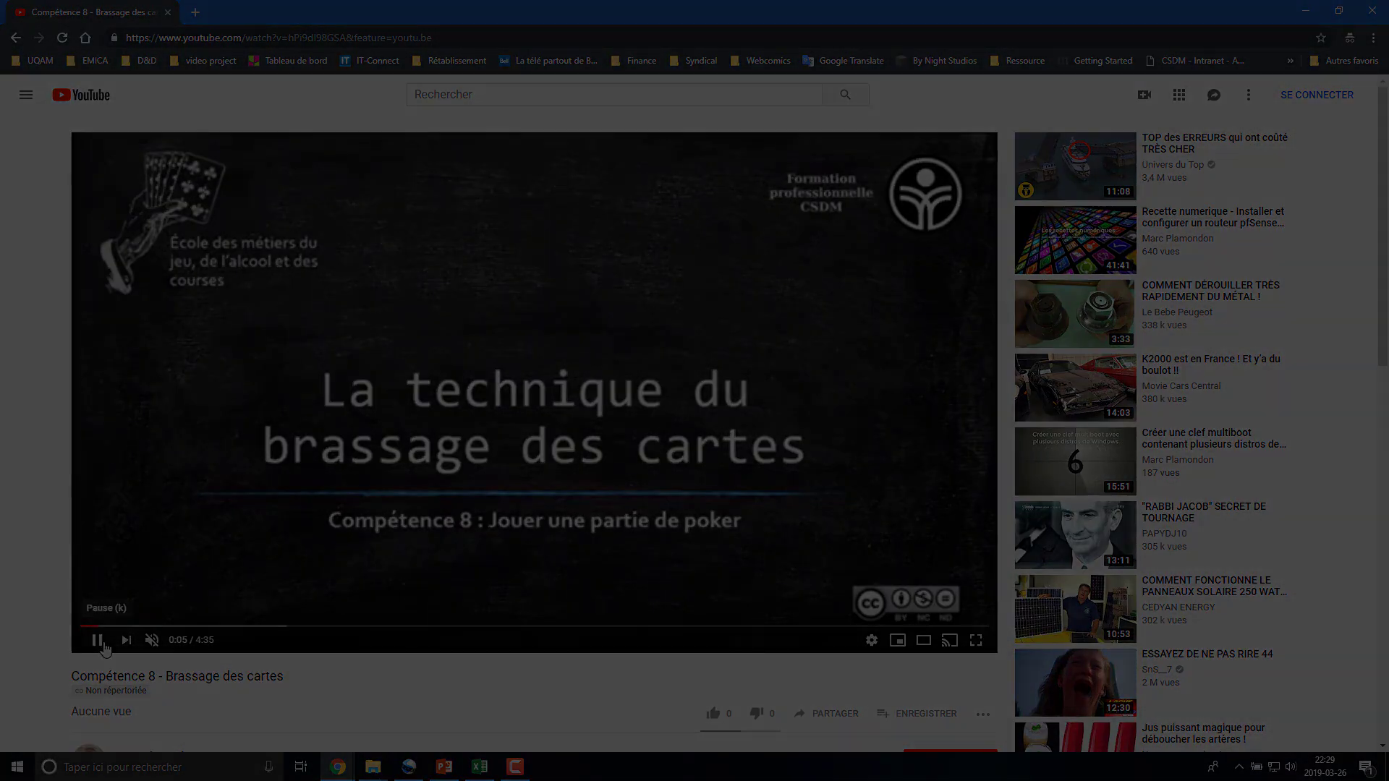